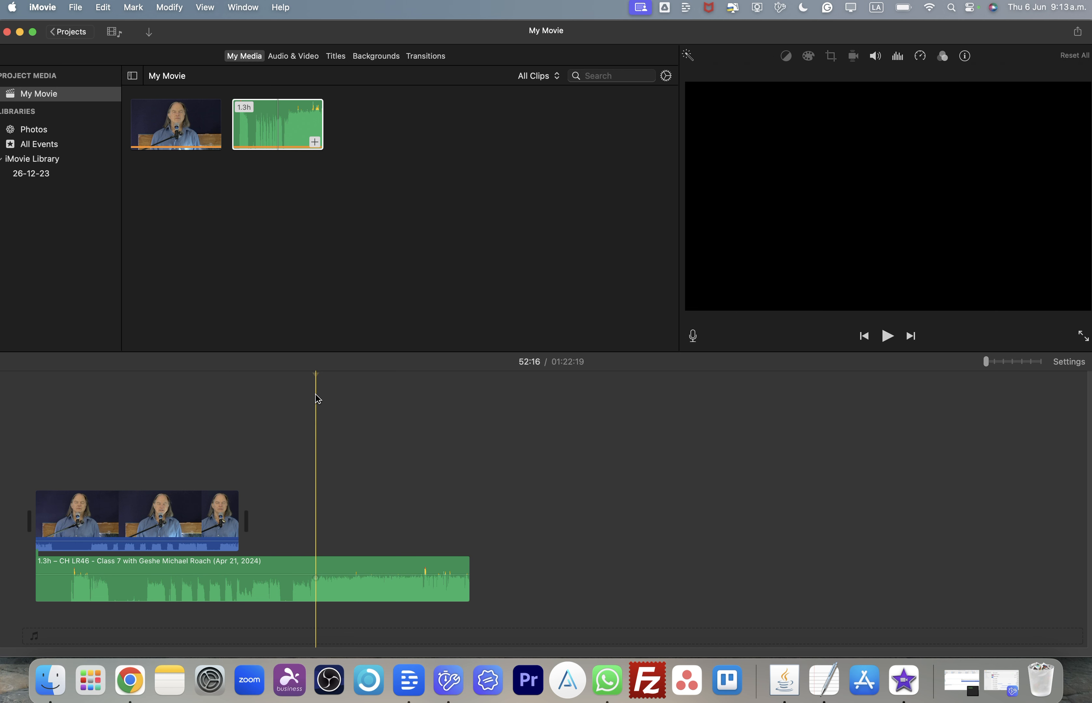
- Split the lecture audio clip at 53:01 and delete the part after the split
drag(317, 375, 320, 374)
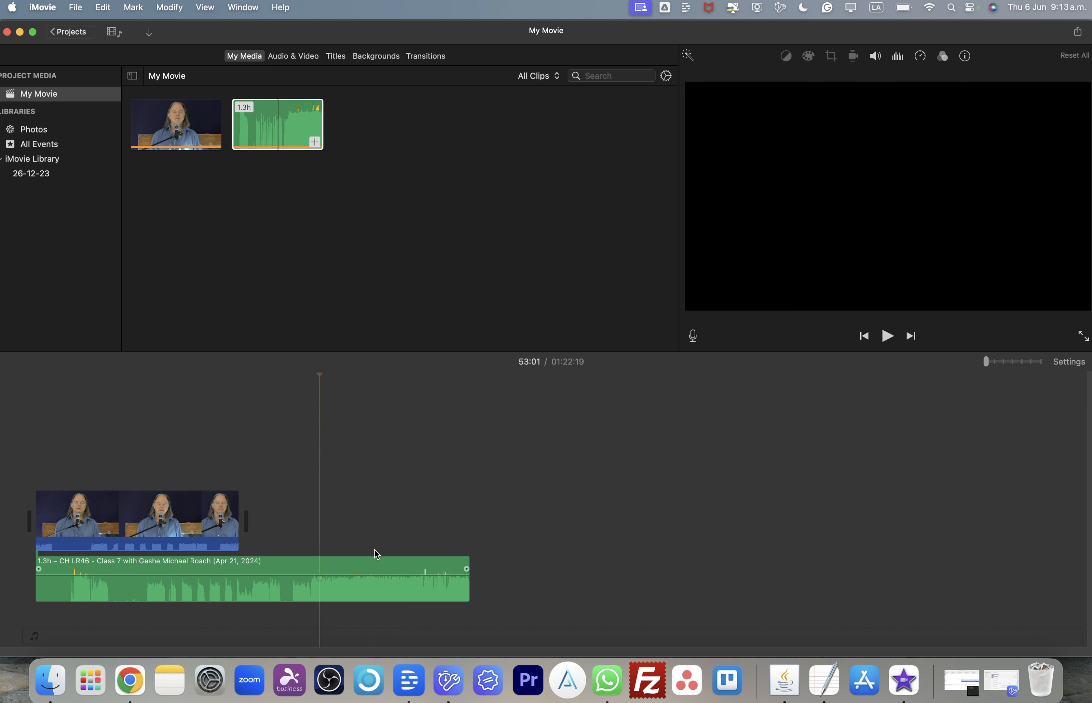
key(cmd+b)
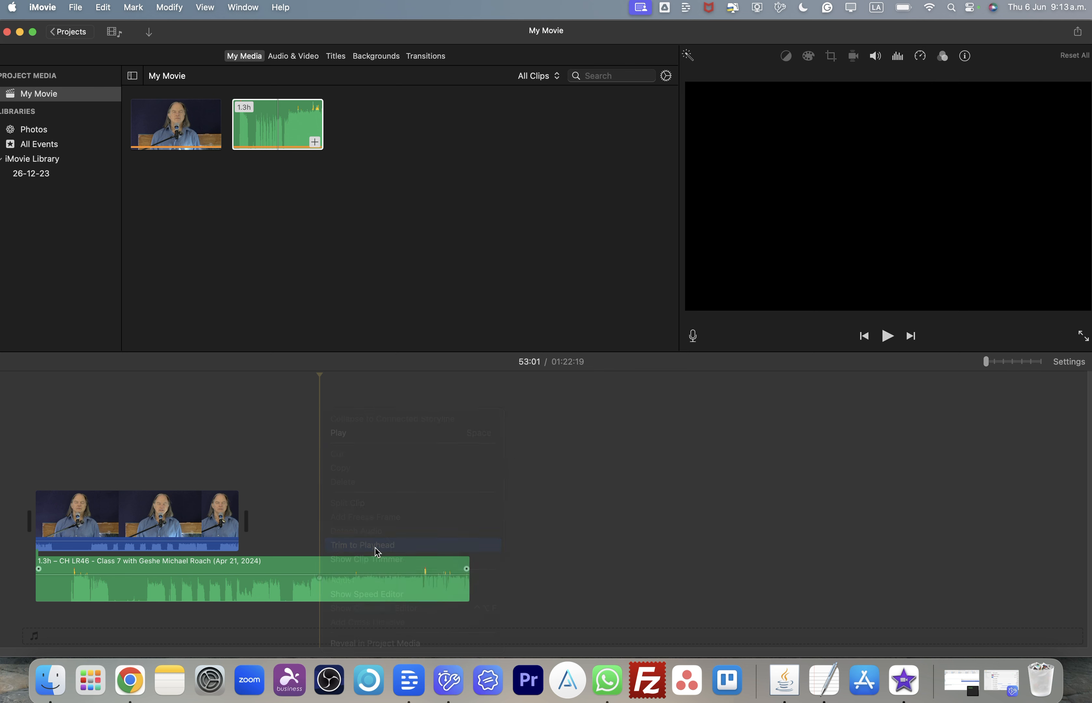
key(Delete)
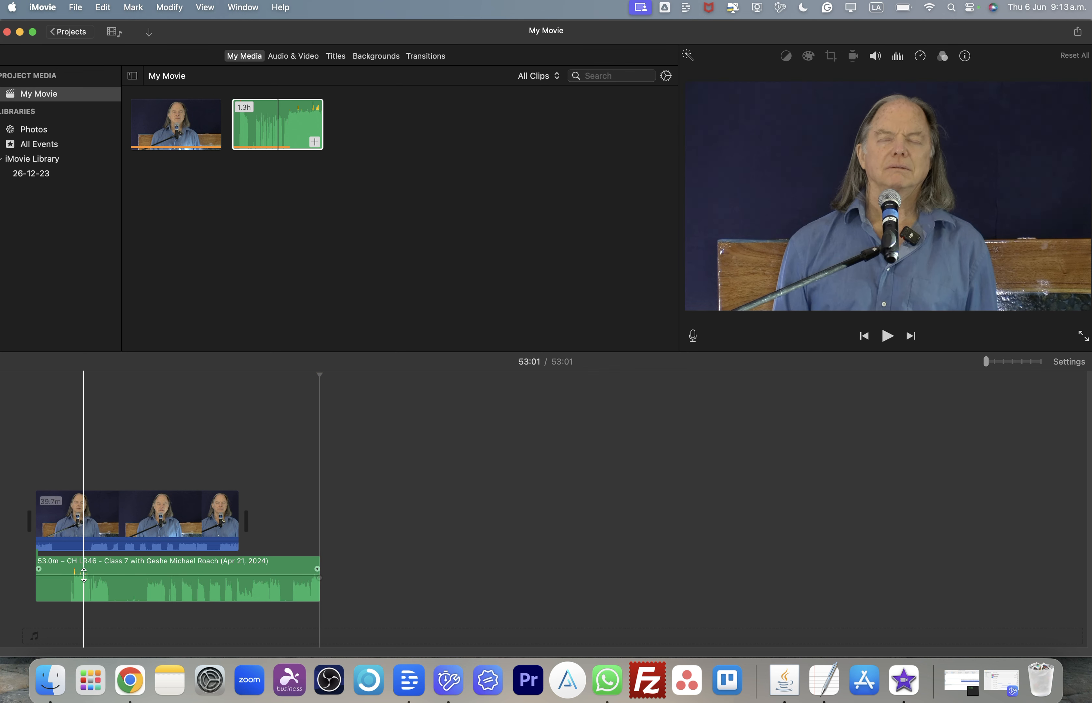
- Zoom into the start of the timeline and play back the opening from about 00:10
click(69, 596)
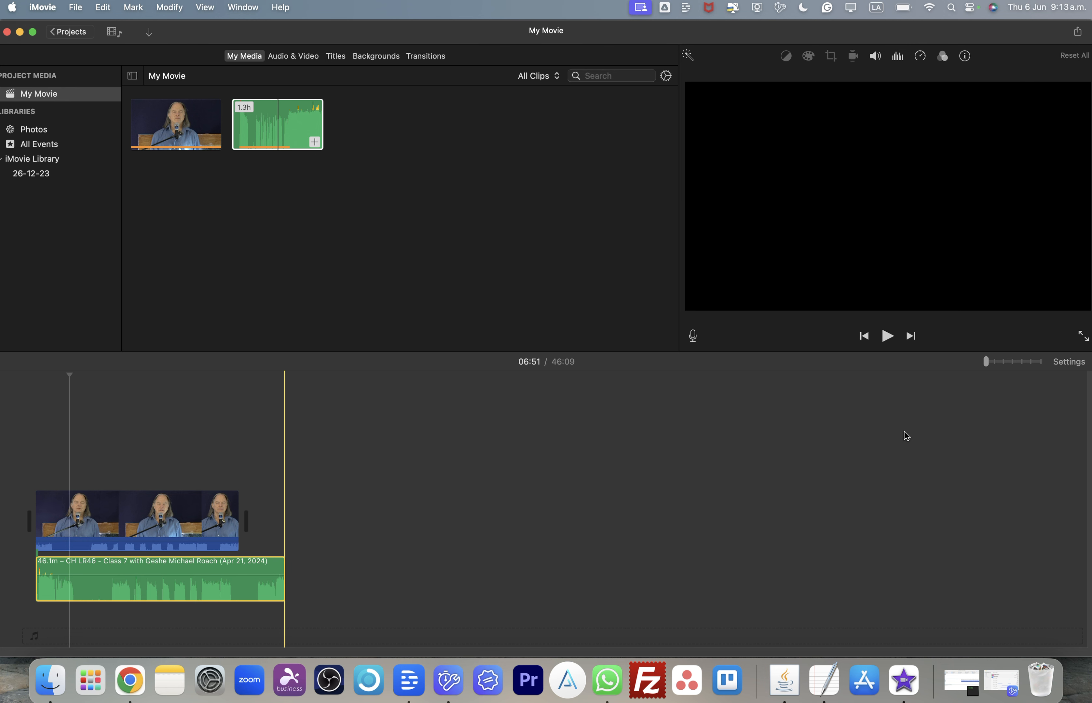
key(super+plus)
scroll(904, 431, left, 20)
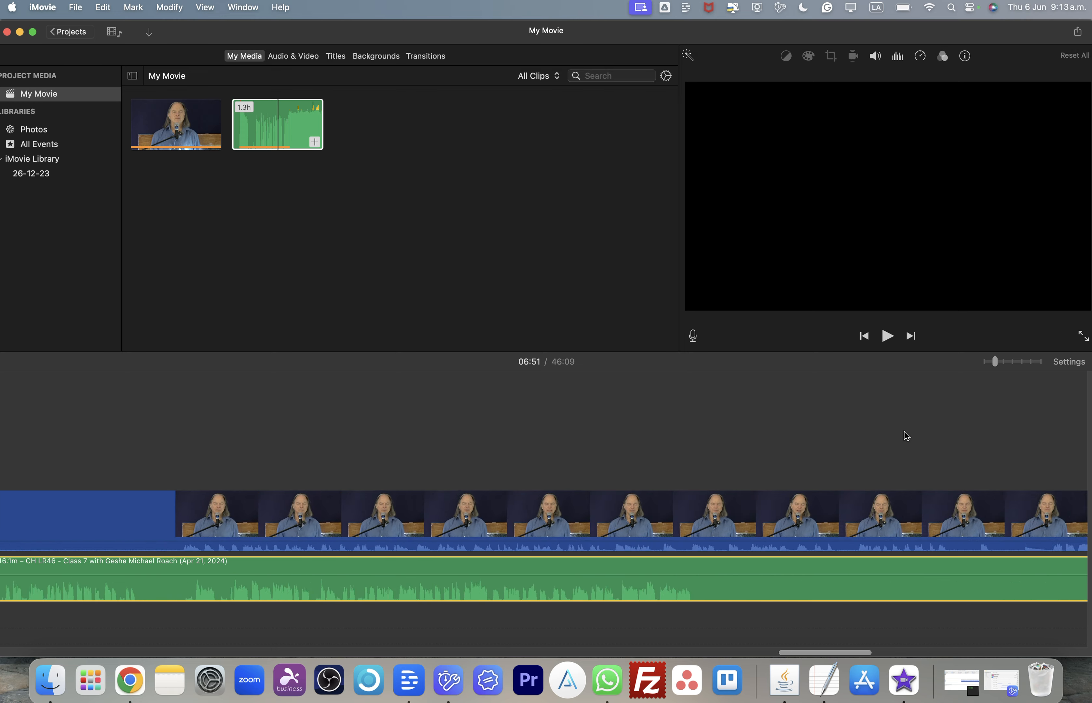
scroll(906, 436, left, 10)
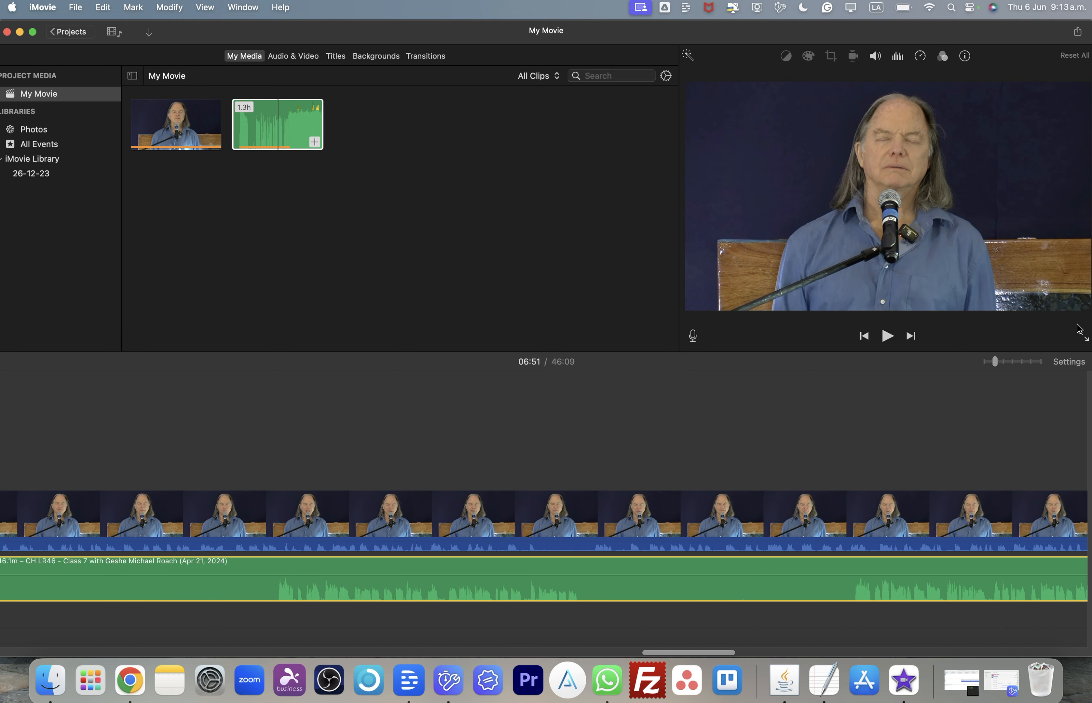
drag(1083, 318, 994, 364)
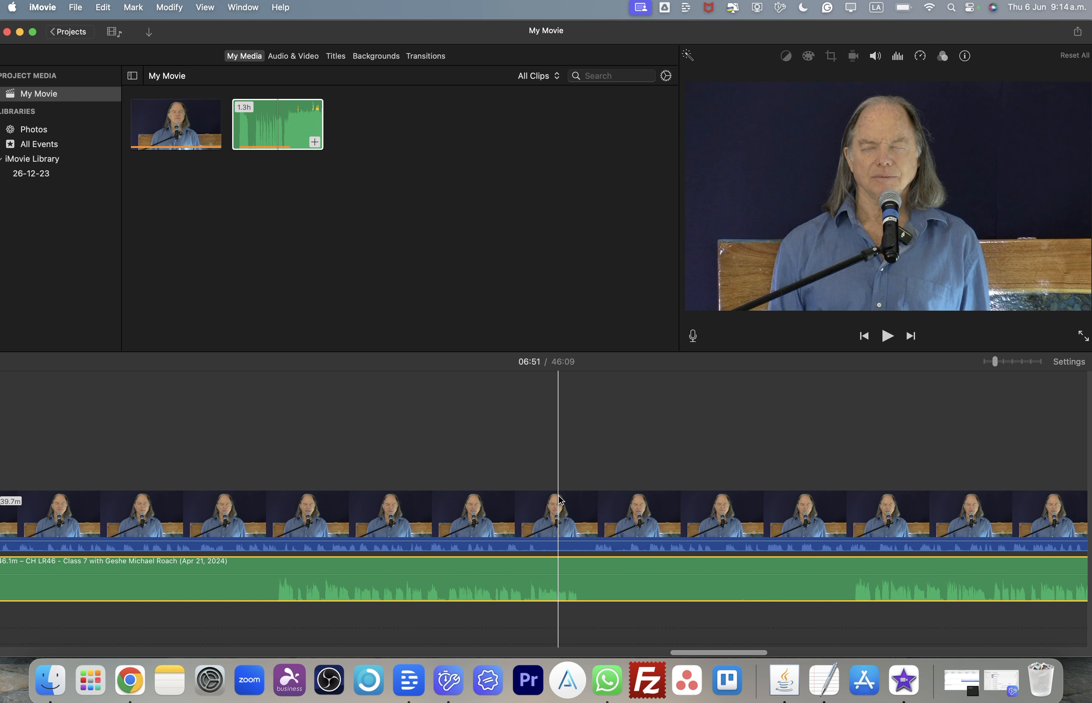
scroll(560, 499, left, 15)
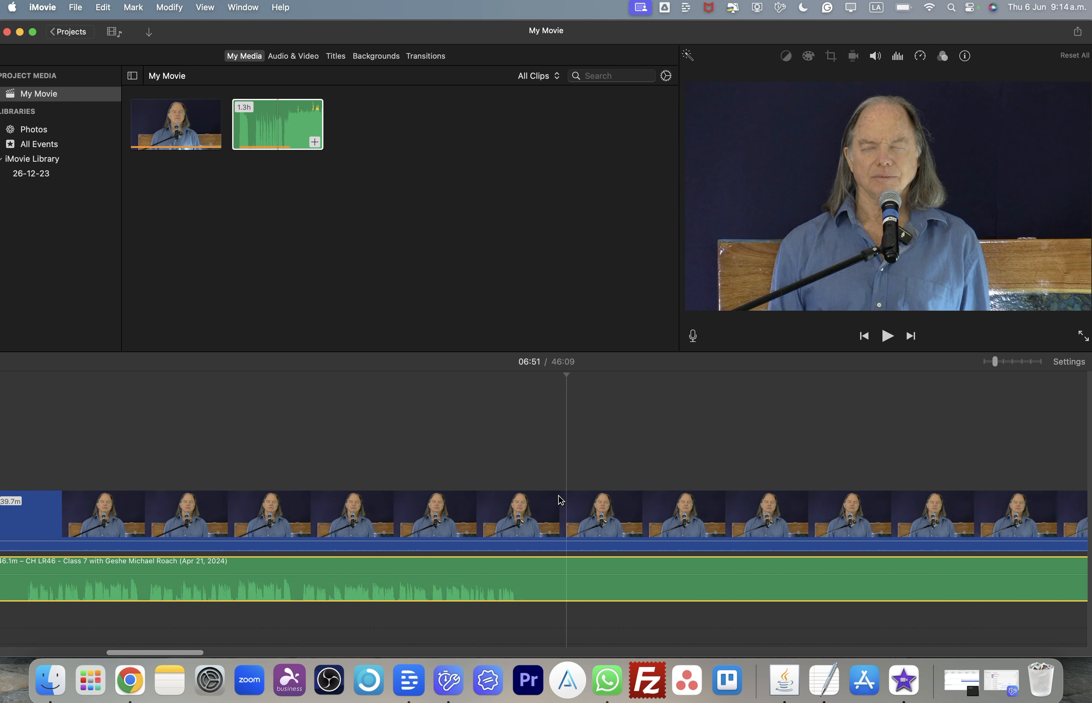
scroll(560, 498, left, 10)
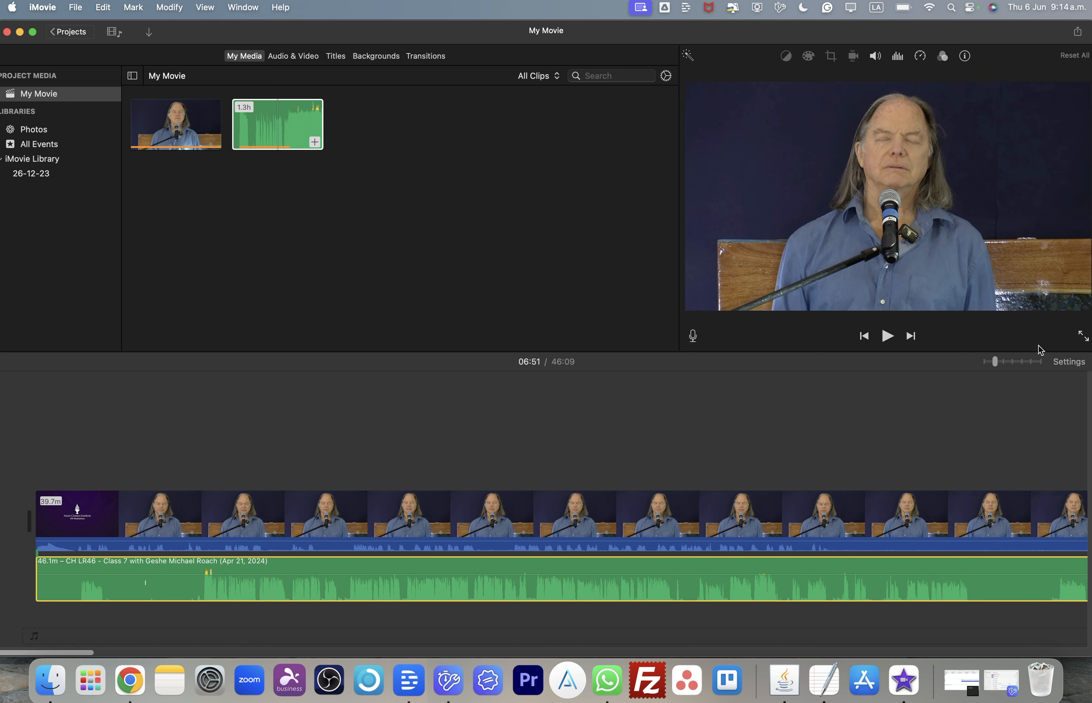
drag(994, 362, 1022, 361)
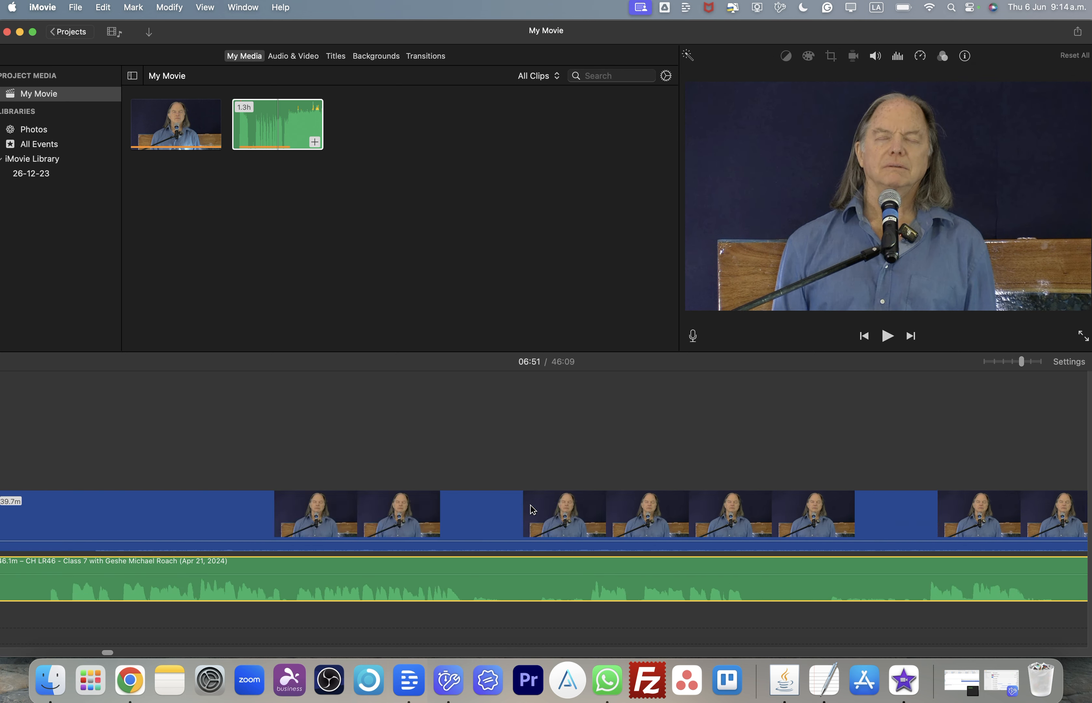
scroll(532, 508, left, 5)
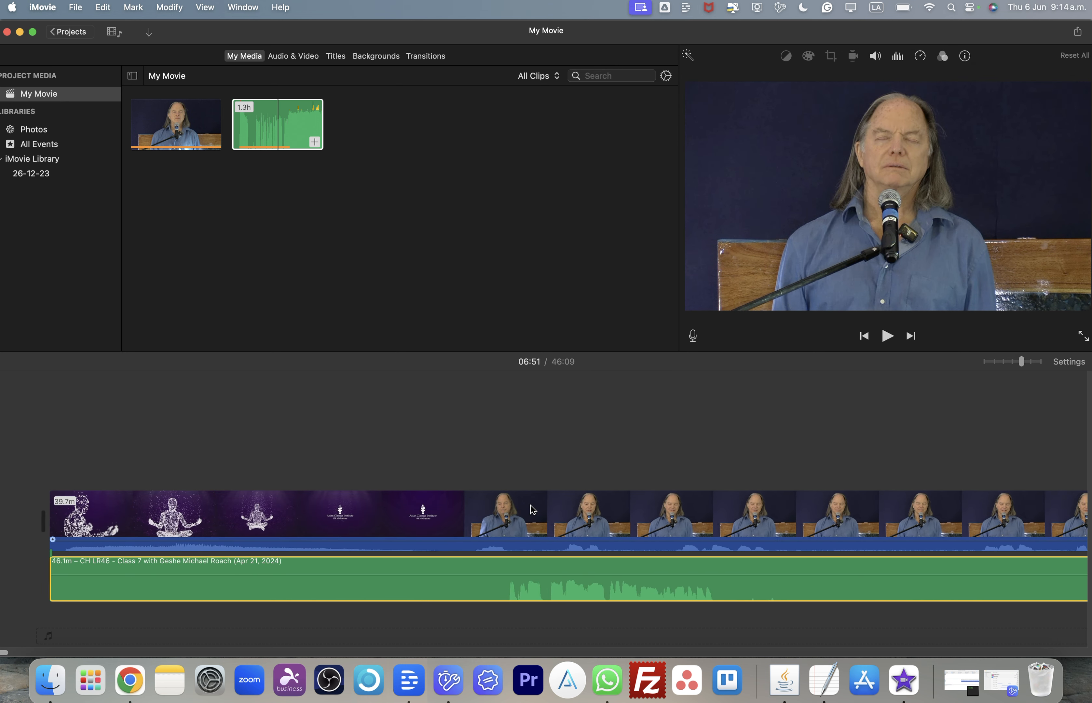
scroll(530, 505, right, 1)
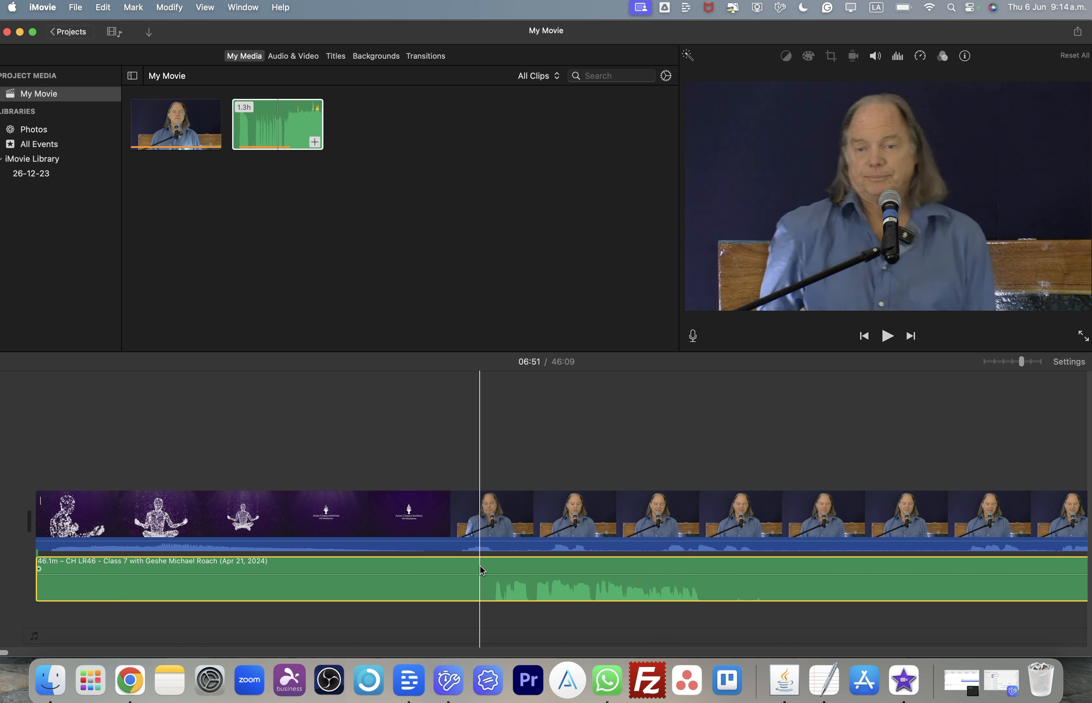
click(475, 421)
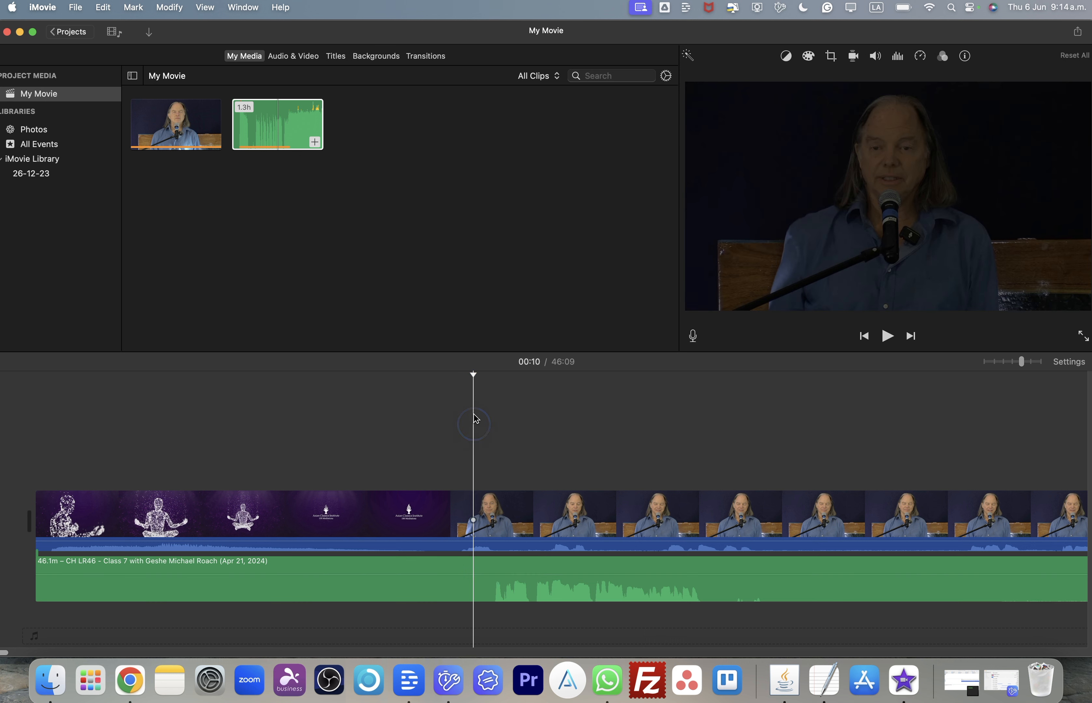
click(473, 373)
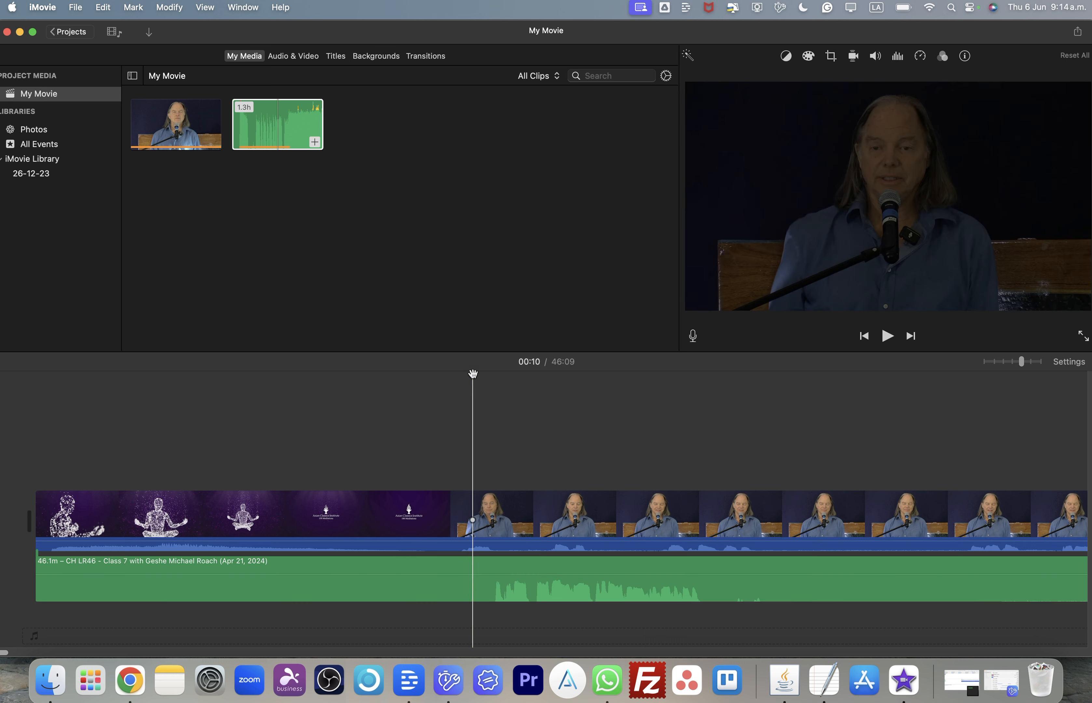
key(space)
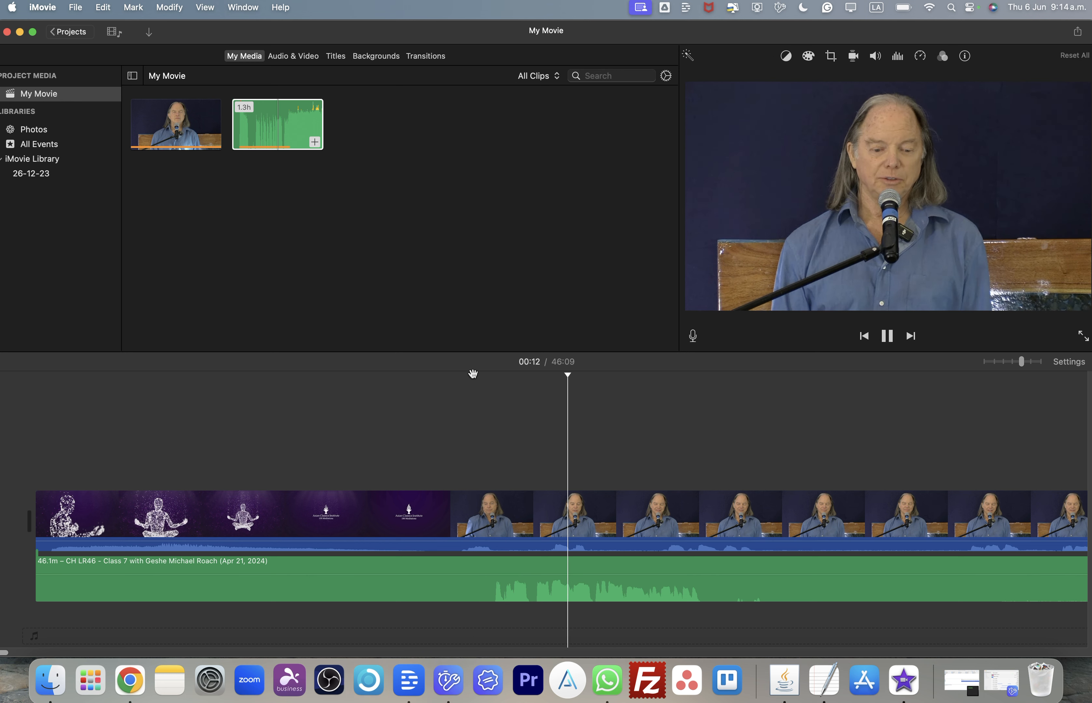
key(space)
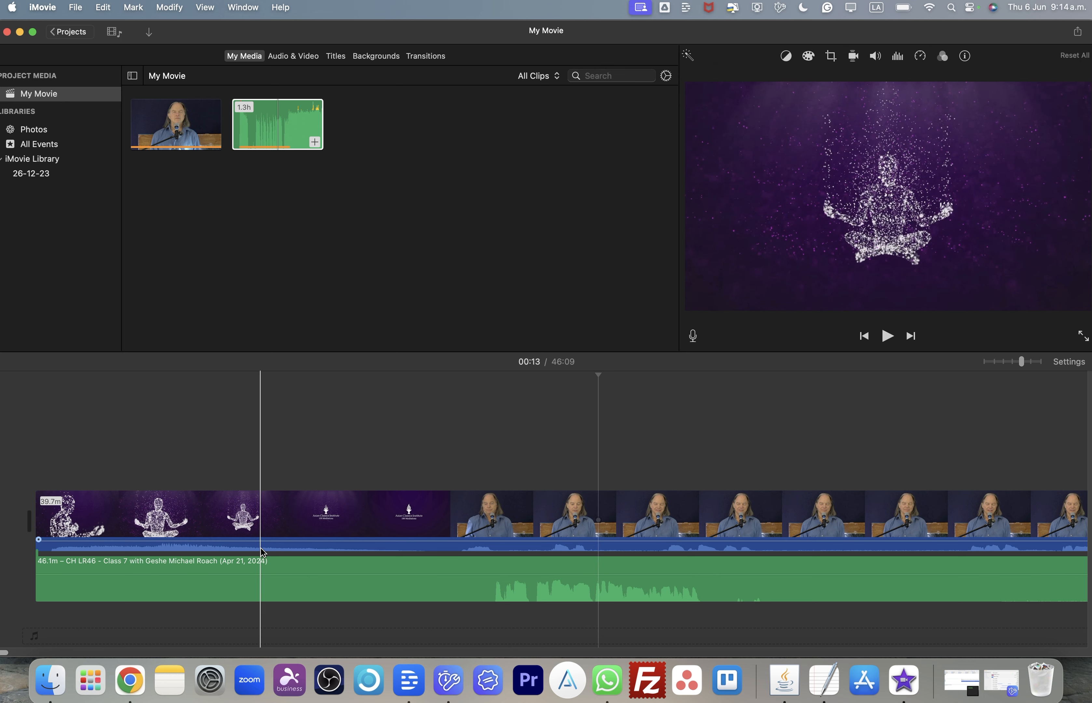
- Detach the audio from the video clip onto its own audio track
click(270, 525)
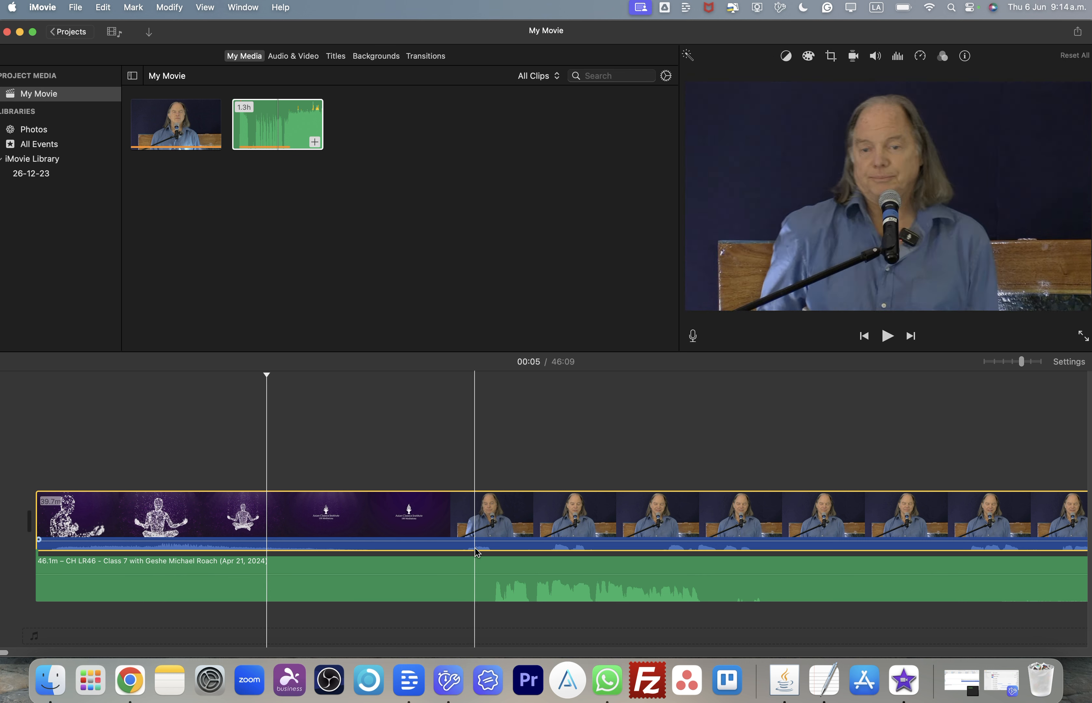
click(468, 525)
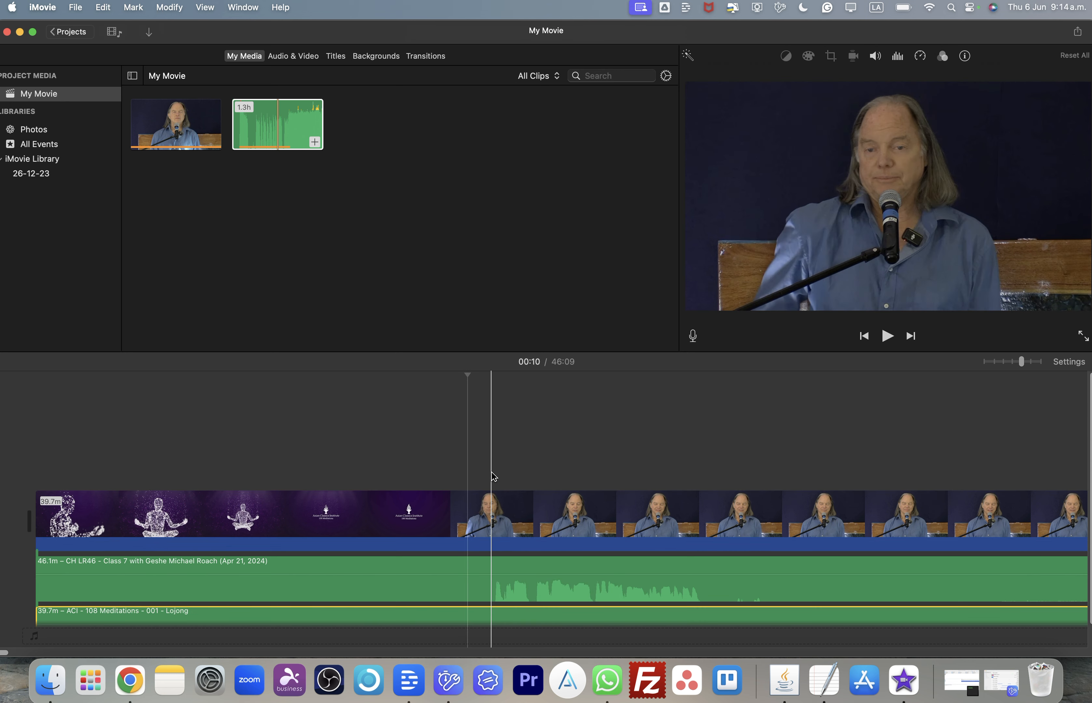
- Move the detached Lojong audio clip above the lecture audio clip
click(328, 395)
click(350, 489)
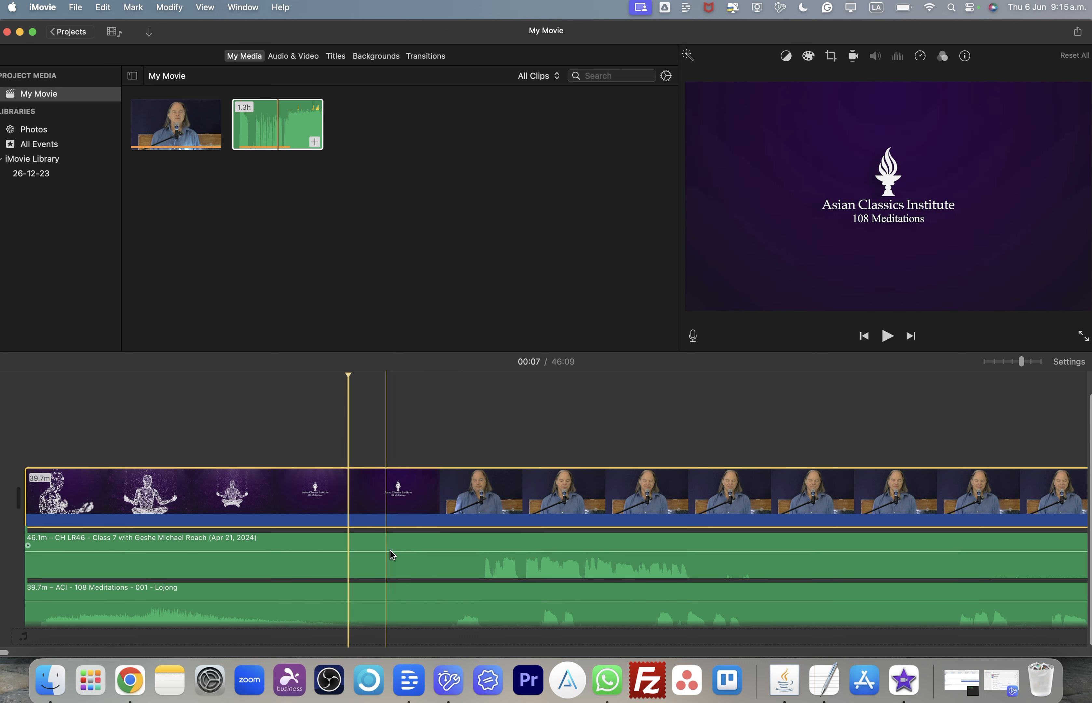
click(411, 576)
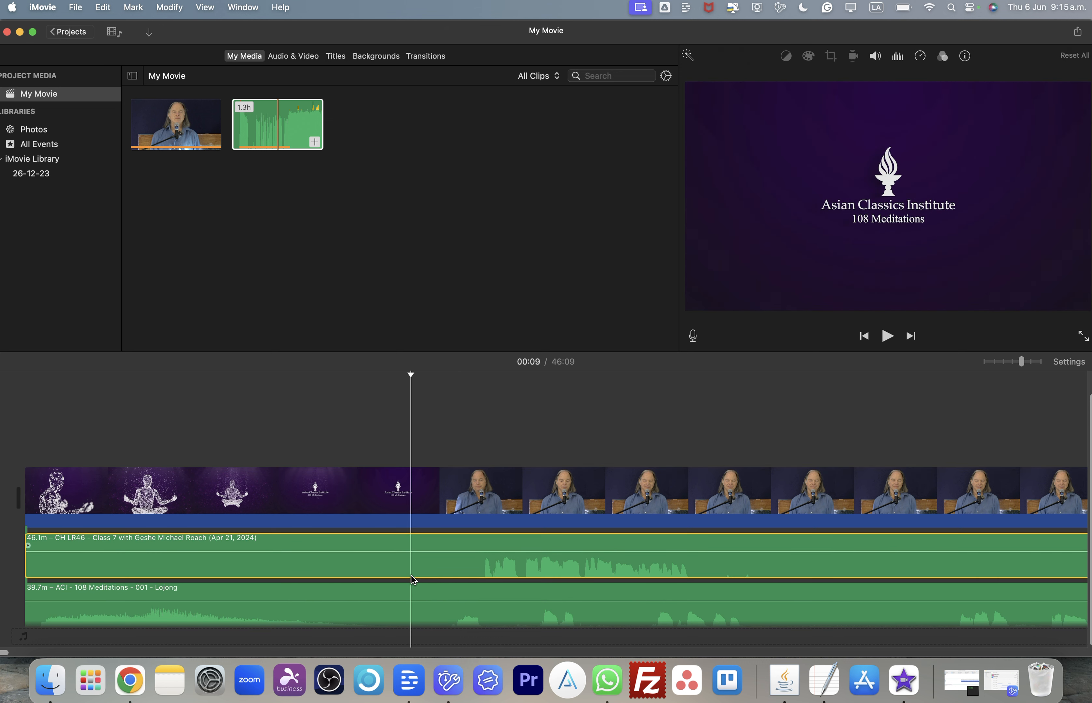
click(403, 619)
drag(403, 619, 377, 566)
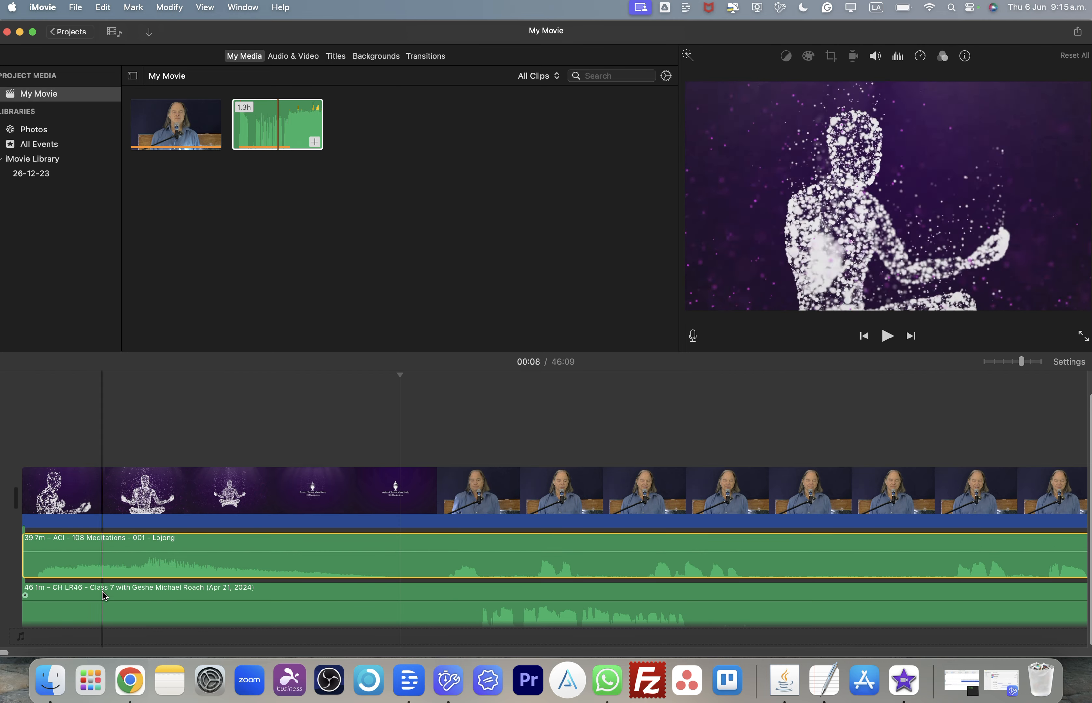
- Mute the detached Lojong audio clip
click(463, 614)
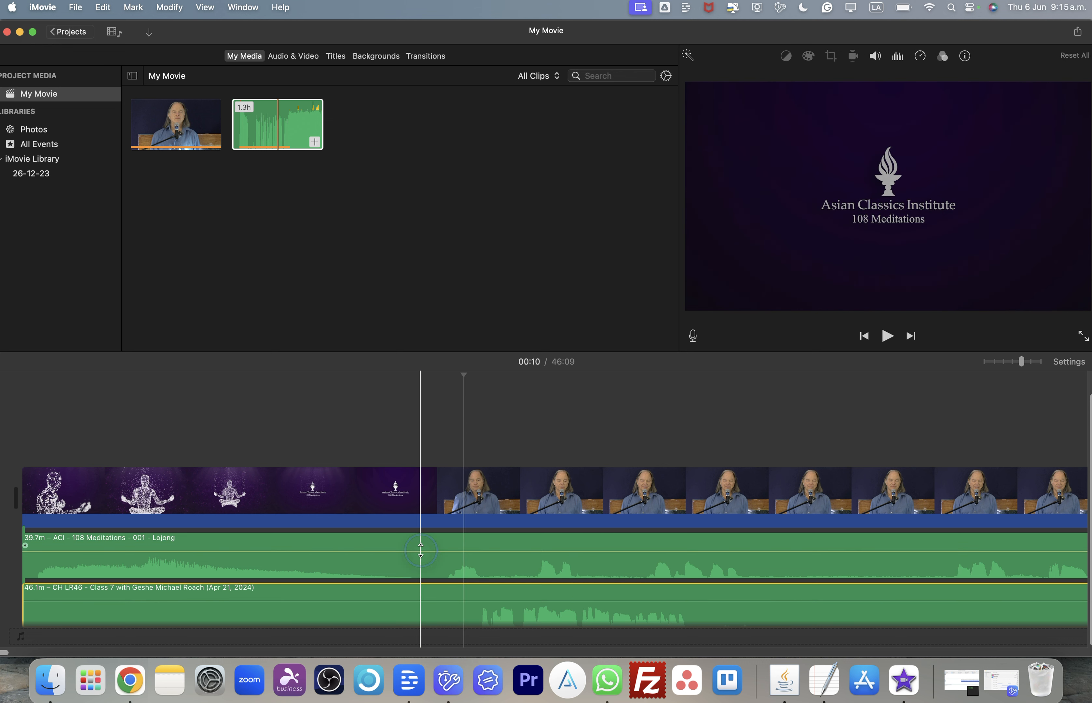
click(418, 568)
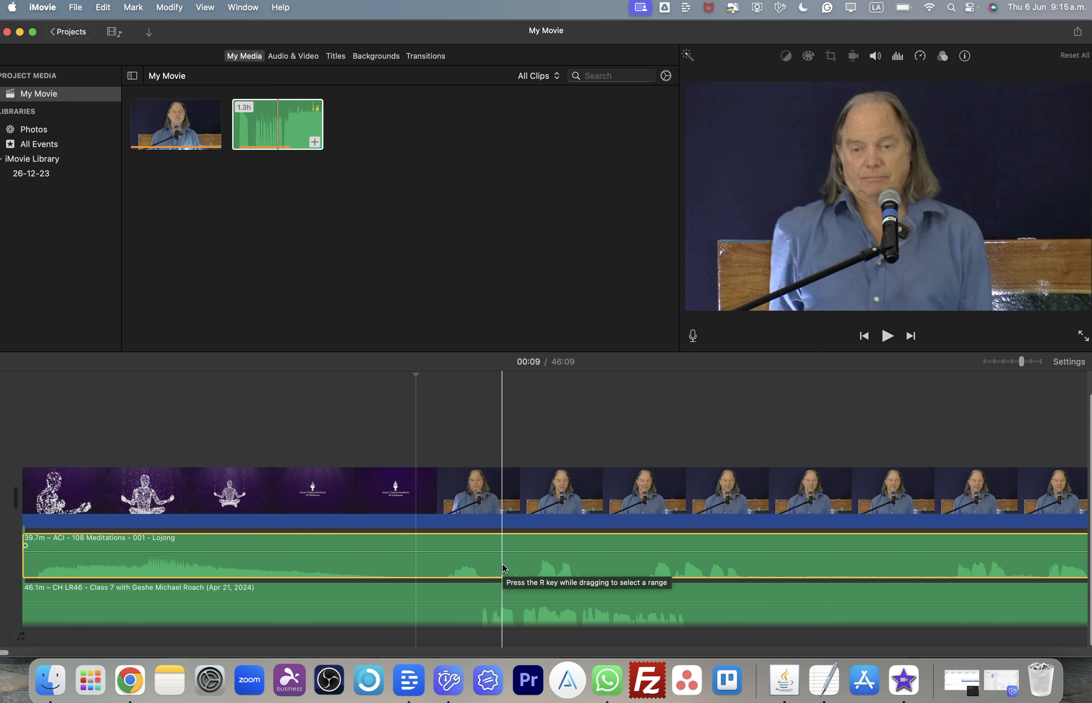
click(875, 57)
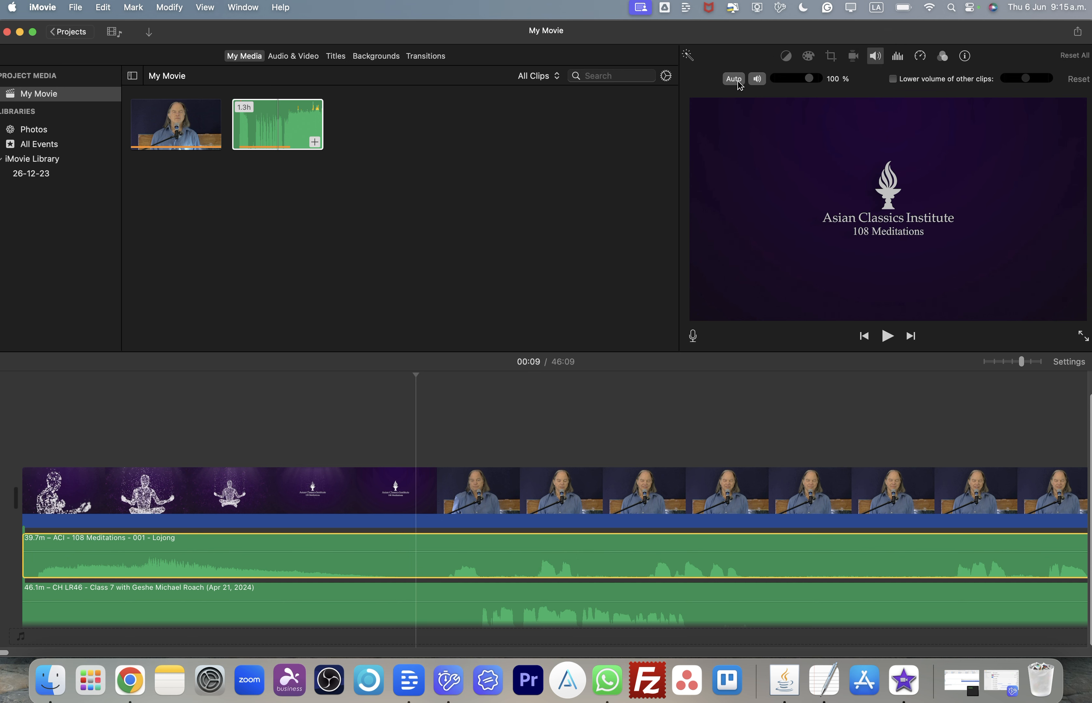
click(757, 79)
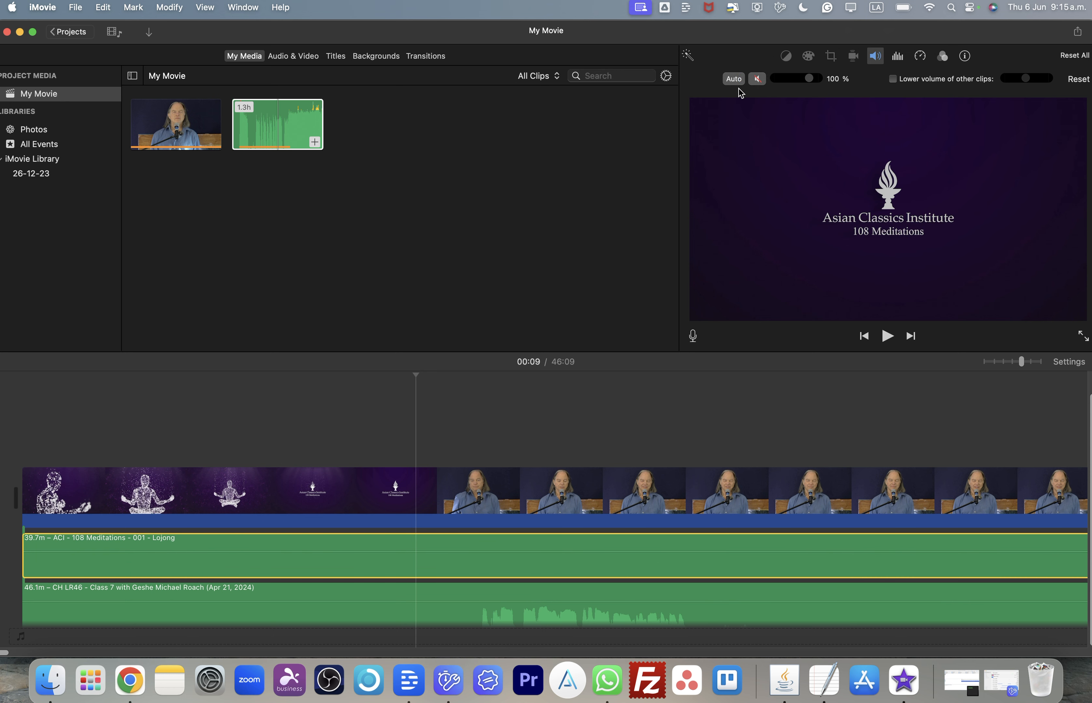
- Play back the opening of the timeline to check the audio
click(447, 361)
click(436, 613)
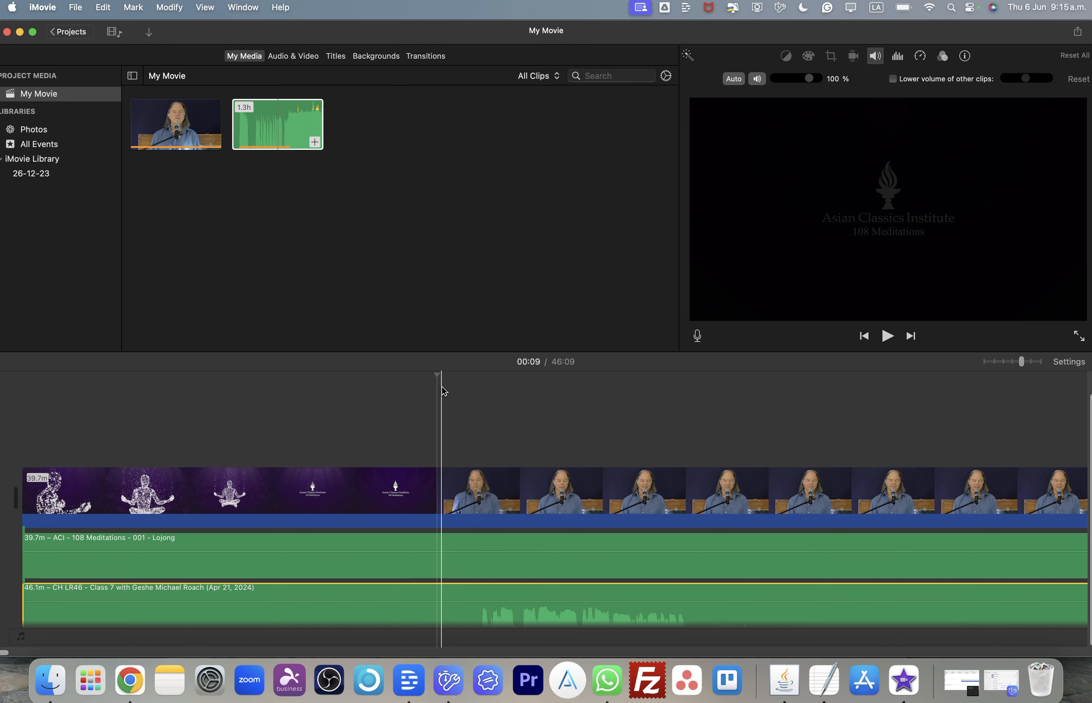
key(space)
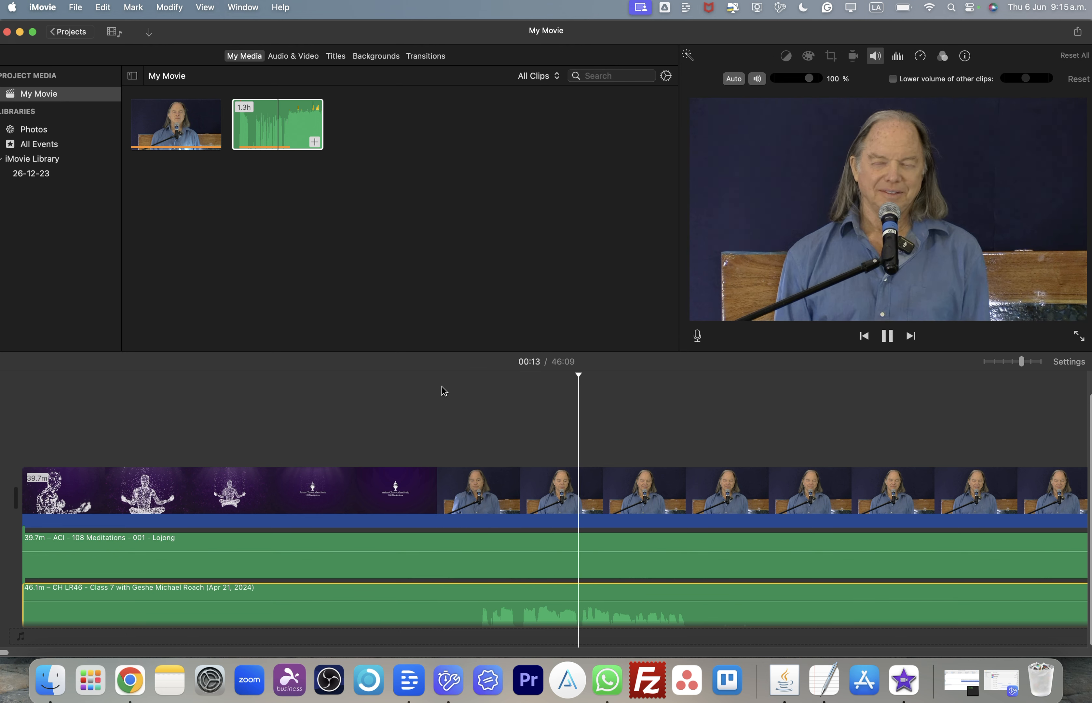
key(space)
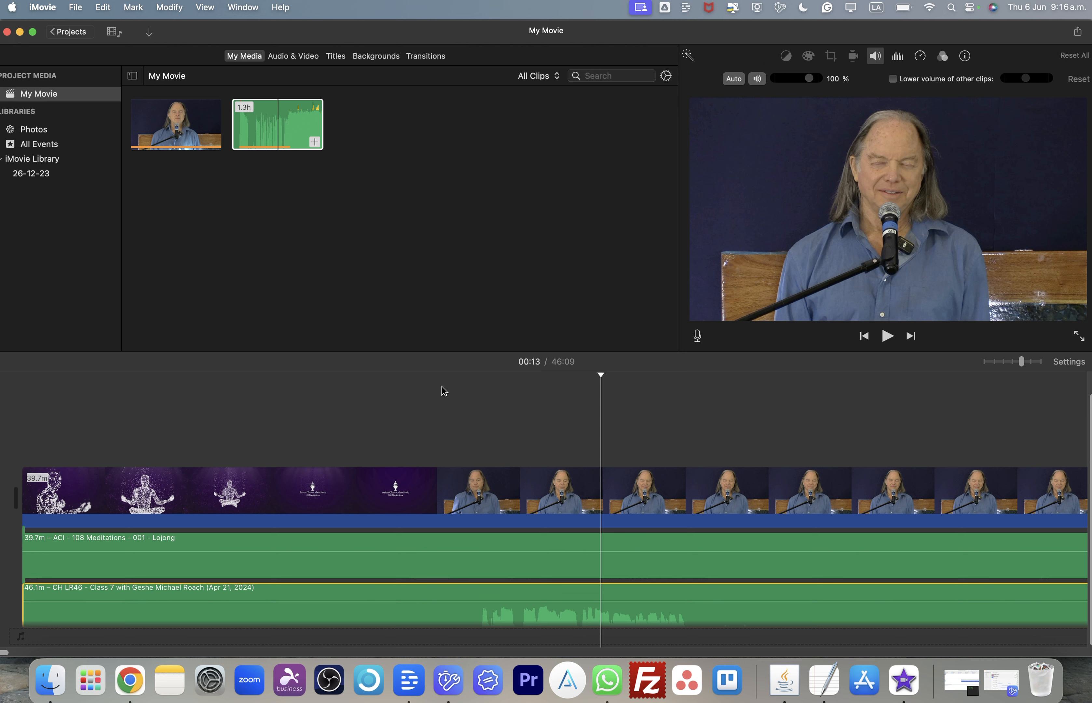
key(space)
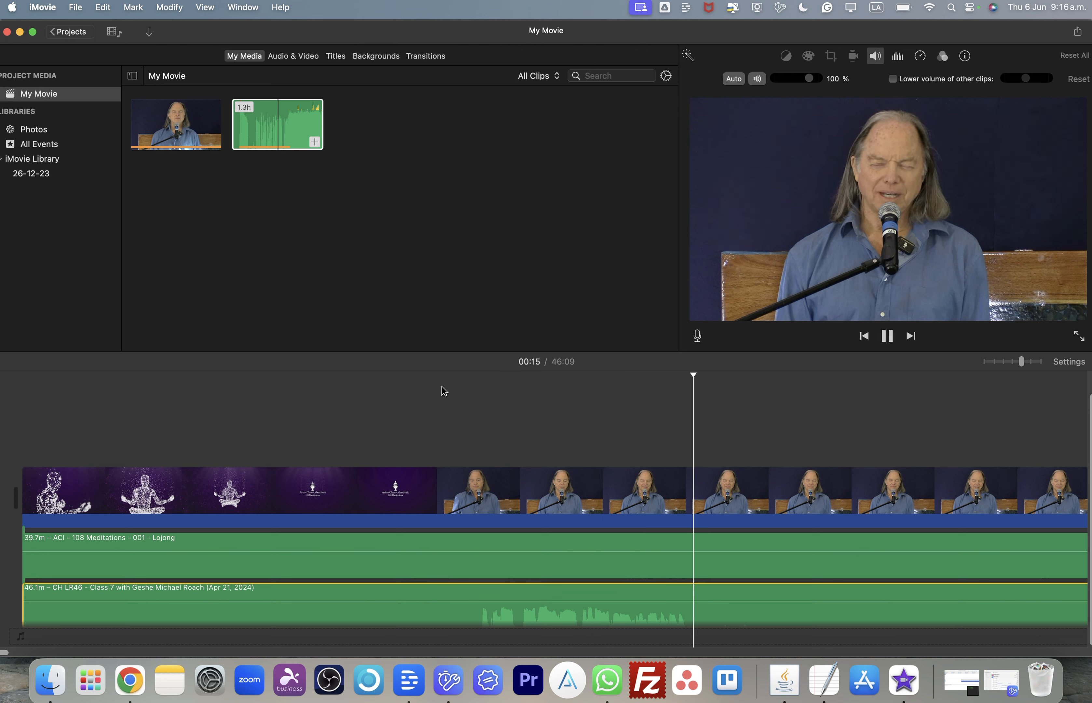
key(space)
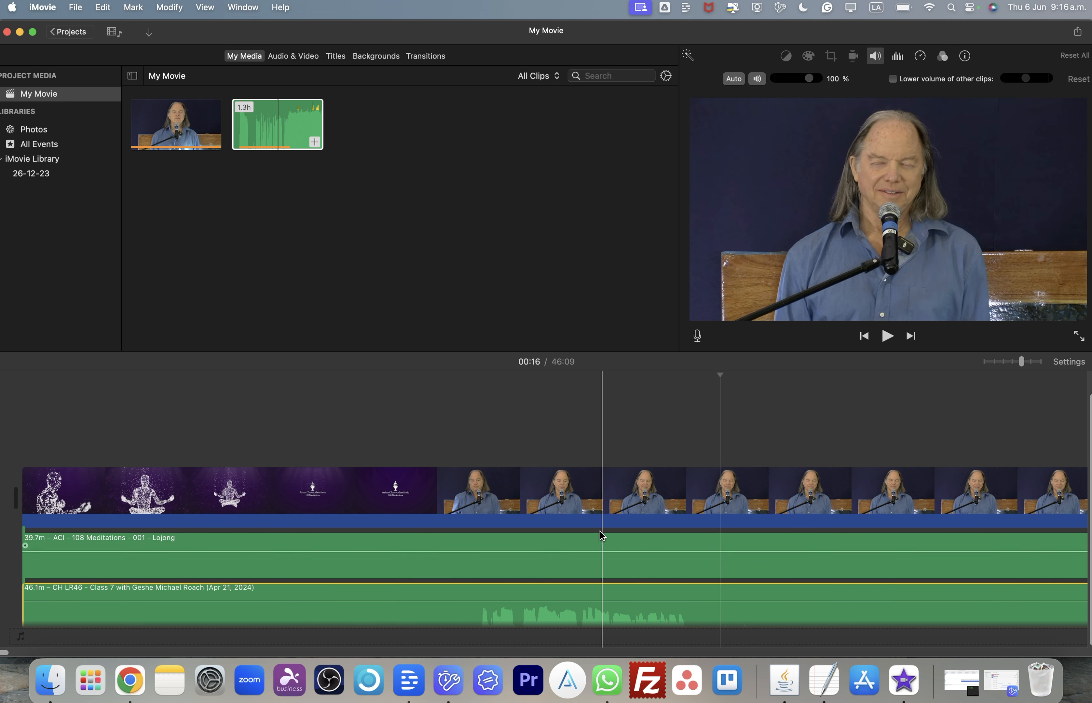
- Unmute the Lojong audio clip
scroll(581, 496, down, 1)
scroll(582, 496, right, 7)
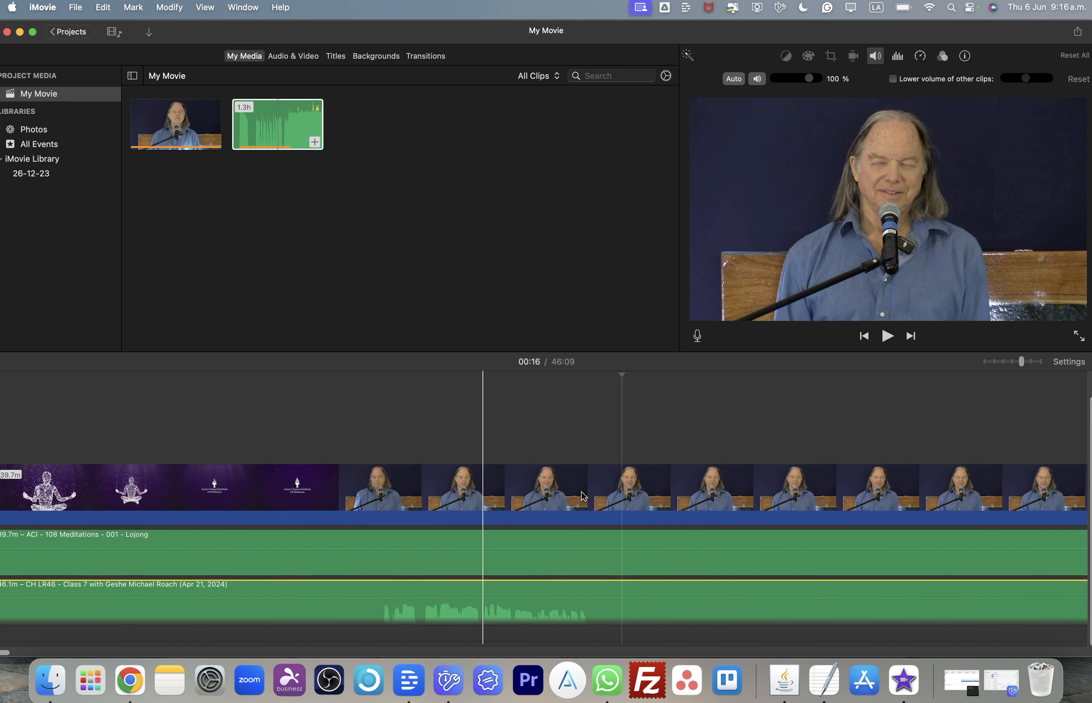
scroll(582, 491, right, 5)
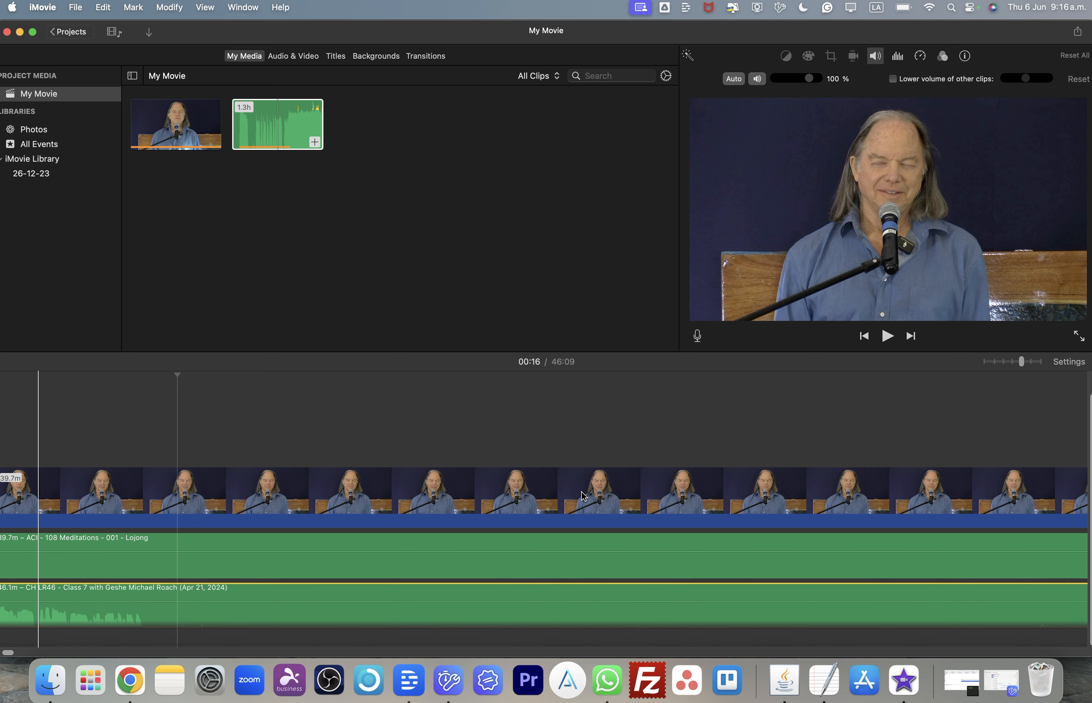
scroll(657, 400, left, 2)
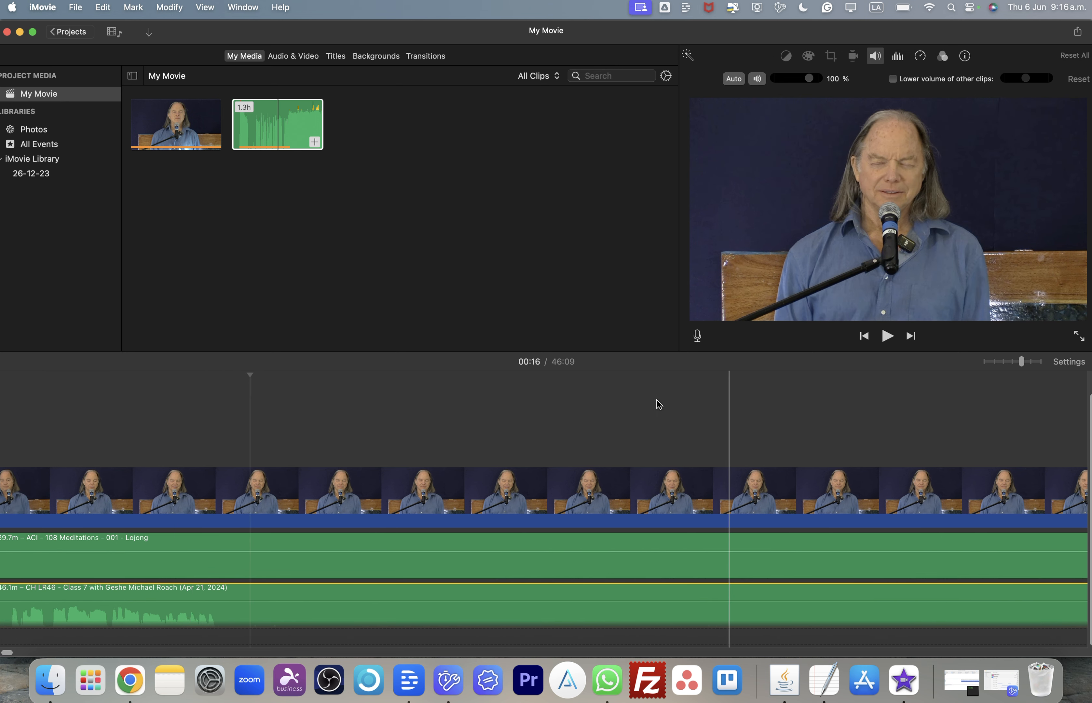
click(523, 568)
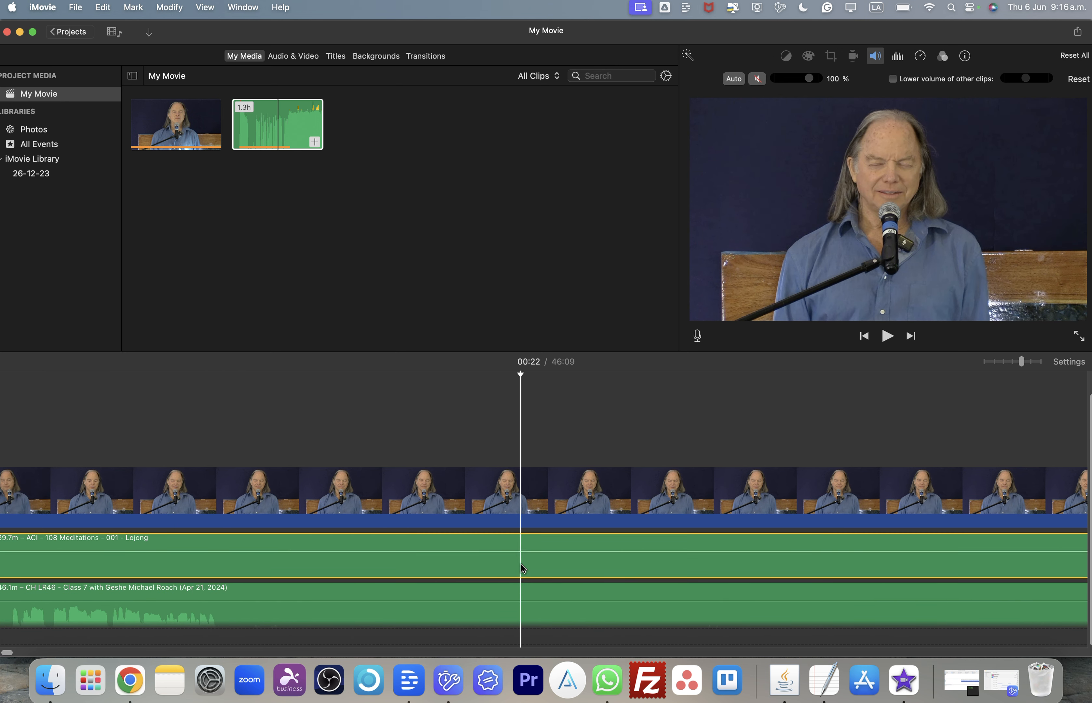
click(757, 79)
scroll(566, 425, left, 6)
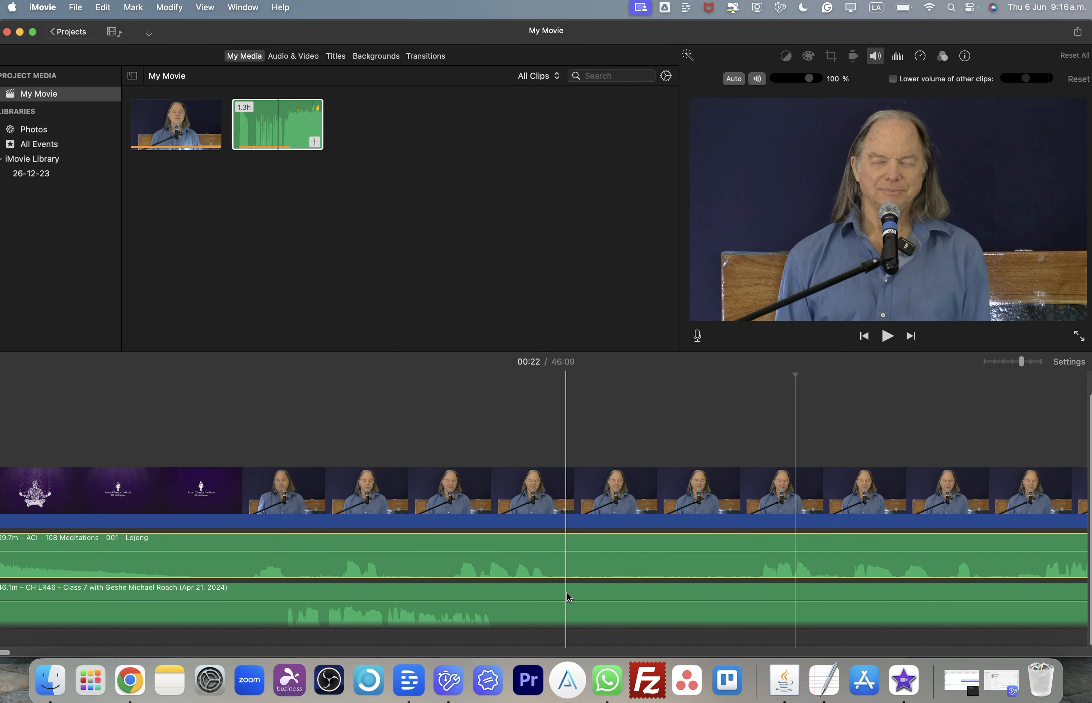
- Browse the timeline's audio waveforms to find where the lecture speech begins
scroll(566, 592, right, 6)
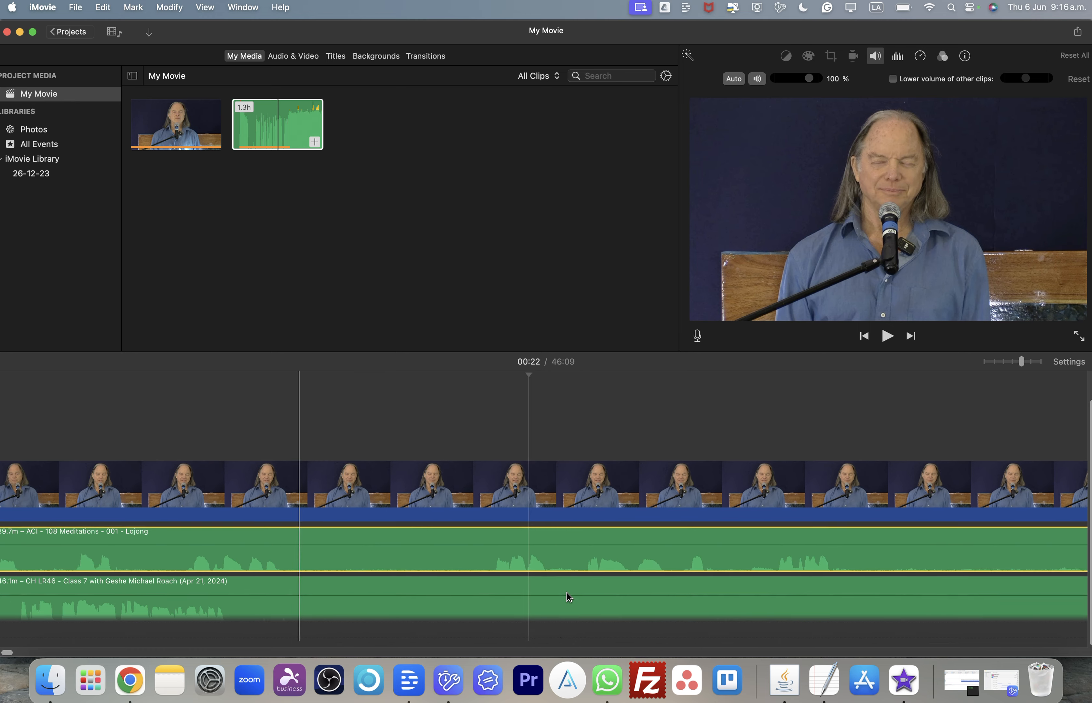
scroll(566, 593, right, 1)
scroll(526, 602, right, 5)
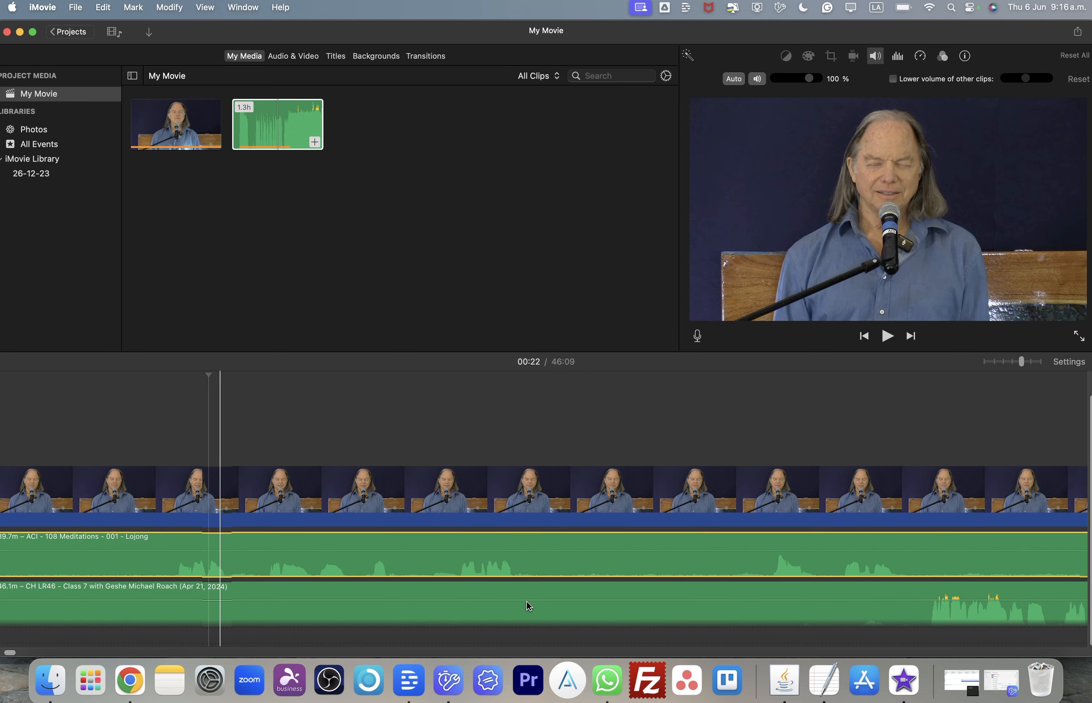
scroll(351, 585, left, 6)
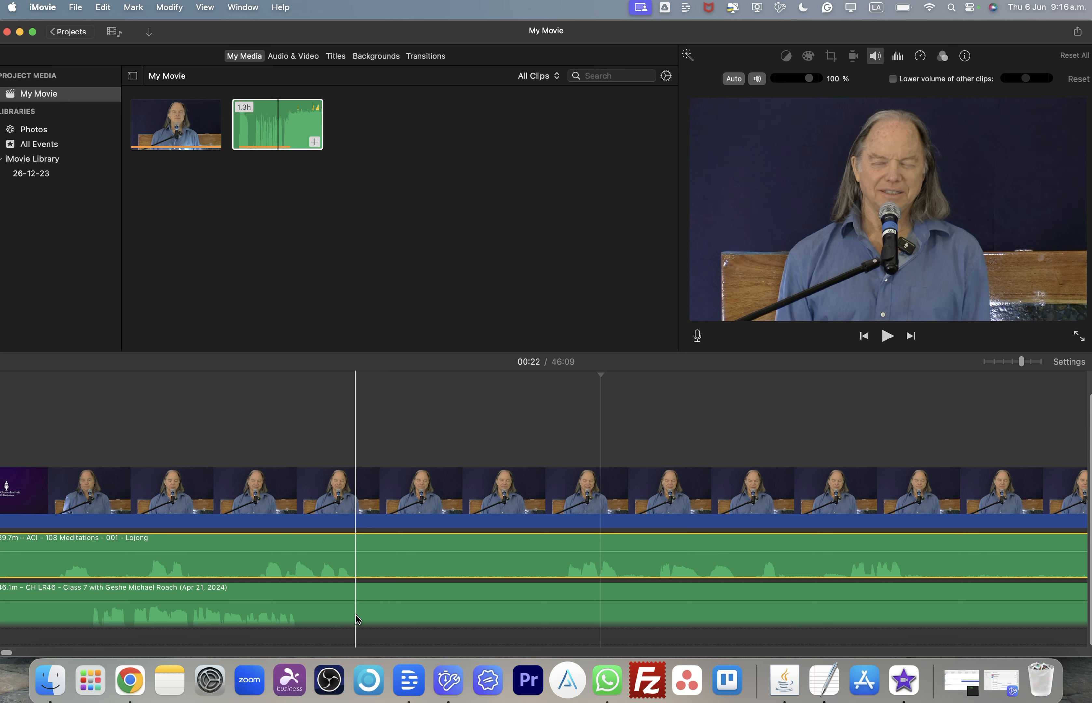
click(305, 609)
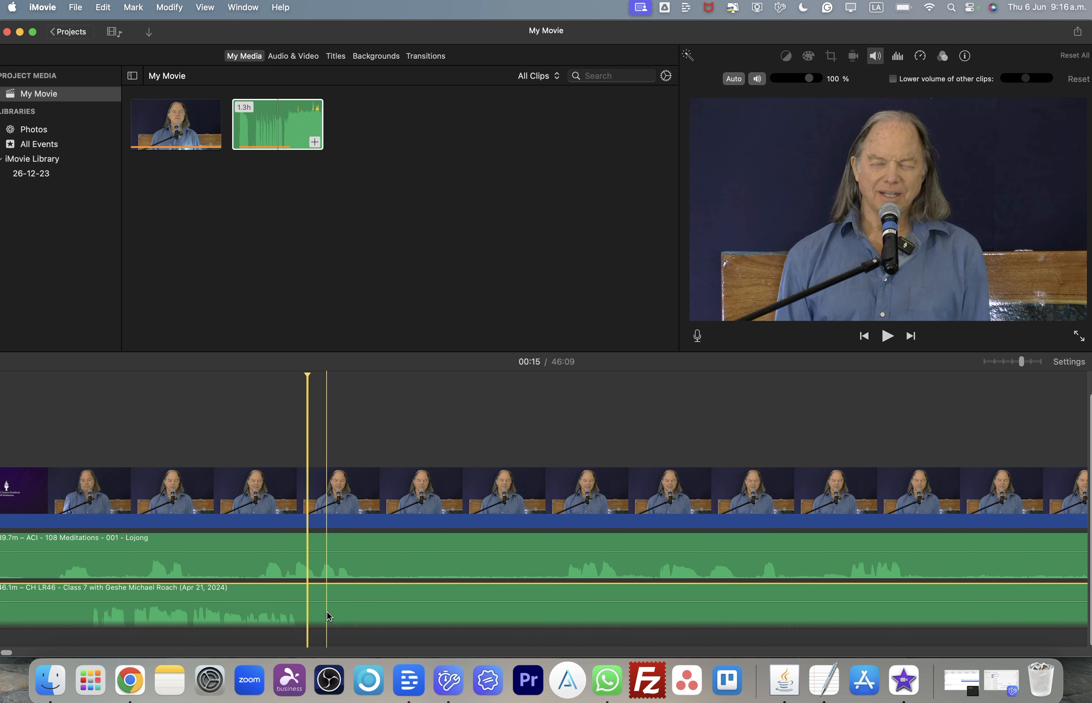
scroll(438, 612, right, 4)
scroll(736, 609, right, 5)
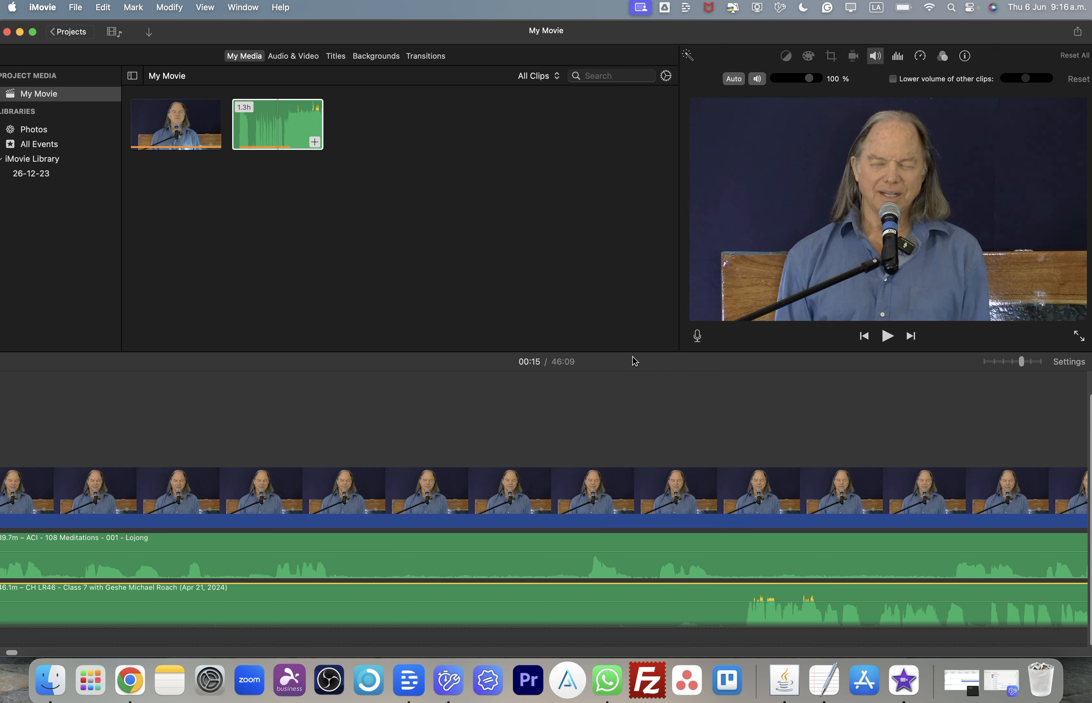
- Trim the start of the lecture audio clip to the playhead at 00:35
drag(639, 351, 626, 166)
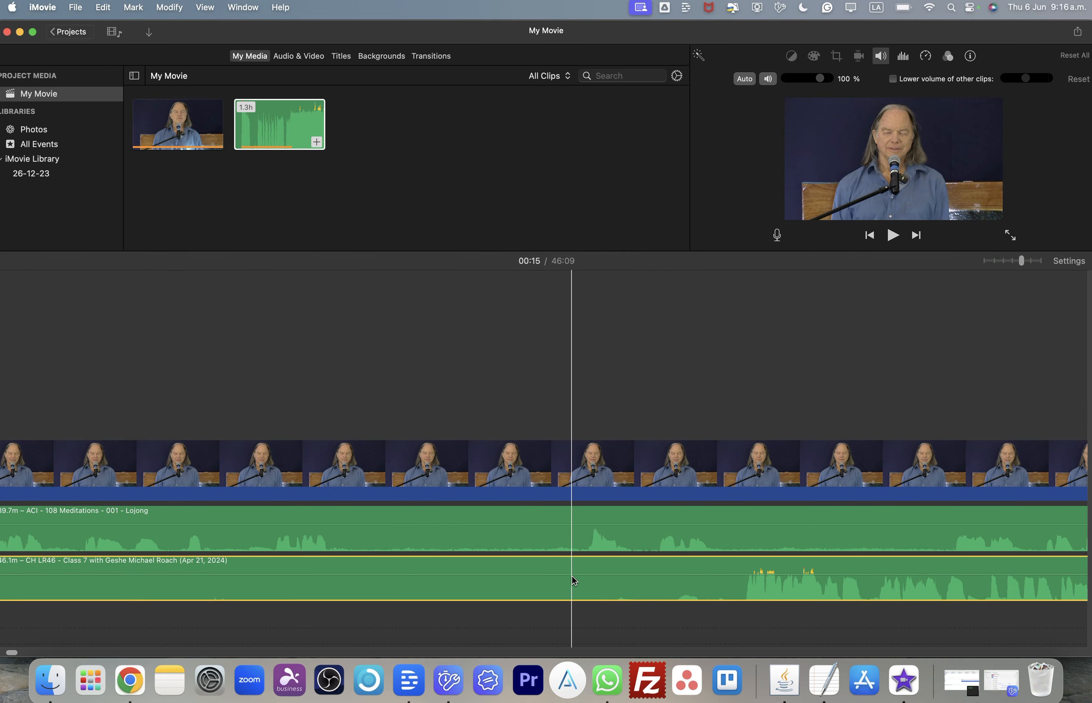
scroll(412, 368, left, 10)
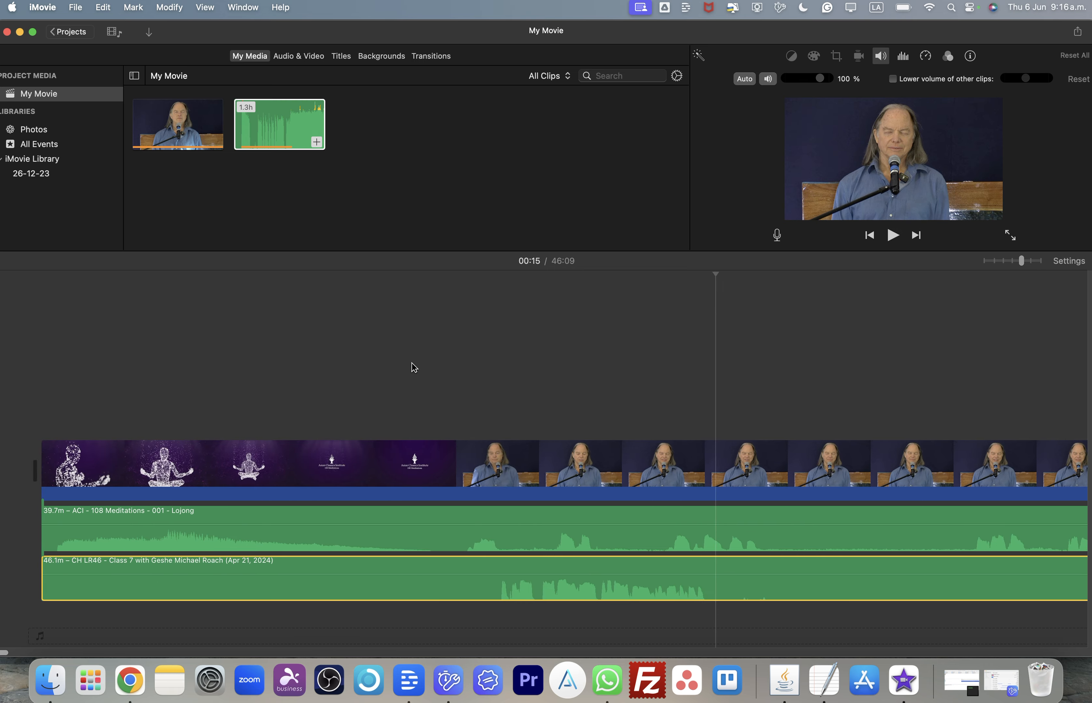
click(66, 308)
scroll(829, 488, right, 5)
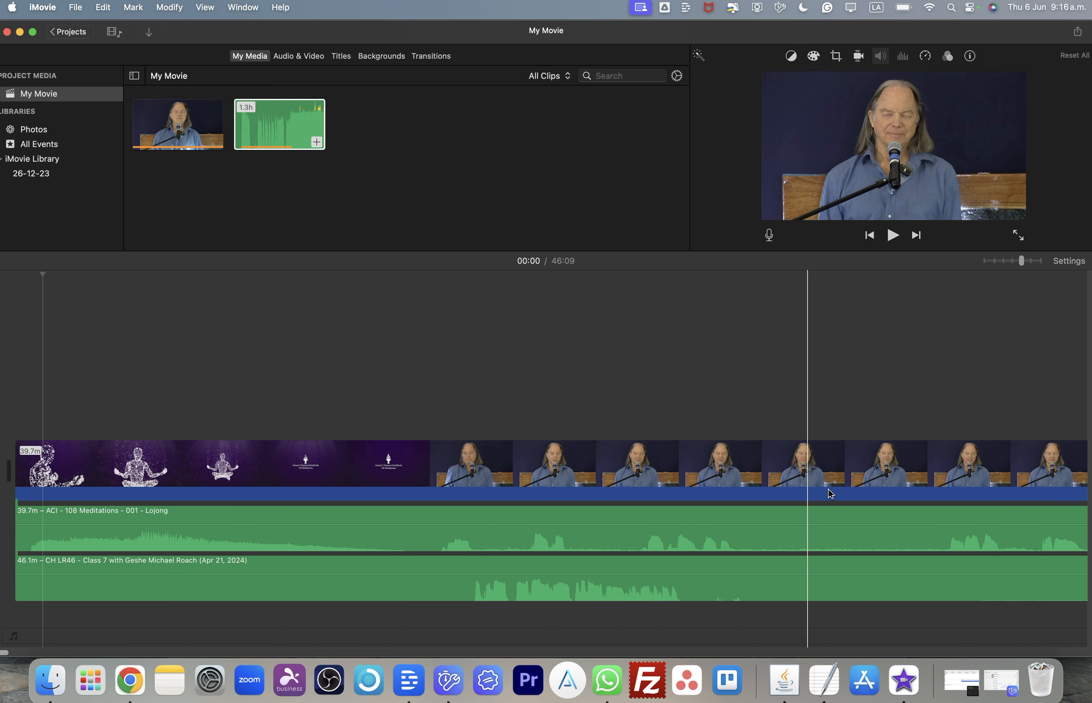
scroll(829, 491, right, 6)
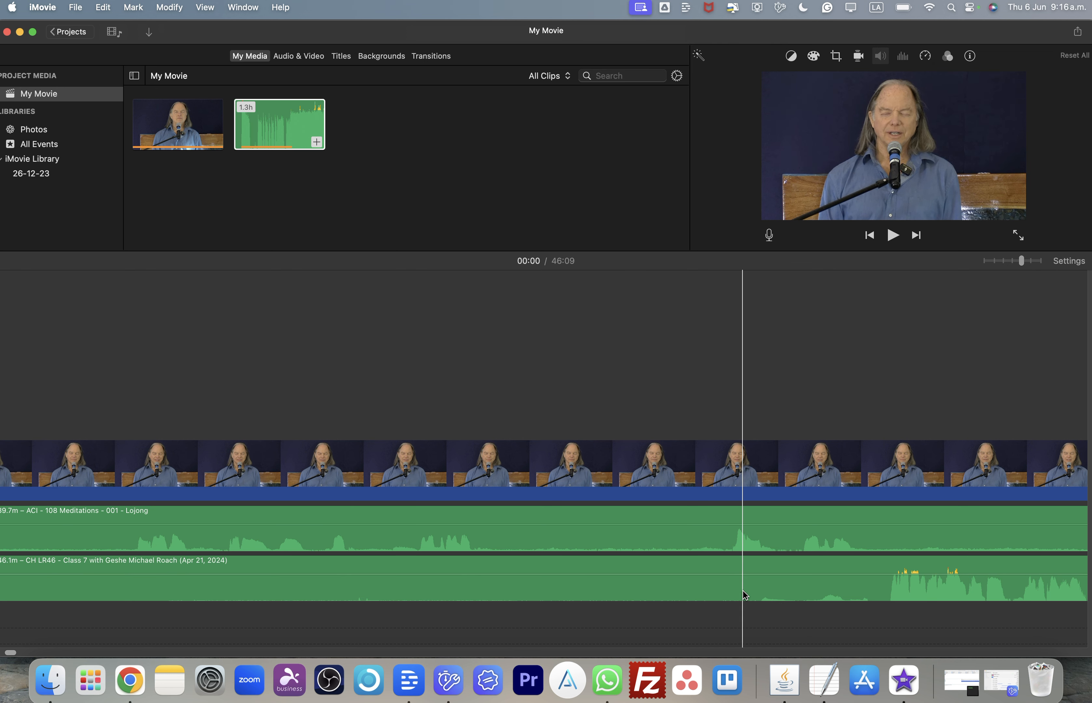
click(749, 597)
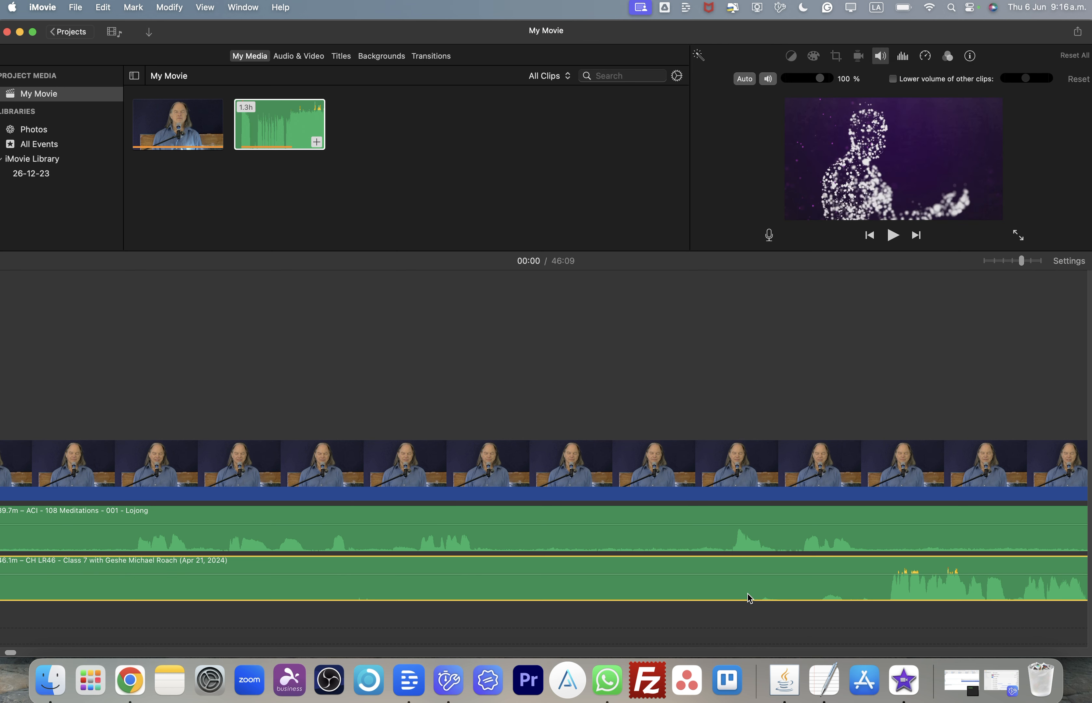
click(783, 548)
click(781, 355)
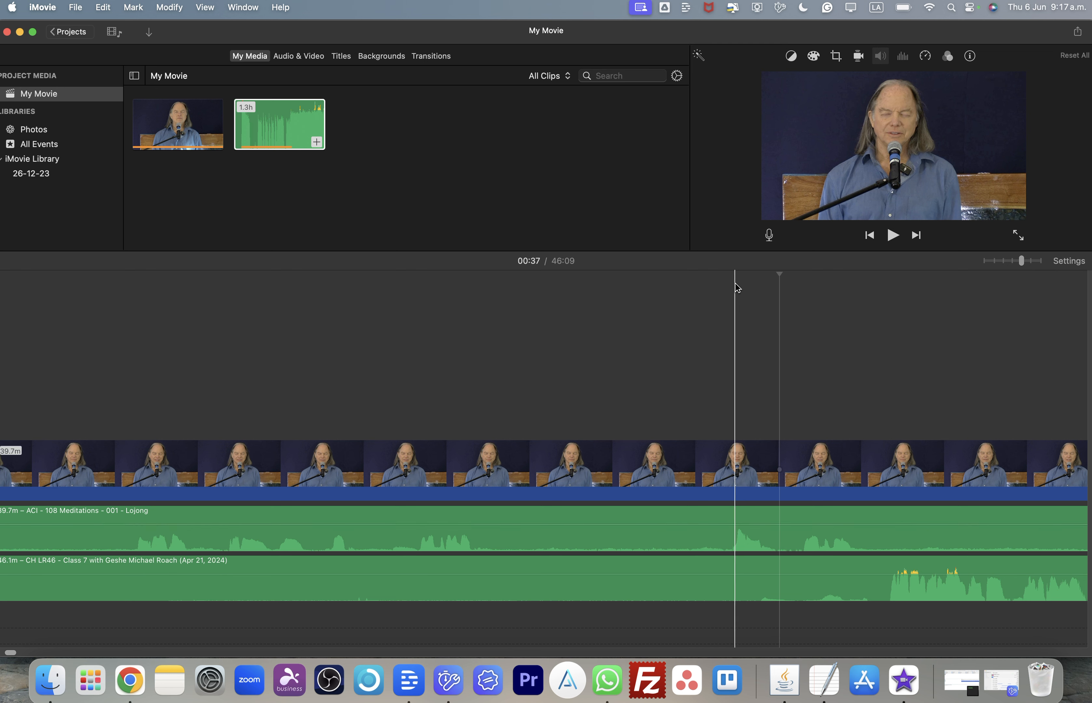
click(729, 270)
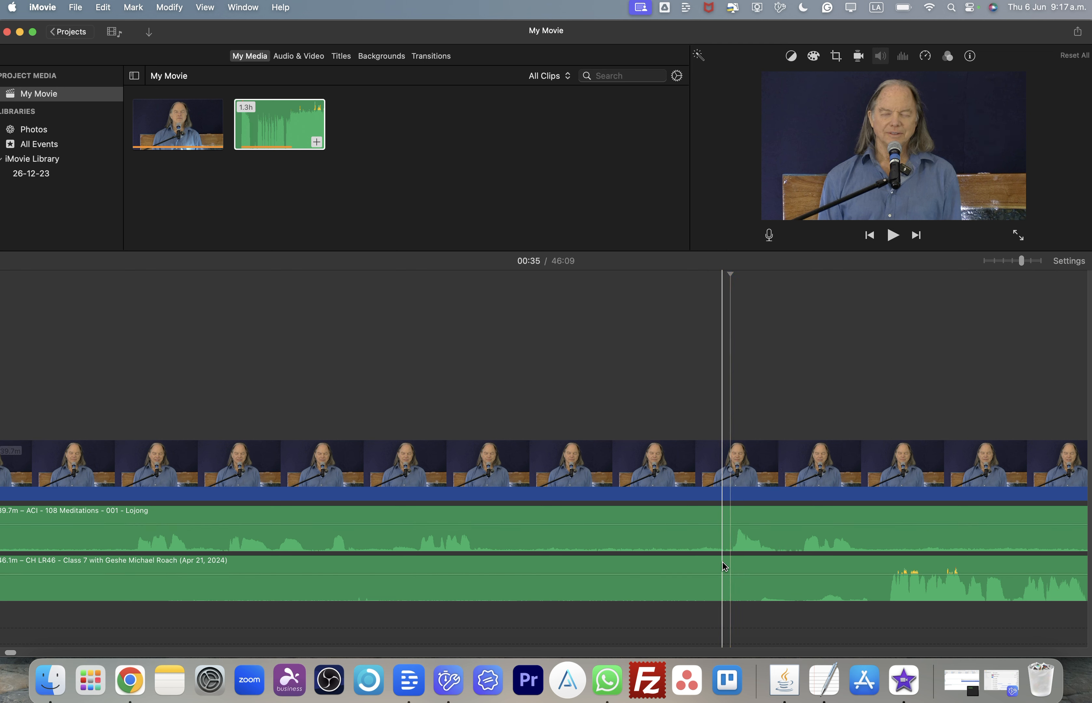
click(738, 598)
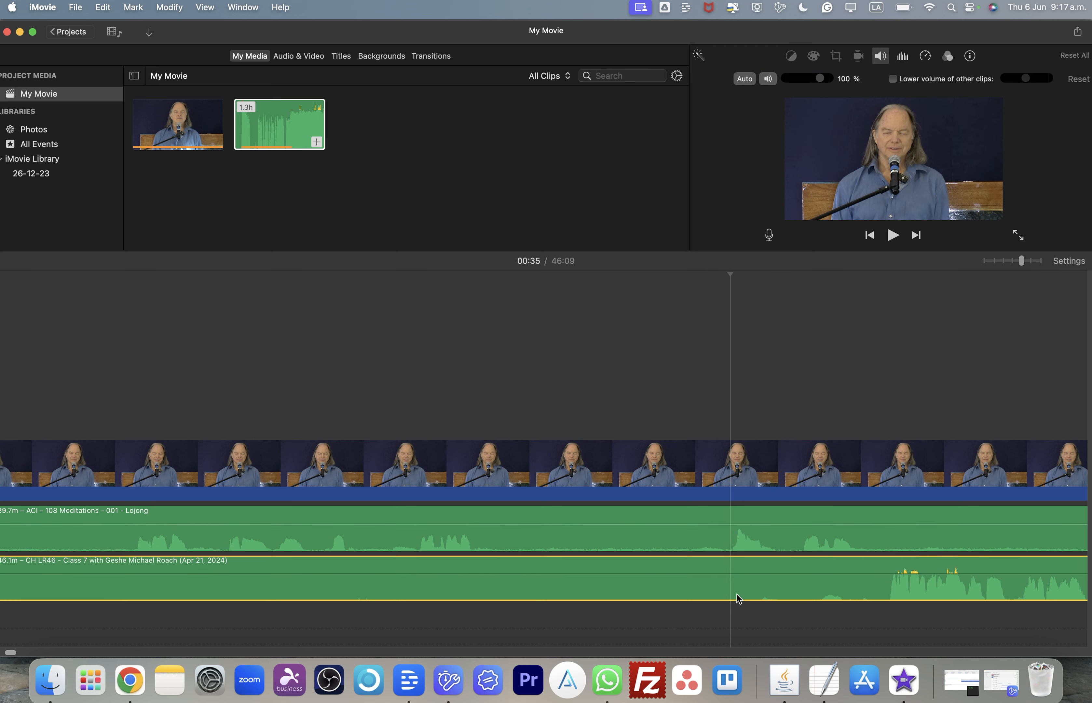
right_click(785, 560)
click(779, 542)
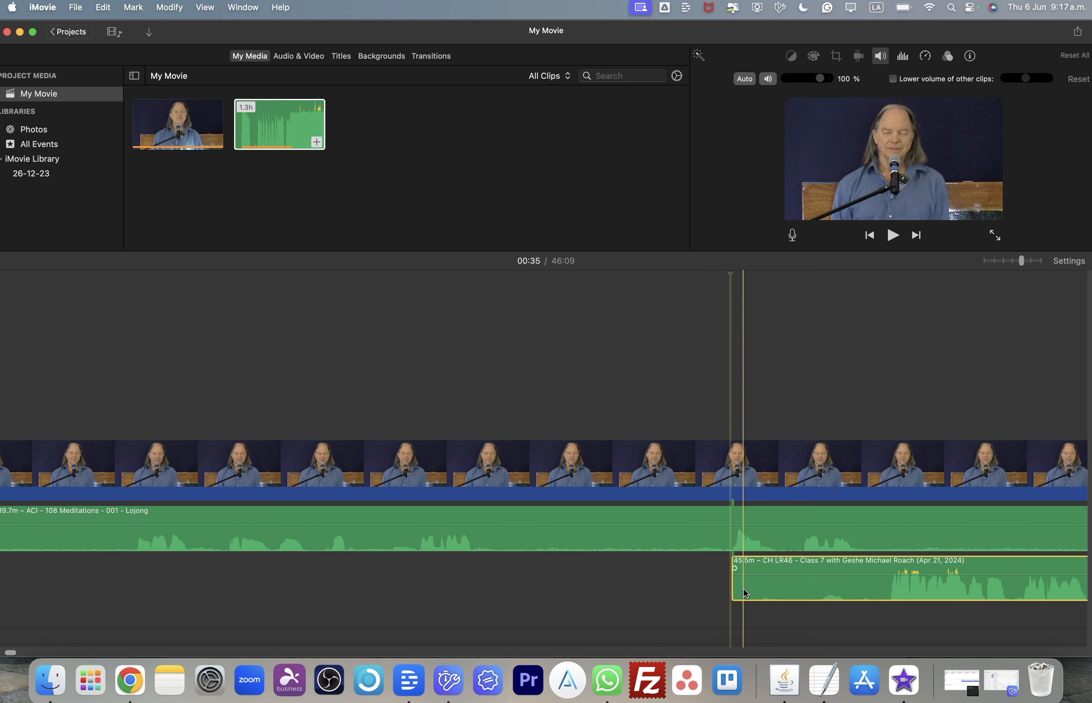
- Move the trimmed lecture audio clip so it begins just after the start of the video
scroll(785, 598, left, 5)
scroll(785, 598, right, 20)
key(super+minus)
key(super+minus)
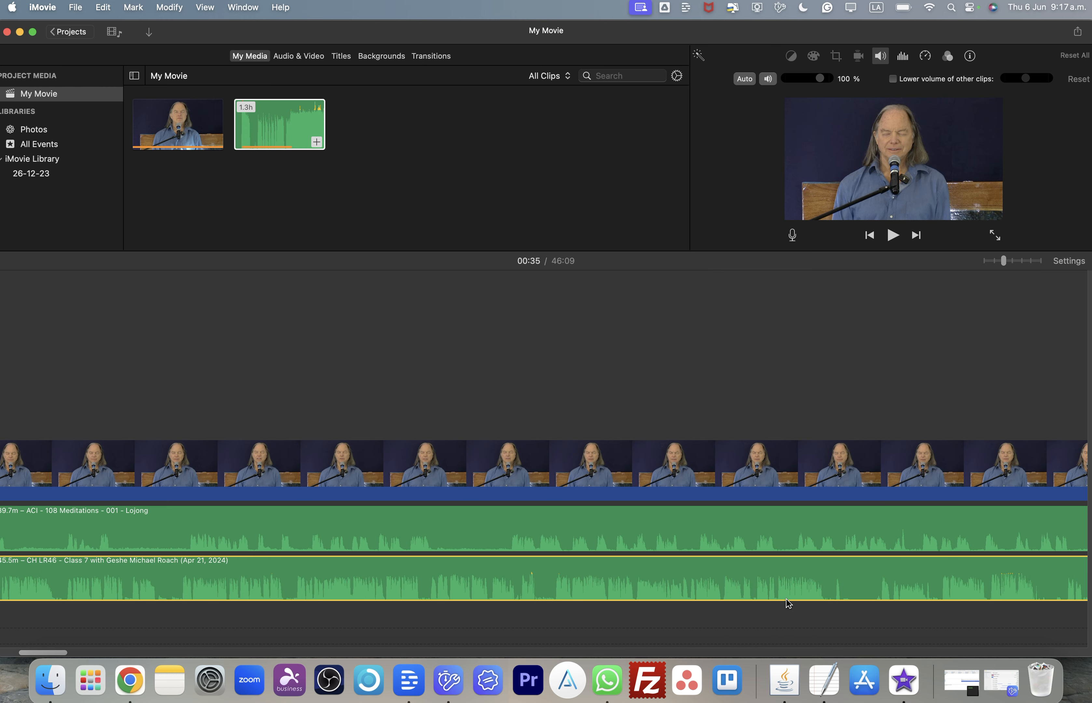
scroll(785, 598, left, 5)
drag(699, 588, 392, 586)
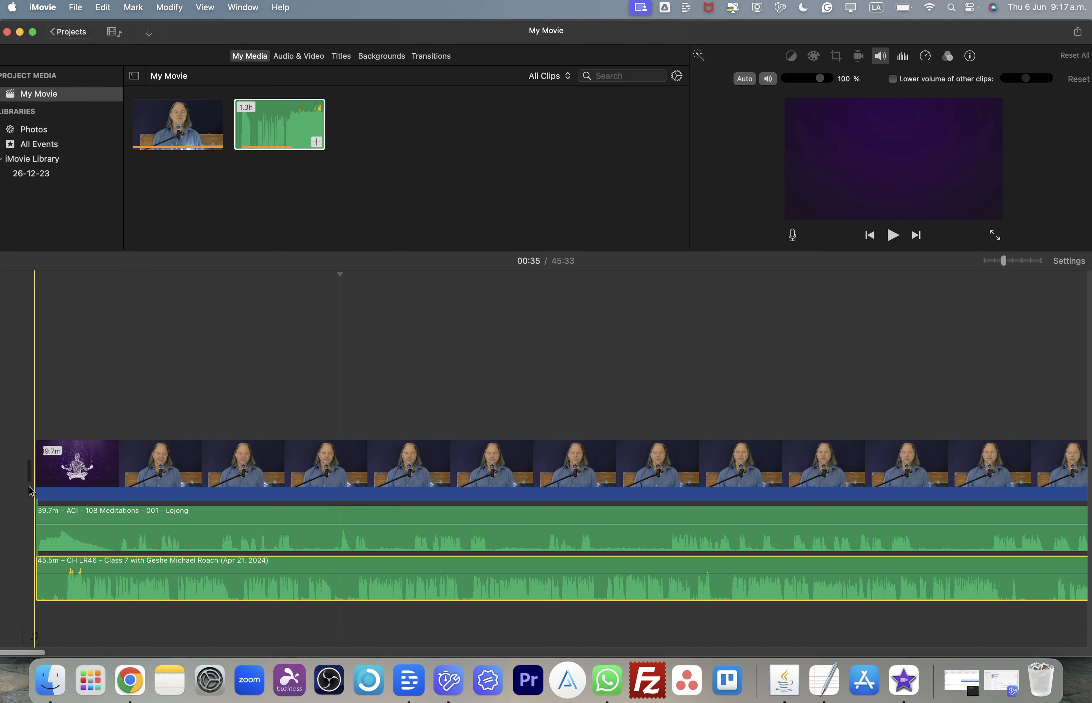
drag(119, 593, 172, 592)
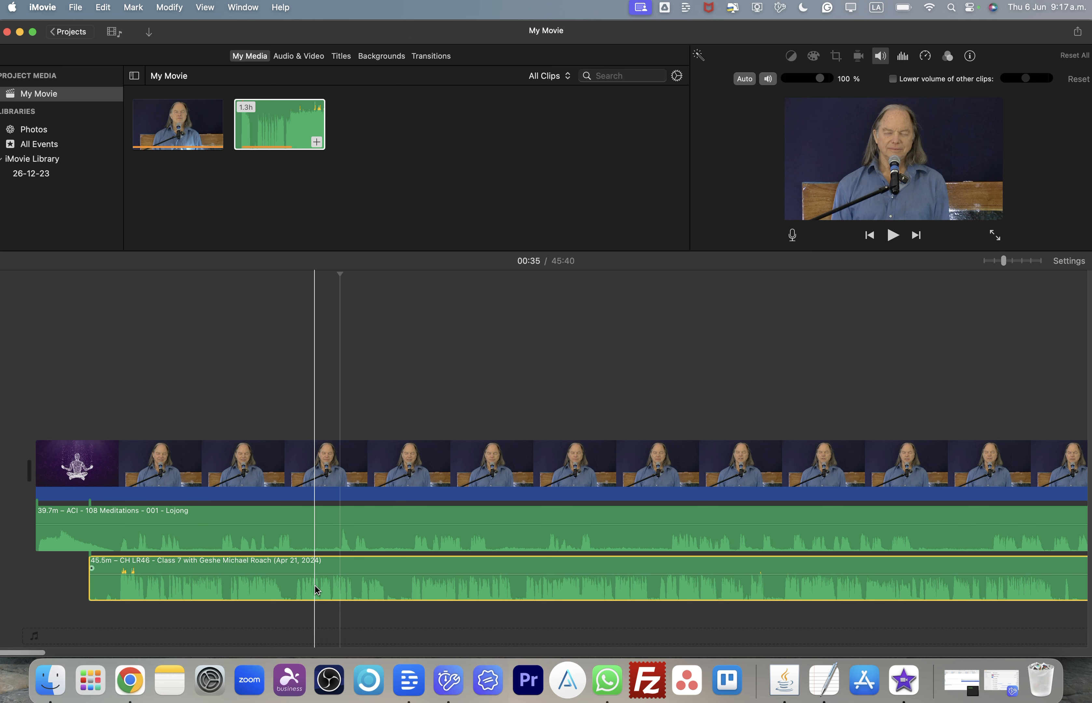
- Scroll along the whole timeline to compare where the video and lecture audio clips end
scroll(316, 589, right, 5)
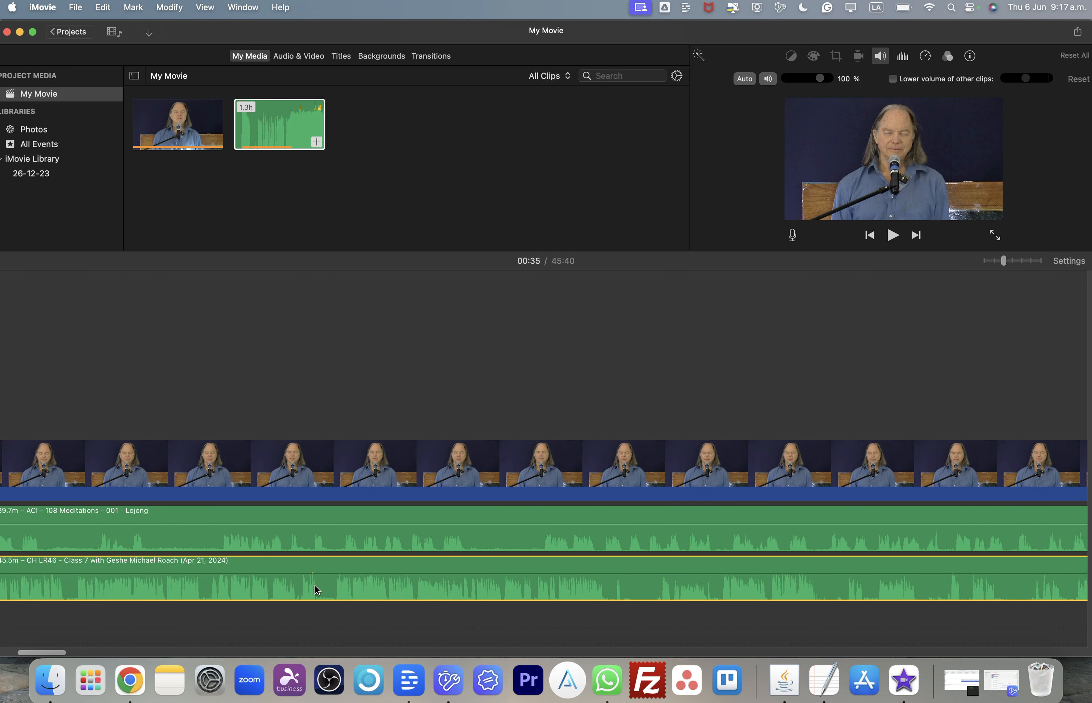
scroll(315, 586, right, 5)
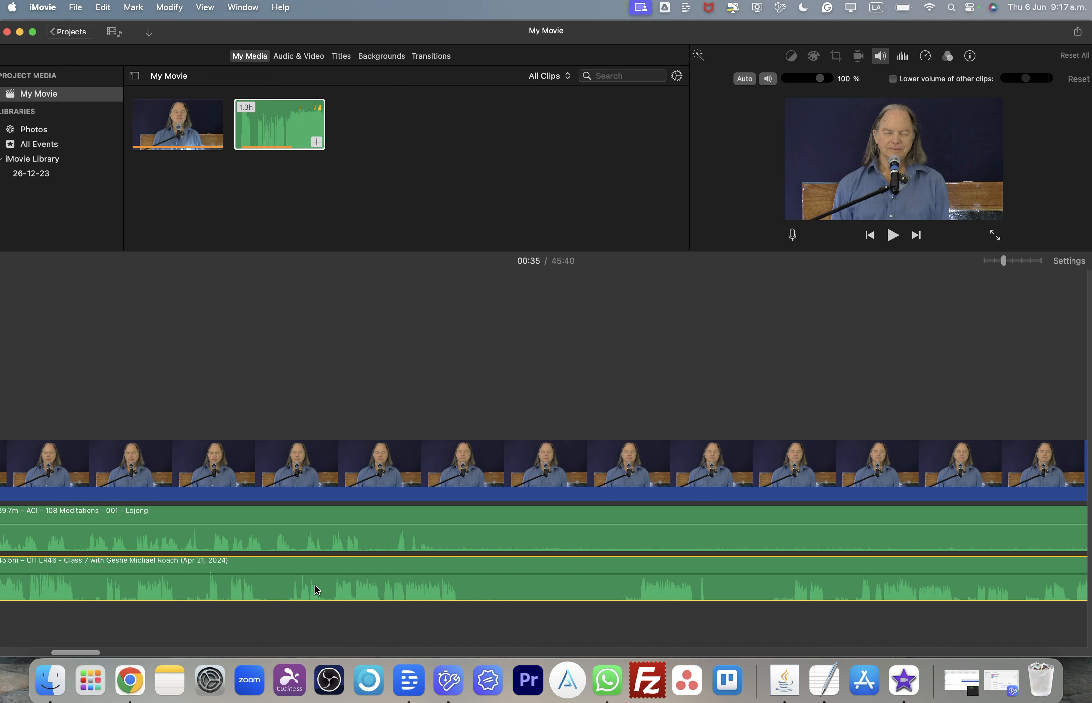
scroll(317, 590, right, 10)
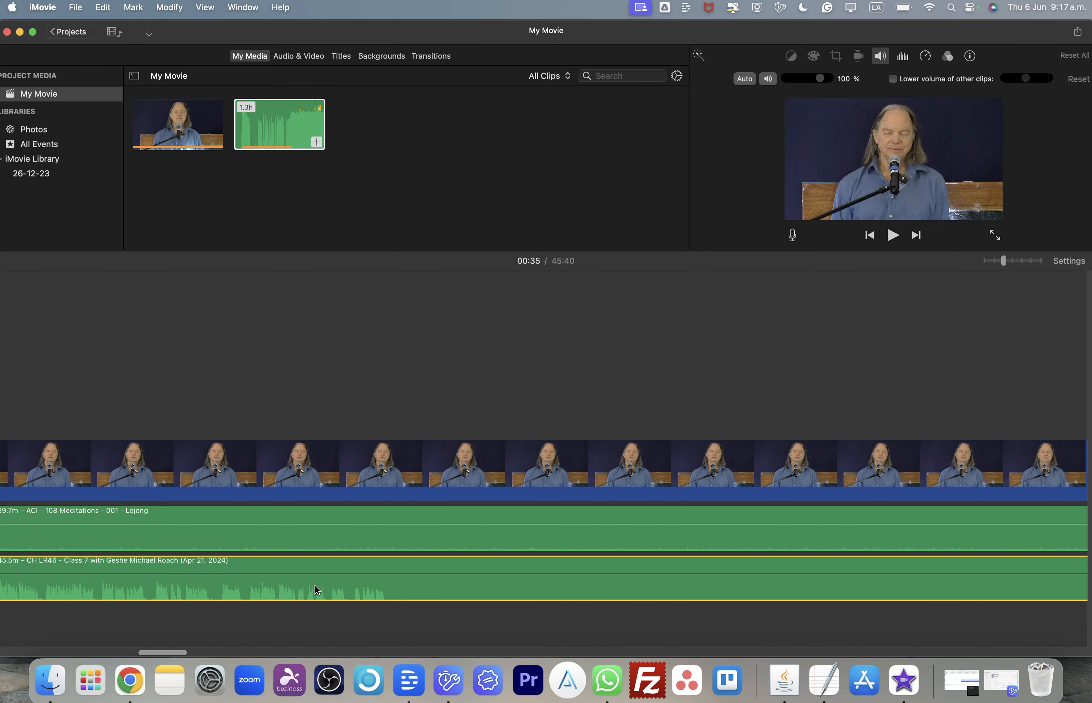
scroll(315, 586, right, 10)
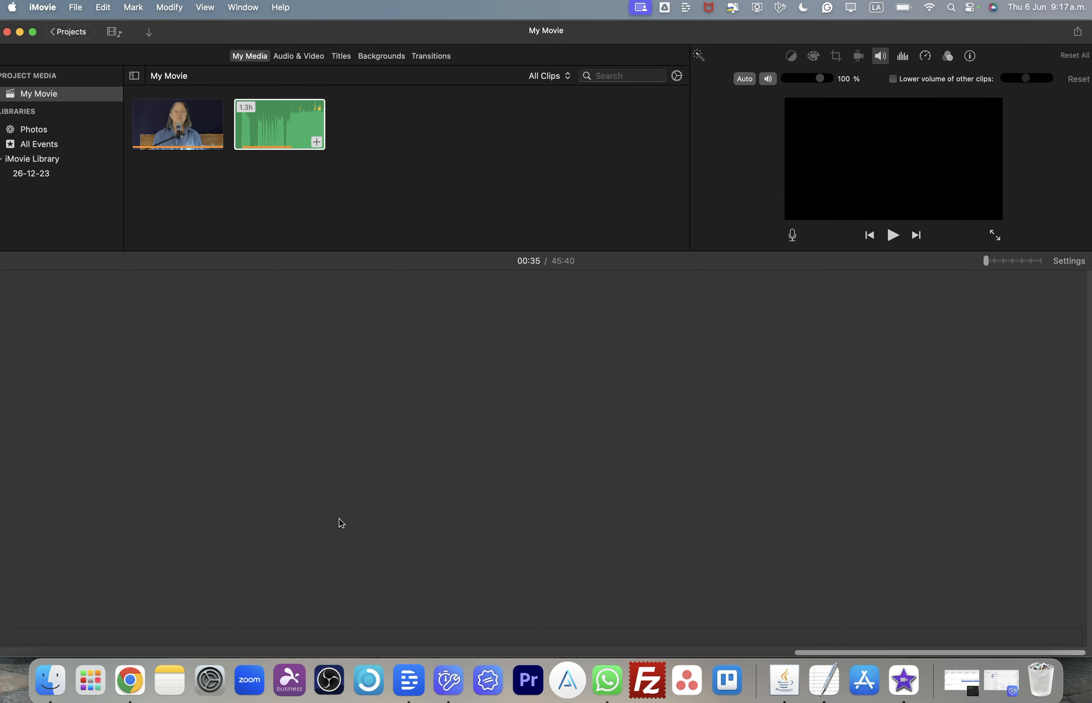
scroll(339, 519, left, 15)
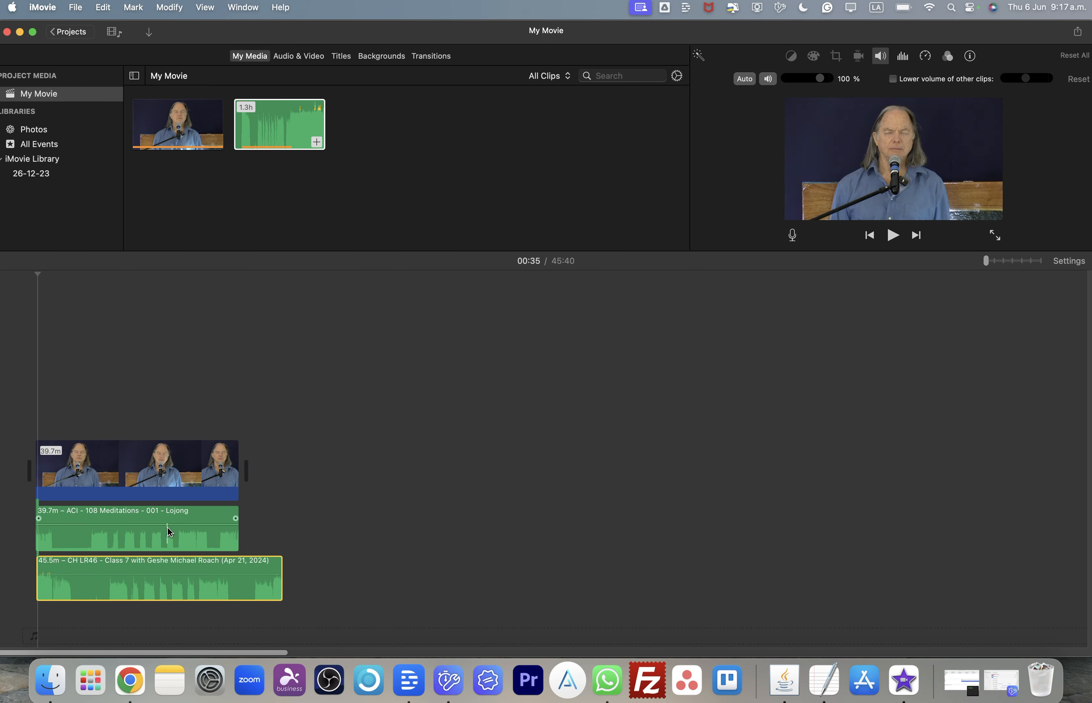
key(super+plus)
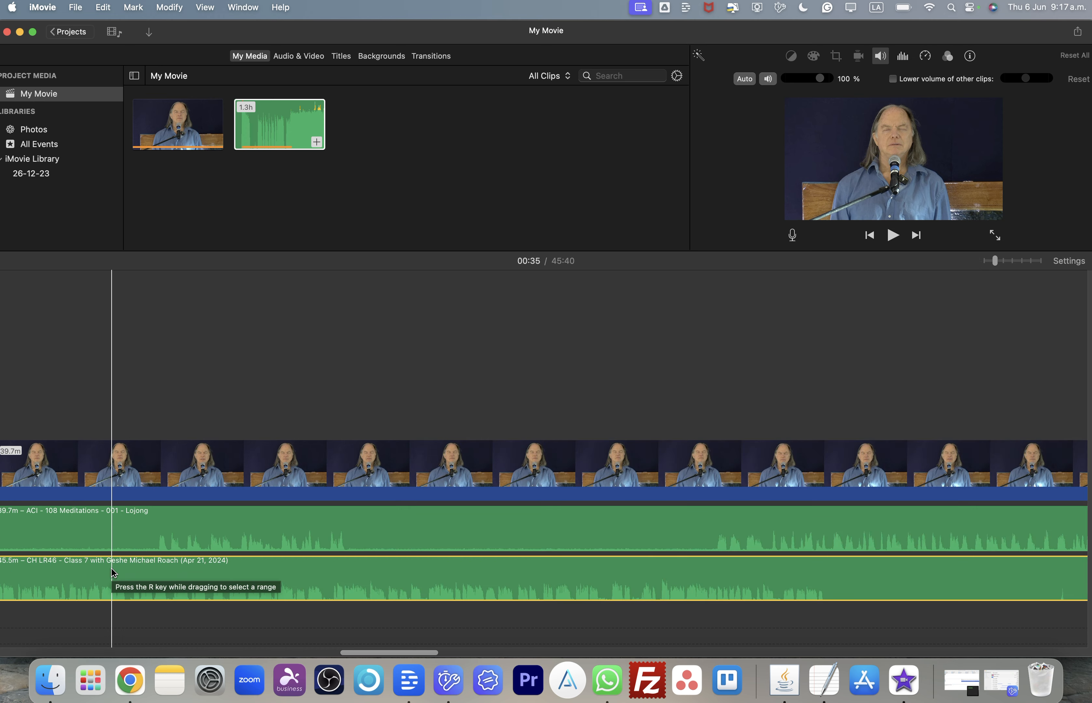
scroll(111, 568, left, 20)
scroll(113, 572, right, 3)
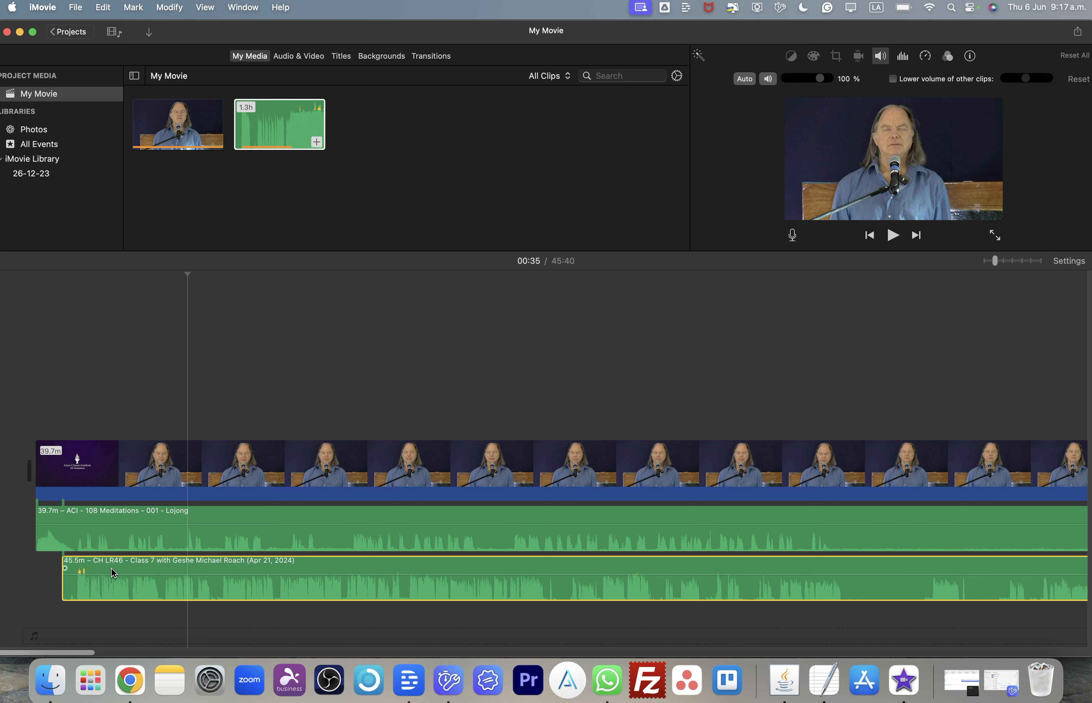
- Examine how the Lojong audio and lecture audio overlap around the first minutes of the timeline
click(380, 513)
click(416, 394)
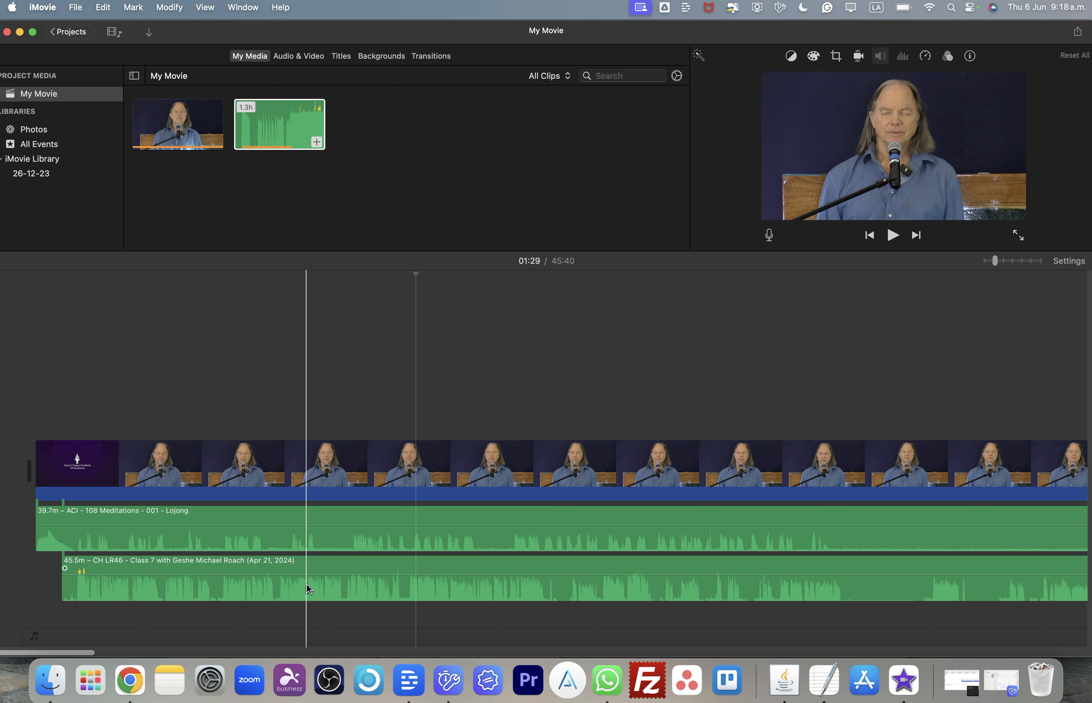
scroll(307, 584, right, 10)
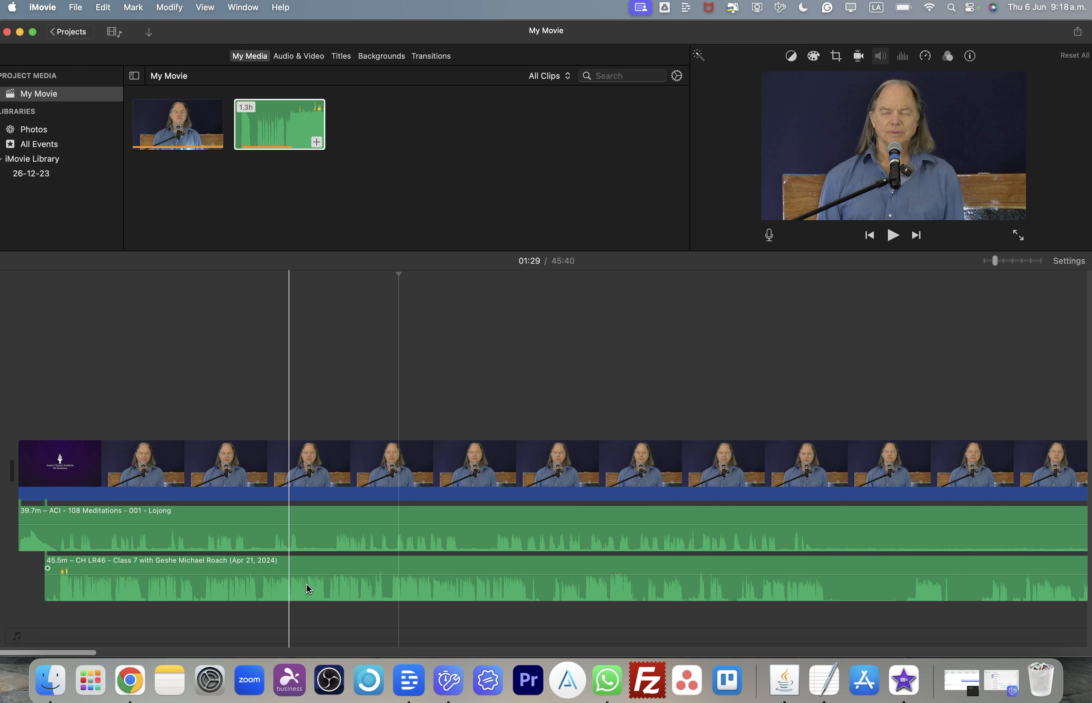
scroll(307, 587, right, 10)
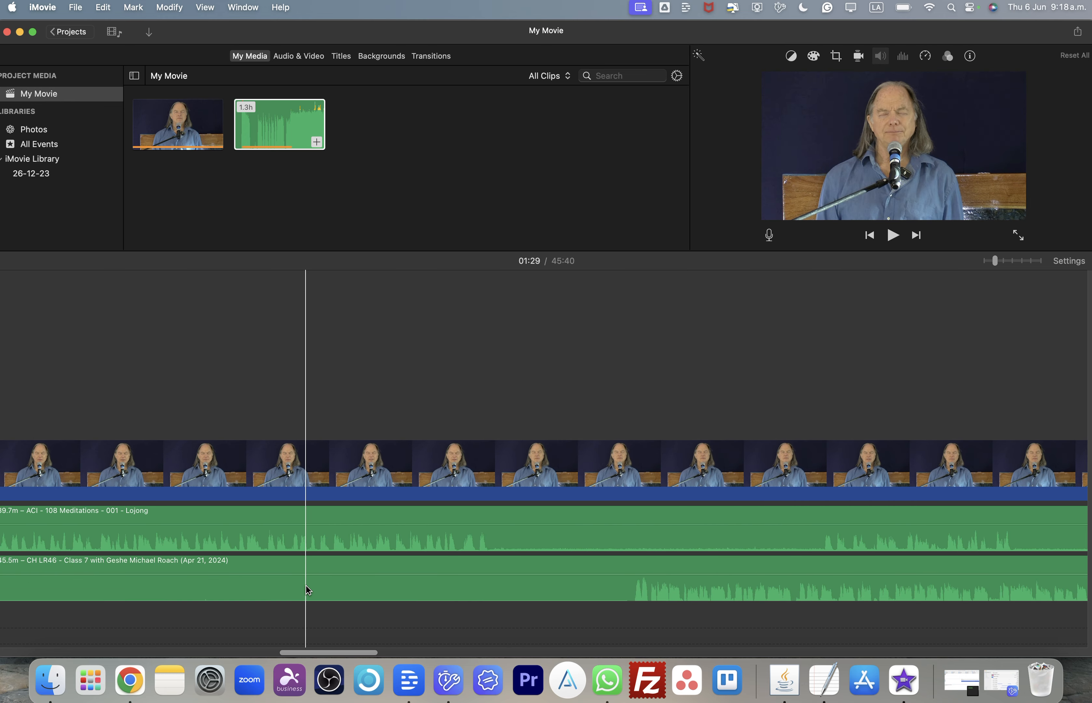
key(super+minus)
scroll(307, 587, left, 3)
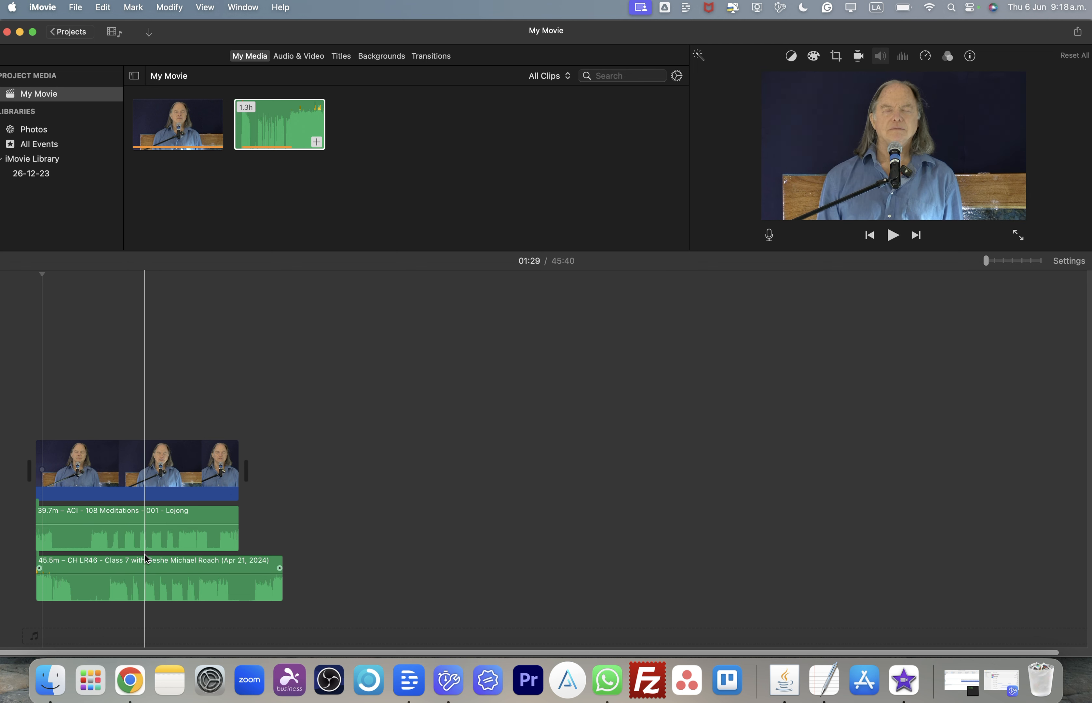
key(super+plus)
scroll(156, 537, left, 5)
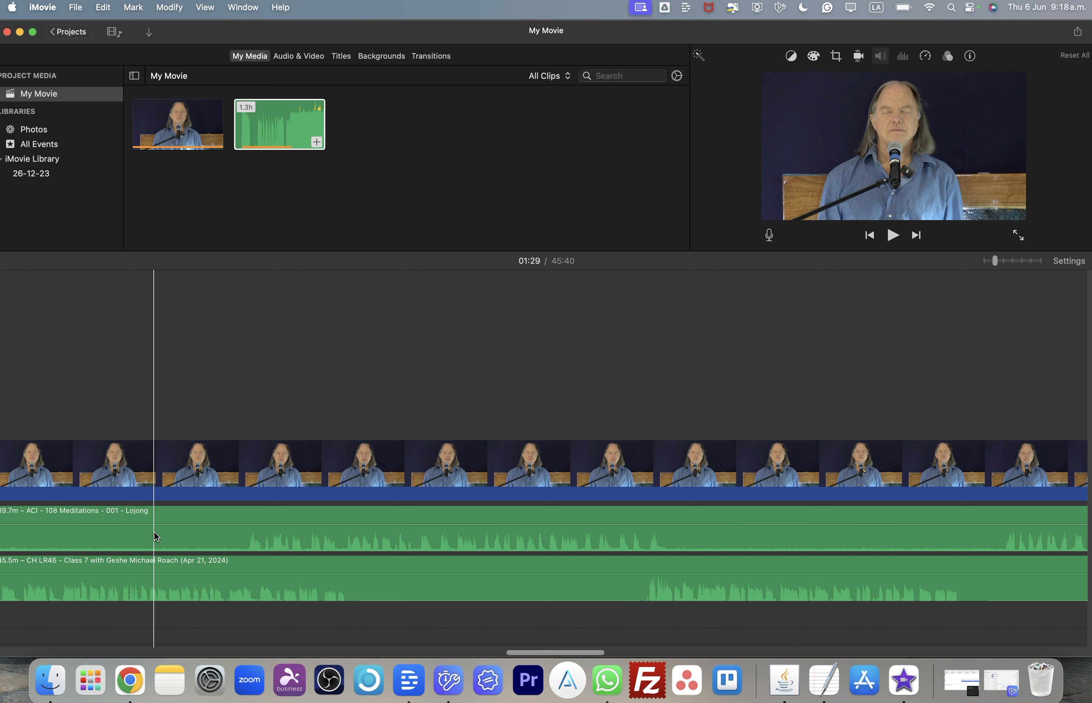
key(super+minus)
key(super+minus)
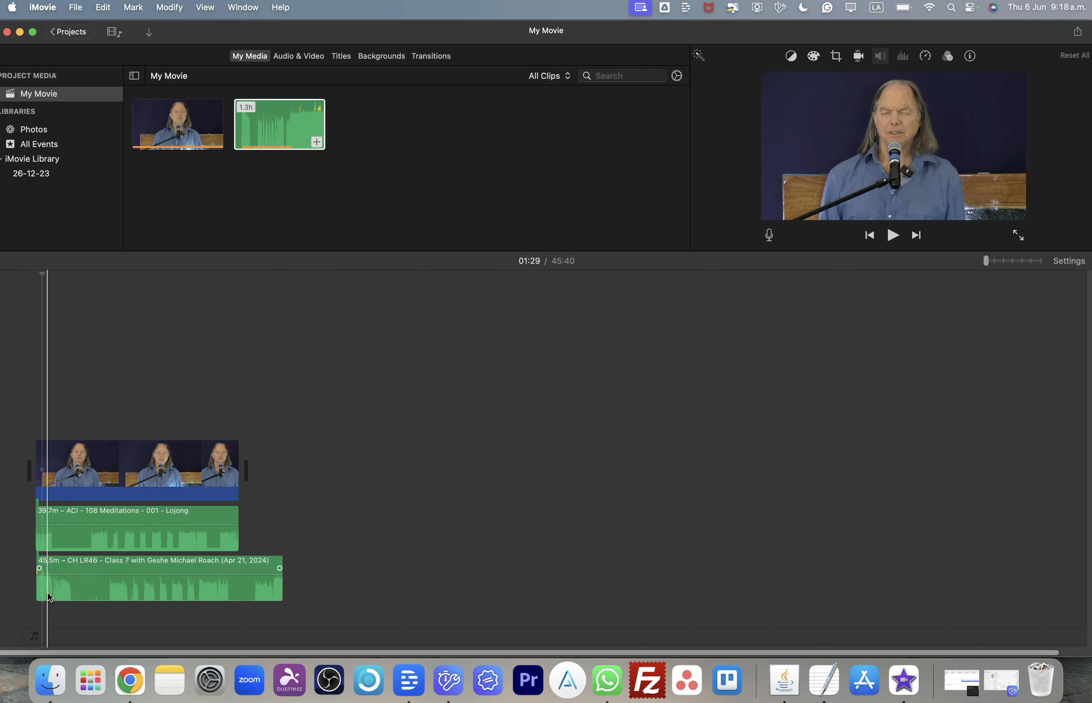
key(super+plus)
key(super+plus)
scroll(51, 596, left, 5)
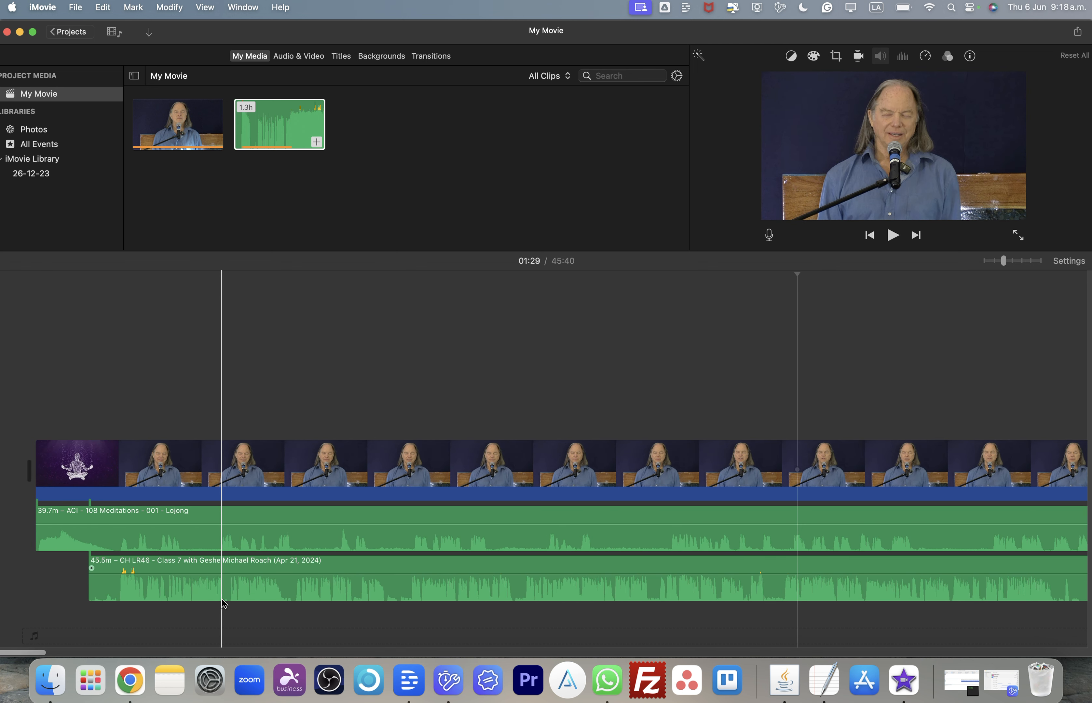
key(super+minus)
key(super+minus)
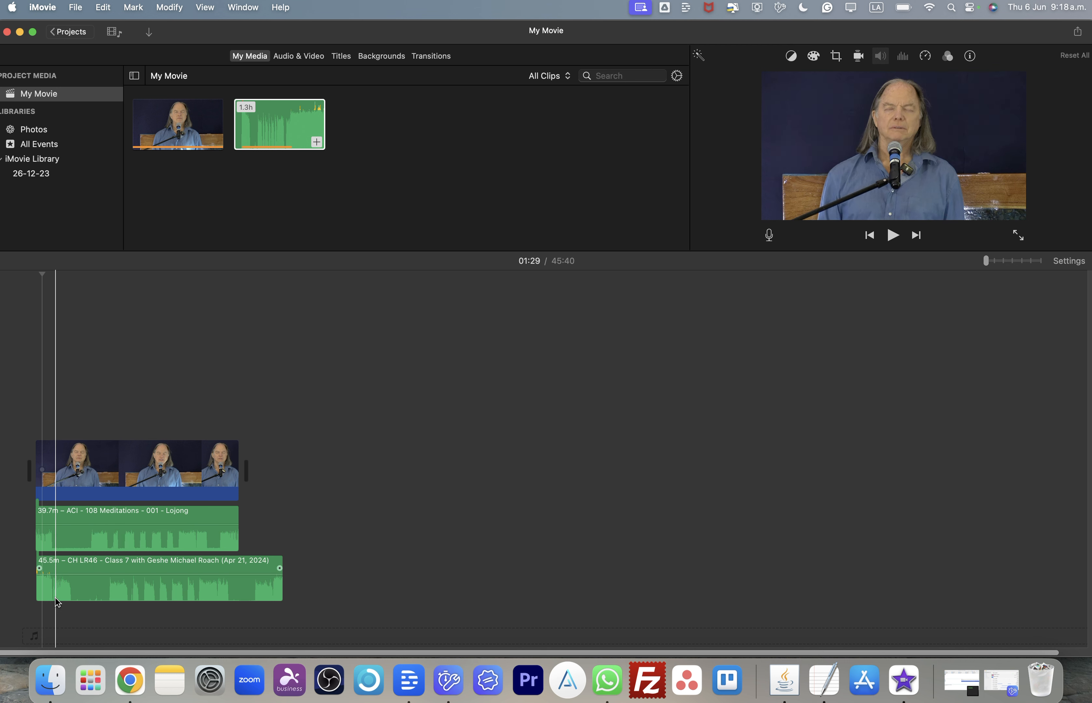
- Place the playhead near 03:14 and scan the surrounding audio waveforms of both tracks
click(53, 274)
key(super+equal)
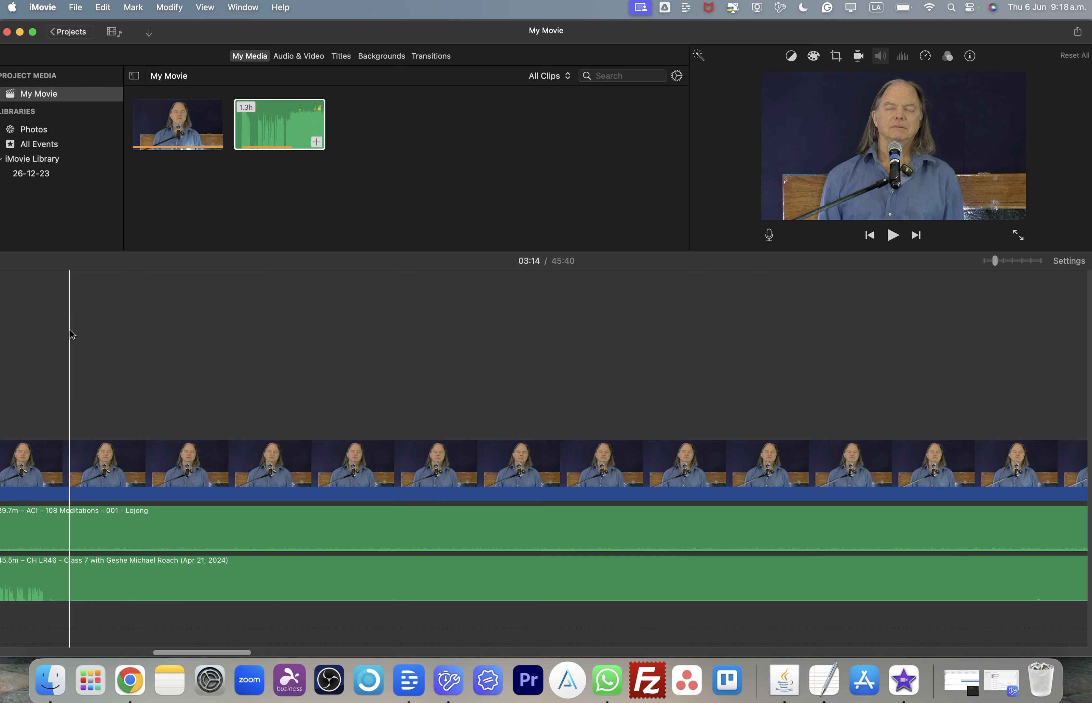
scroll(70, 333, left, 10)
scroll(73, 335, right, 10)
scroll(73, 334, left, 8)
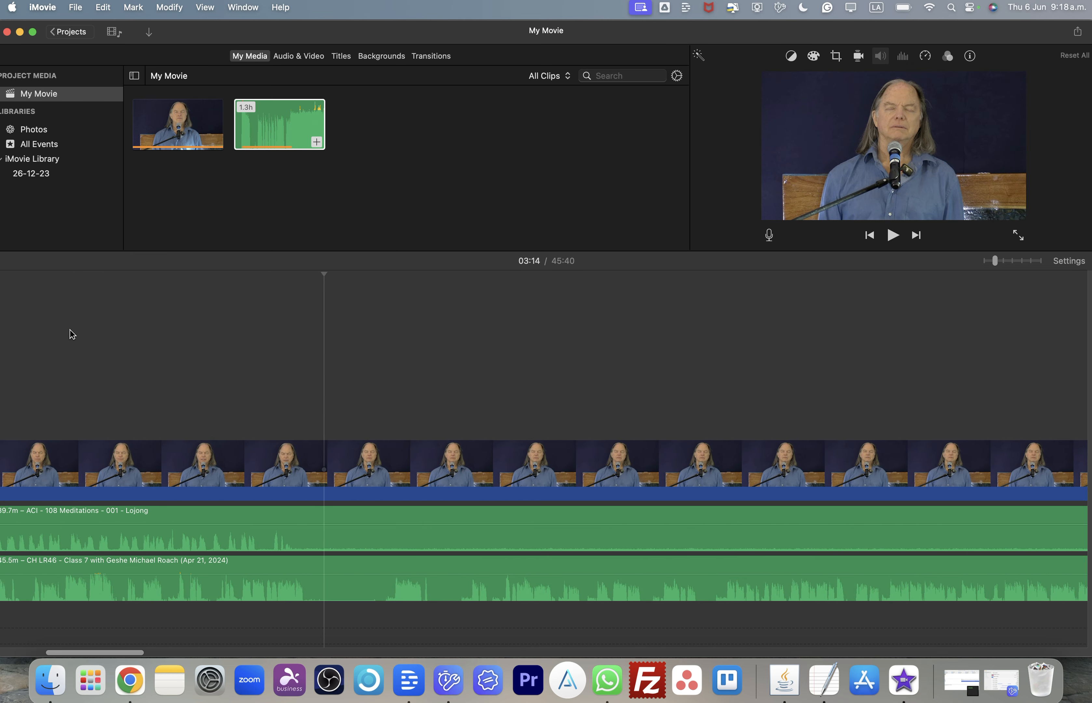
scroll(72, 334, right, 1)
scroll(73, 334, right, 1)
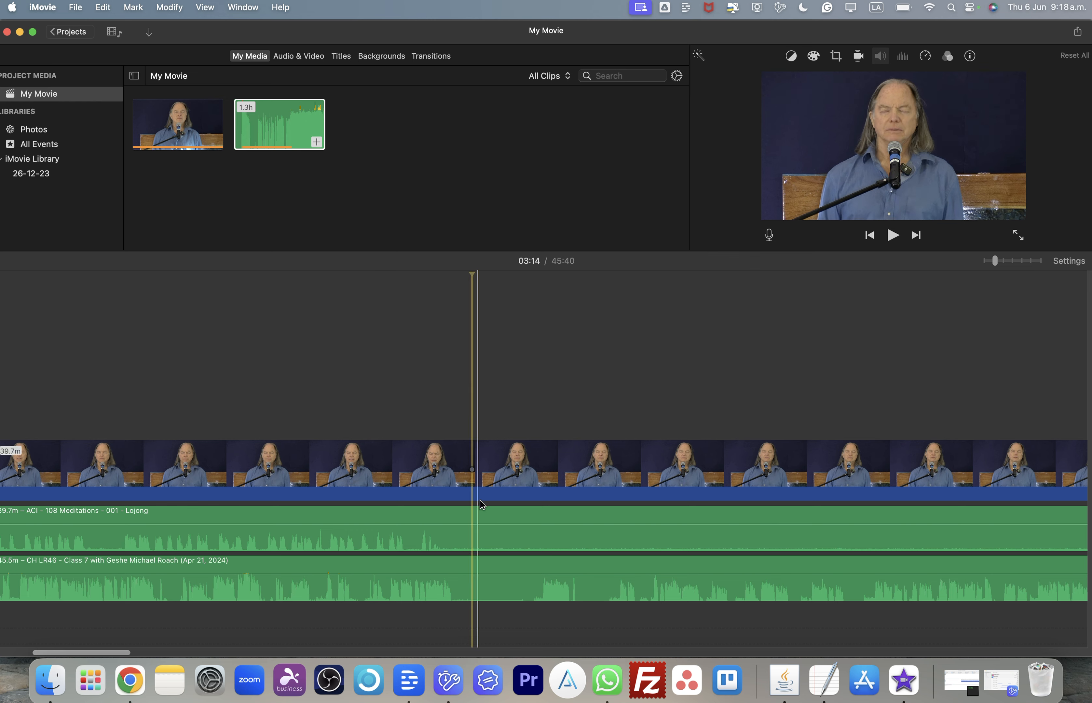
- Trim the lecture audio clip to the playhead at 03:14 and move it back near the start of the timeline
scroll(390, 546, left, 9)
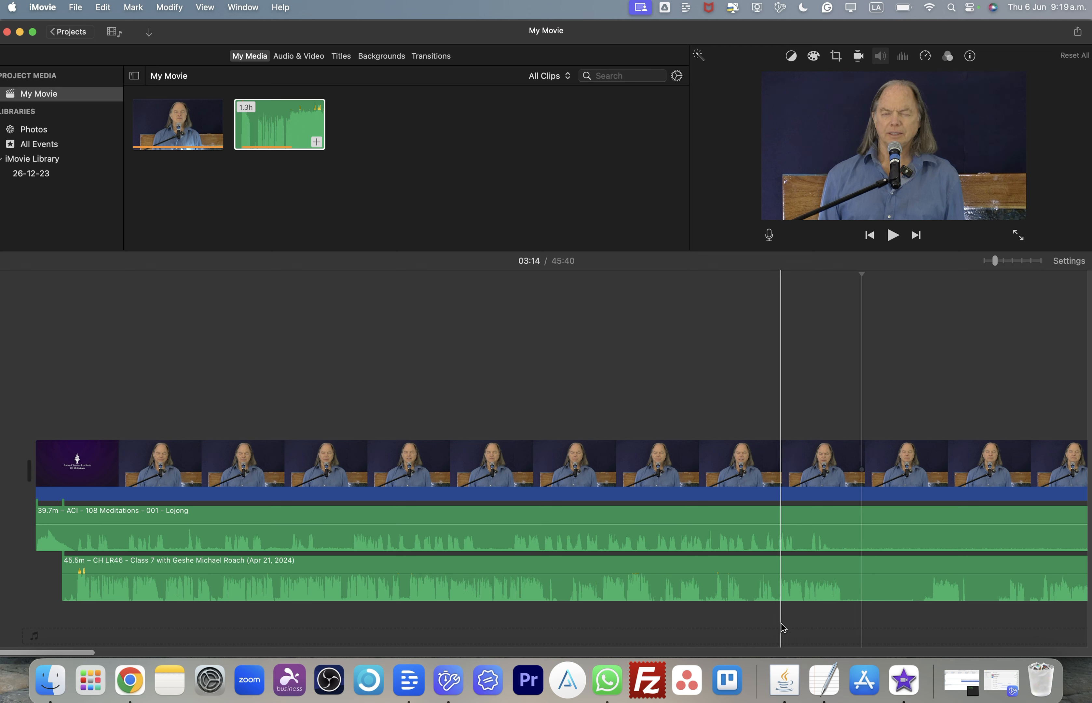
click(864, 597)
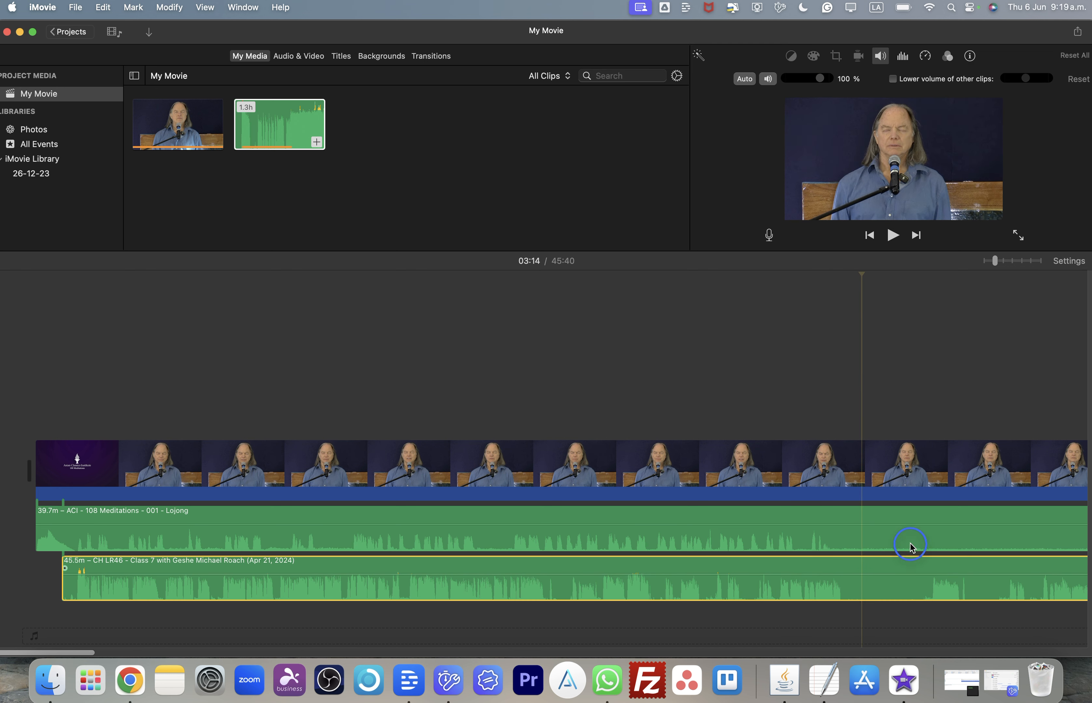
right_click(864, 592)
click(910, 544)
drag(915, 587, 157, 593)
- Delete the lecture audio clip and undo the deletion
scroll(160, 593, right, 3)
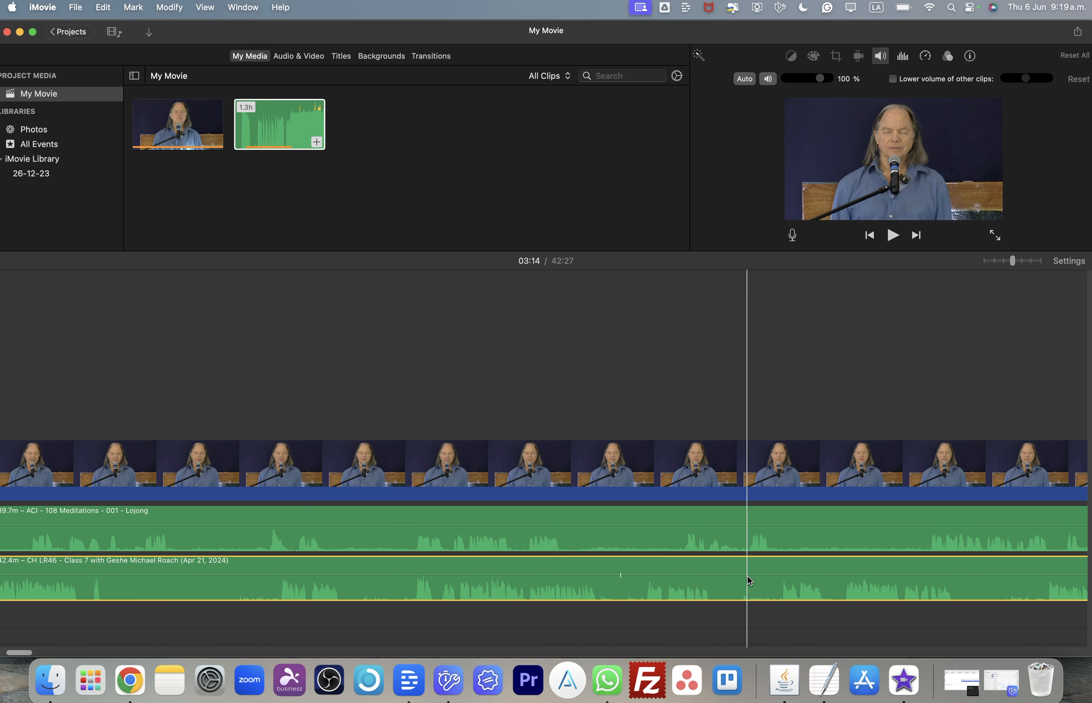
scroll(364, 566, left, 5)
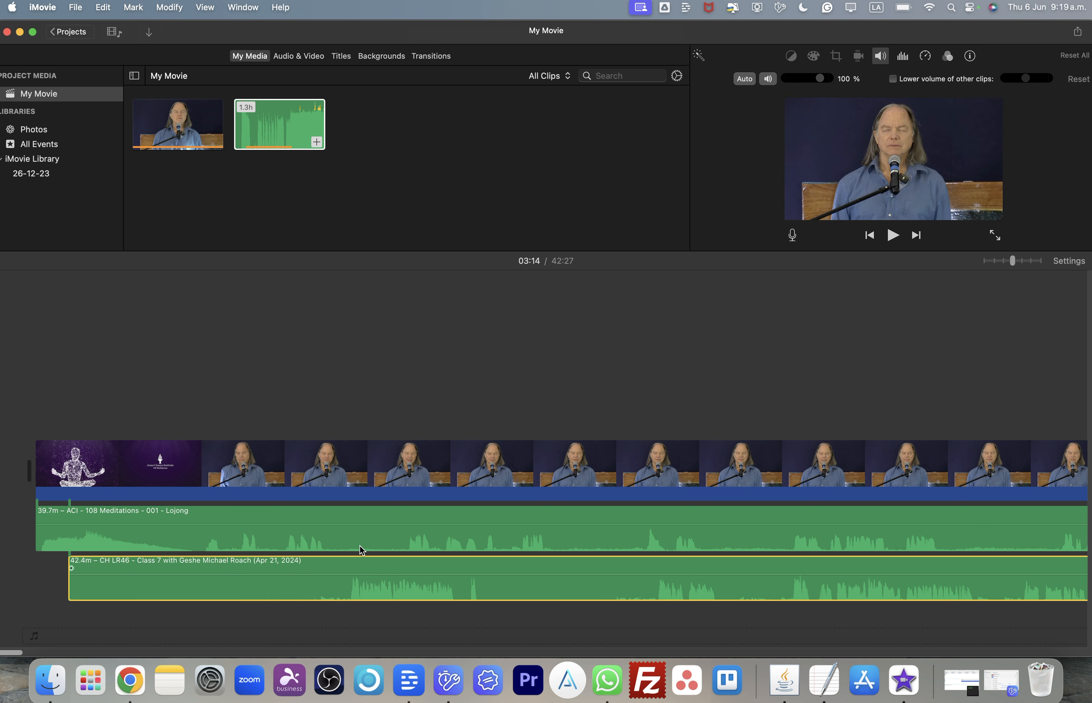
key(Delete)
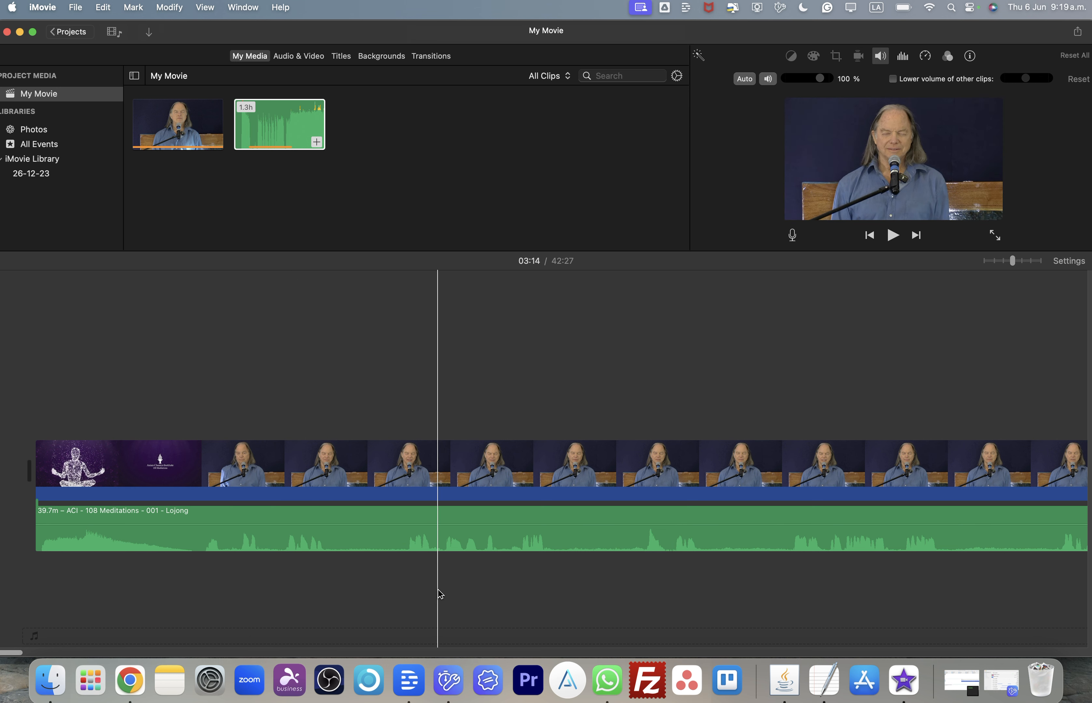
key(super+z)
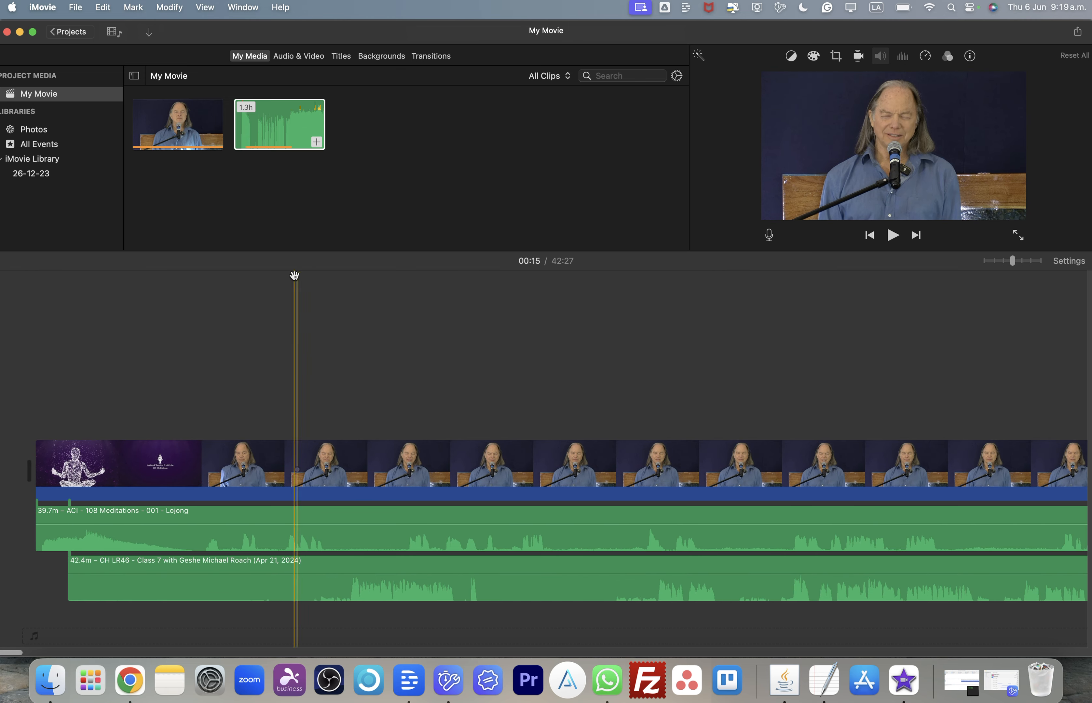
- Split the lecture audio clip at about 00:15 and delete the leading segment
click(298, 599)
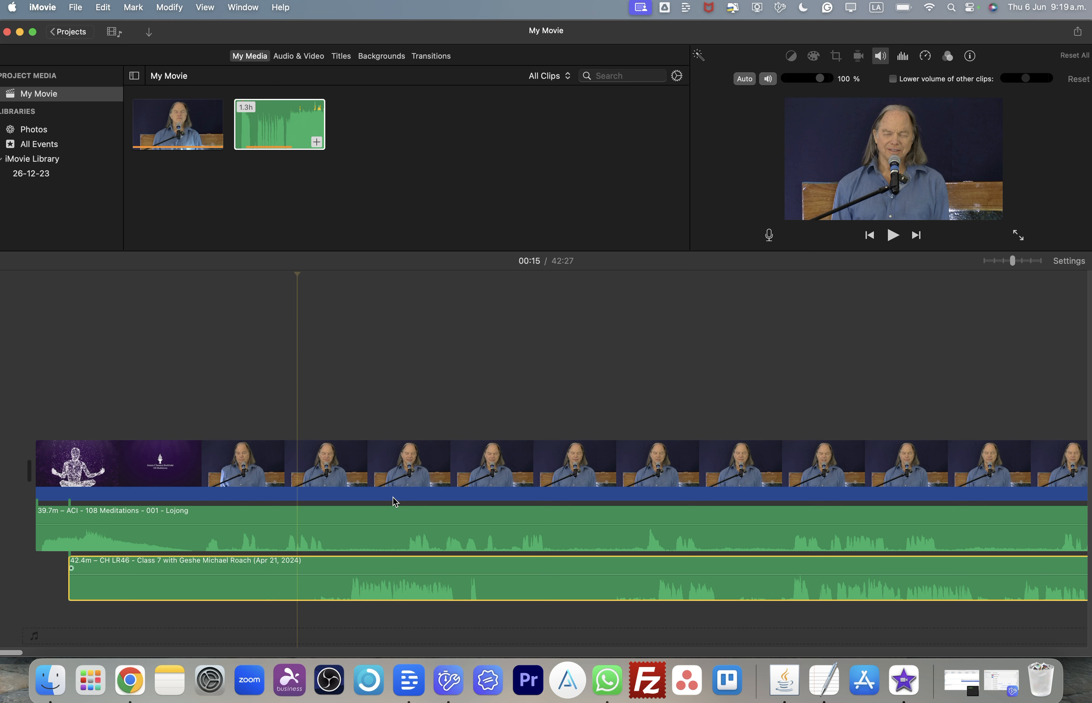
right_click(299, 578)
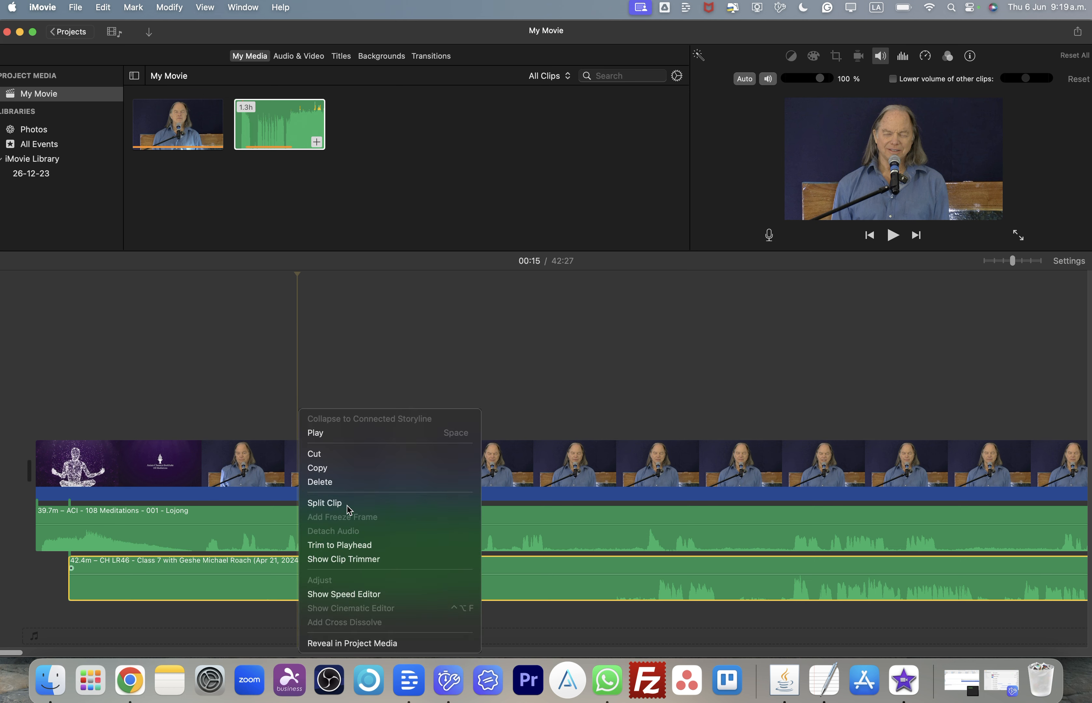
click(330, 500)
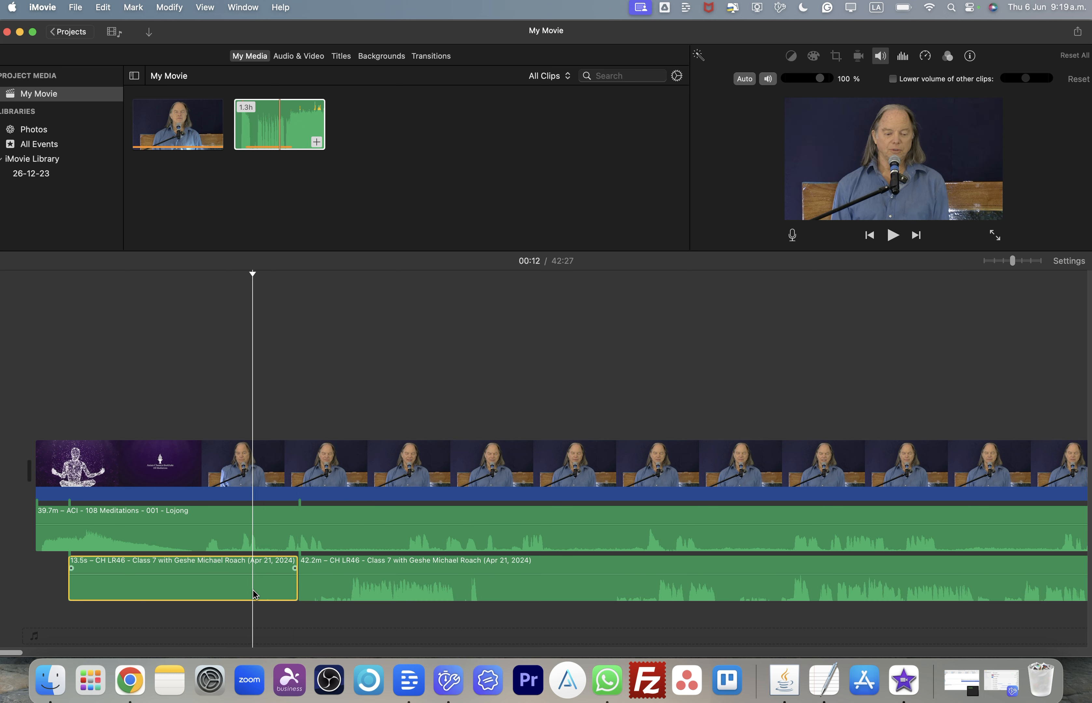
key(Delete)
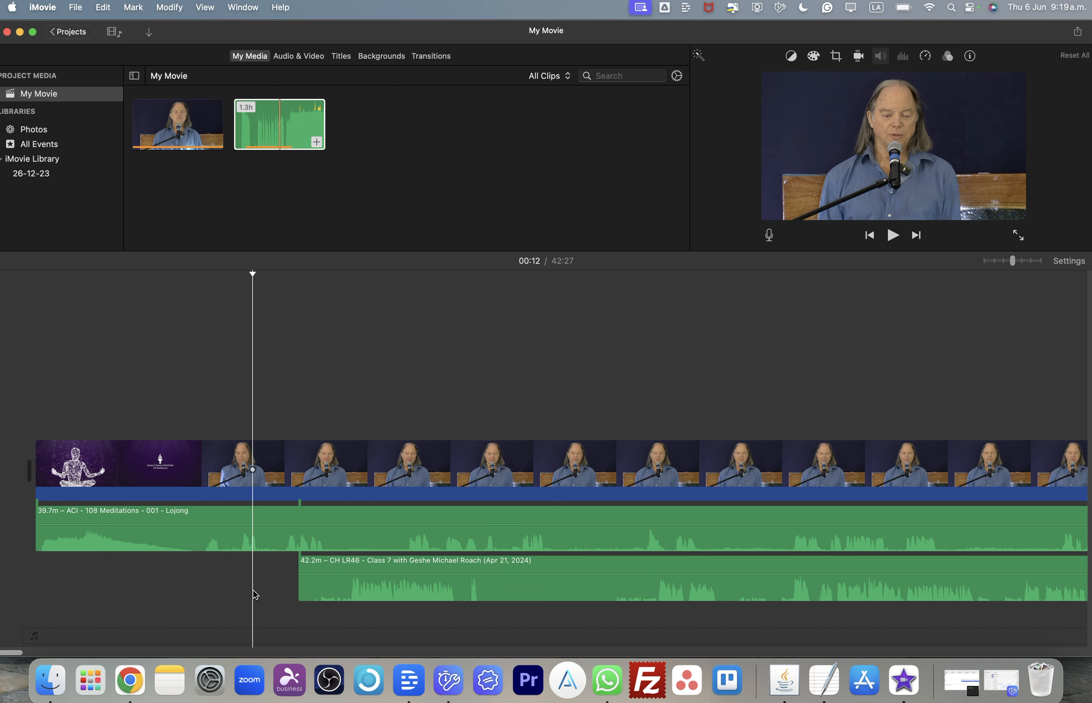
- Nudge the remaining lecture audio clip slightly earlier under the video
click(402, 584)
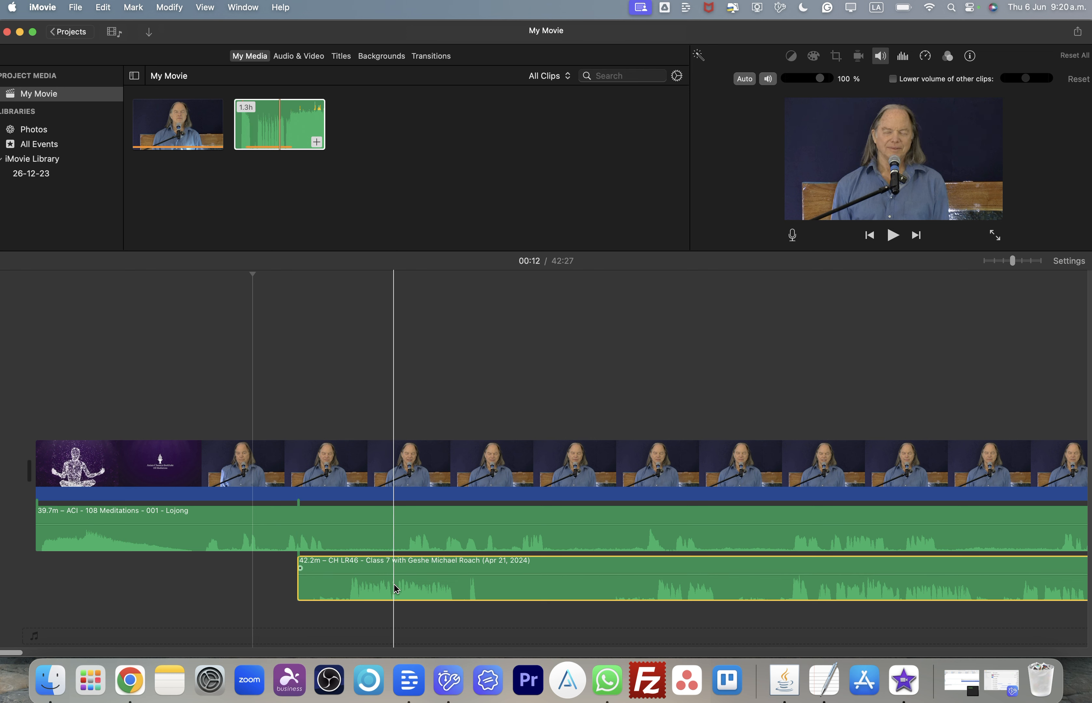
mouse_move(395, 589)
mouse_down()
mouse_move(487, 596)
mouse_move(468, 637)
mouse_move(385, 622)
mouse_move(411, 620)
mouse_move(386, 618)
mouse_move(378, 590)
mouse_move(326, 595)
mouse_move(234, 575)
mouse_move(280, 606)
mouse_move(282, 588)
mouse_move(248, 582)
mouse_move(266, 594)
mouse_move(390, 590)
mouse_move(389, 579)
mouse_up()
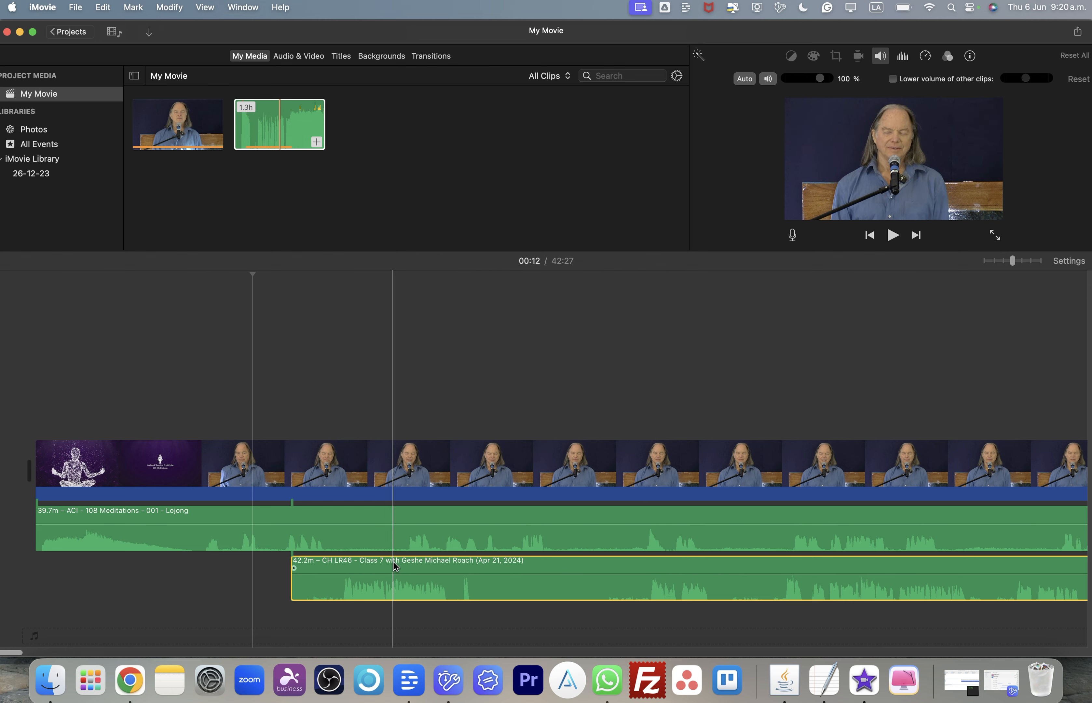
scroll(408, 568, right, 2)
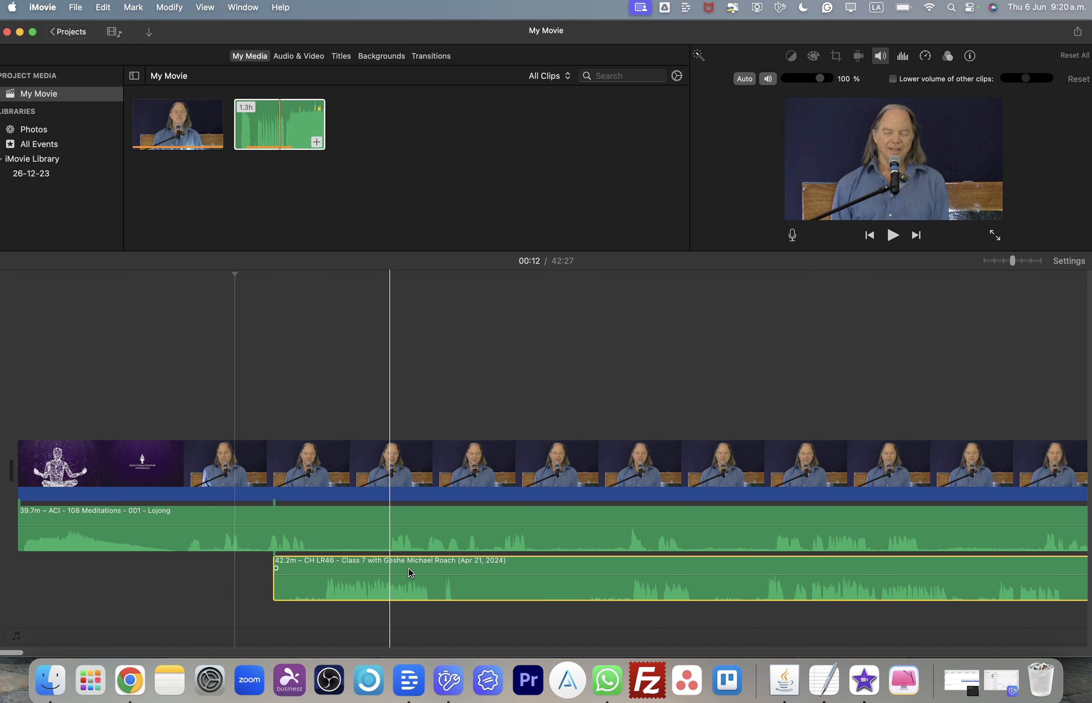
- Shift the lecture audio clip further earlier so its speech lines up with the video
key(super+minus)
key(super+minus)
key(super+minus)
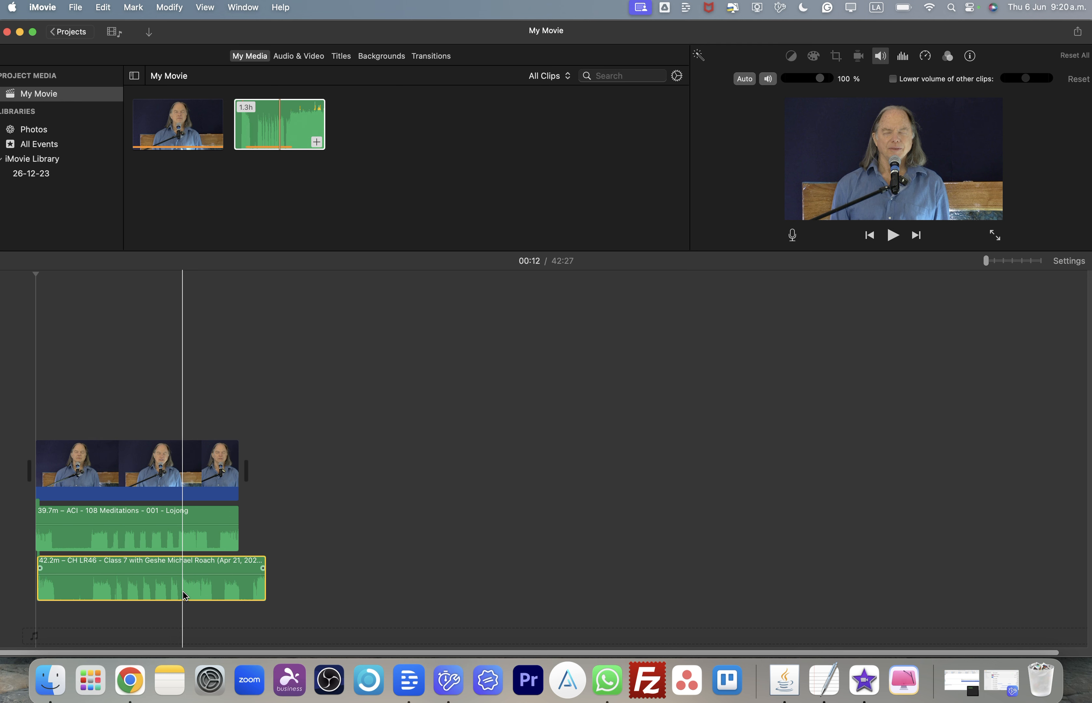
key(super+equal)
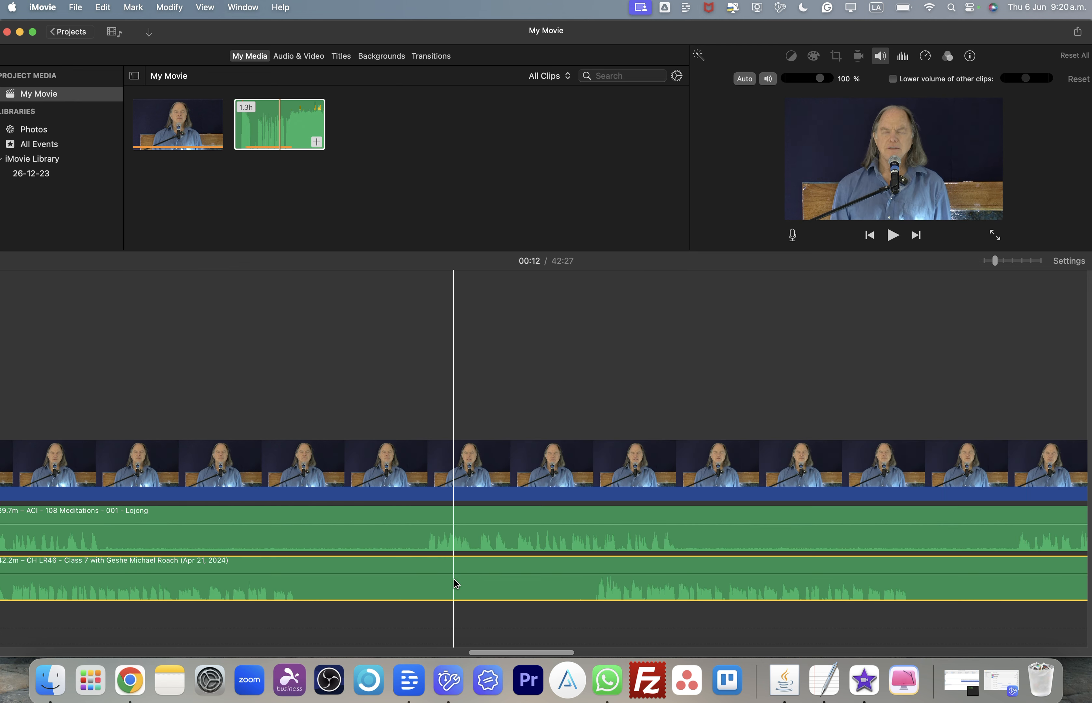
scroll(516, 581, left, 2)
scroll(516, 580, right, 1)
drag(516, 581, 444, 579)
scroll(597, 577, left, 2)
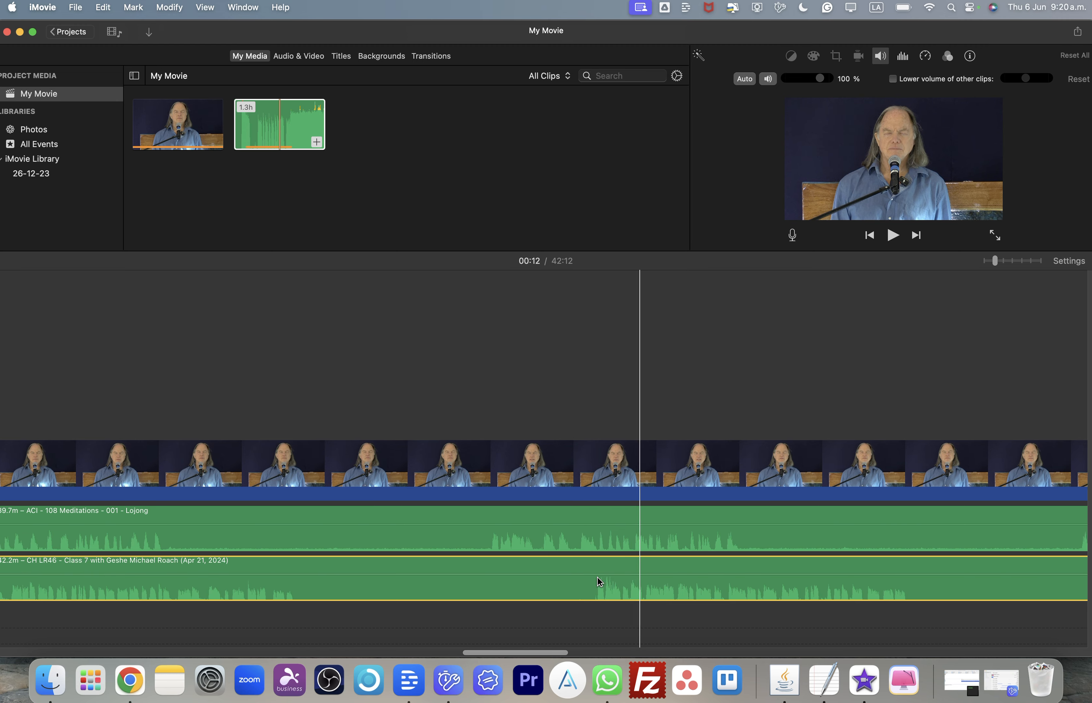
- Move the lecture audio clip back so it begins at the start of the timeline
scroll(597, 577, right, 10)
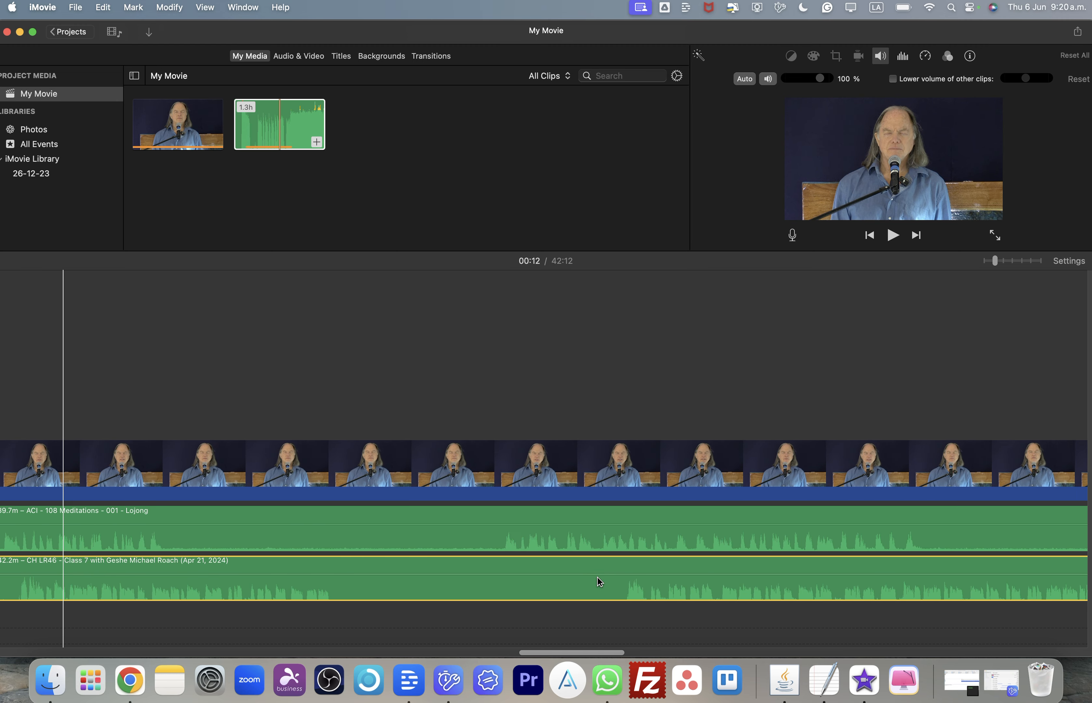
scroll(597, 577, left, 6)
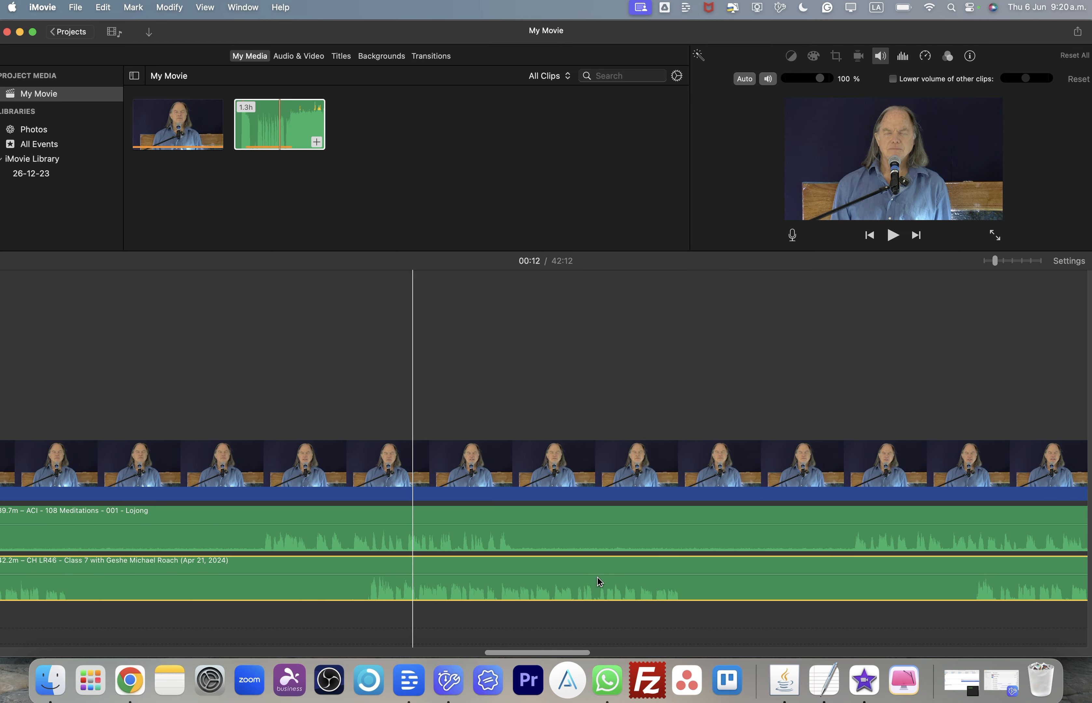
scroll(744, 577, left, 5)
scroll(745, 577, left, 5)
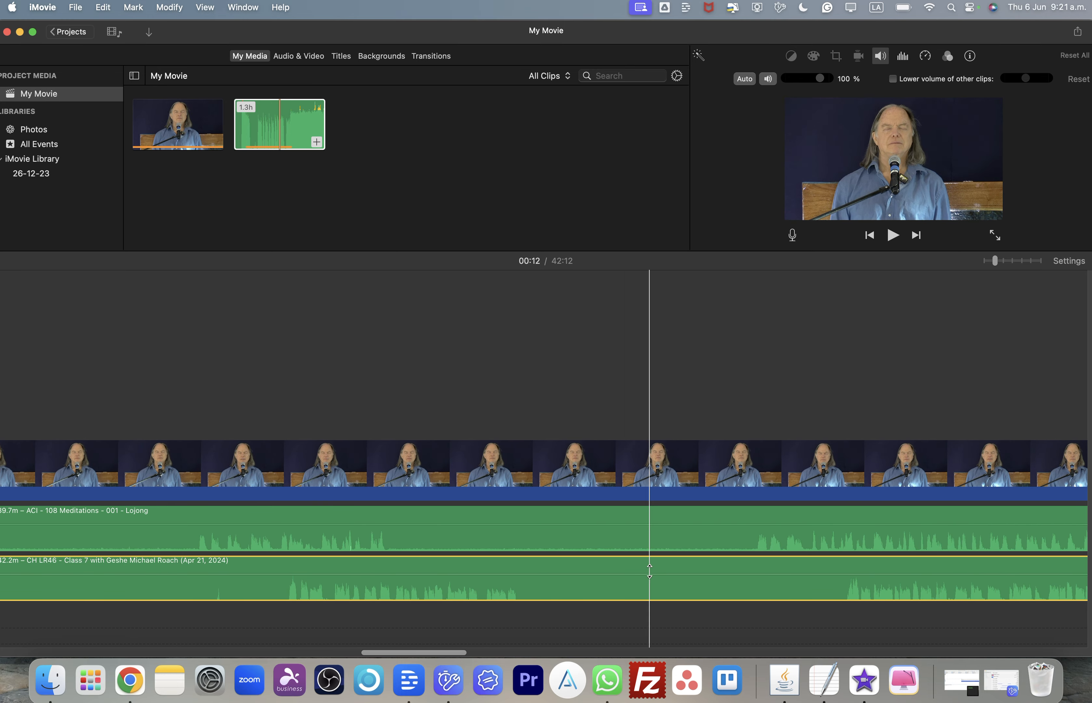
scroll(451, 569, left, 4)
click(534, 595)
drag(532, 593, 434, 592)
scroll(434, 593, left, 5)
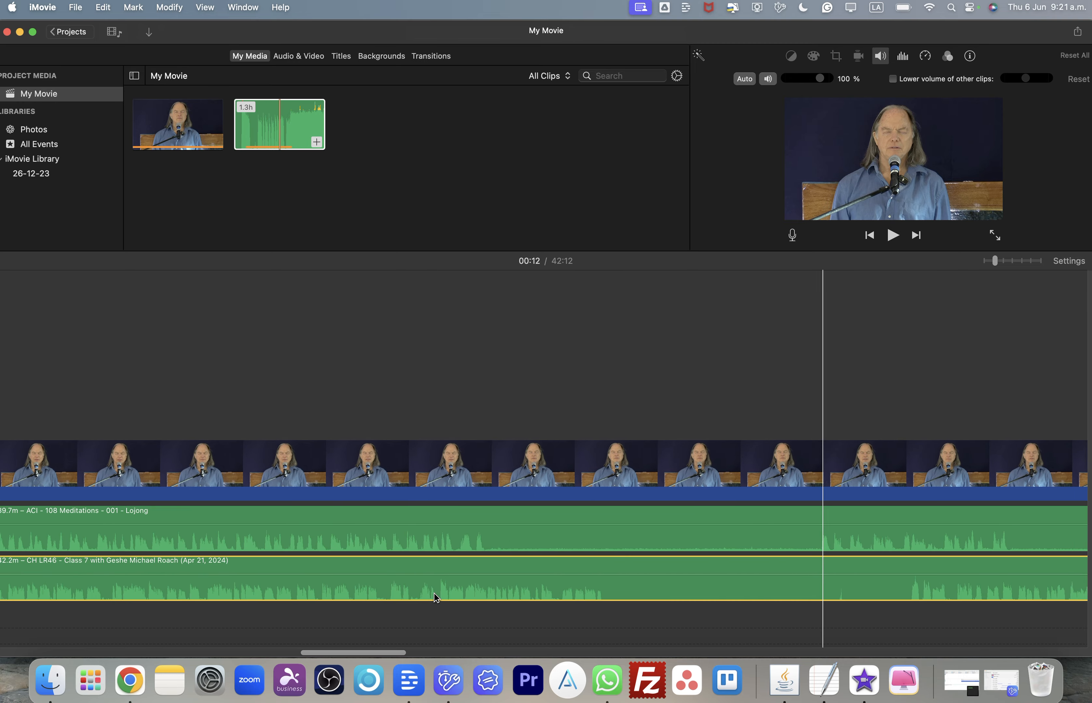
scroll(434, 593, left, 8)
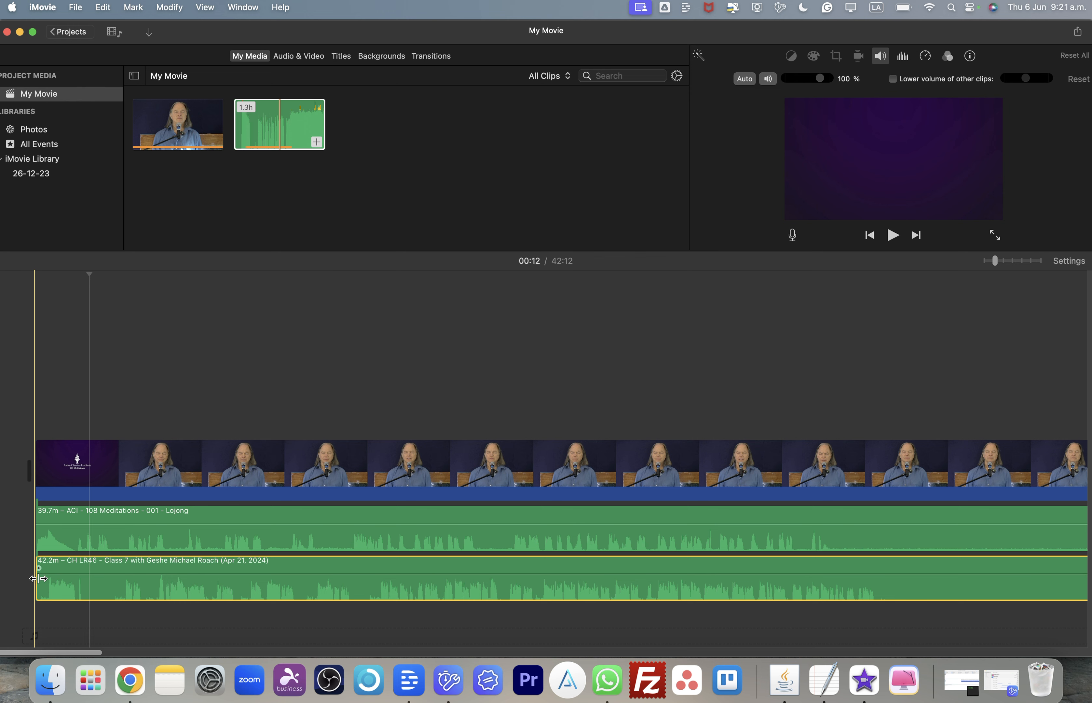
- Trim the beginning of the lecture audio clip, shortening it to about 40:59
drag(38, 578, 5, 583)
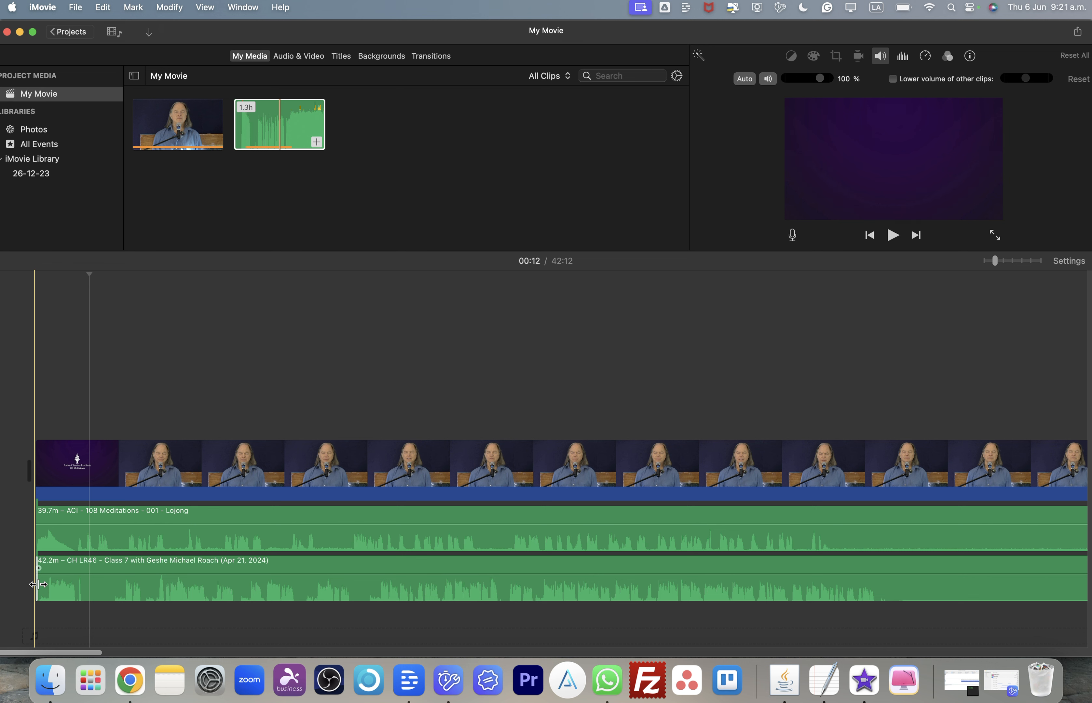
click(38, 584)
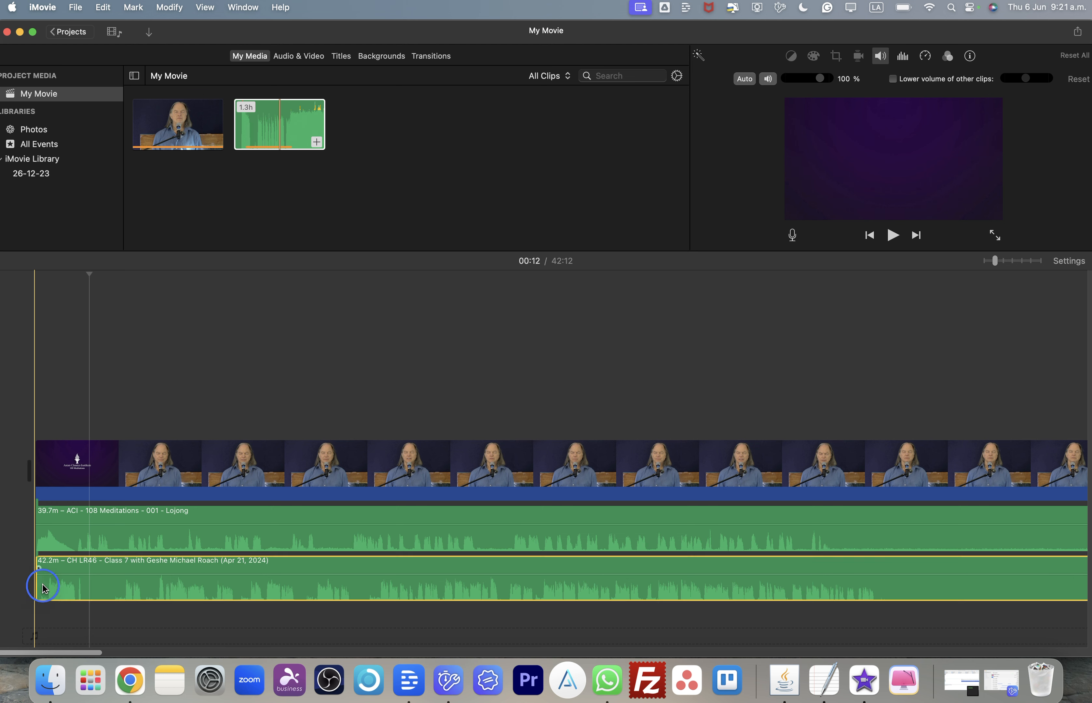
click(92, 587)
drag(35, 585, 110, 589)
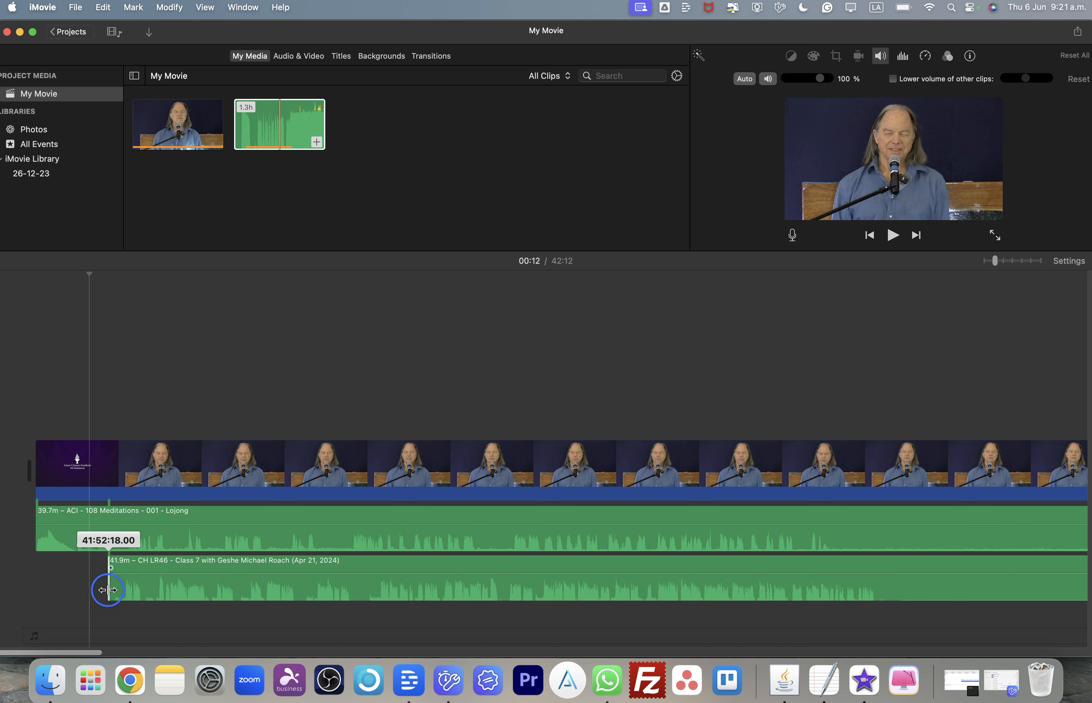
drag(108, 589, 337, 595)
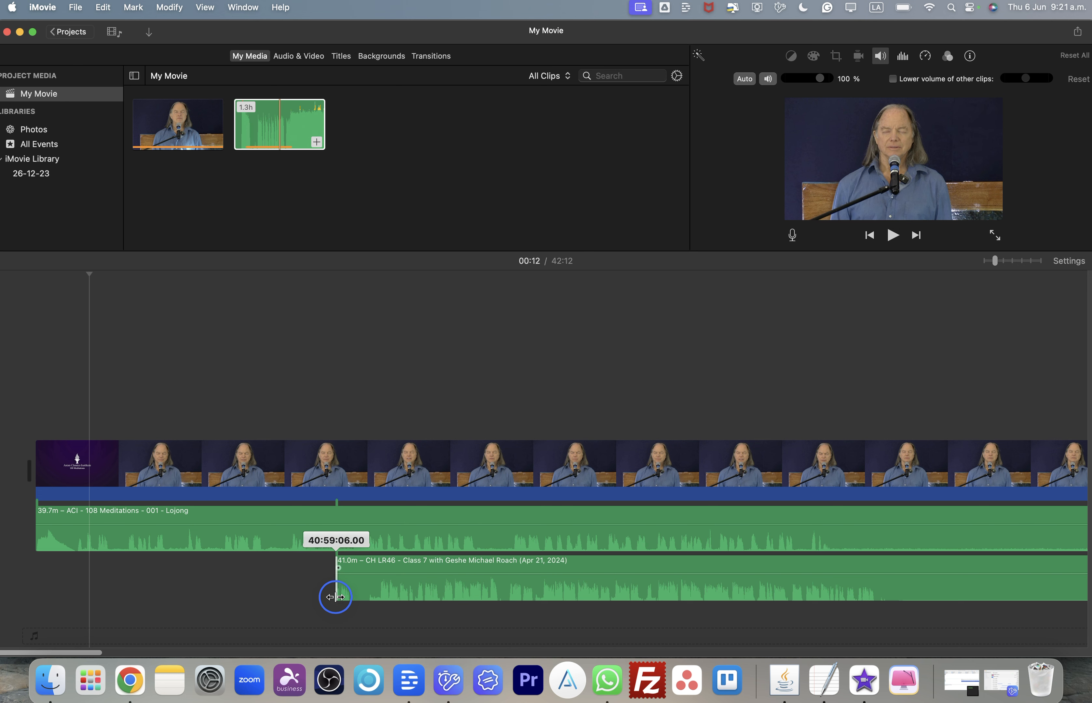
- Shift the trimmed lecture audio clip slightly earlier along the timeline
scroll(335, 595, right, 10)
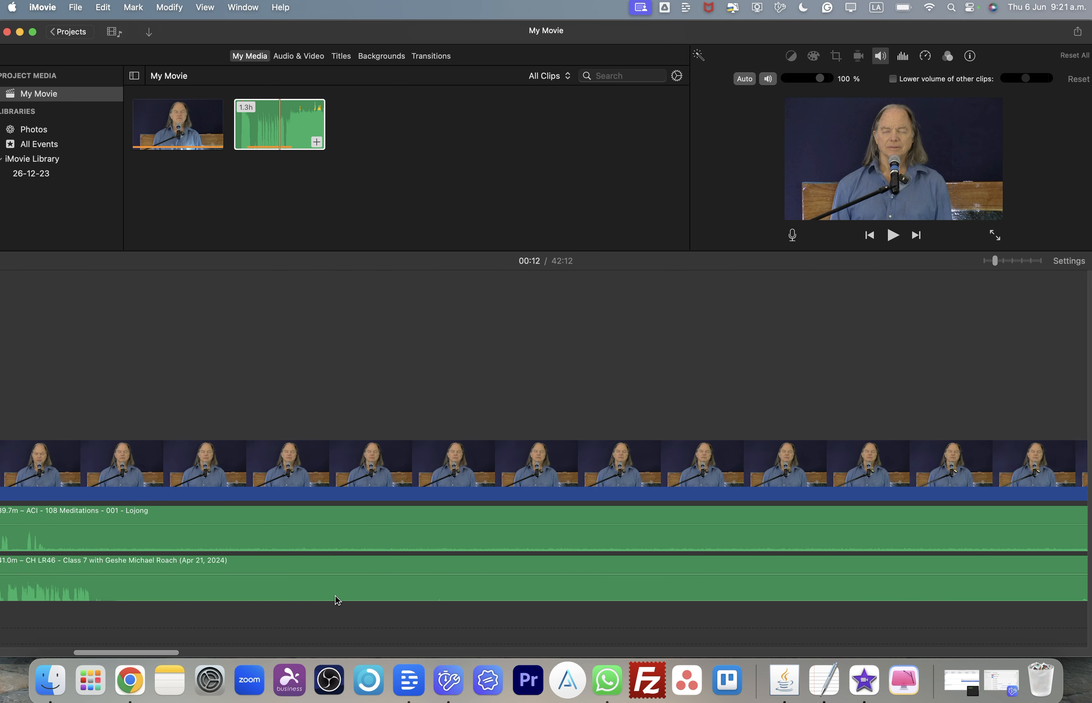
scroll(336, 595, right, 8)
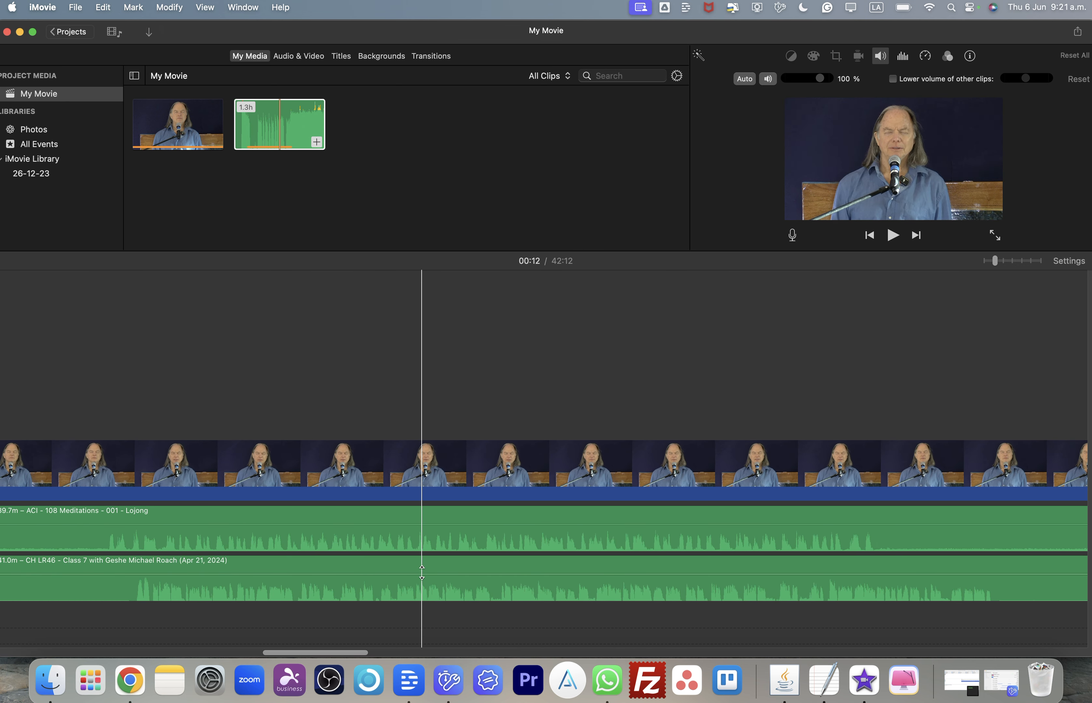
scroll(422, 571, left, 5)
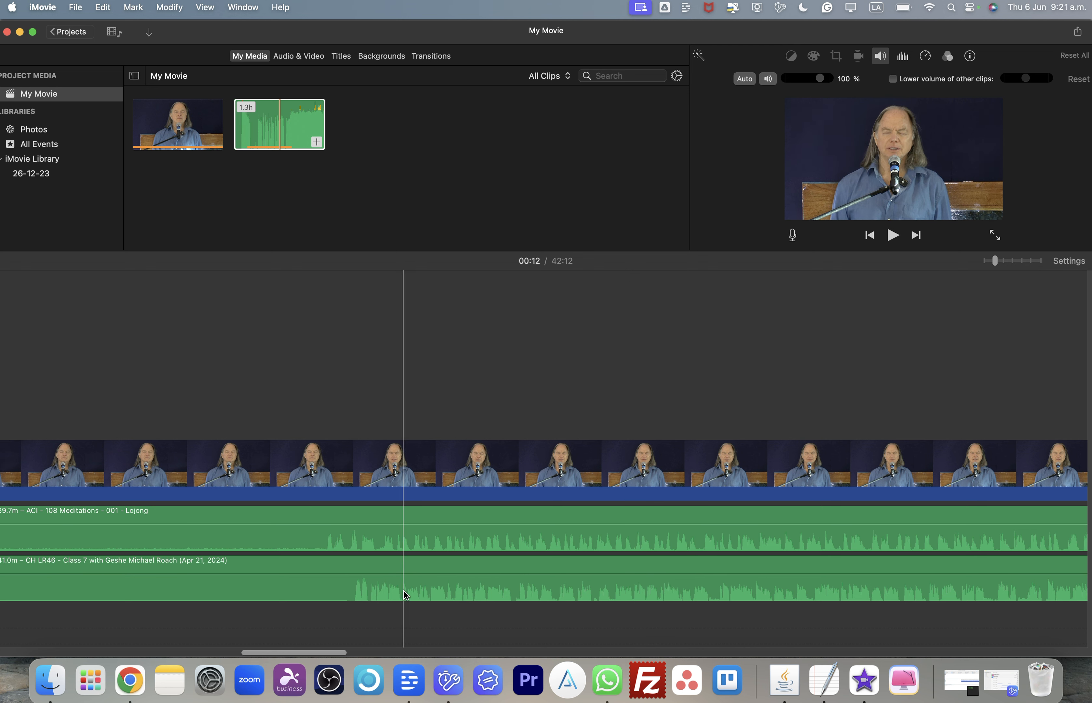
drag(412, 591, 385, 585)
scroll(384, 586, left, 15)
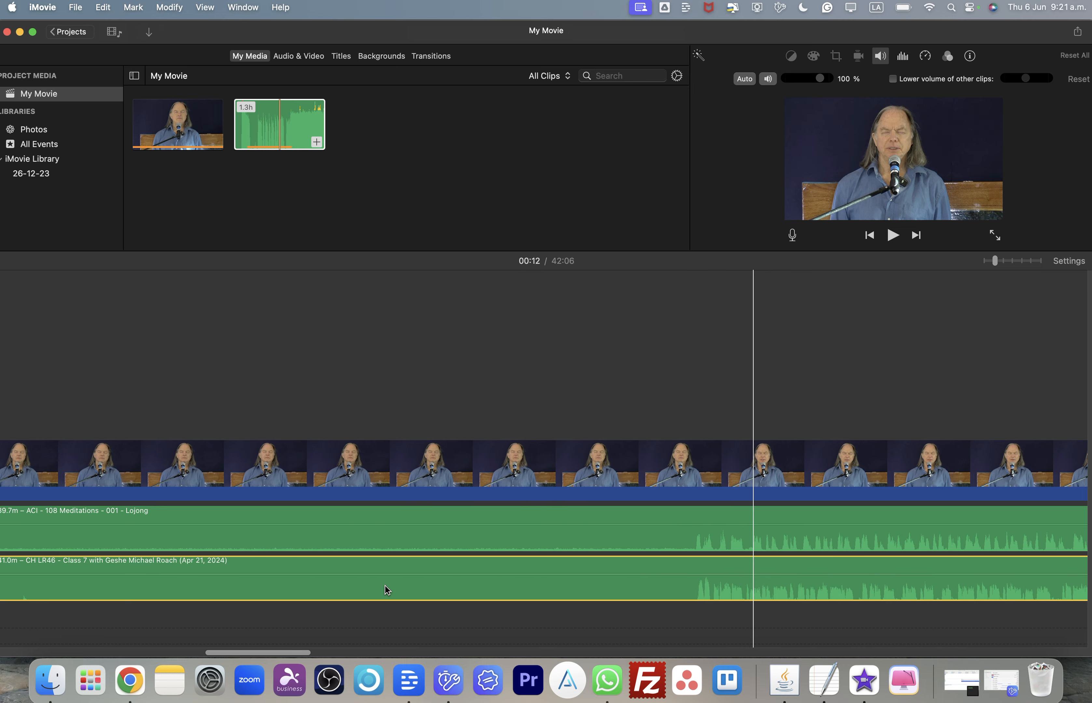
scroll(385, 586, left, 10)
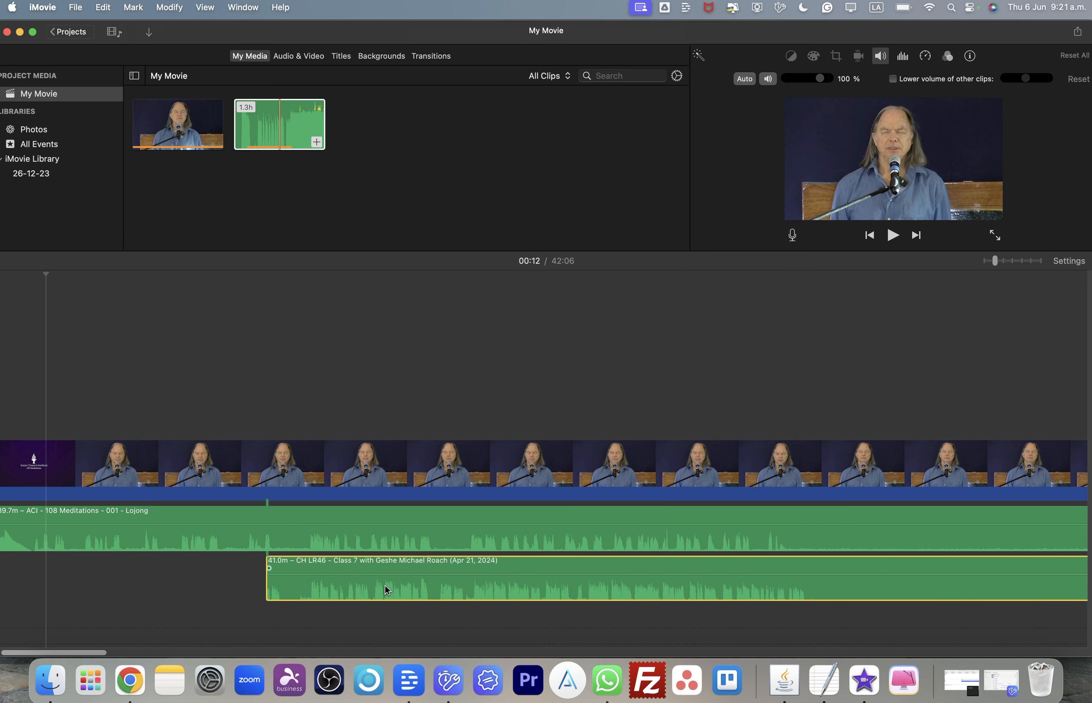
- Trim the lecture audio clip's start further in several passes, shortening it to about 31.9 minutes
drag(312, 573, 884, 561)
scroll(884, 561, right, 6)
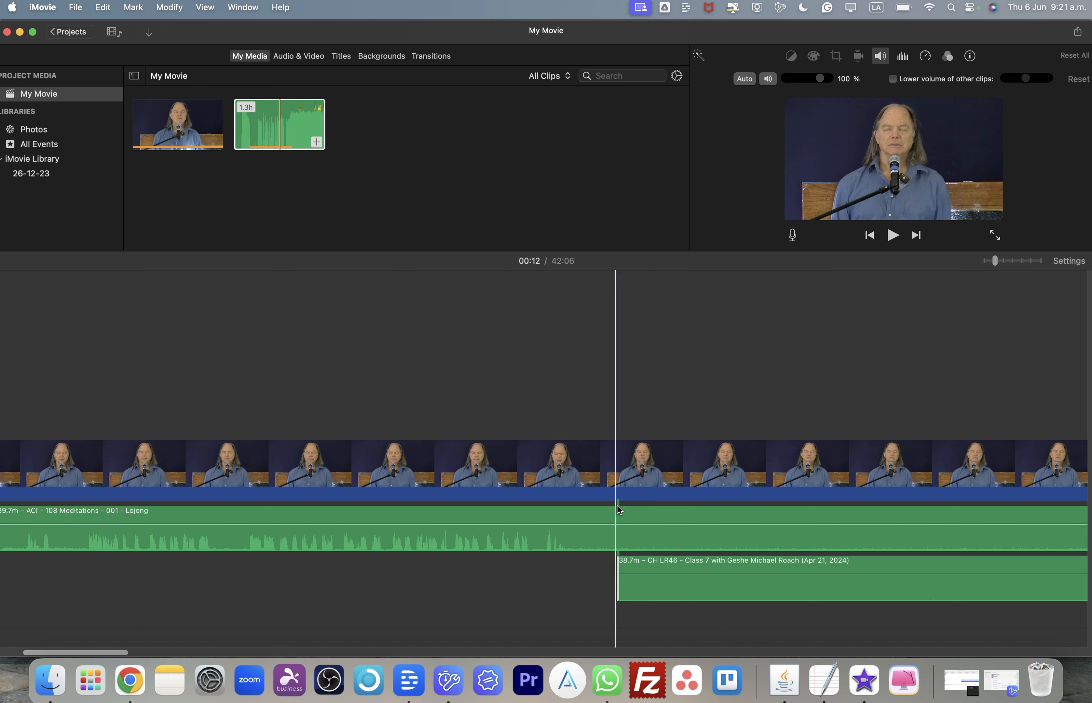
scroll(699, 566, right, 9)
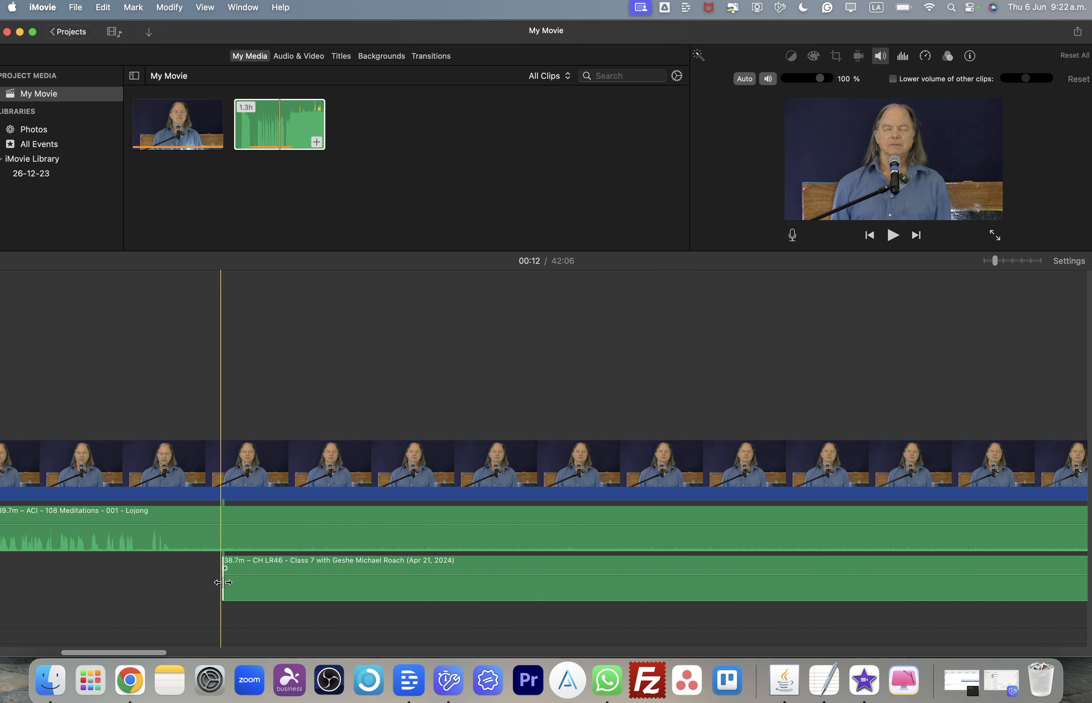
drag(224, 582, 944, 587)
scroll(944, 588, right, 12)
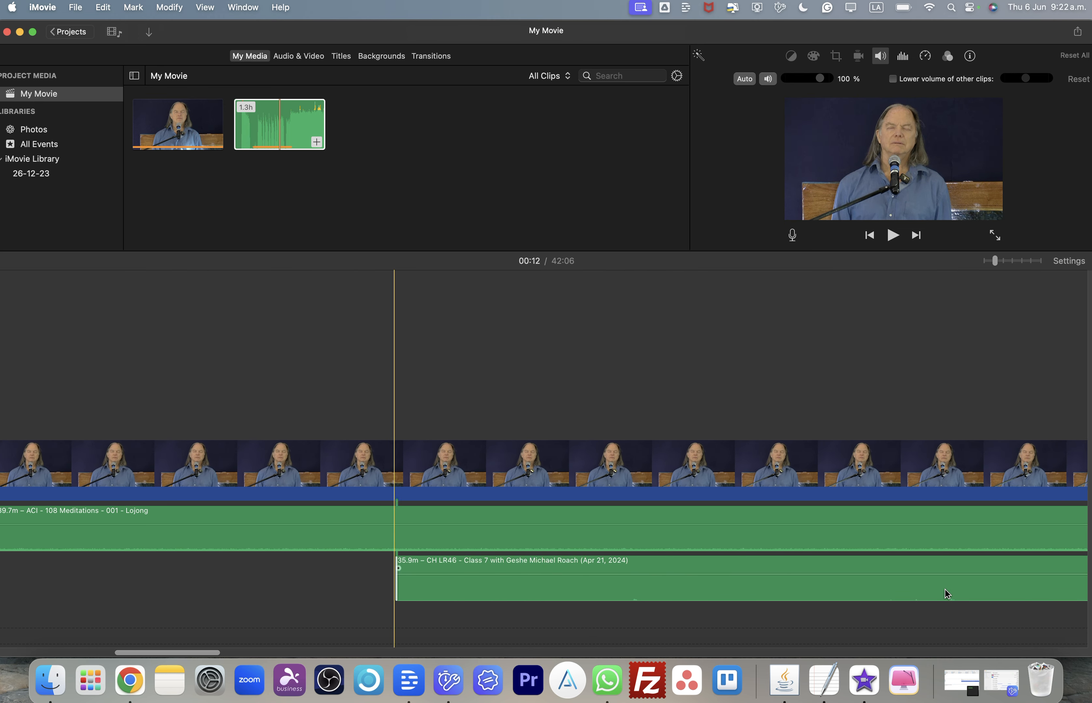
scroll(945, 591, right, 8)
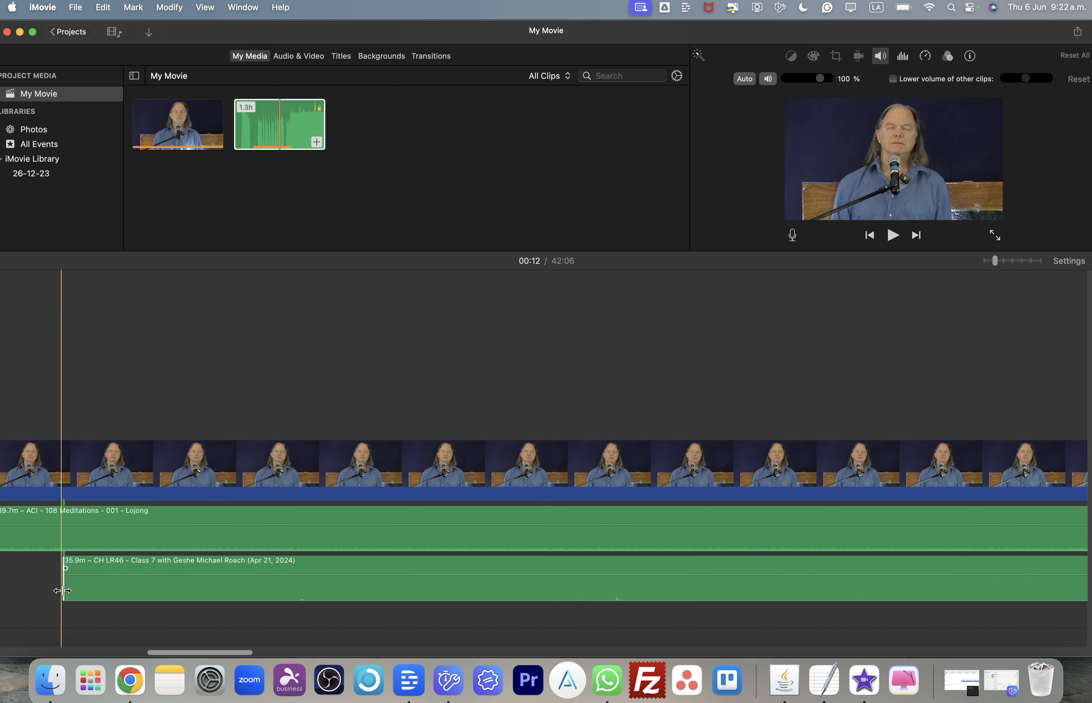
drag(63, 590, 842, 592)
scroll(811, 564, right, 9)
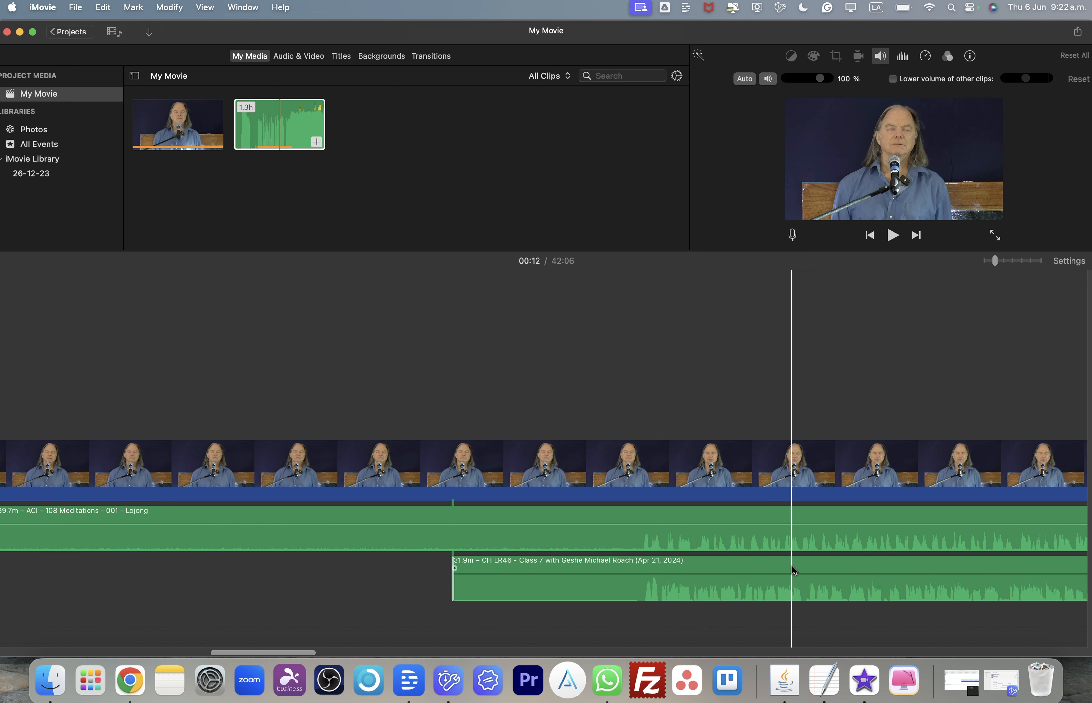
- Trim the lecture audio clip's start further, shortening it to about 31.1 minutes
drag(452, 591, 633, 598)
scroll(773, 593, right, 7)
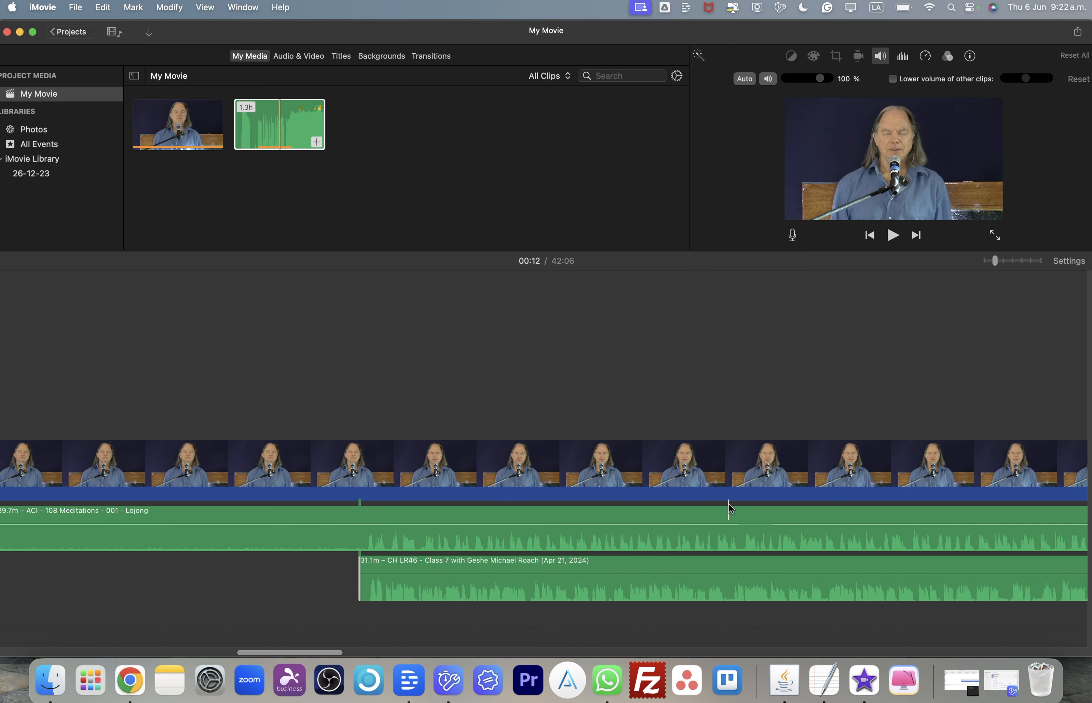
- Zoom in on the timeline and play back from about 10:55 to compare the lecture audio with the Lojong audio
click(1013, 263)
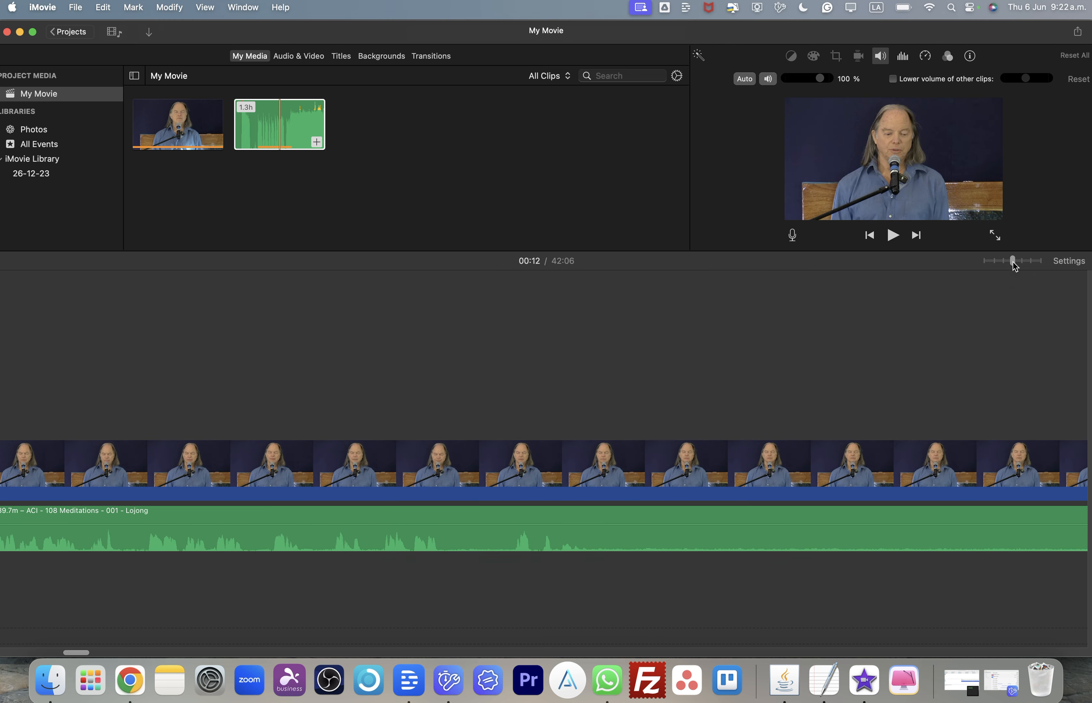
scroll(493, 518, right, 10)
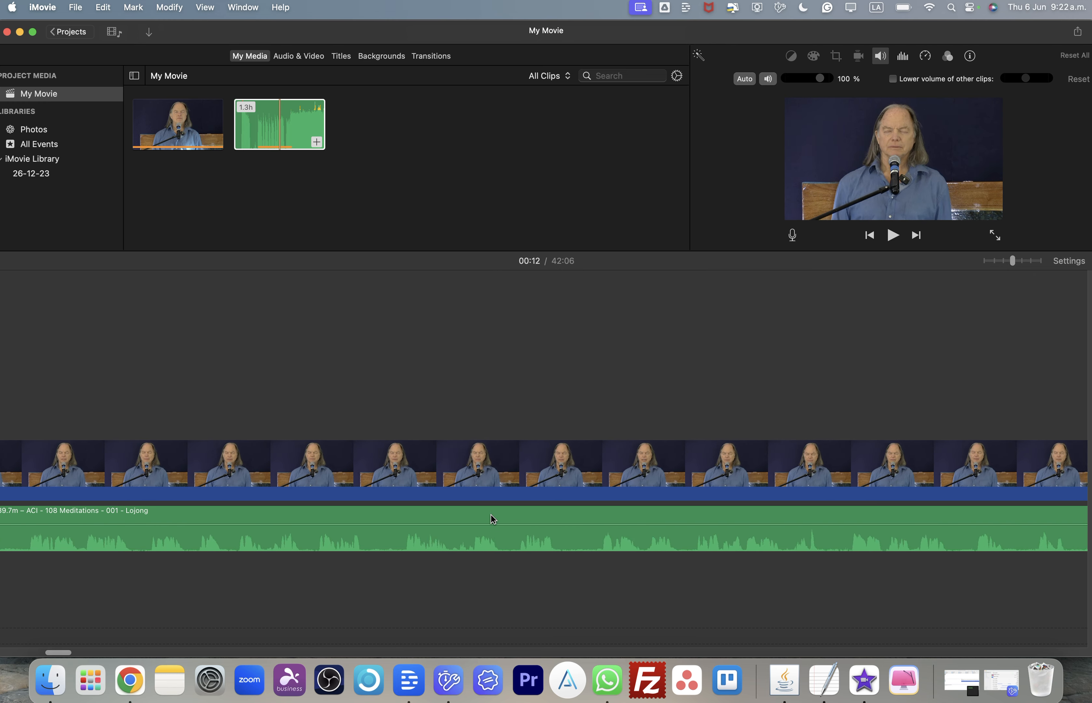
scroll(492, 519, right, 15)
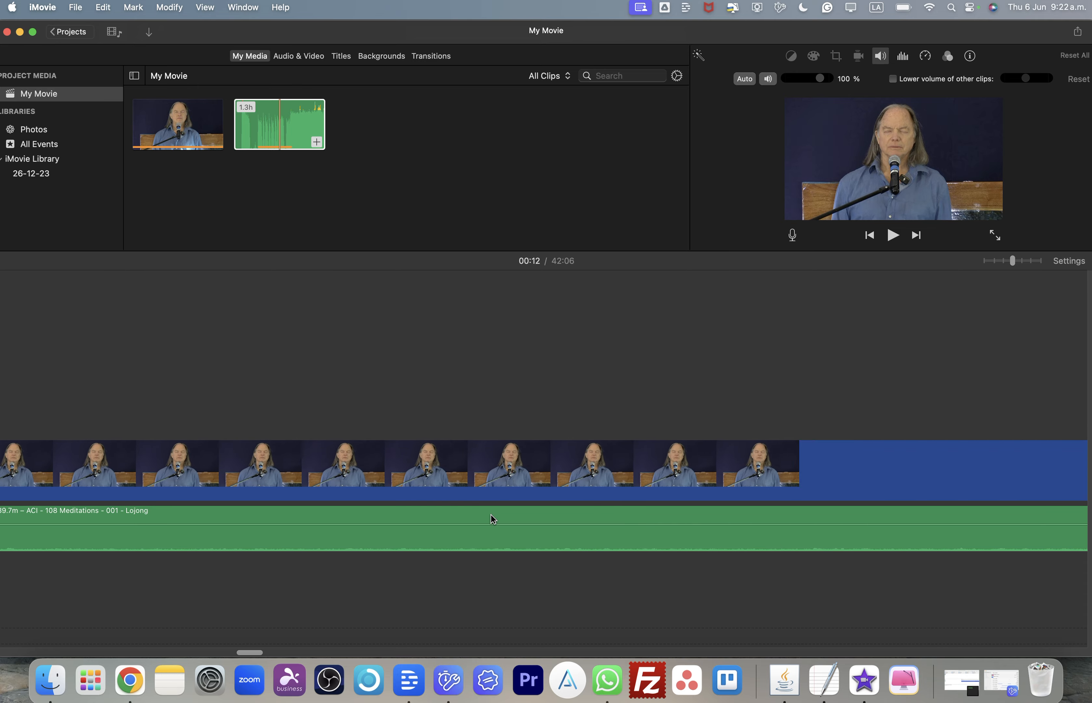
scroll(494, 519, left, 4)
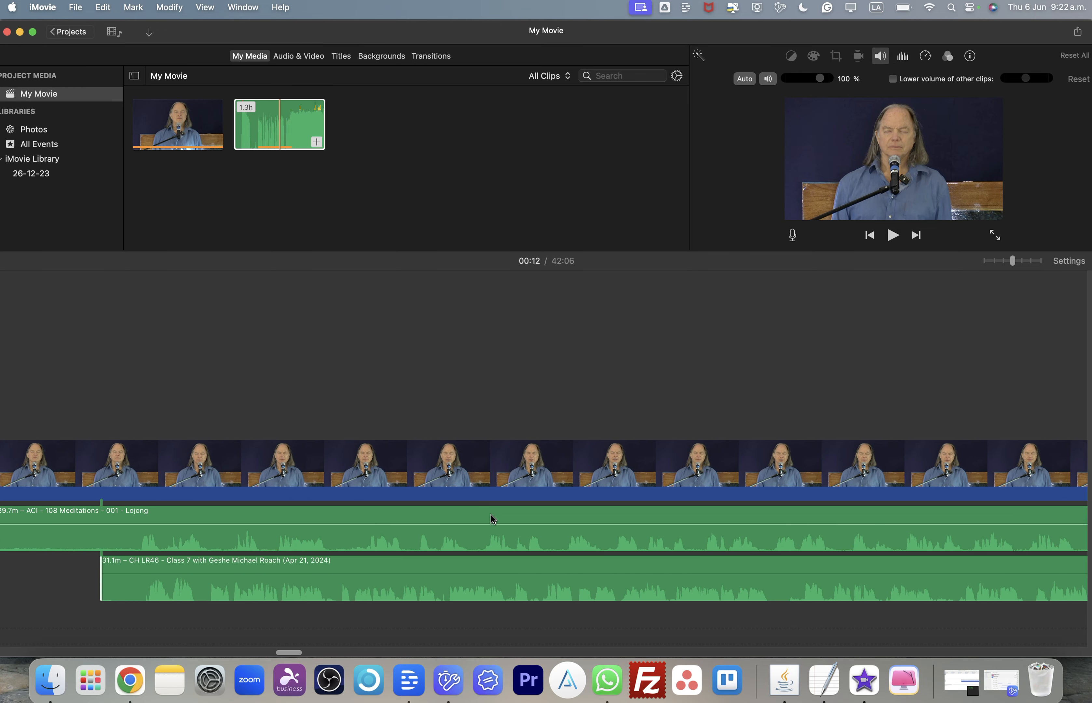
click(178, 268)
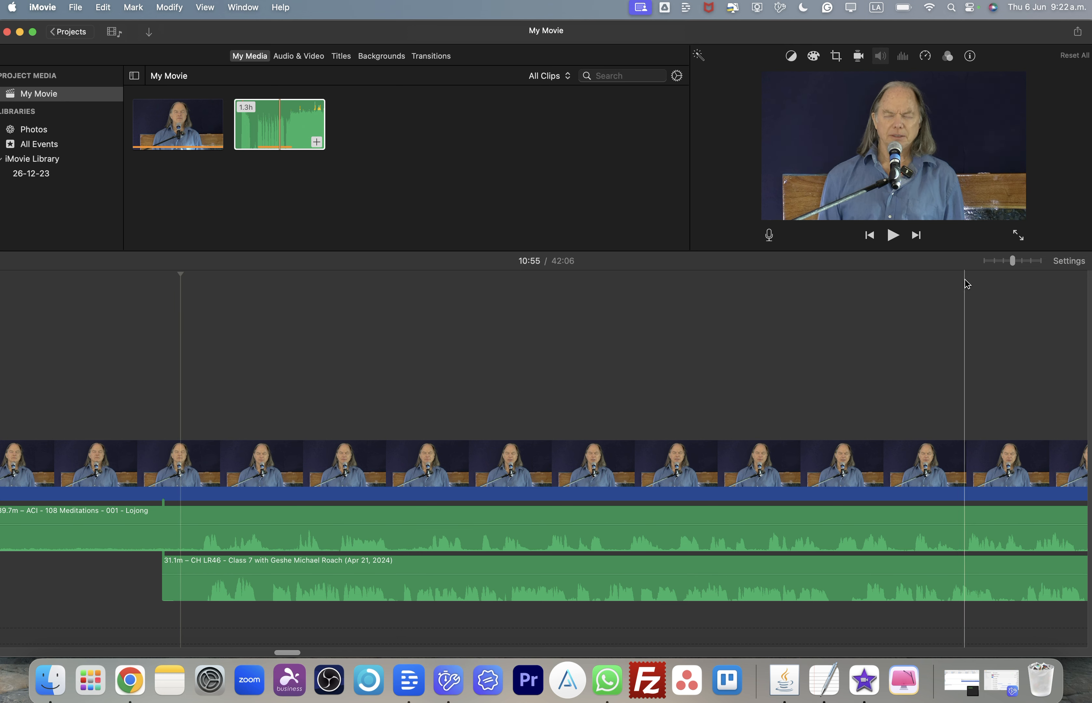
click(1035, 264)
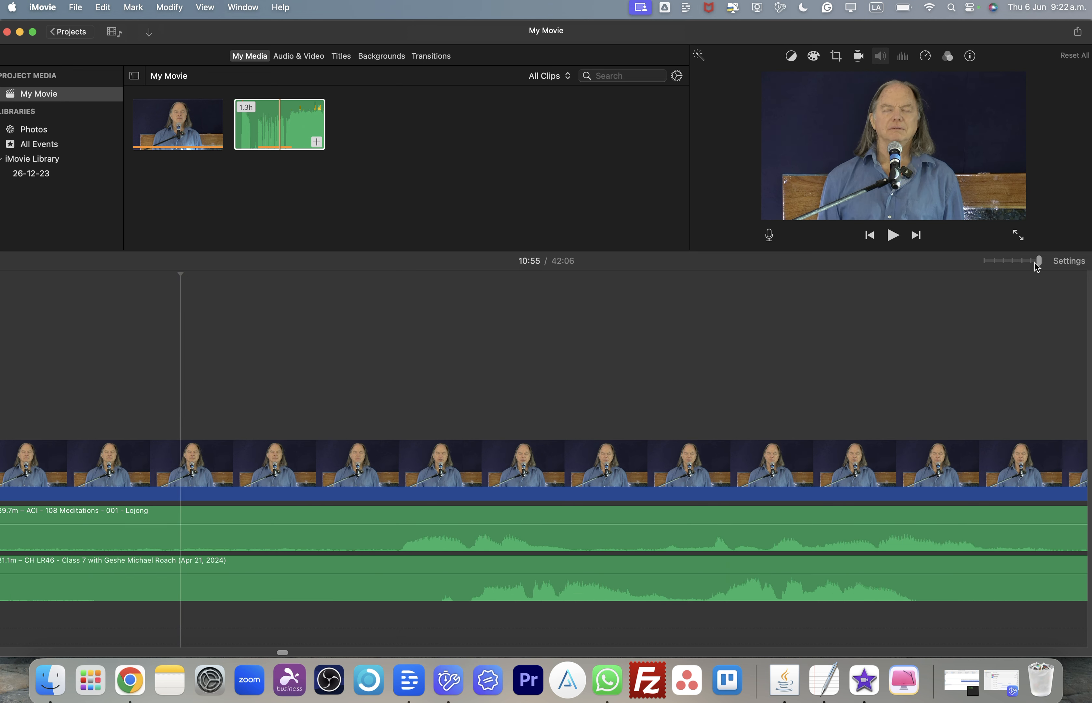
scroll(486, 371, left, 5)
scroll(487, 374, right, 3)
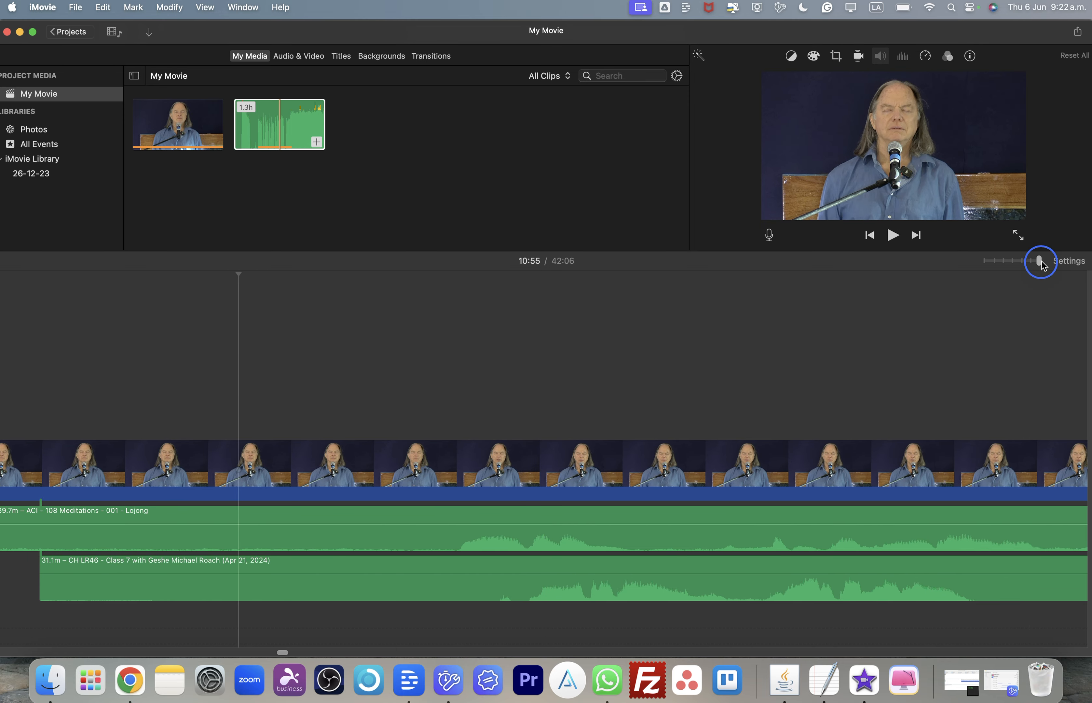
scroll(395, 351, right, 5)
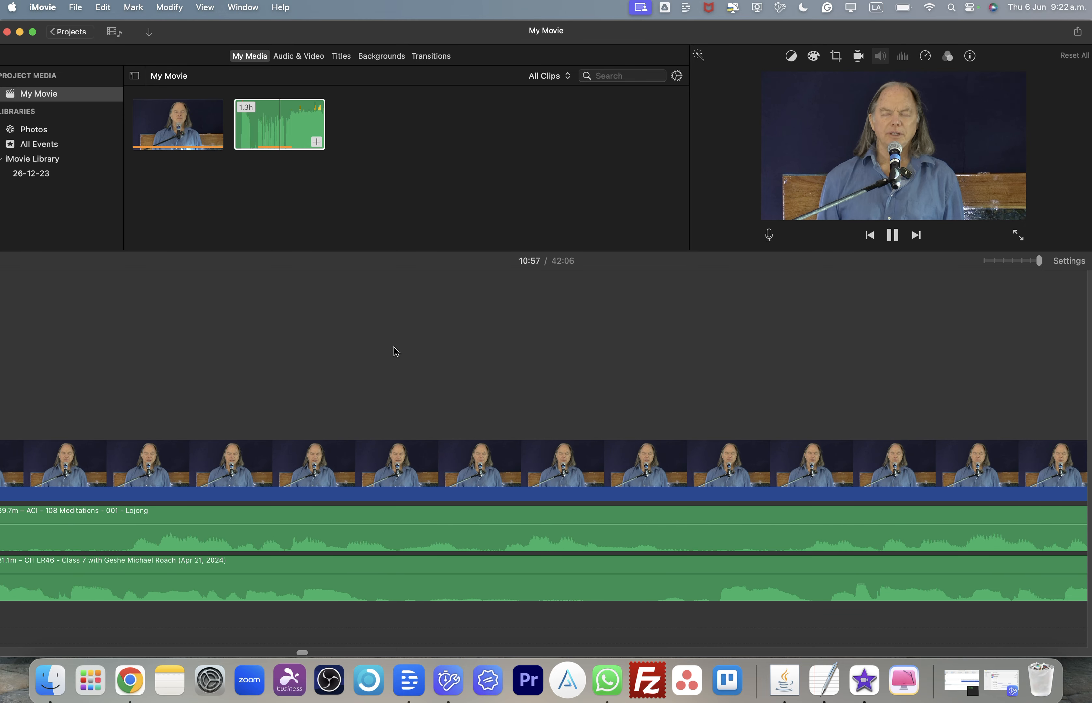
key(space)
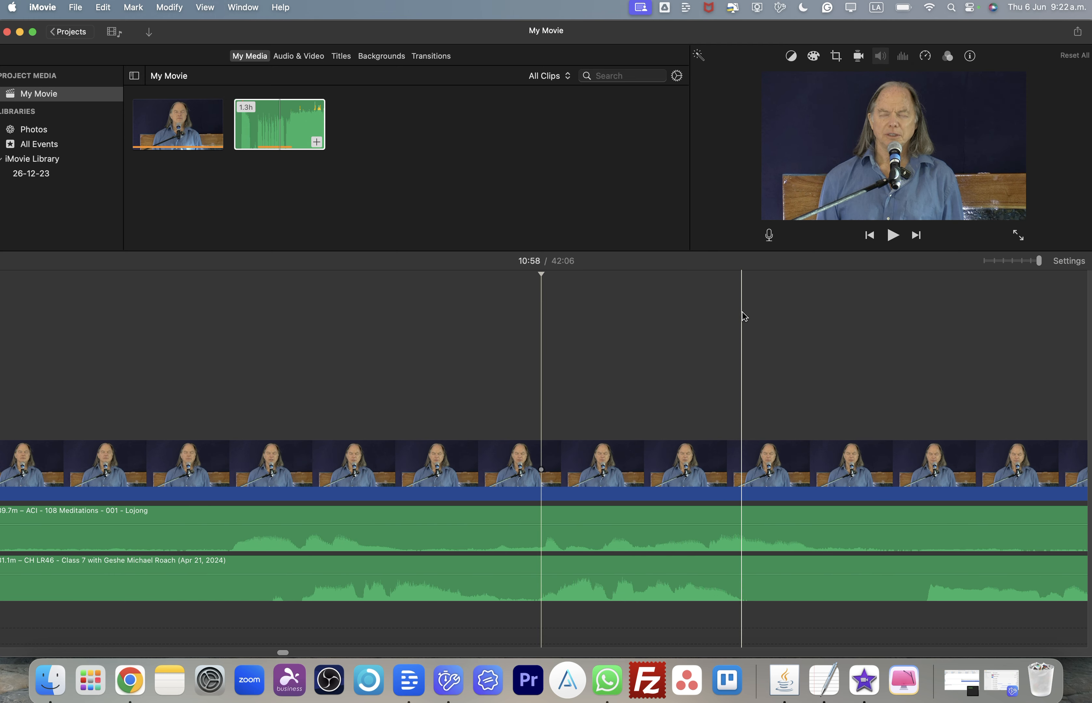
scroll(621, 347, left, 5)
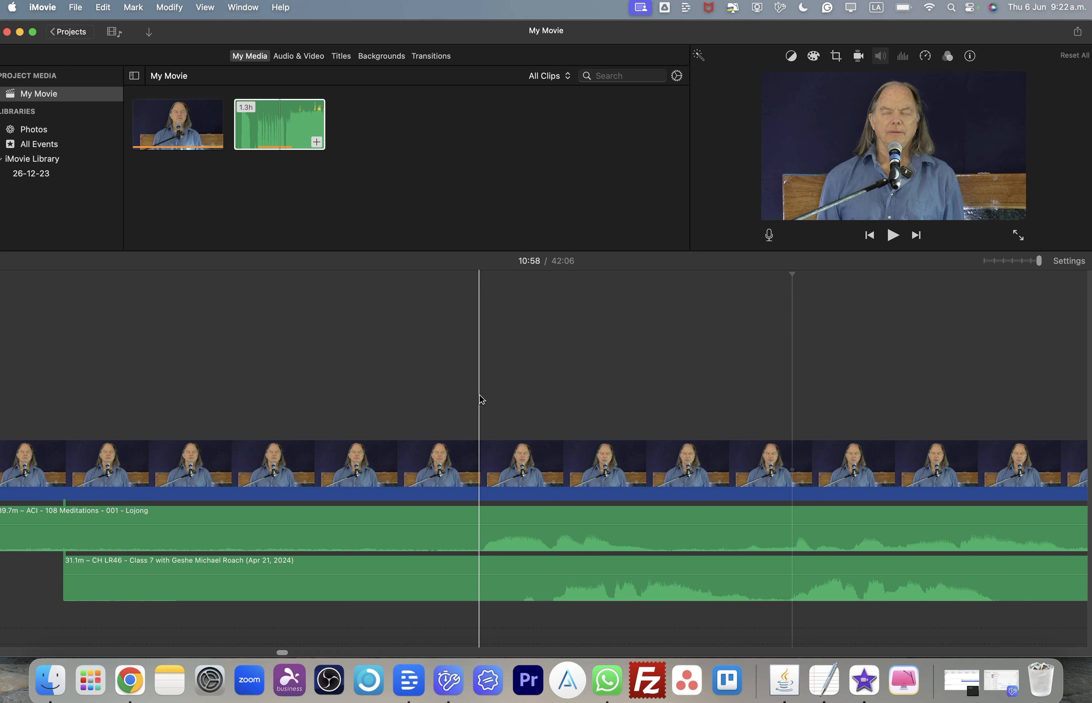
scroll(481, 399, left, 2)
scroll(480, 395, right, 1)
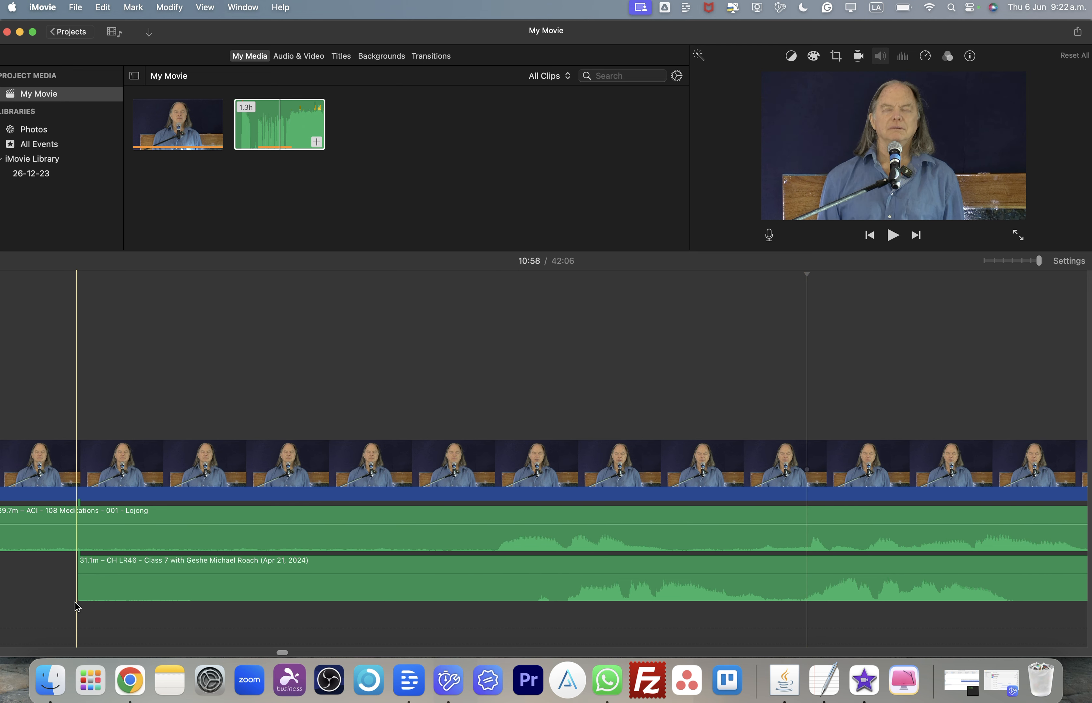
- Reposition the lecture audio clip later along the timeline so its speech lines up with the Lojong audio
drag(78, 596, 525, 617)
drag(713, 593, 655, 591)
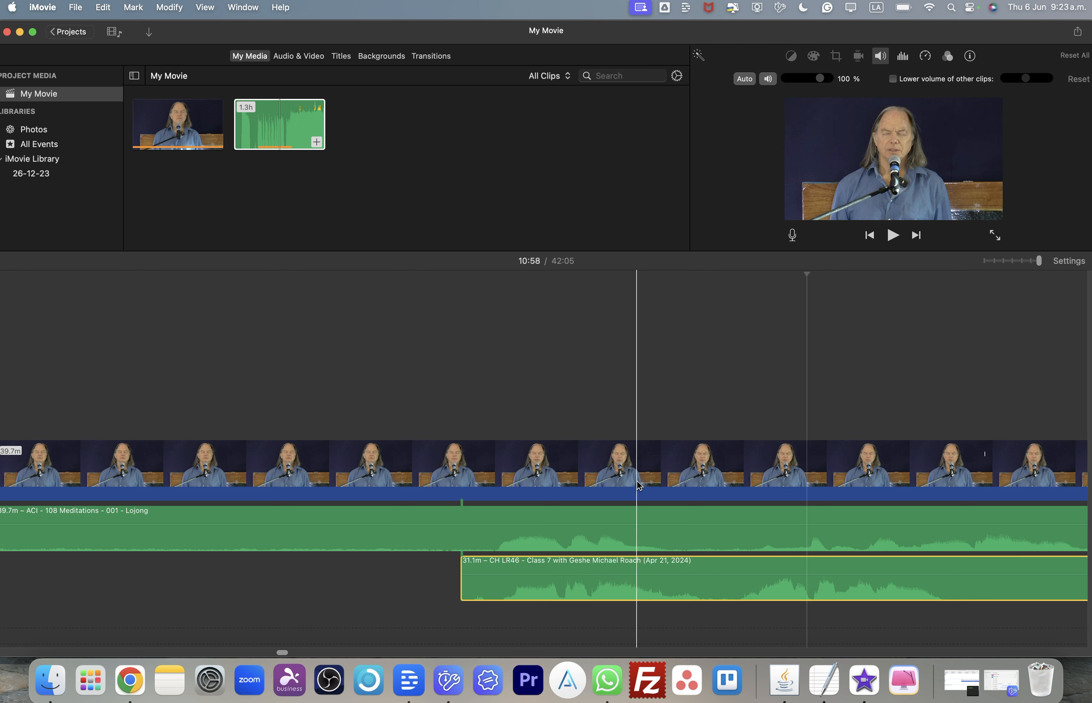
- Zoom out and back in on the timeline, scrolling through to compare the two audio clips' waveforms
scroll(639, 486, down, 3)
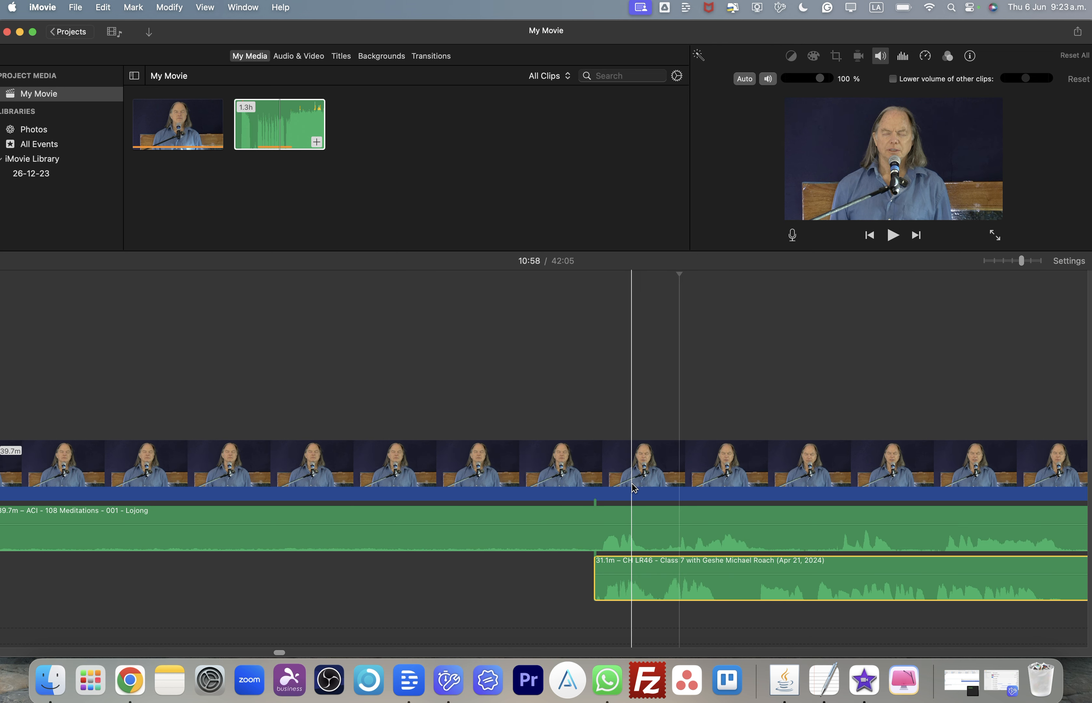
scroll(612, 488, down, 6)
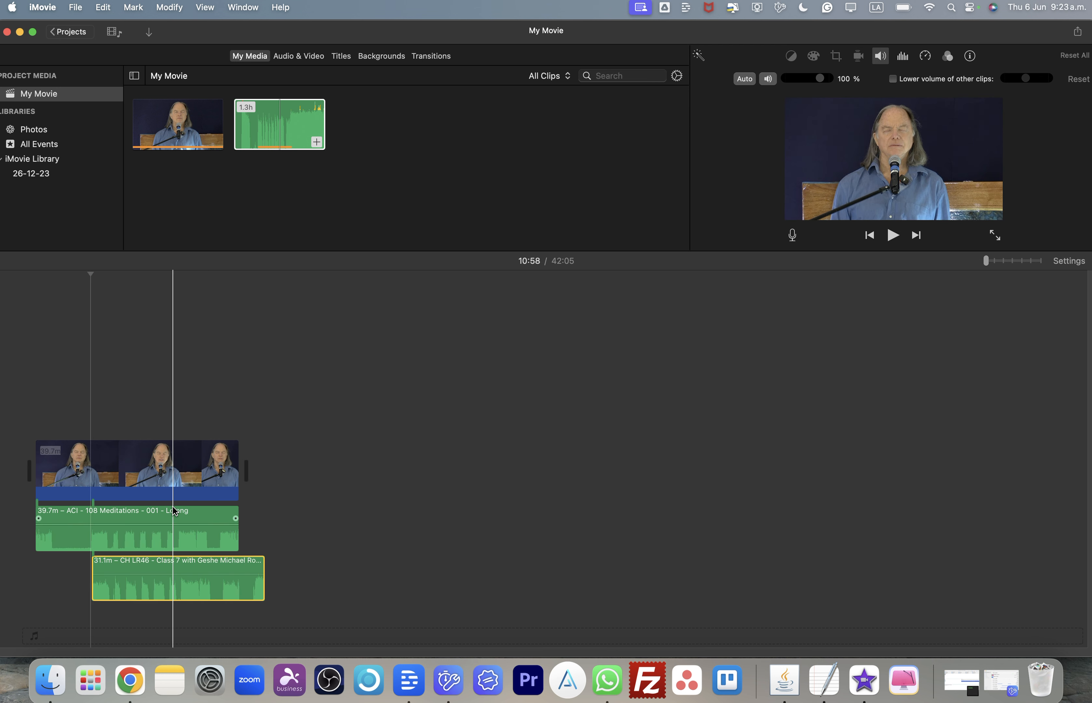
key(super+equal)
key(super+equal)
key(super+equal)
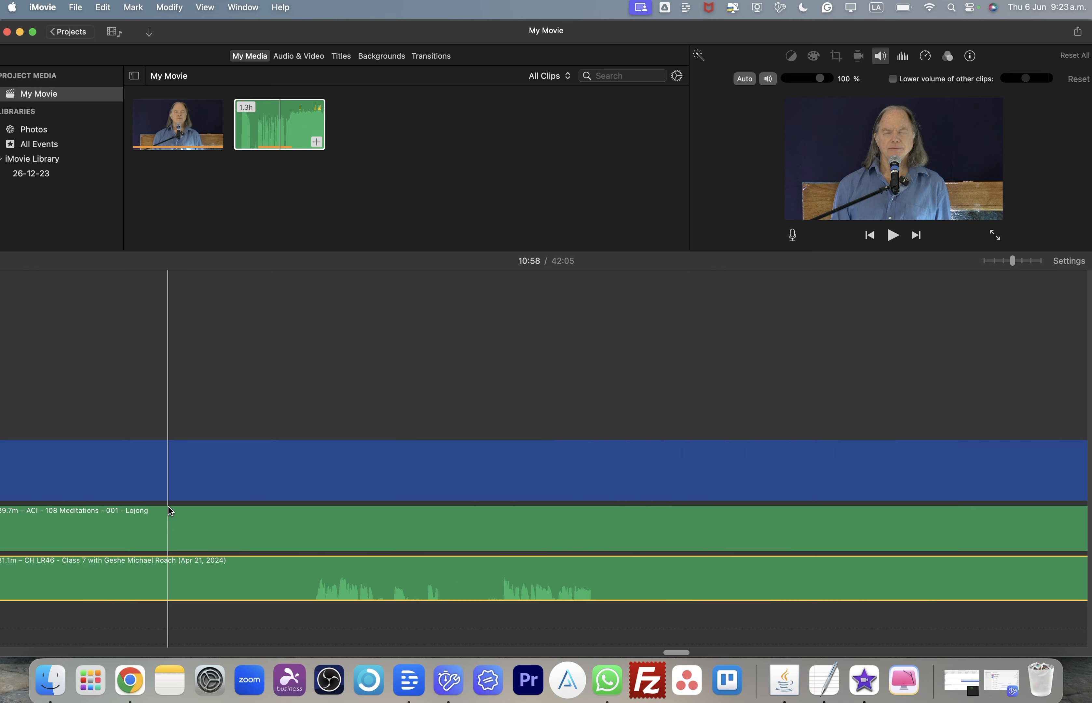
scroll(461, 596, right, 10)
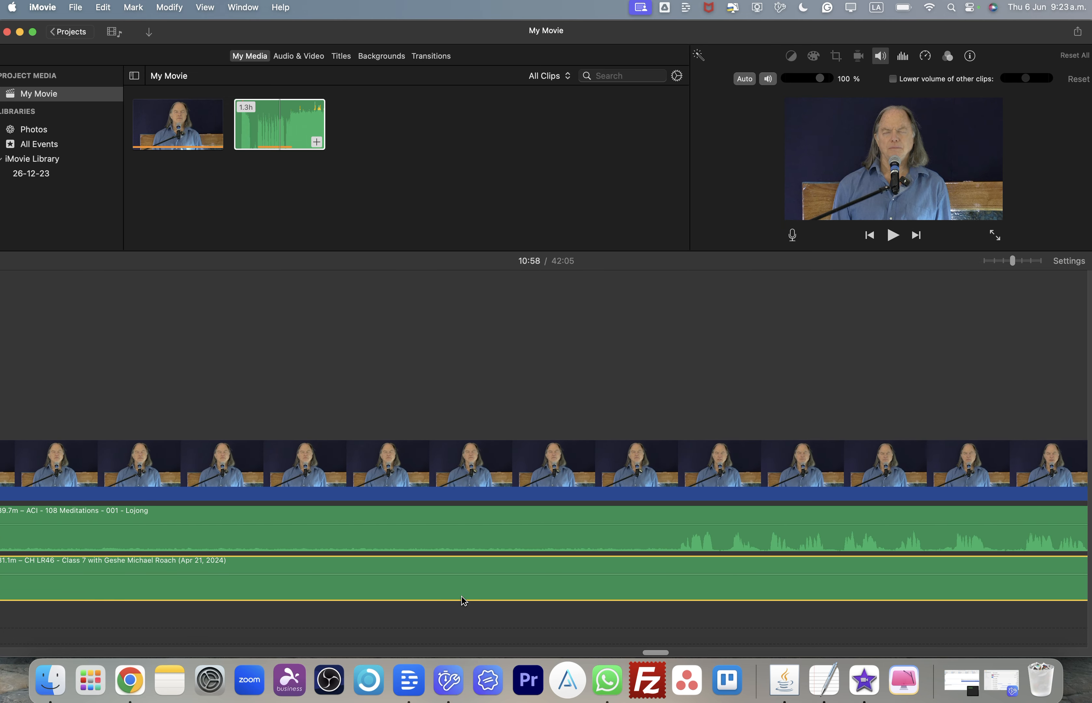
scroll(461, 597, right, 10)
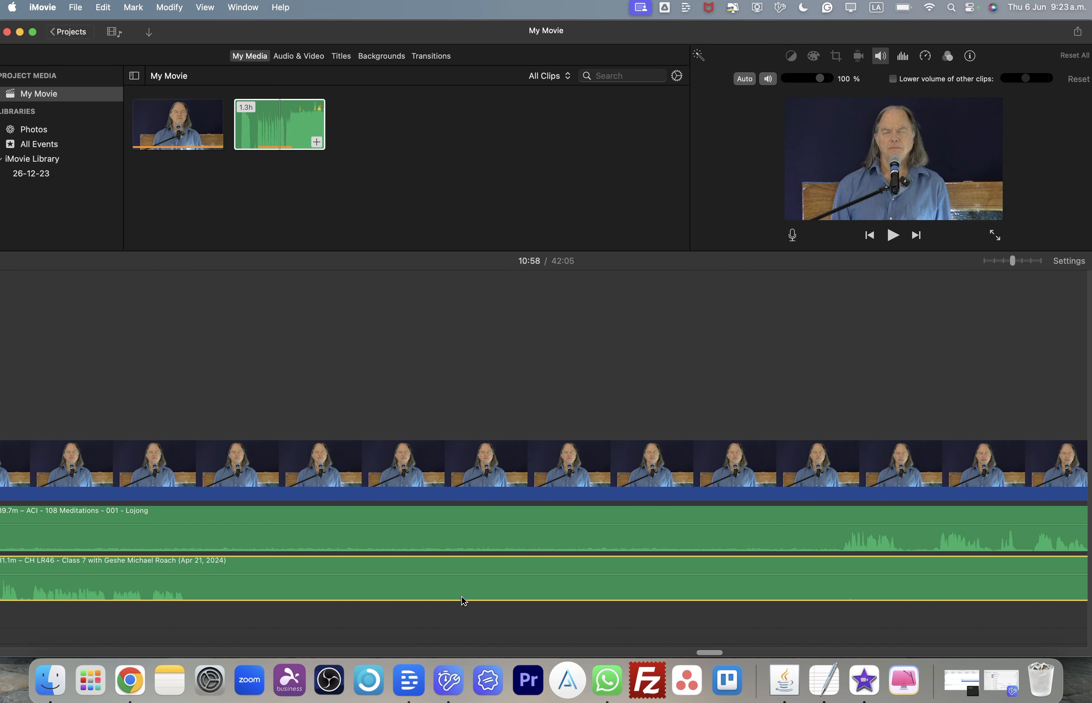
scroll(462, 597, right, 5)
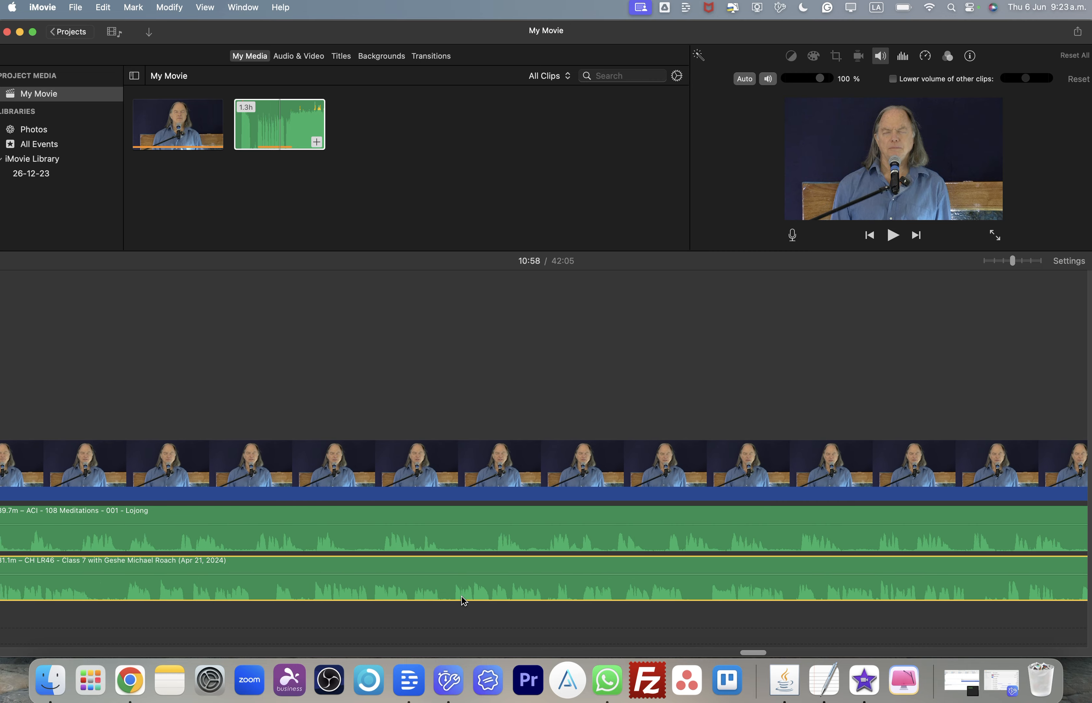
scroll(463, 601, right, 5)
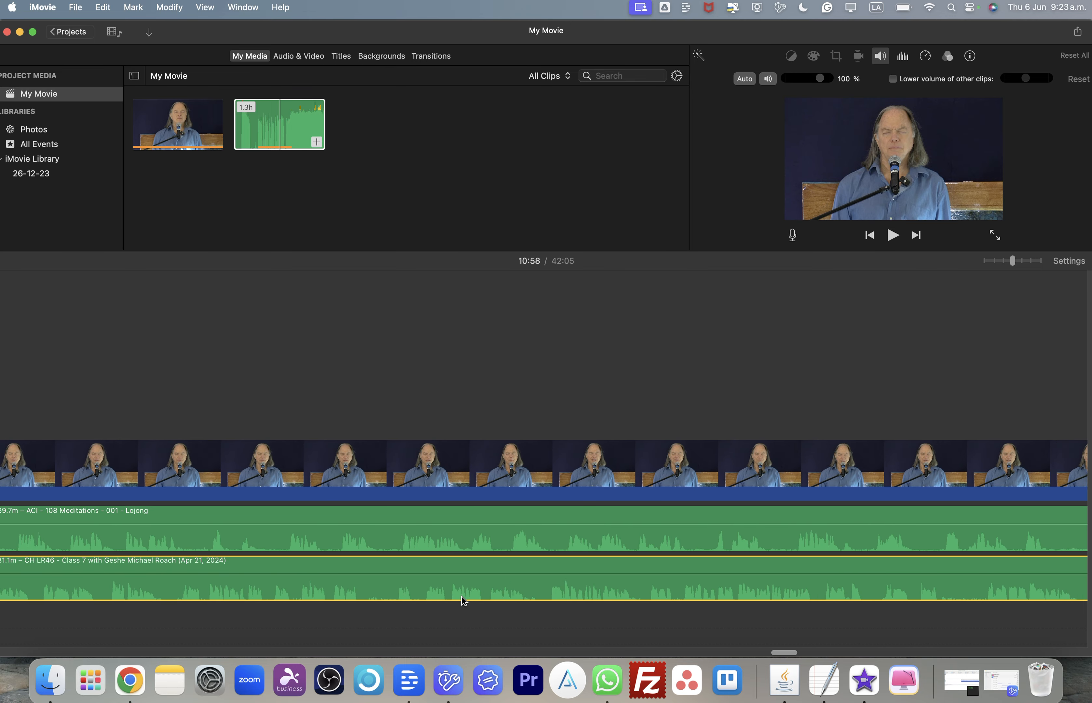
scroll(463, 599, right, 8)
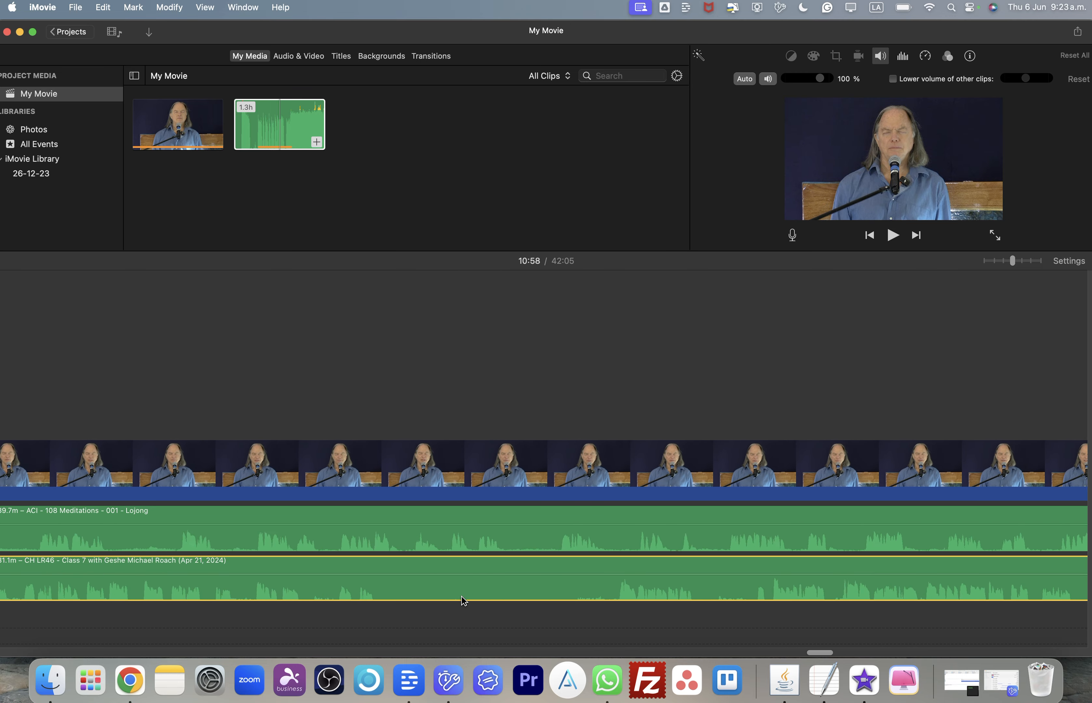
scroll(461, 596, left, 15)
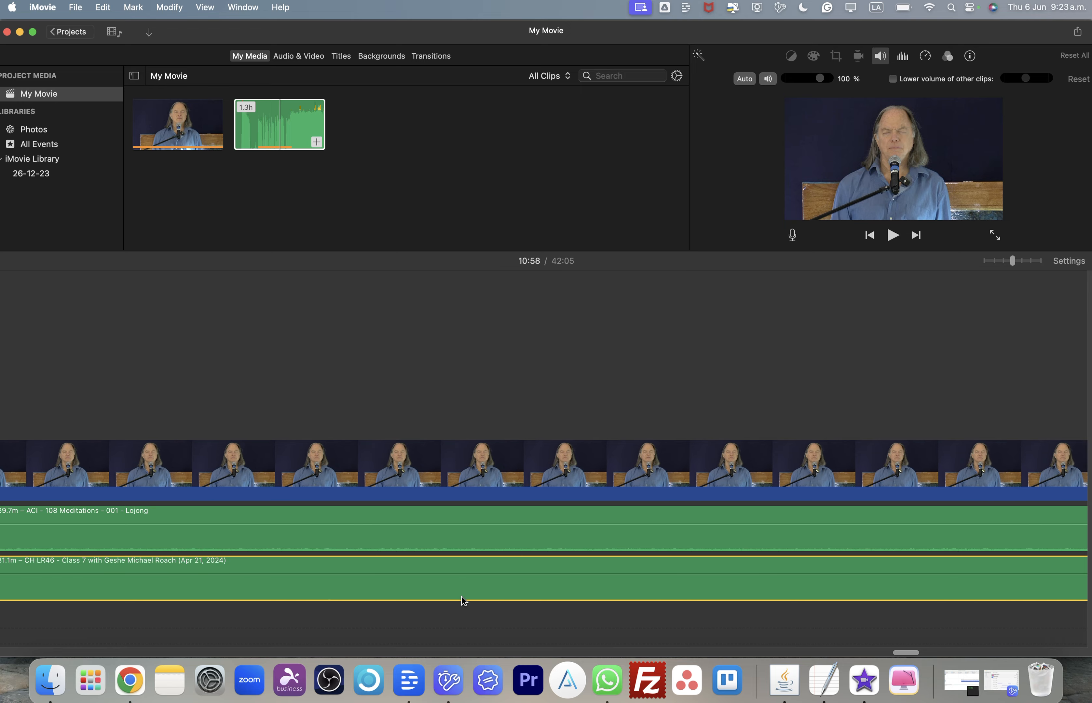
scroll(461, 596, left, 18)
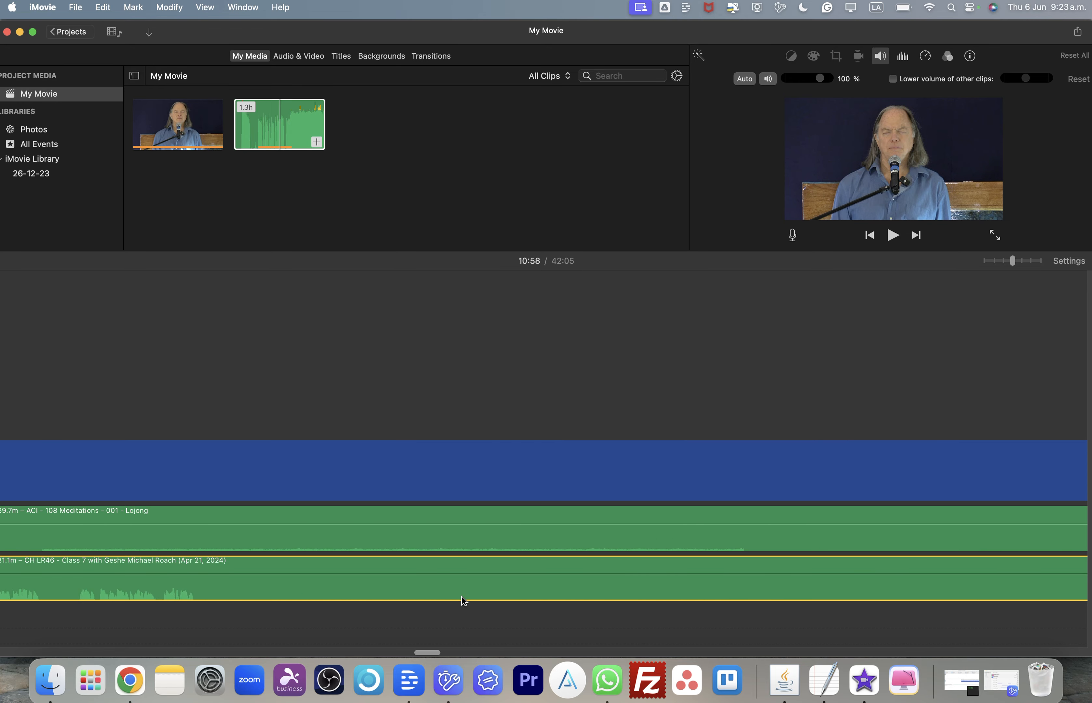
scroll(463, 600, left, 1)
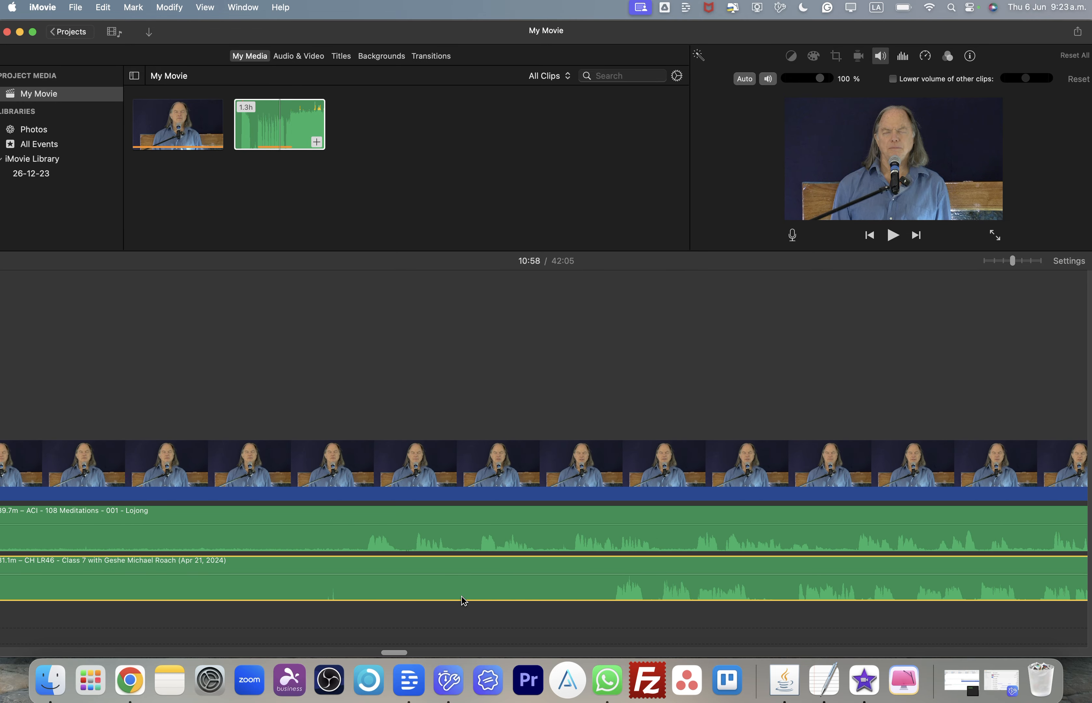
scroll(462, 599, left, 20)
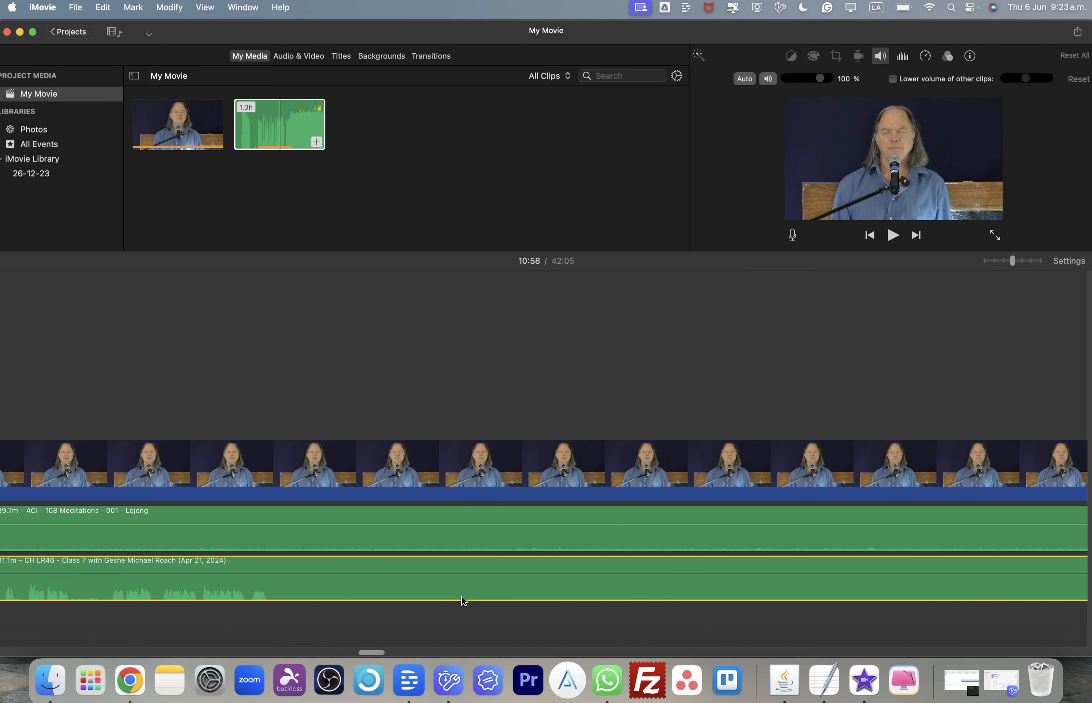
scroll(338, 569, left, 8)
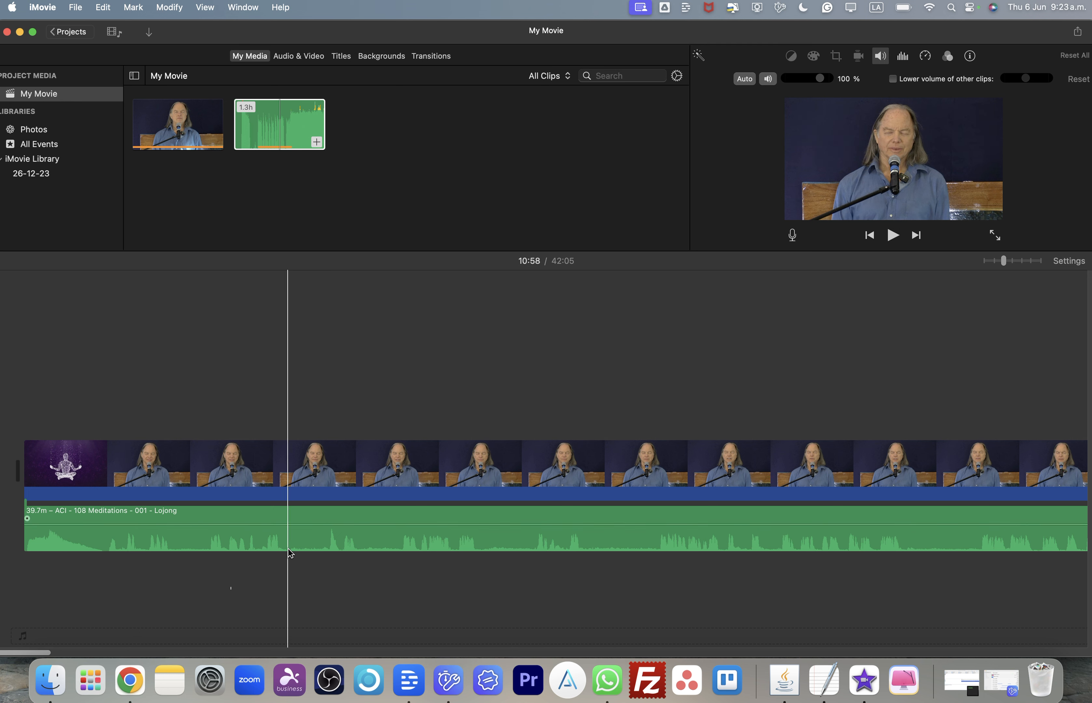
key(super+equal)
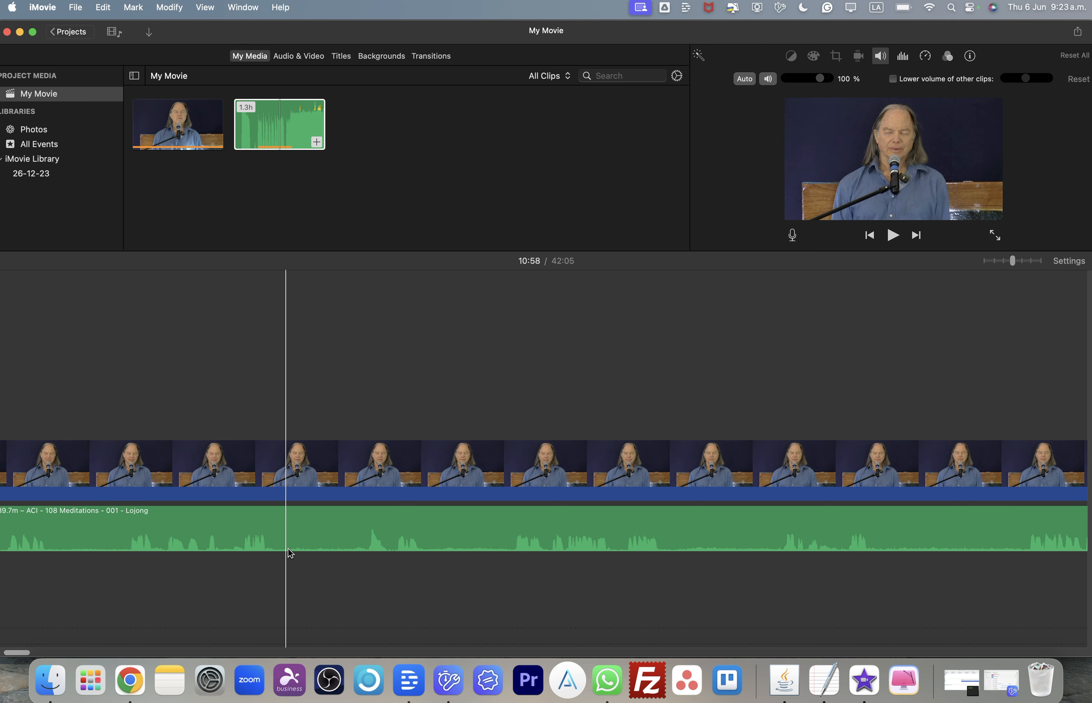
scroll(288, 549, left, 1)
key(super+minus)
key(super+minus)
key(super+minus)
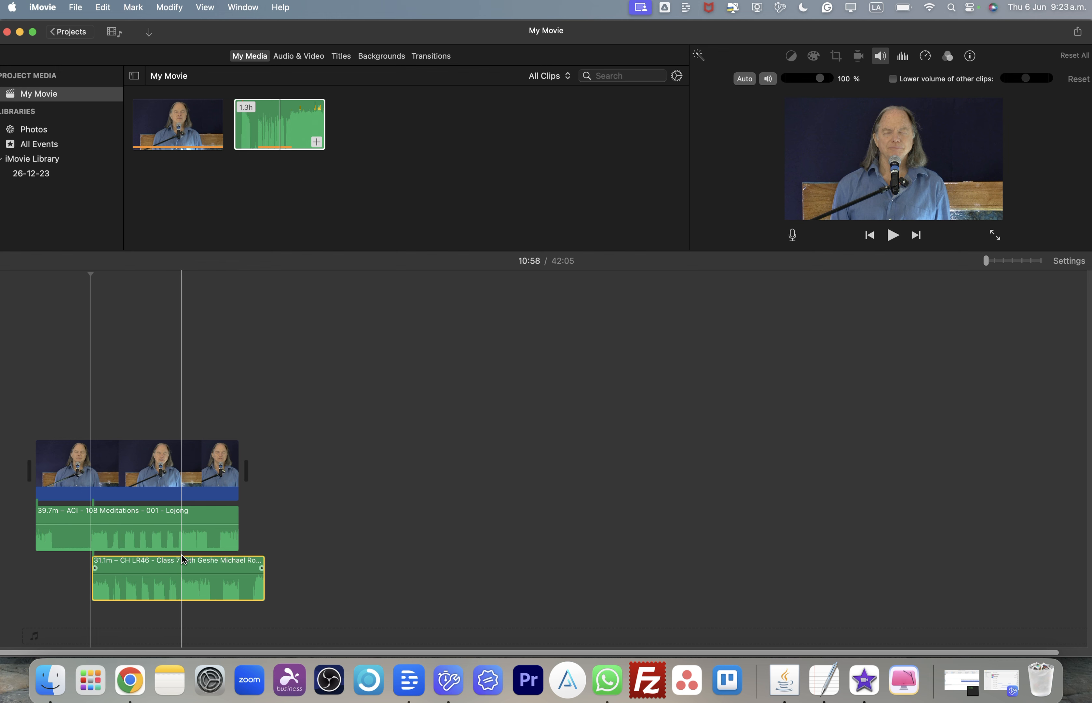
key(super+equal)
- Scroll along the timeline checking how the lecture clip's waveform lines up with the Lojong audio
right_click(181, 555)
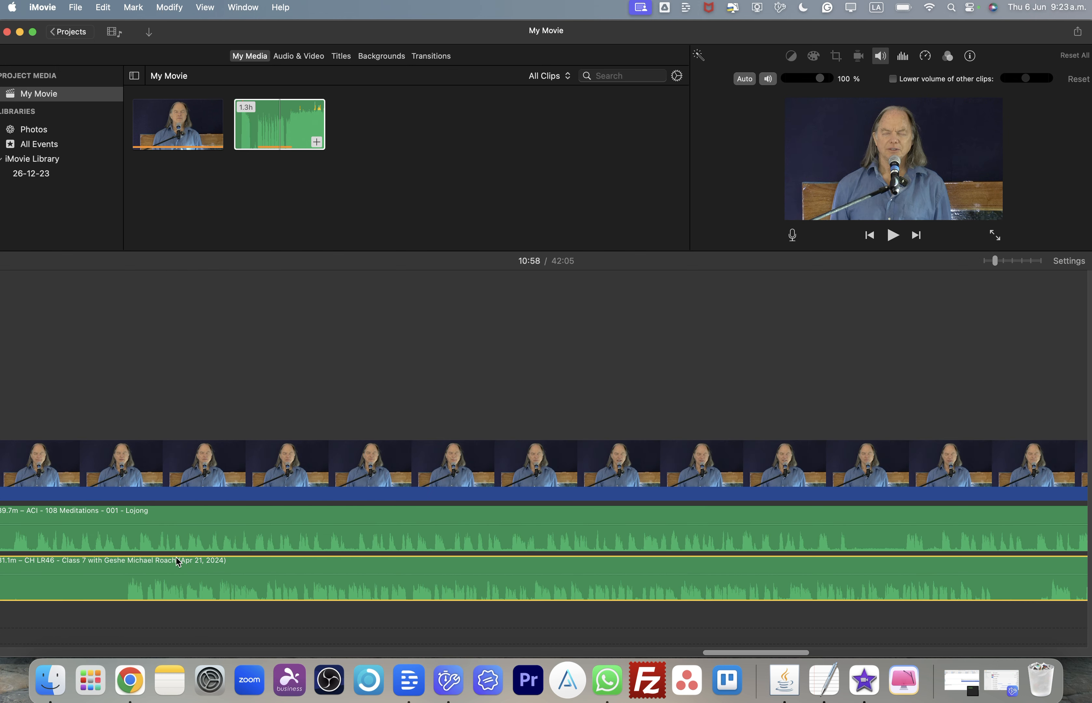
click(94, 562)
scroll(95, 563, left, 5)
scroll(94, 562, left, 4)
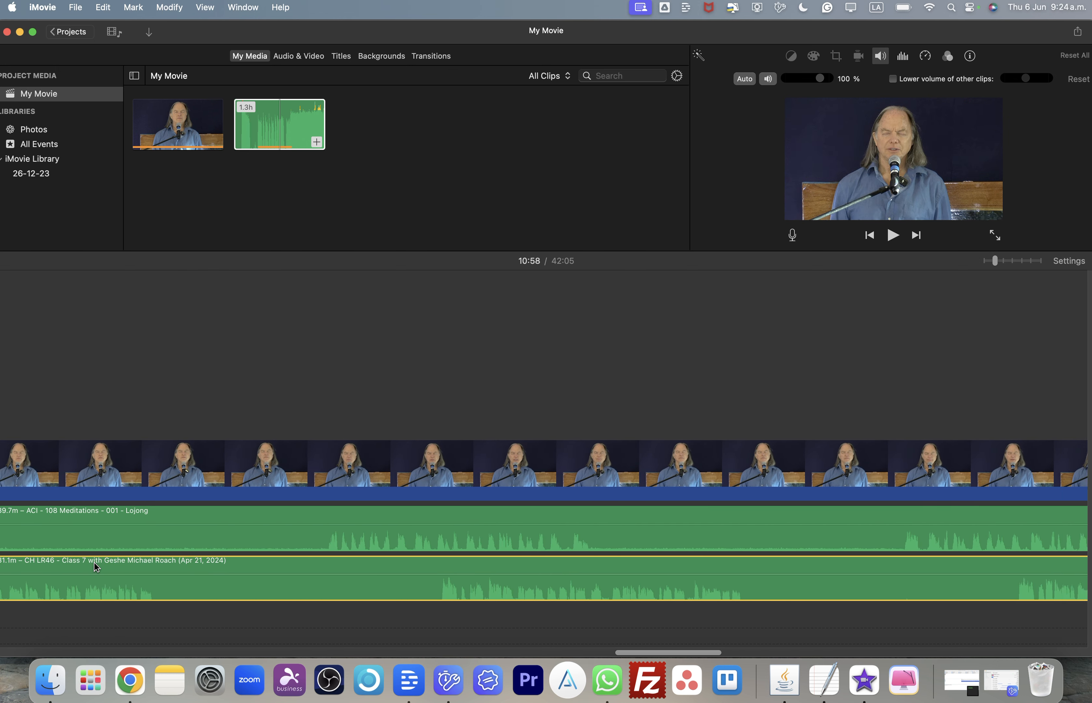
scroll(93, 562, left, 15)
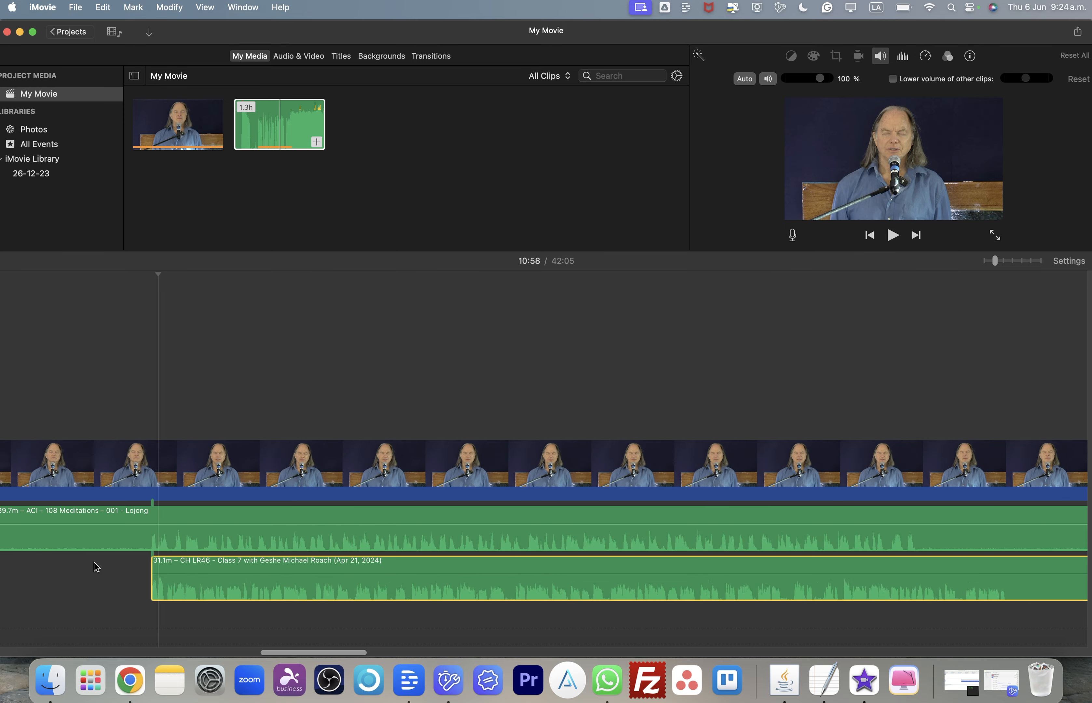
scroll(94, 562, right, 8)
scroll(94, 562, right, 7)
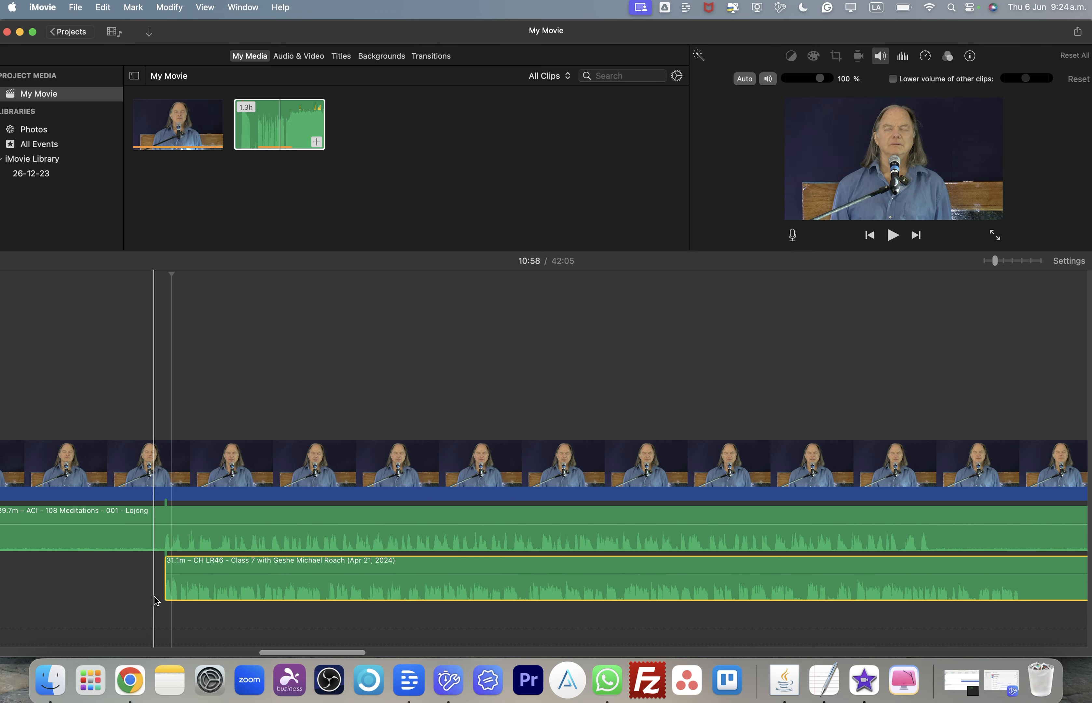
scroll(673, 601, right, 5)
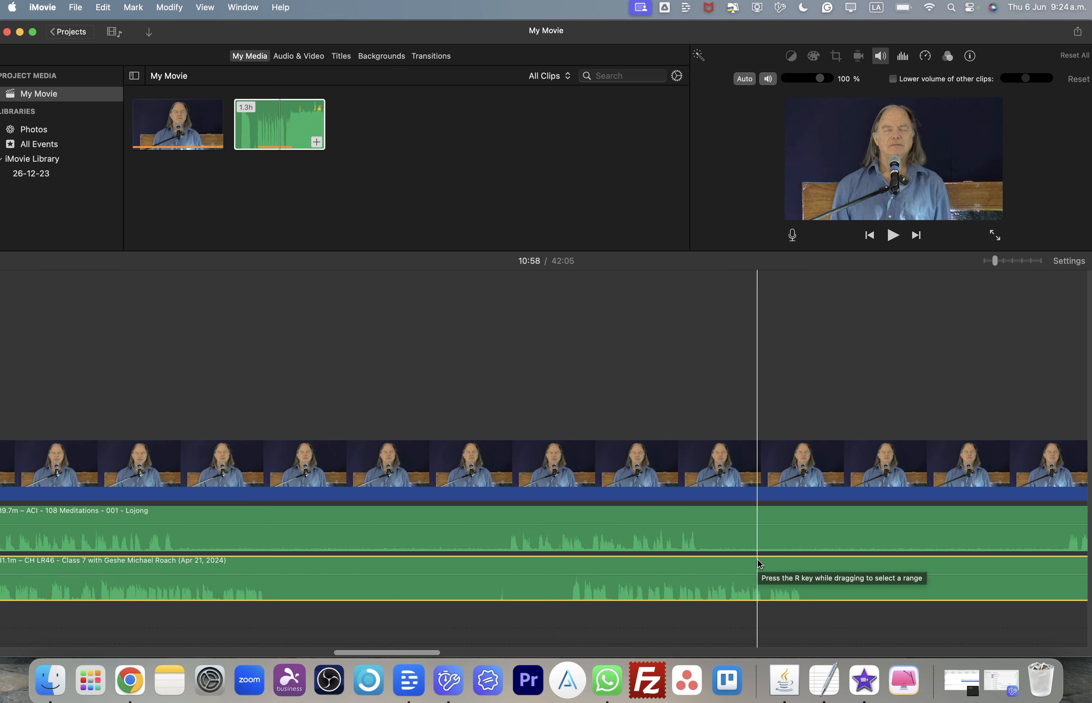
scroll(758, 559, right, 8)
scroll(757, 559, right, 6)
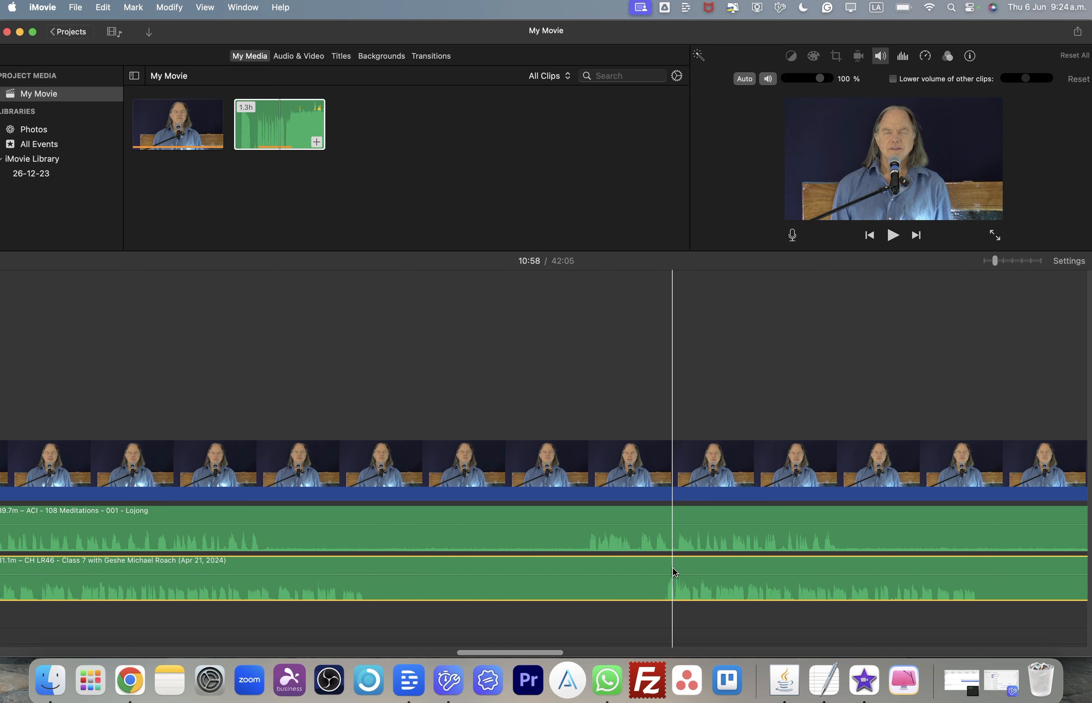
scroll(672, 566, right, 6)
scroll(673, 569, right, 6)
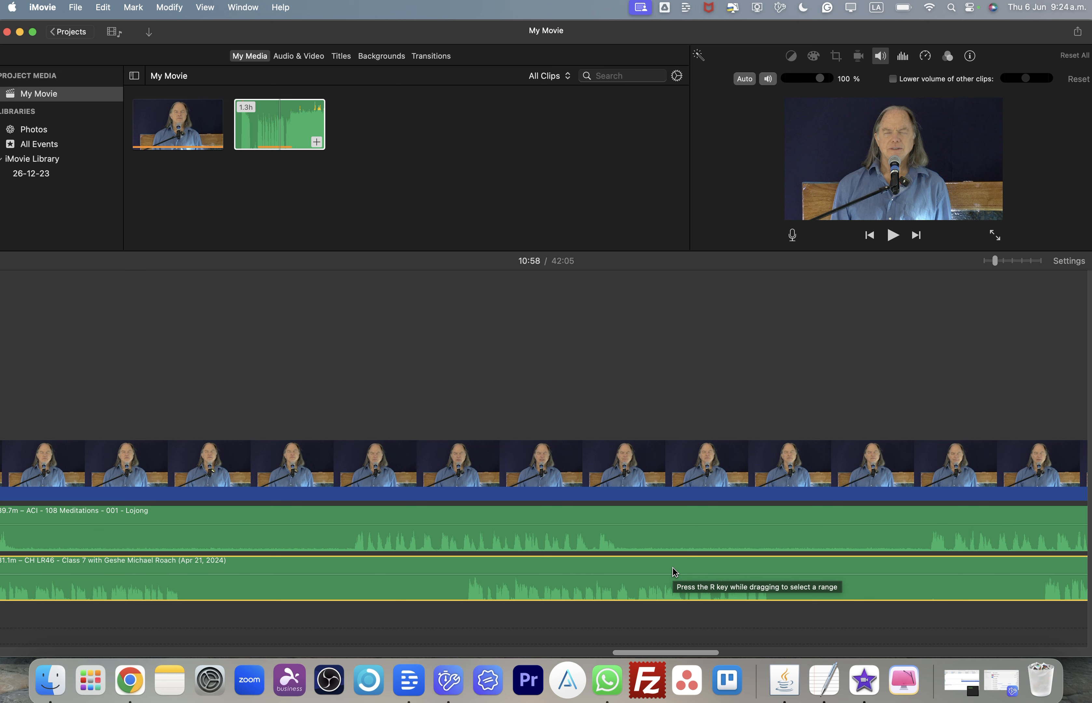
- Scan the timeline after 10:58 comparing the lecture audio waveform against the Lojong audio to find where they drift apart
scroll(674, 572, right, 5)
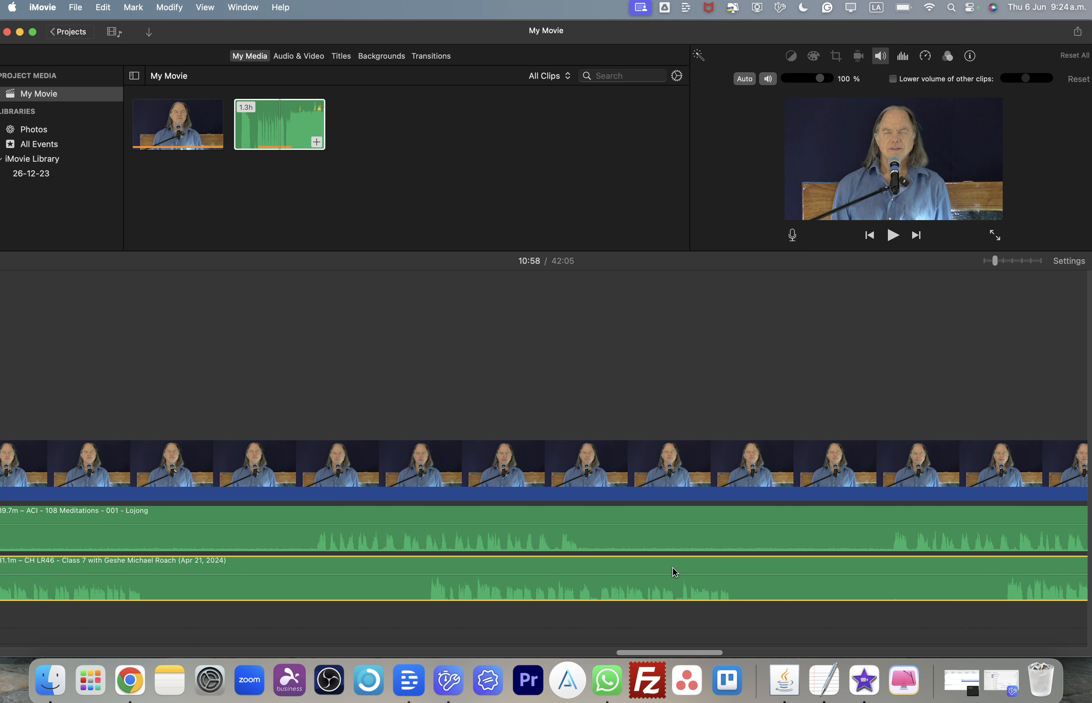
scroll(674, 571, right, 1)
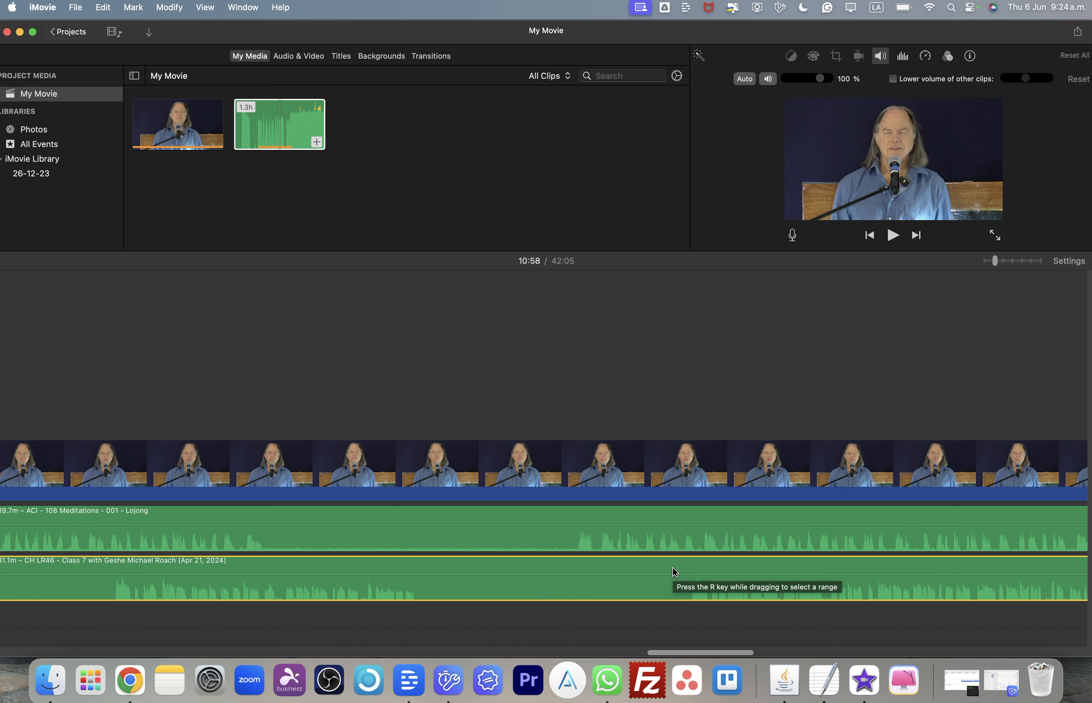
scroll(674, 571, left, 10)
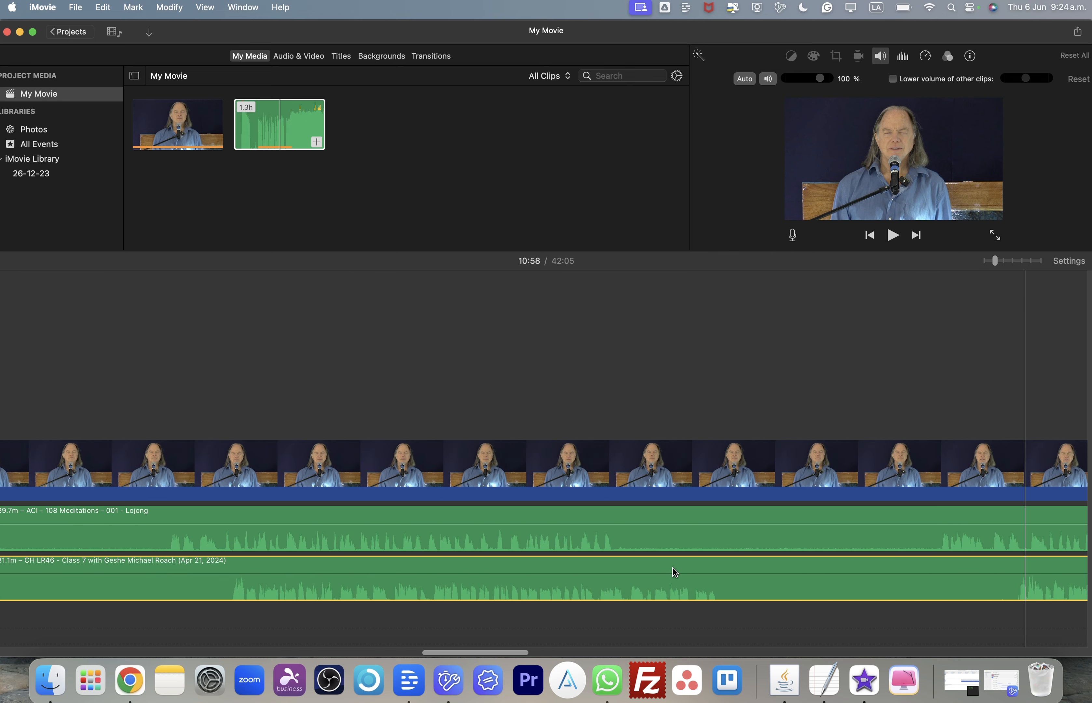
scroll(674, 571, left, 10)
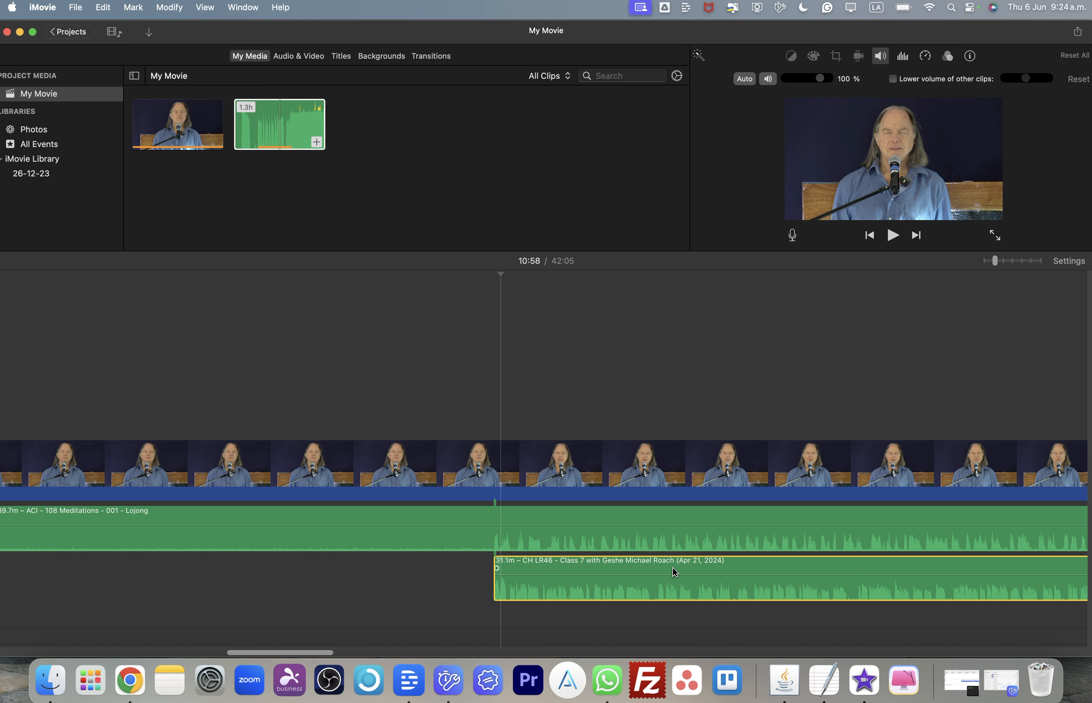
scroll(672, 567, right, 10)
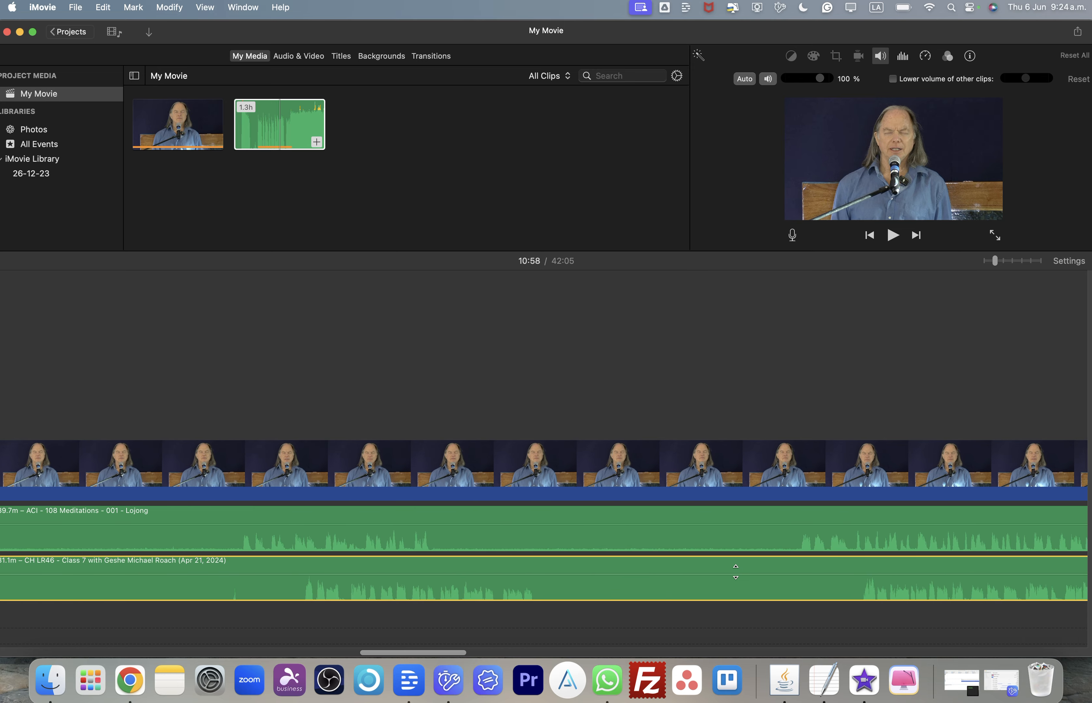
scroll(735, 570, right, 3)
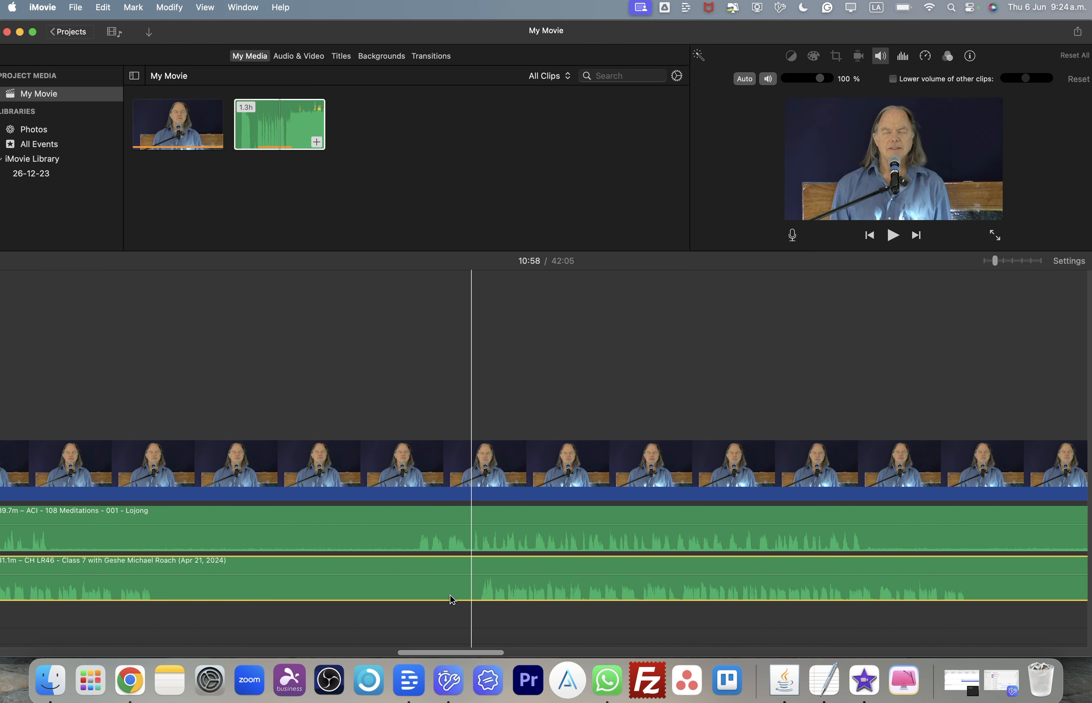
scroll(592, 592, right, 5)
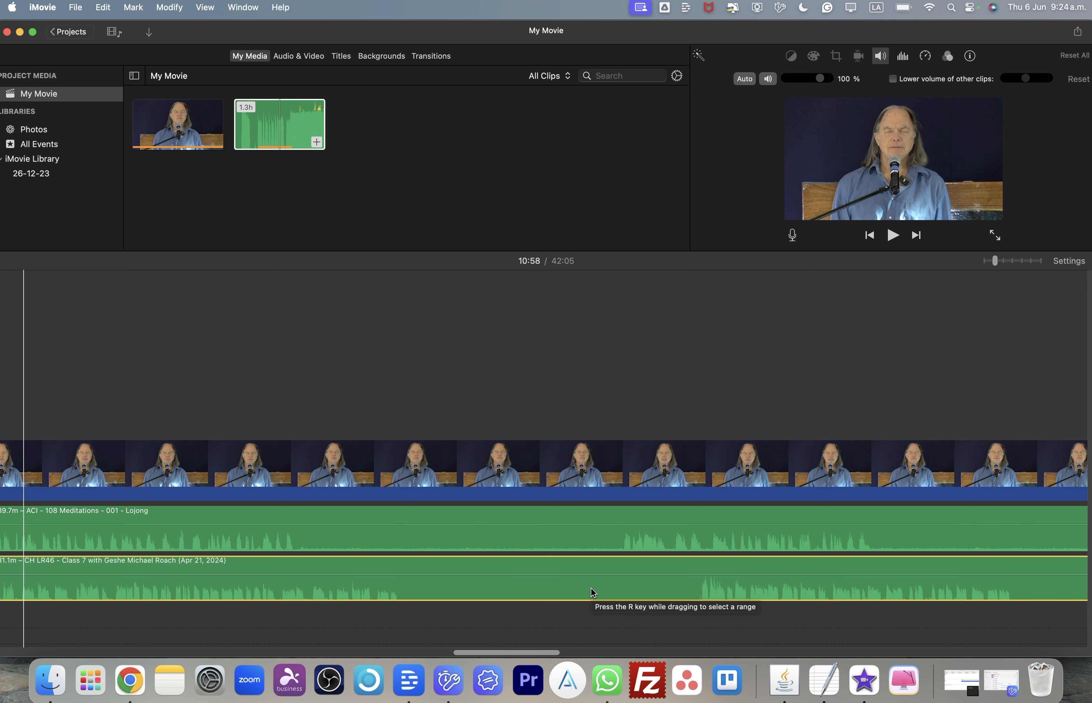
scroll(782, 585, right, 3)
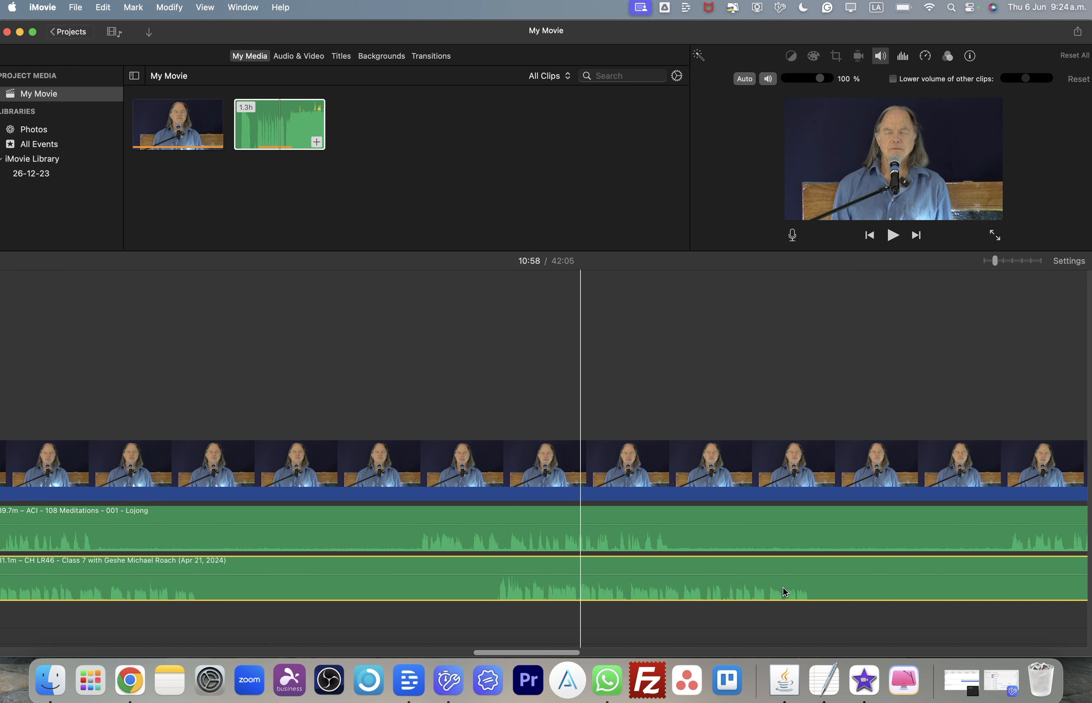
scroll(535, 573, left, 5)
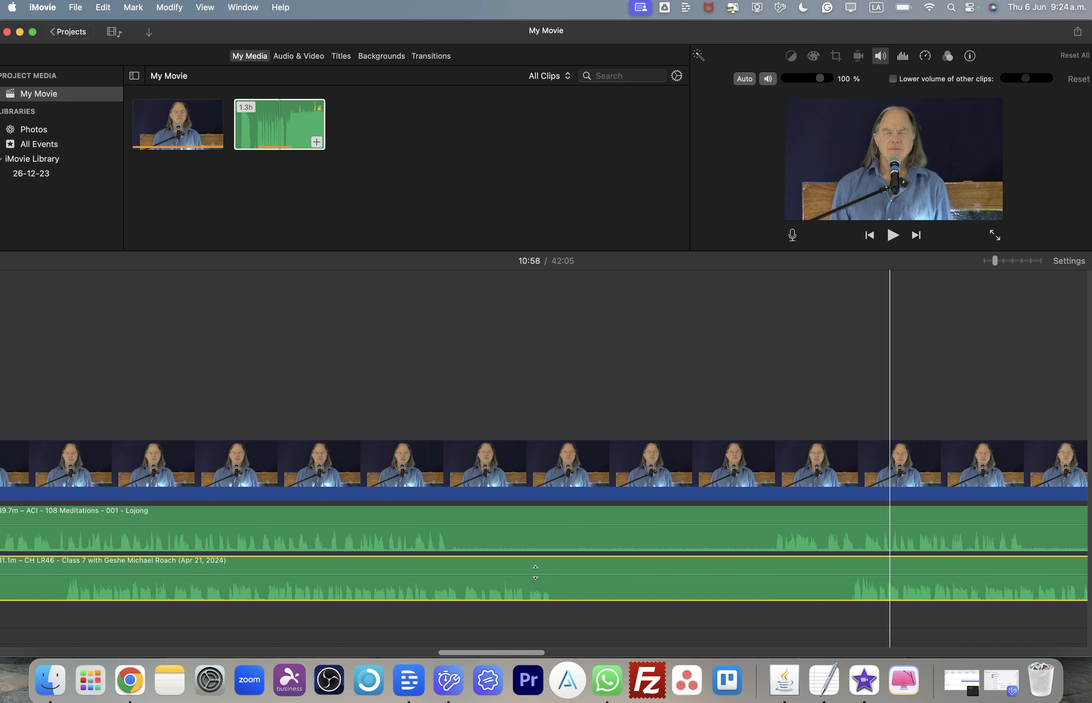
scroll(535, 573, left, 5)
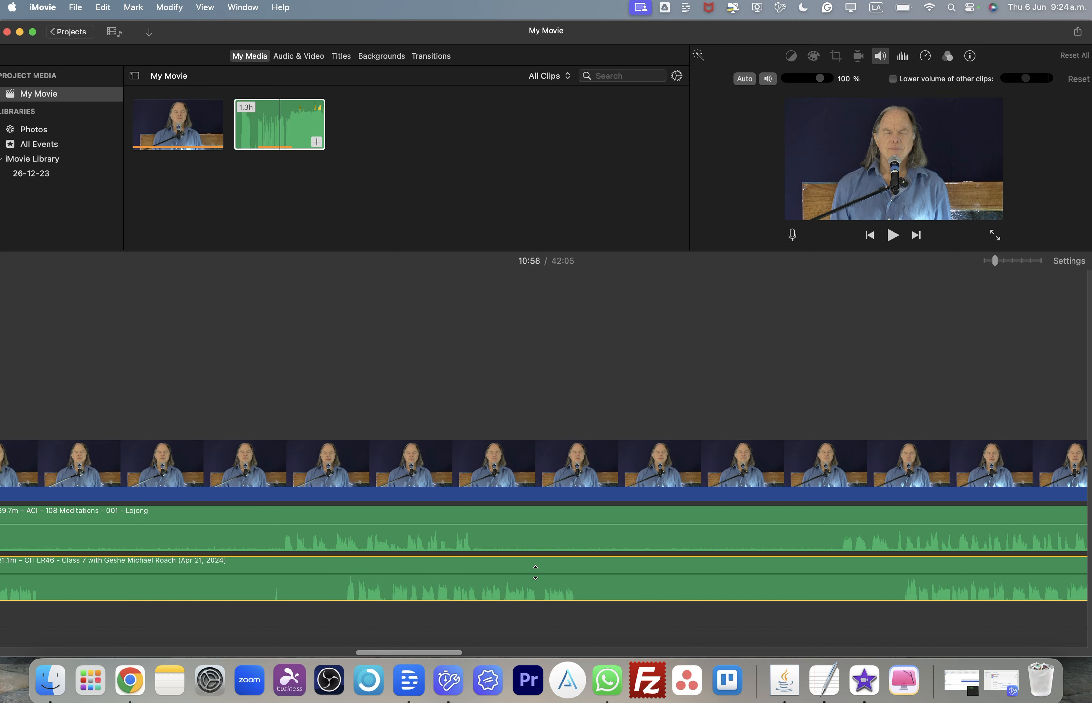
scroll(535, 572, left, 3)
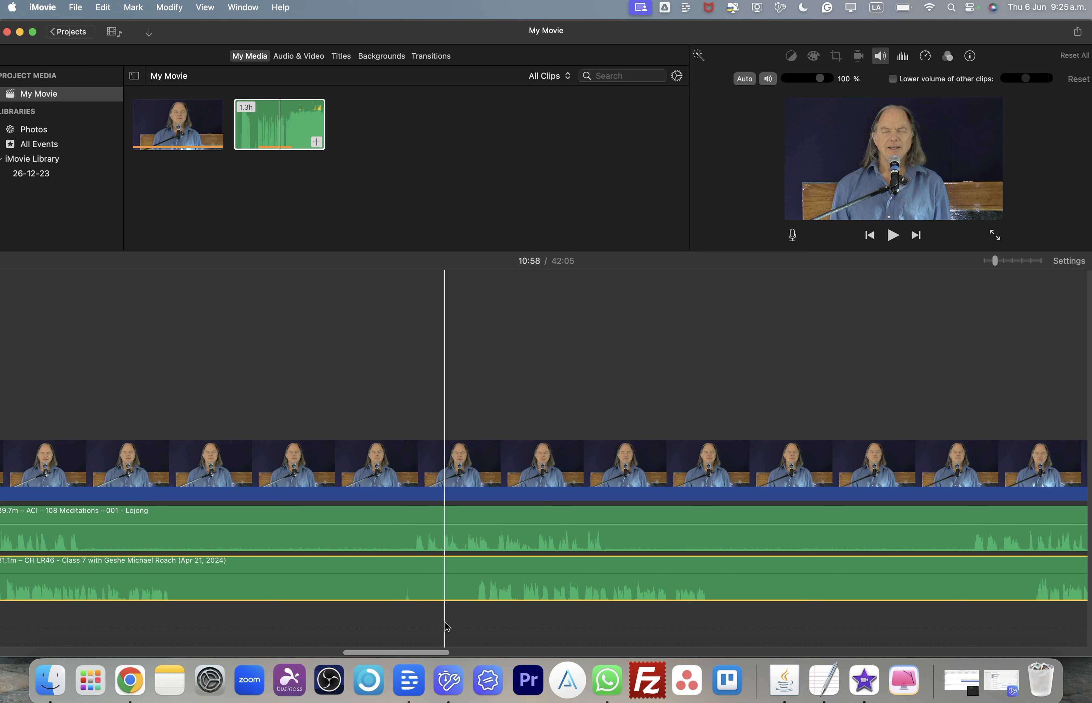
scroll(447, 627, left, 5)
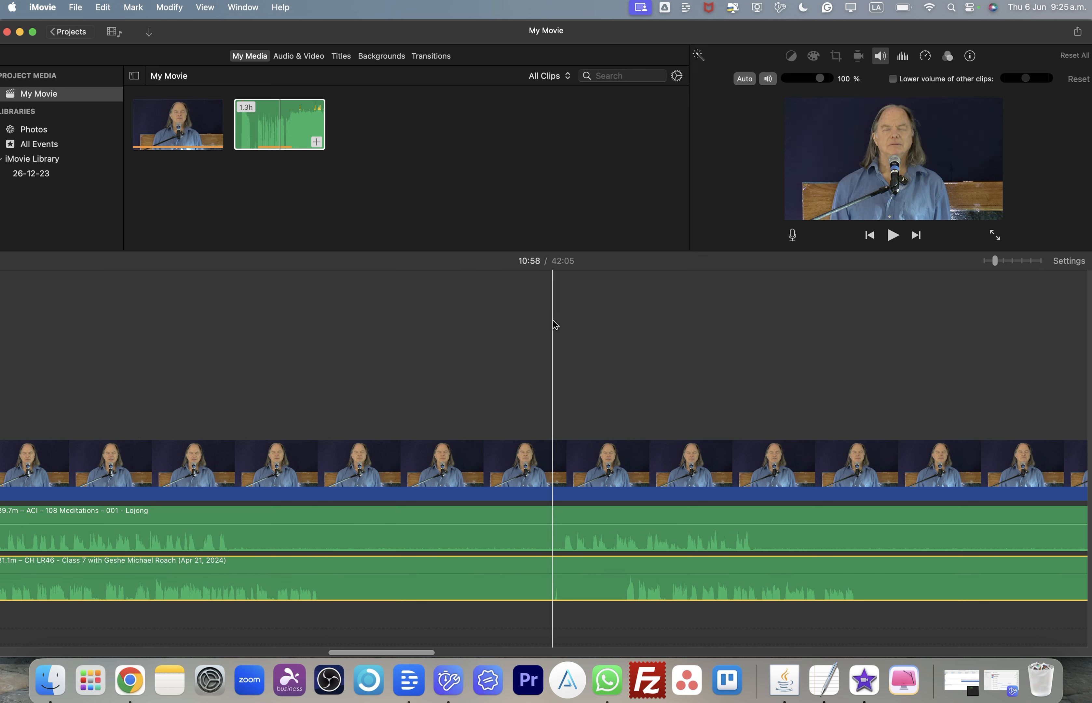
- Split the lecture audio clip at the playhead at about 14:53
click(469, 269)
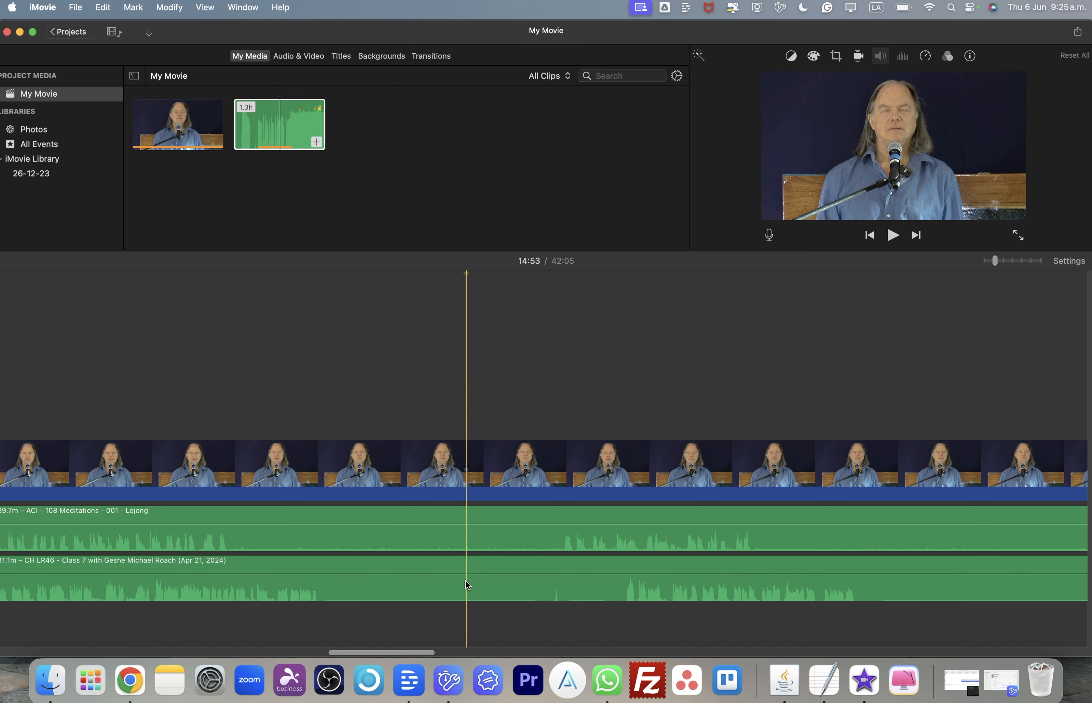
click(466, 584)
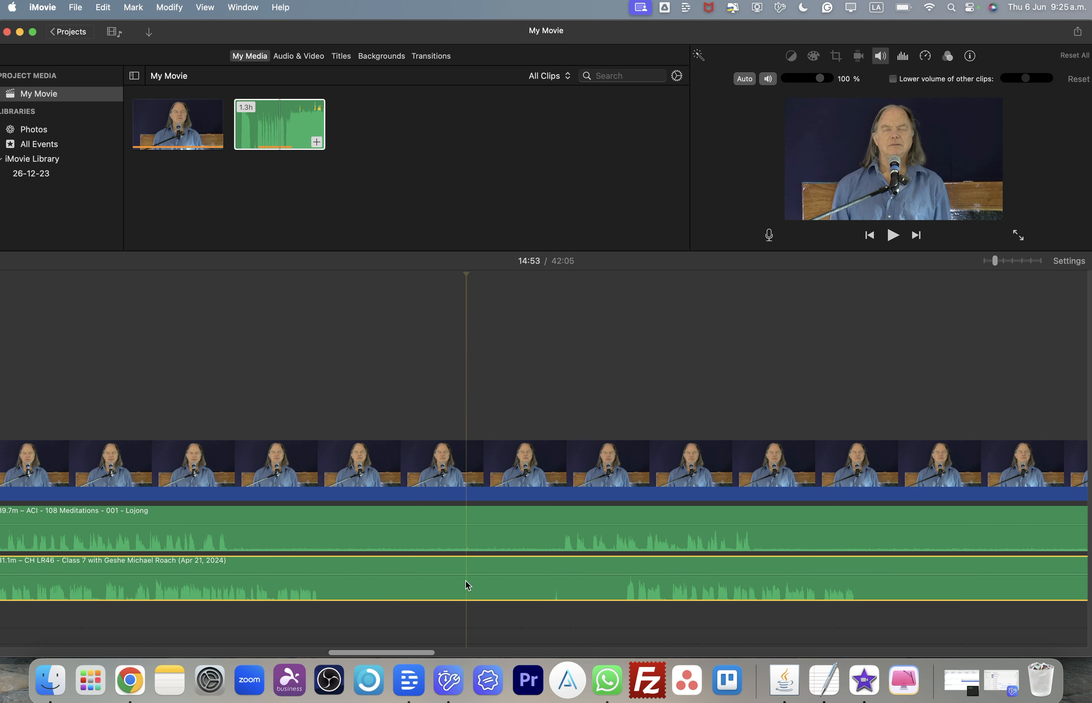
right_click(524, 504)
click(530, 613)
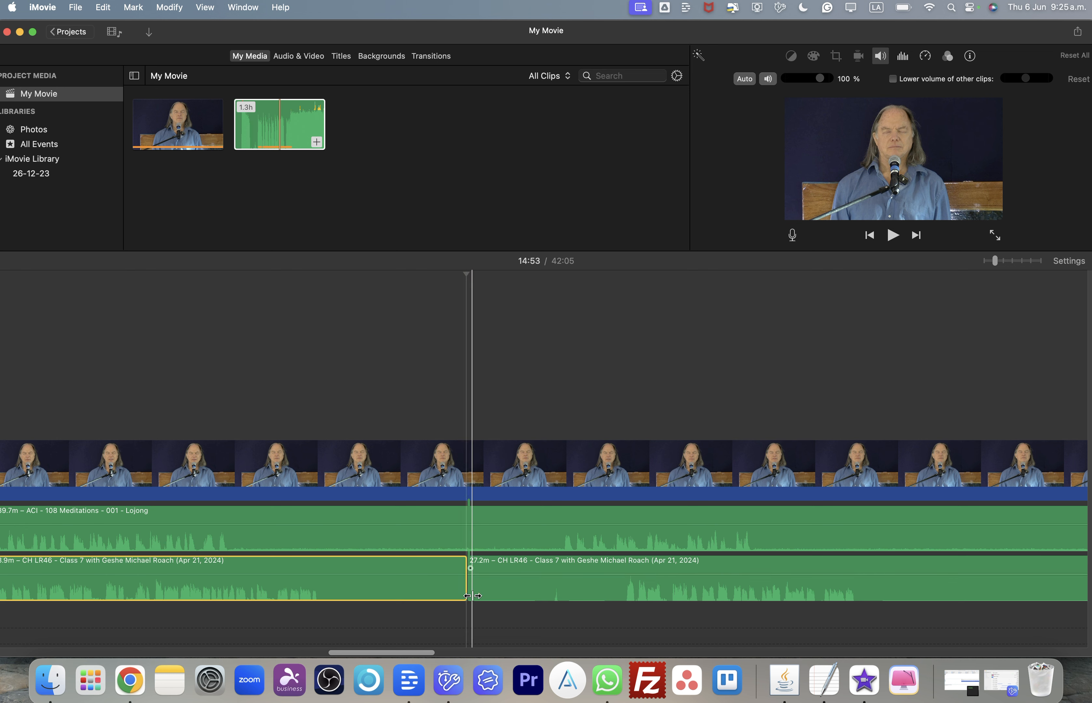
- Trim the start of the second lecture audio clip and shift it slightly earlier to line up with the Lojong audio
drag(472, 595, 619, 606)
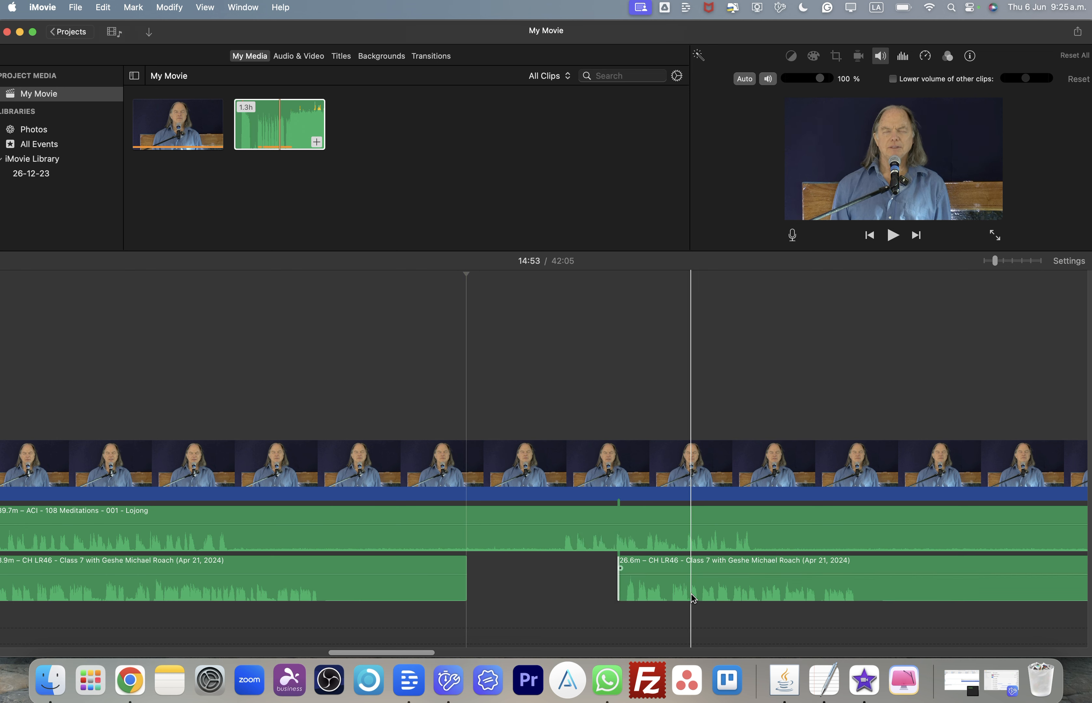
drag(693, 599, 631, 592)
- Scroll through to the end of the project checking the realigned lecture clip against the Lojong audio
scroll(631, 592, right, 10)
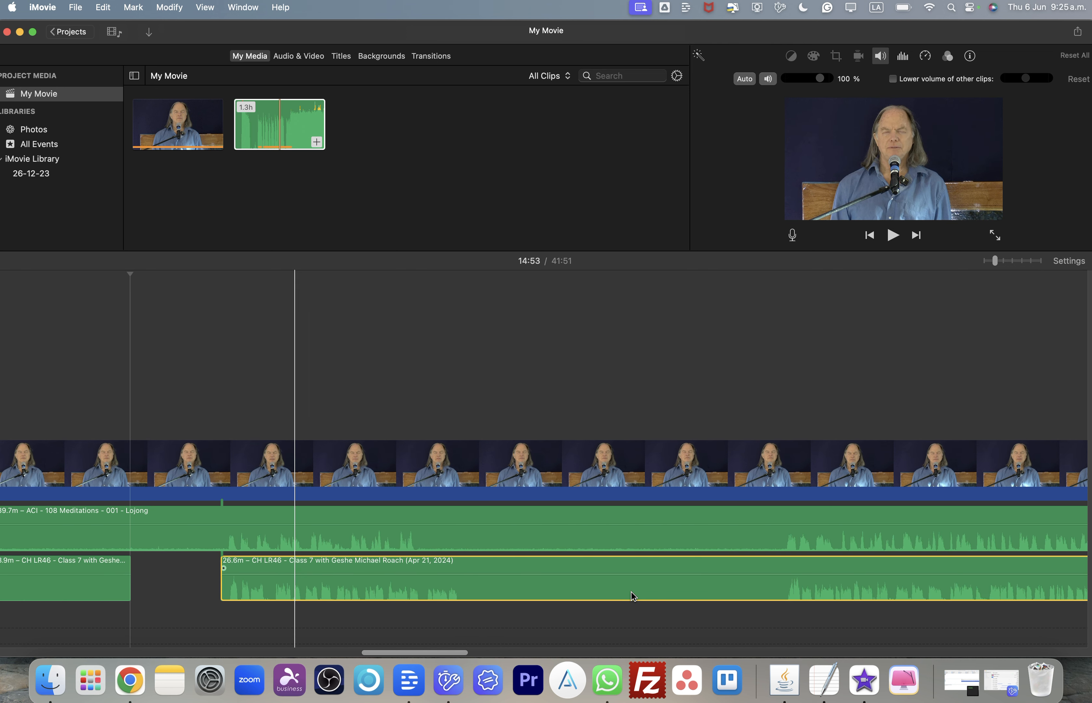
scroll(632, 596, left, 3)
scroll(633, 596, right, 5)
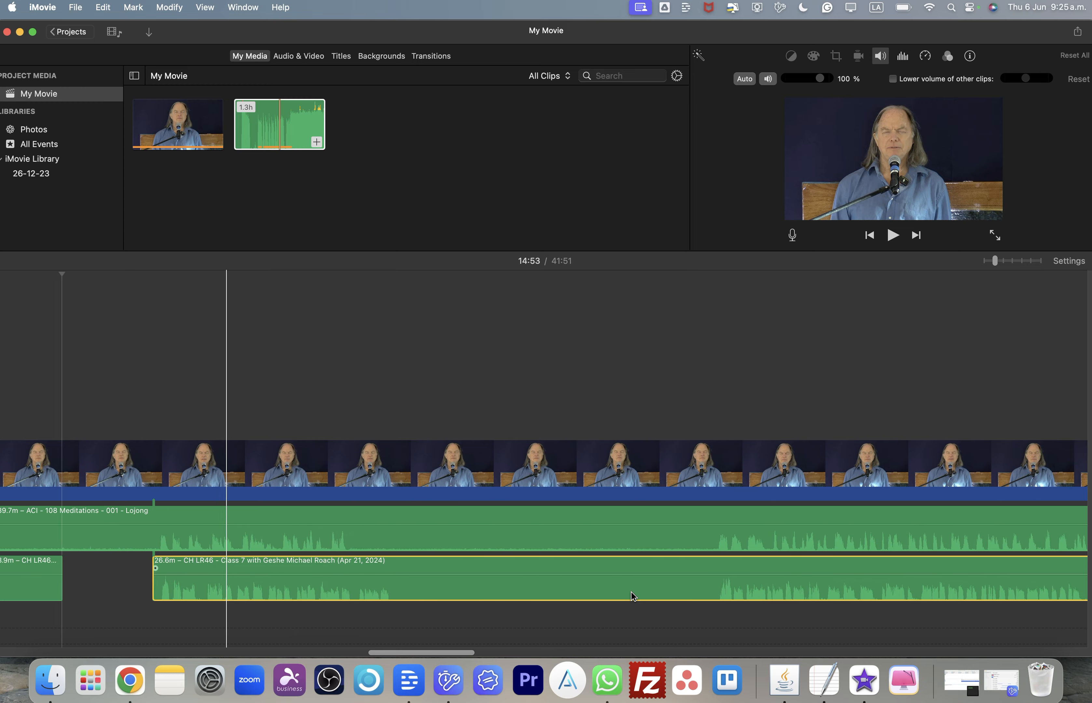
scroll(633, 596, right, 6)
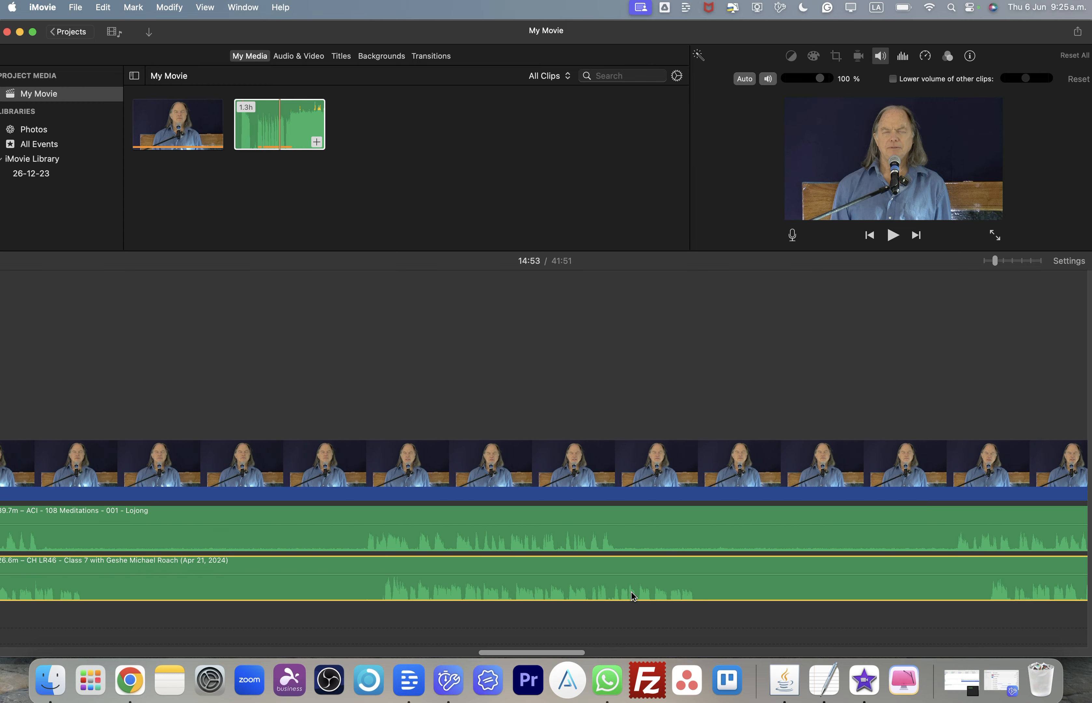
scroll(633, 596, left, 8)
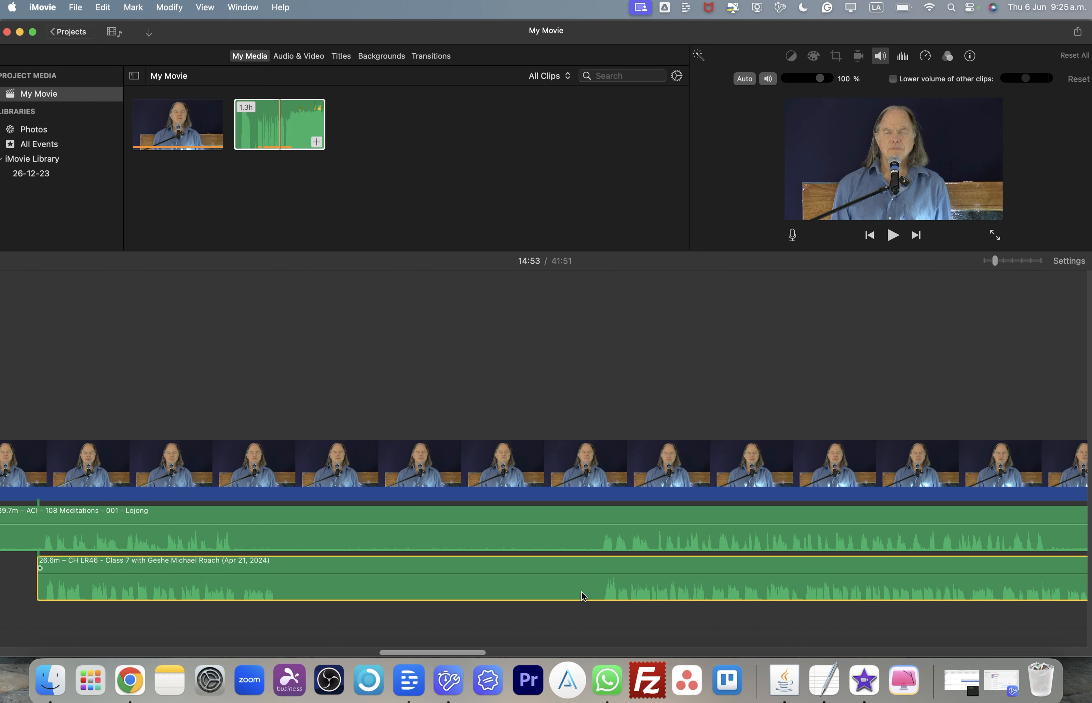
scroll(441, 591, left, 3)
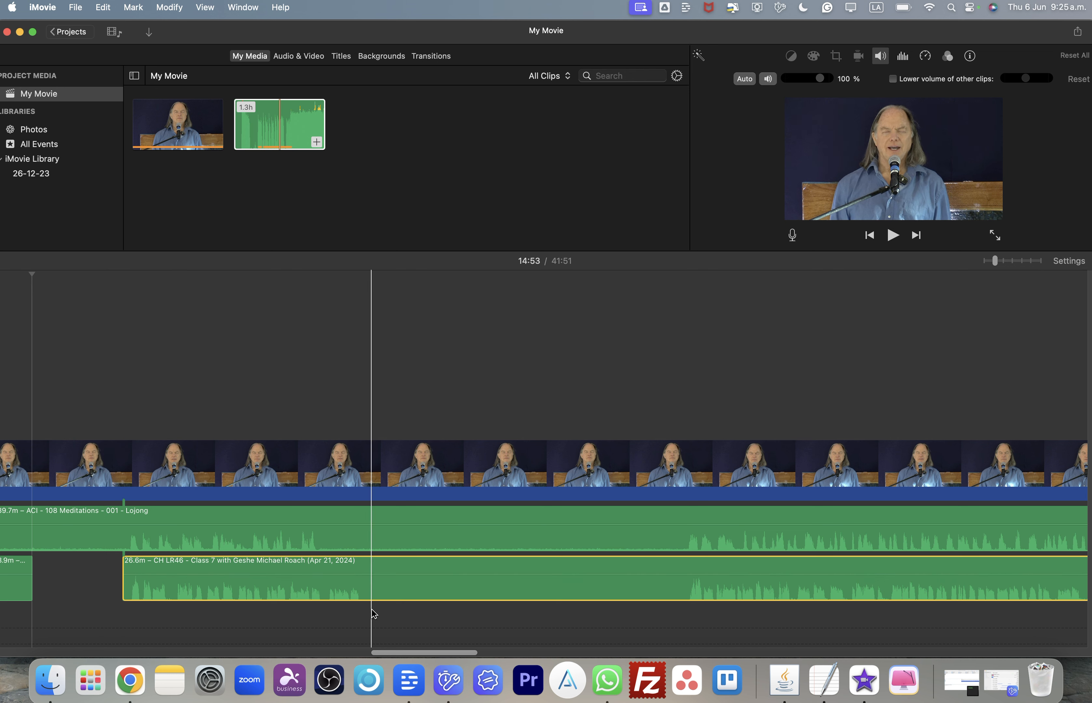
scroll(711, 584, right, 10)
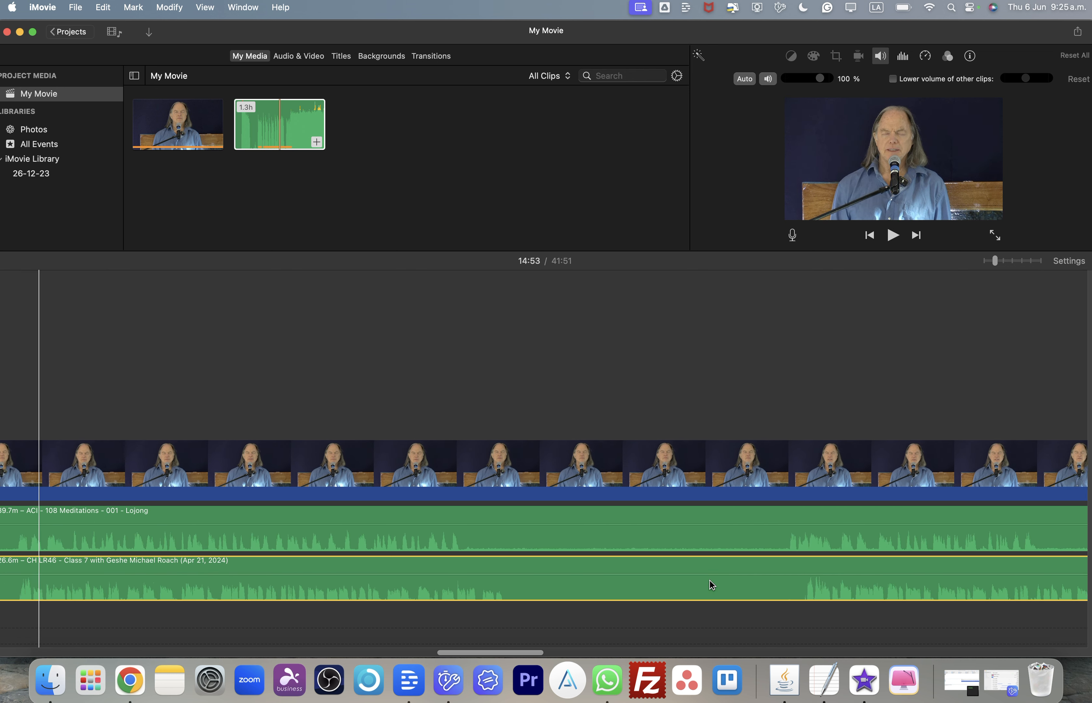
click(783, 596)
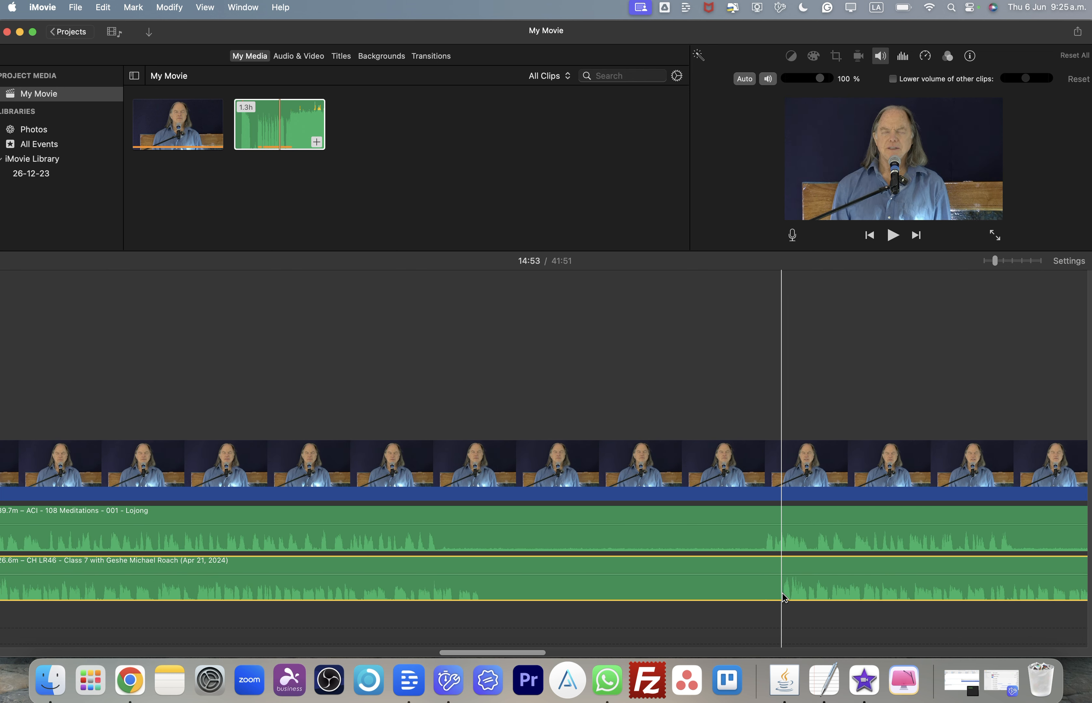
scroll(785, 597, right, 15)
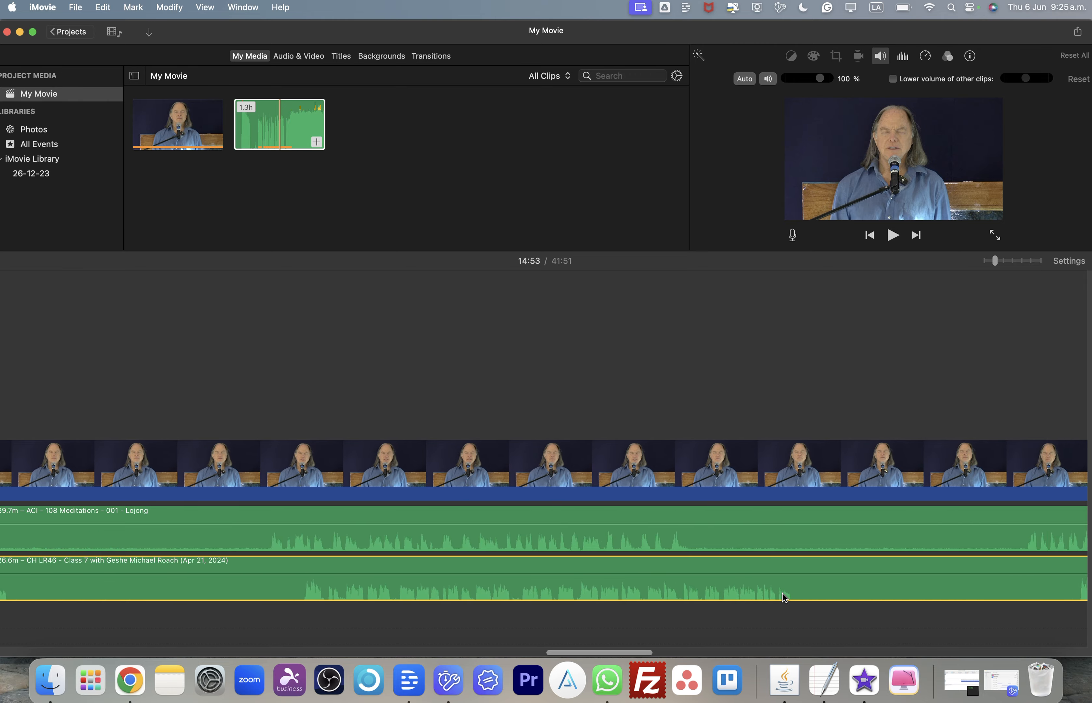
scroll(784, 597, right, 8)
scroll(784, 597, right, 10)
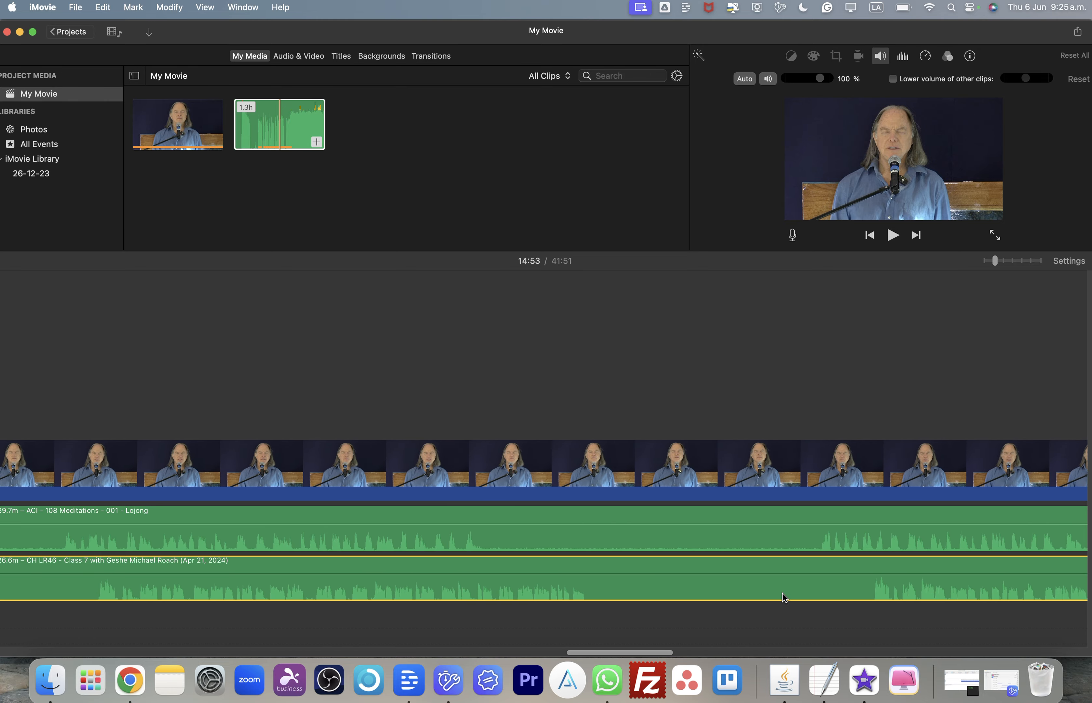
scroll(784, 597, right, 15)
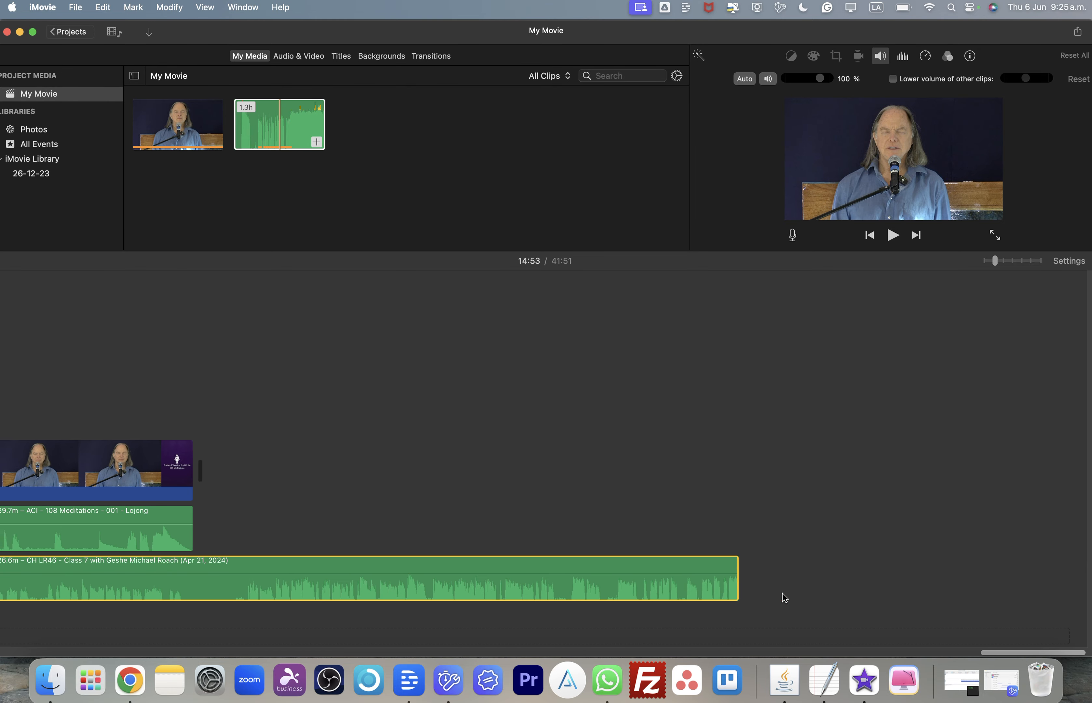
scroll(784, 597, left, 10)
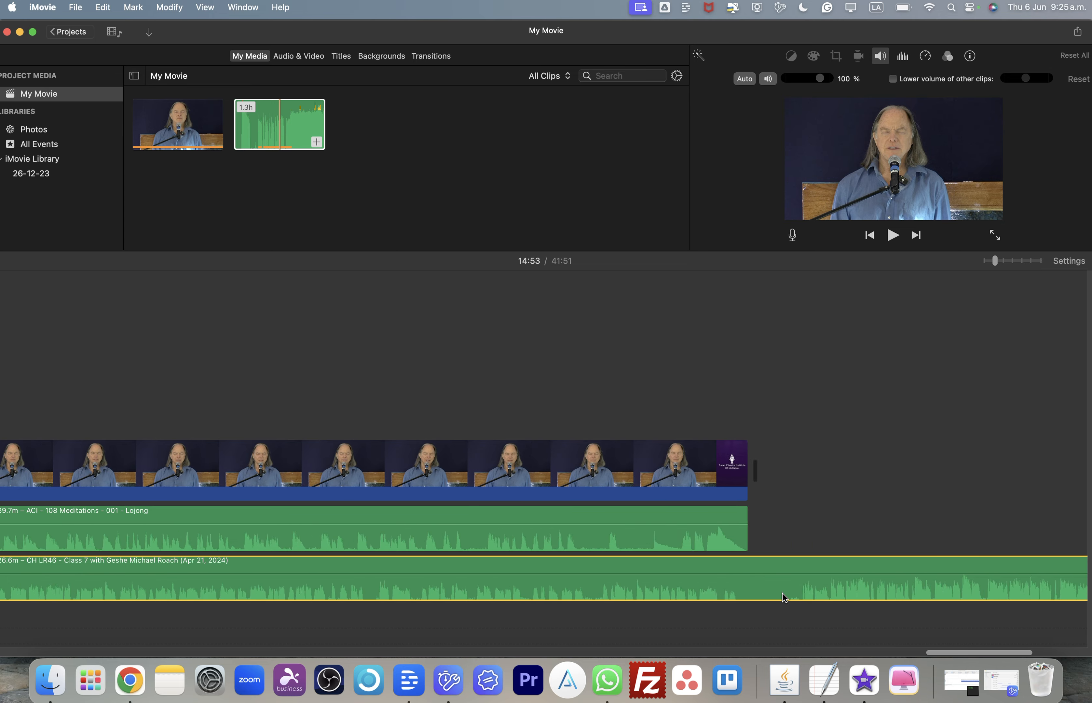
scroll(784, 597, left, 15)
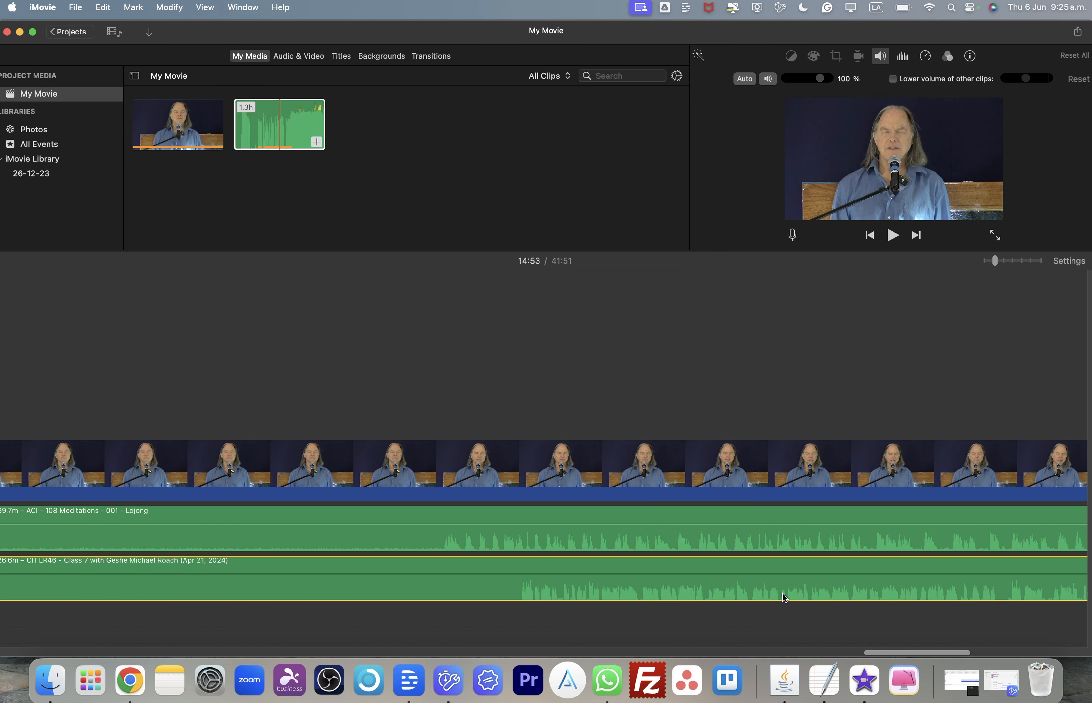
scroll(784, 597, left, 10)
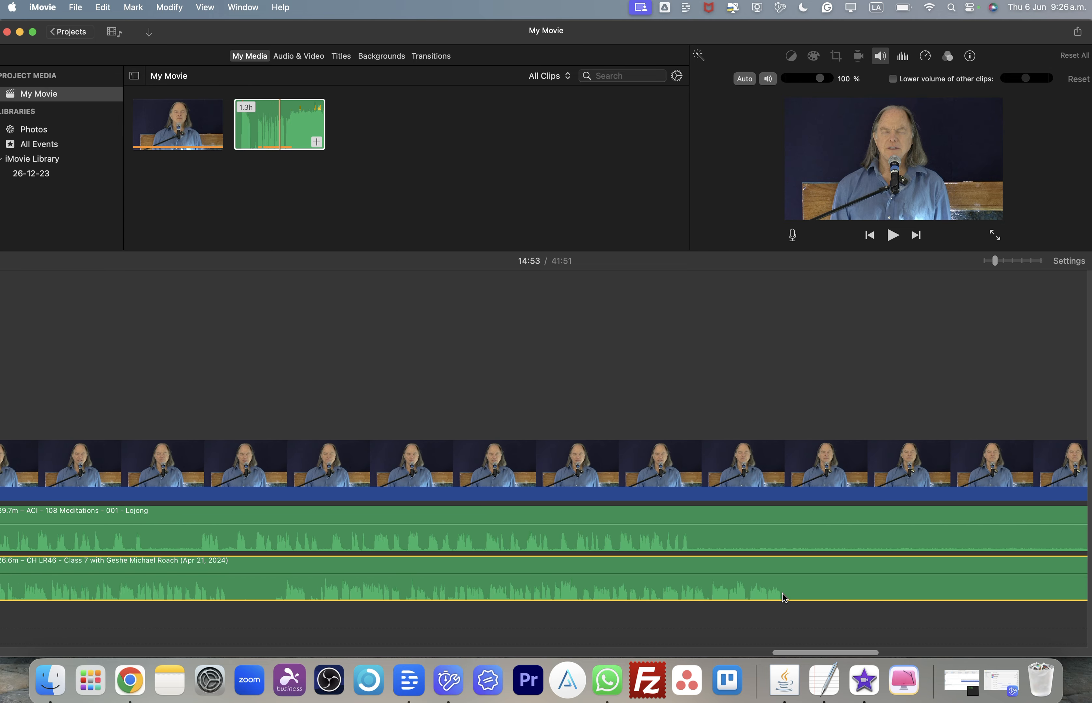
scroll(784, 597, left, 20)
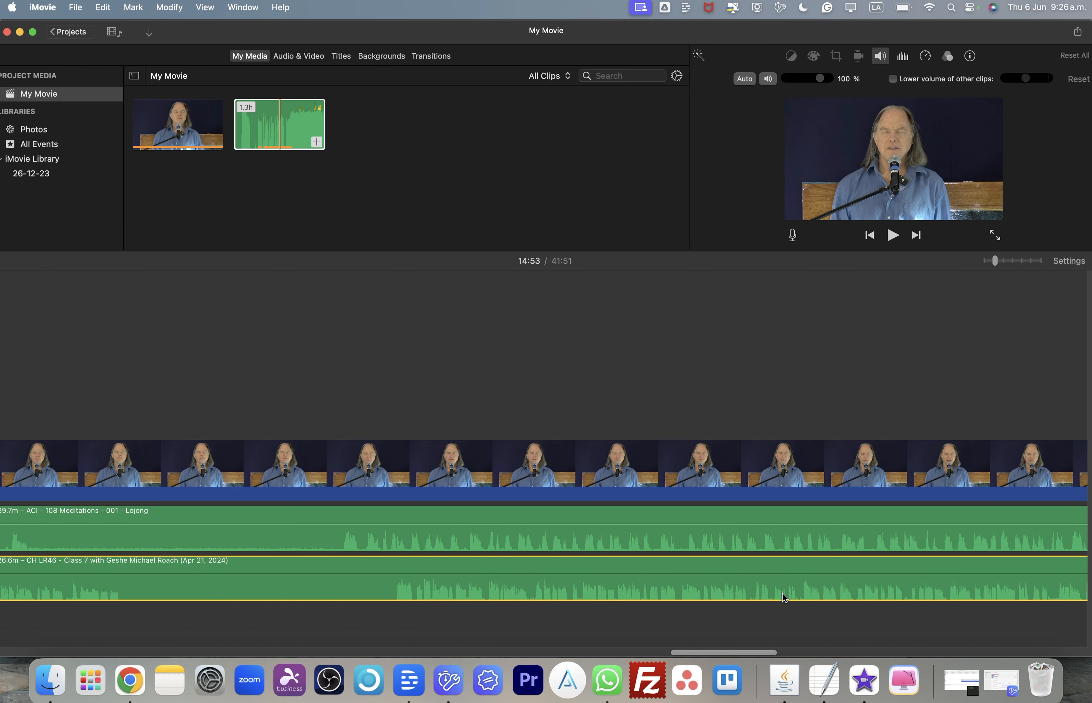
scroll(784, 597, left, 12)
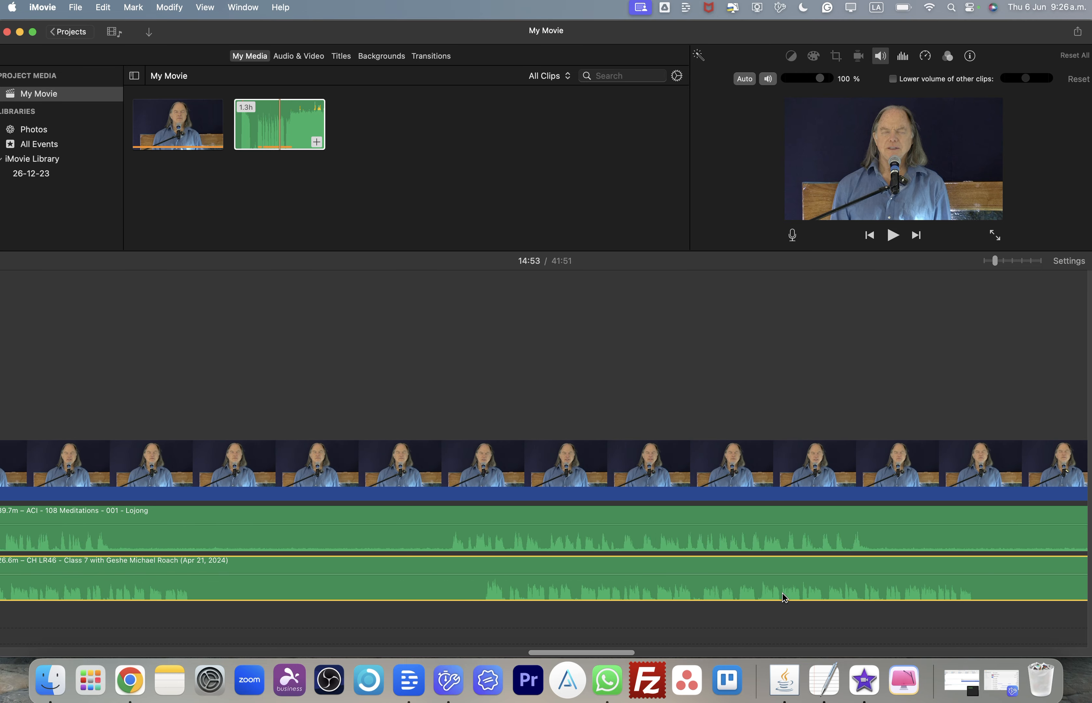
scroll(784, 597, left, 4)
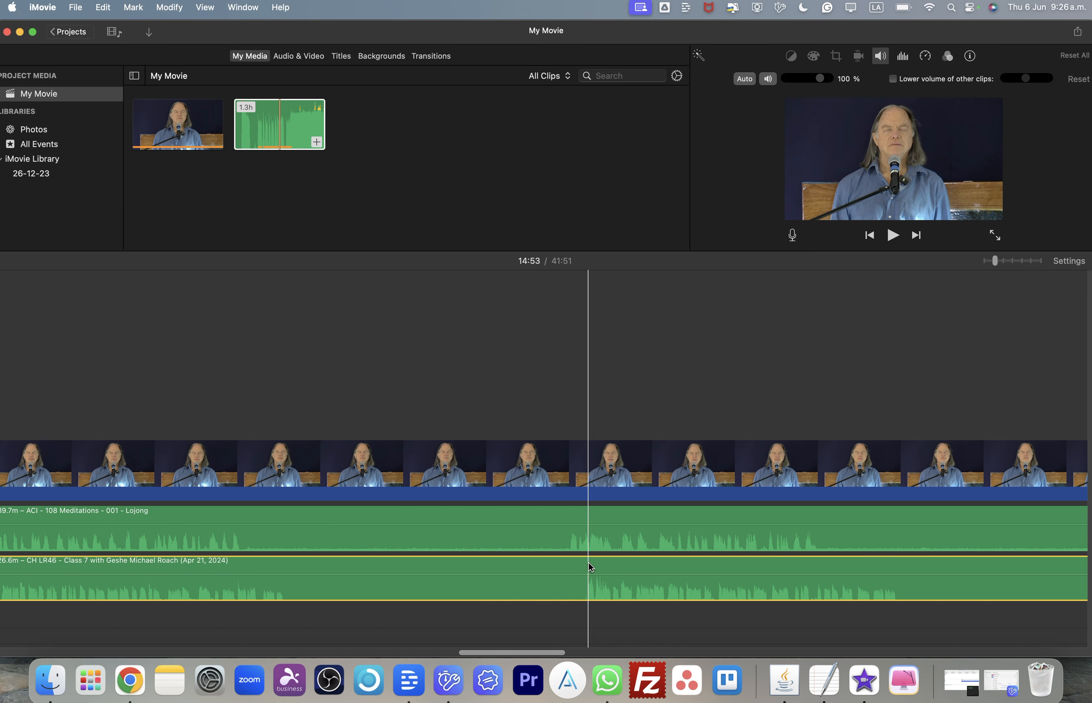
scroll(513, 571, left, 5)
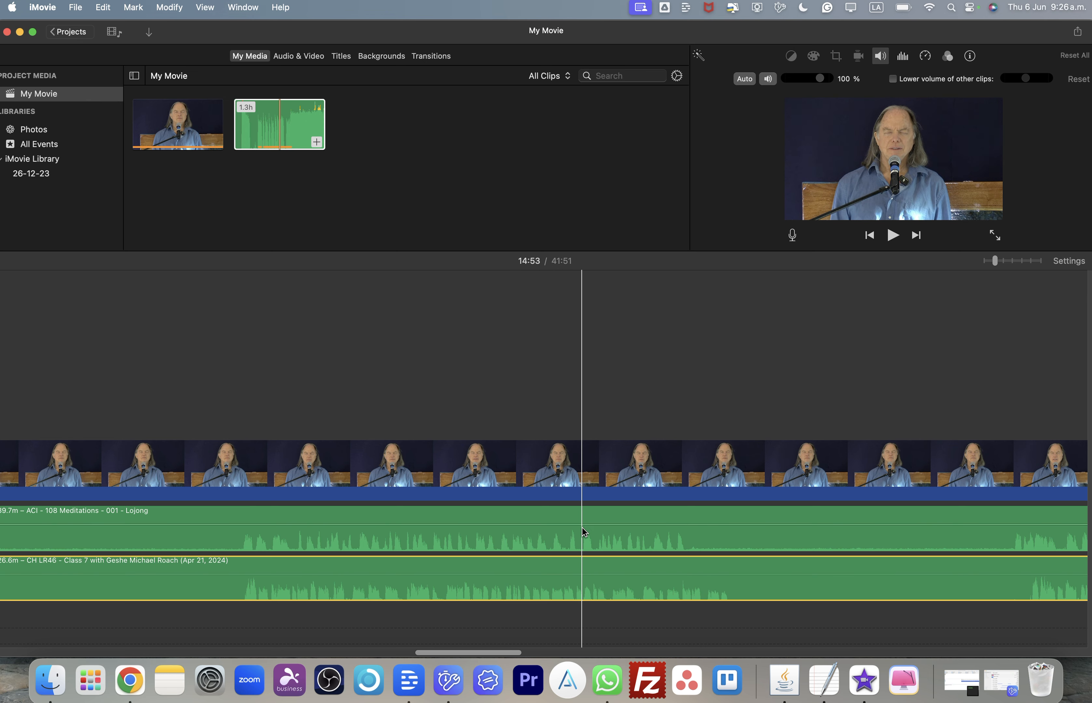
scroll(581, 527, right, 5)
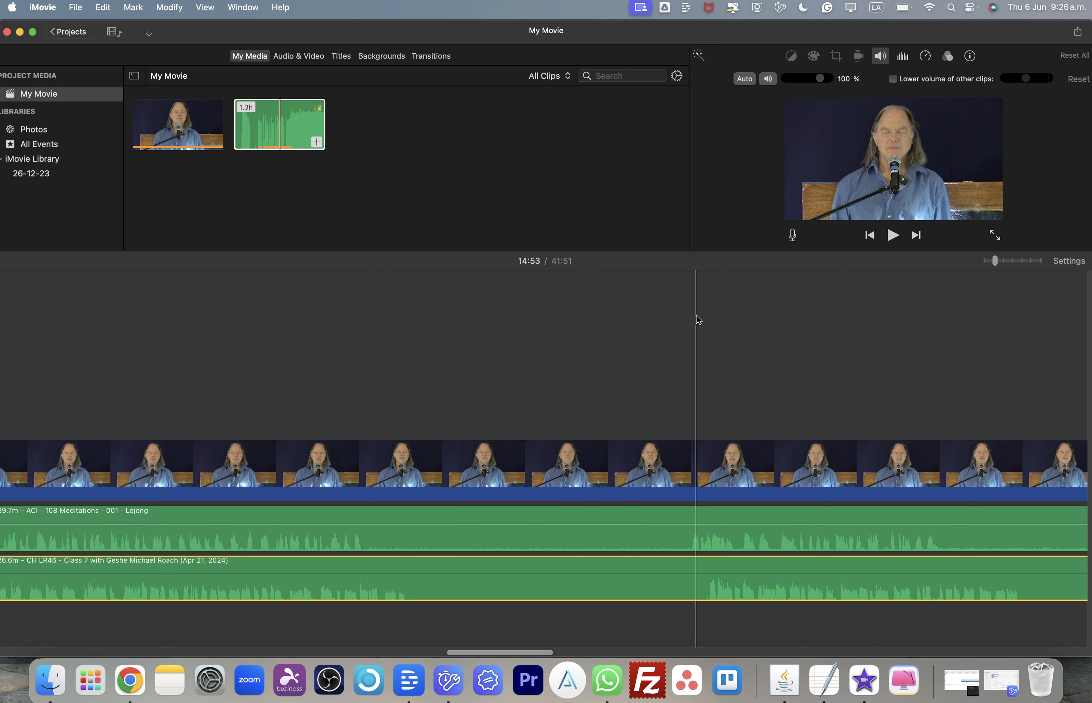
- Split the lecture audio clip at about 20:32 and realign its second part with the Lojong audio
click(688, 271)
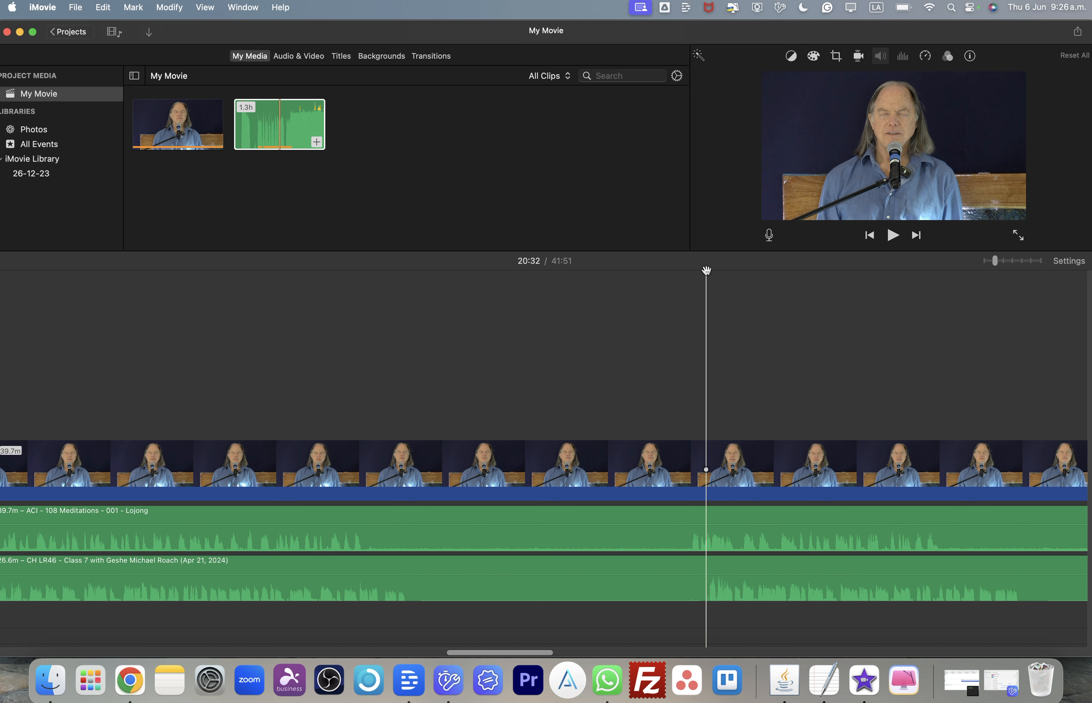
drag(706, 271, 706, 272)
click(710, 598)
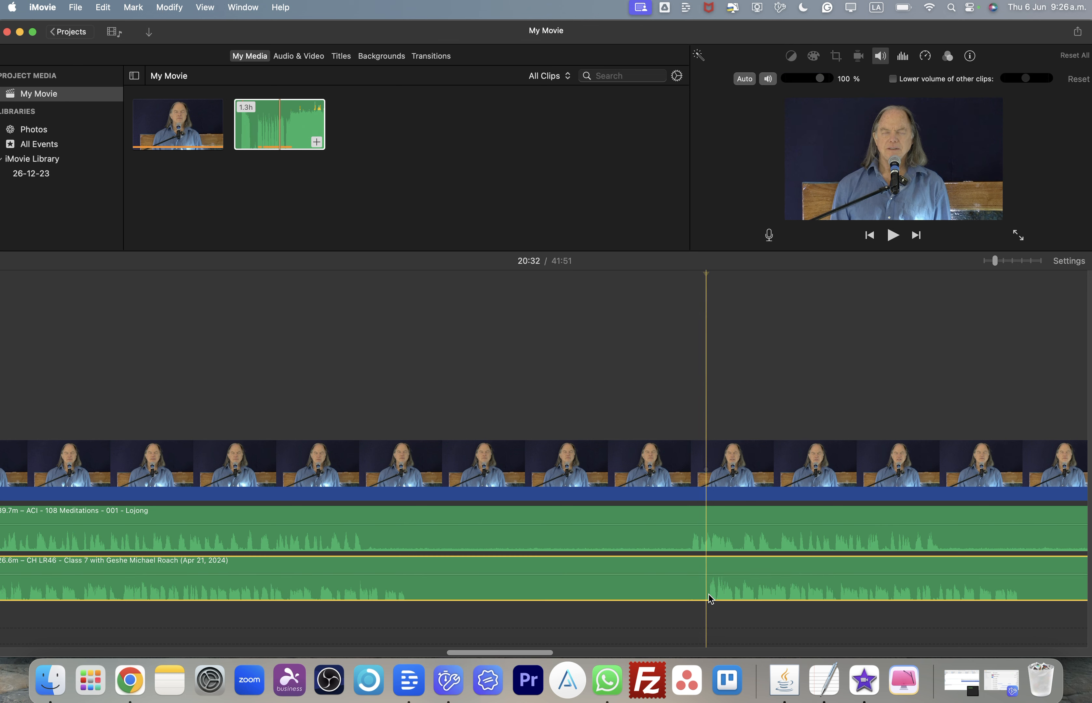
right_click(759, 507)
click(759, 504)
drag(764, 576, 761, 584)
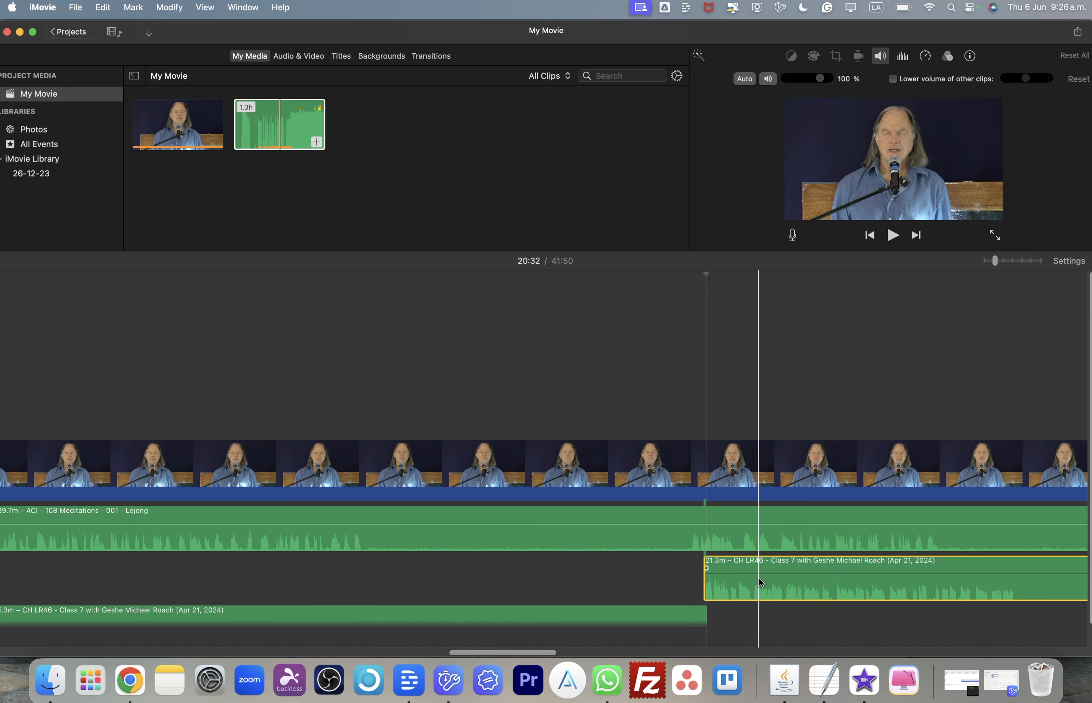
click(650, 267)
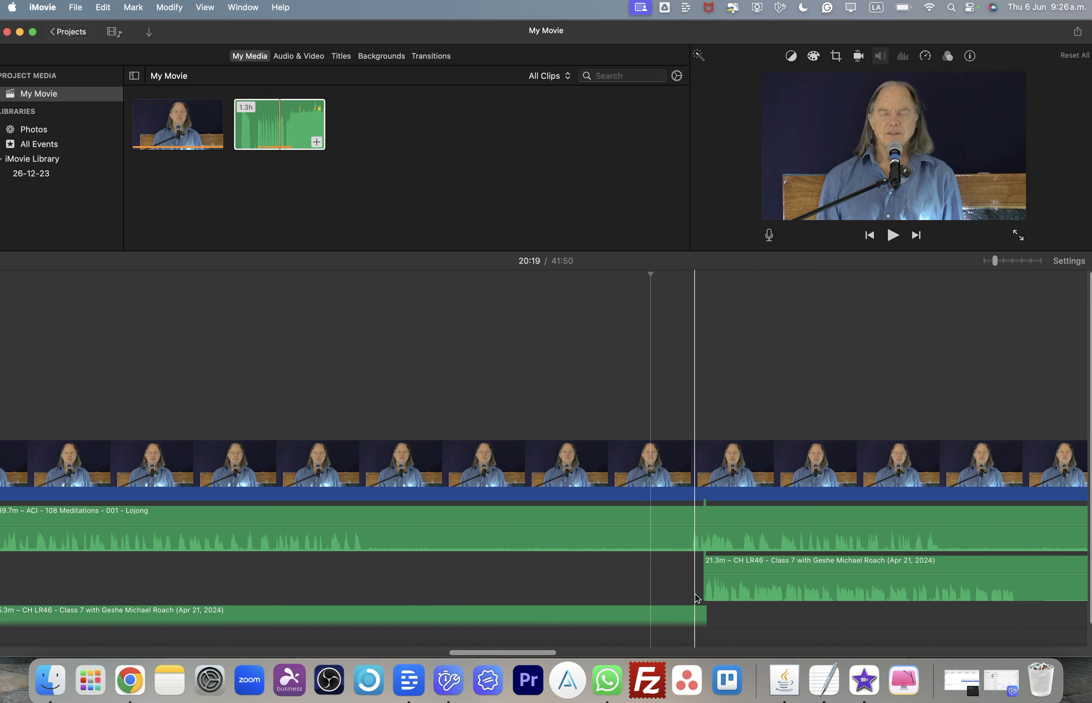
mouse_move(703, 619)
mouse_down()
mouse_move(666, 618)
mouse_move(663, 596)
mouse_move(689, 592)
mouse_move(707, 602)
mouse_move(660, 610)
mouse_move(682, 604)
mouse_move(711, 567)
mouse_up()
click(723, 571)
- Scroll along the timeline comparing the realigned lecture audio waveform with the Lojong audio after the 20:32 split
scroll(711, 567, right, 2)
scroll(711, 566, right, 5)
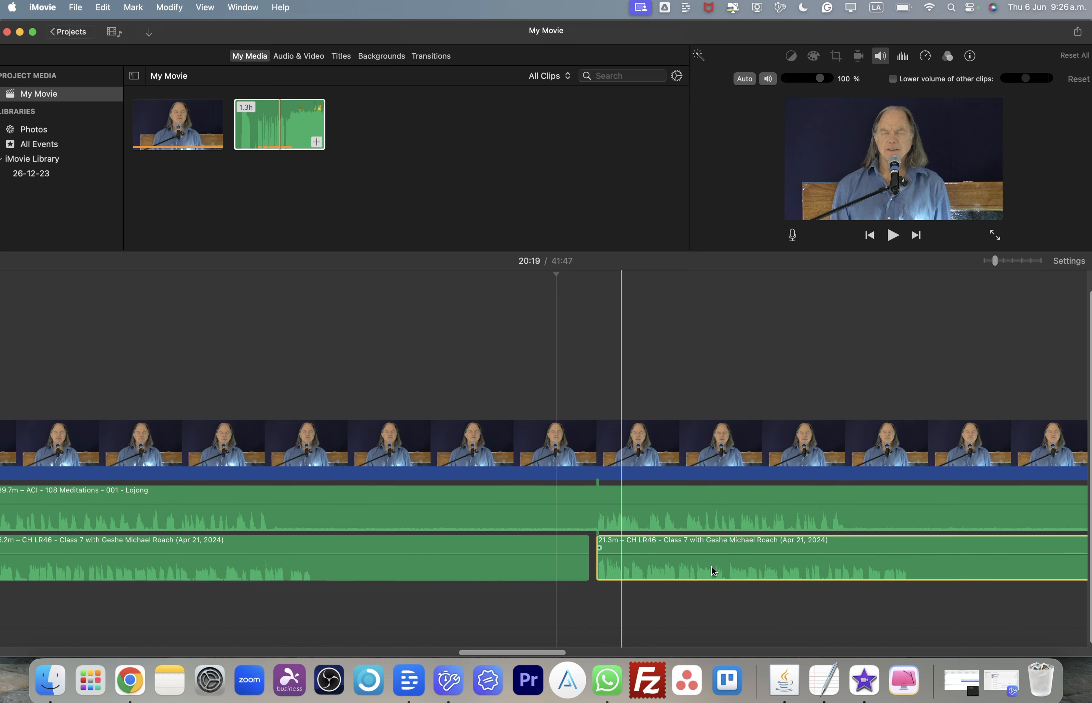
click(607, 596)
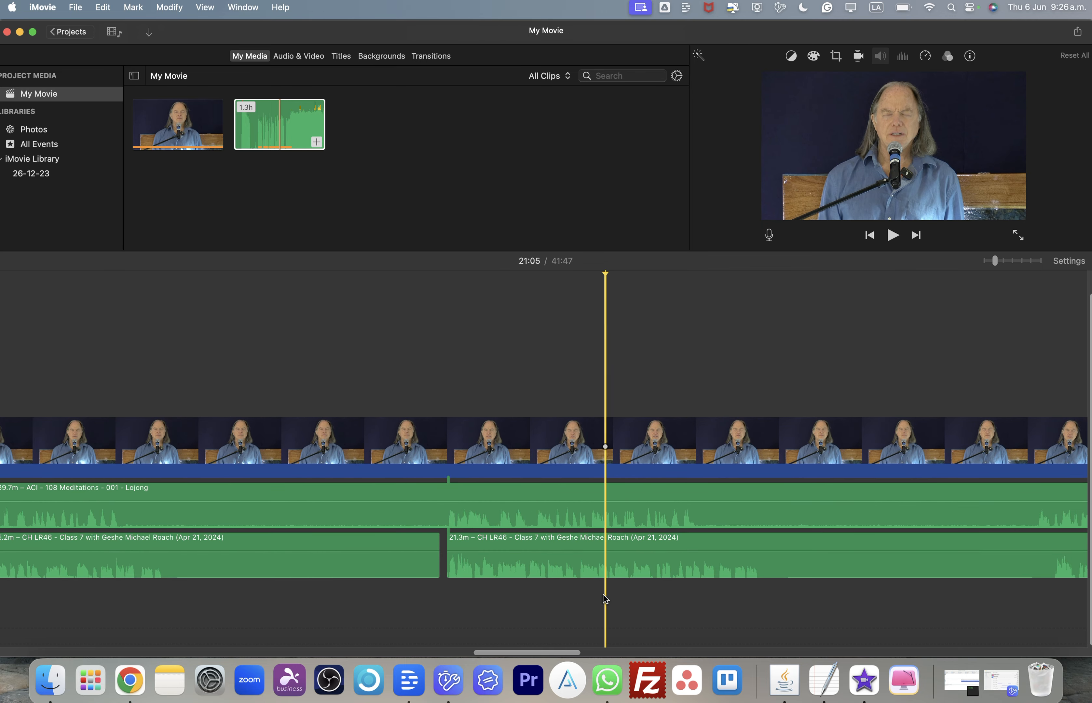
scroll(586, 606, left, 7)
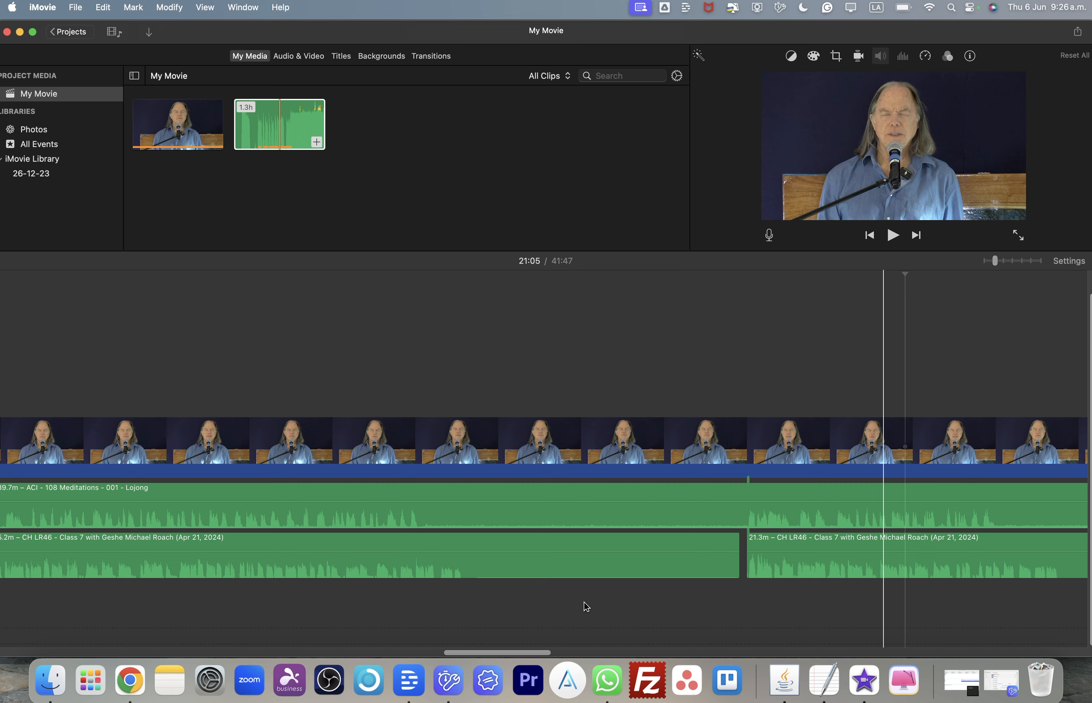
scroll(587, 606, left, 7)
scroll(587, 606, right, 2)
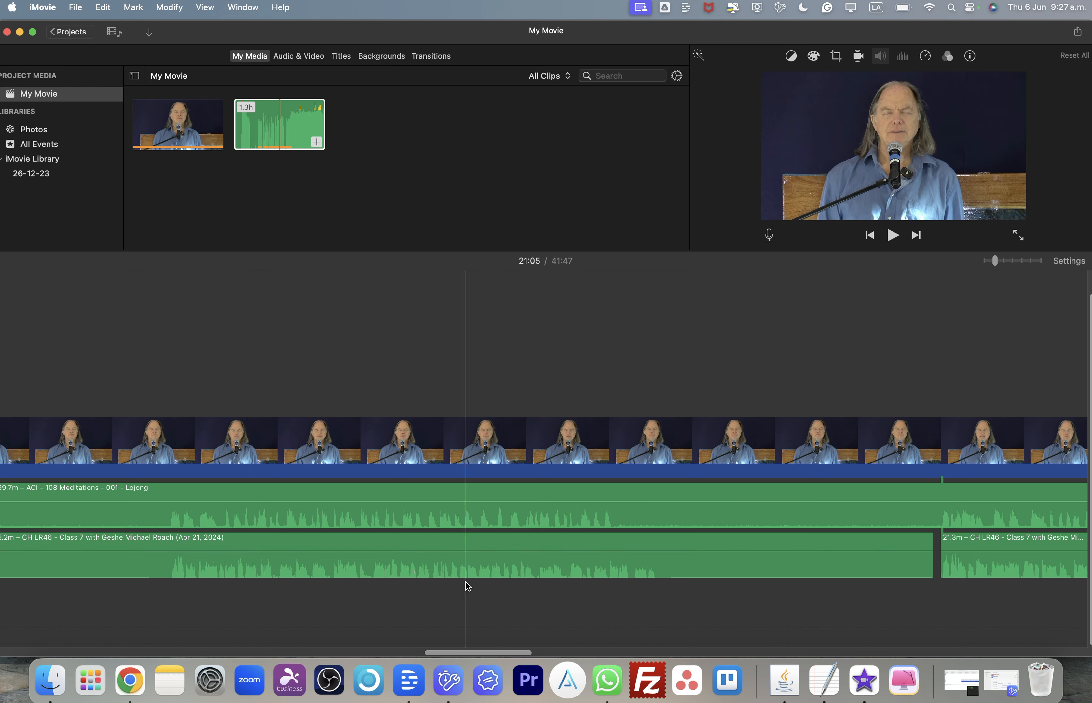
scroll(479, 577, right, 3)
scroll(478, 575, right, 9)
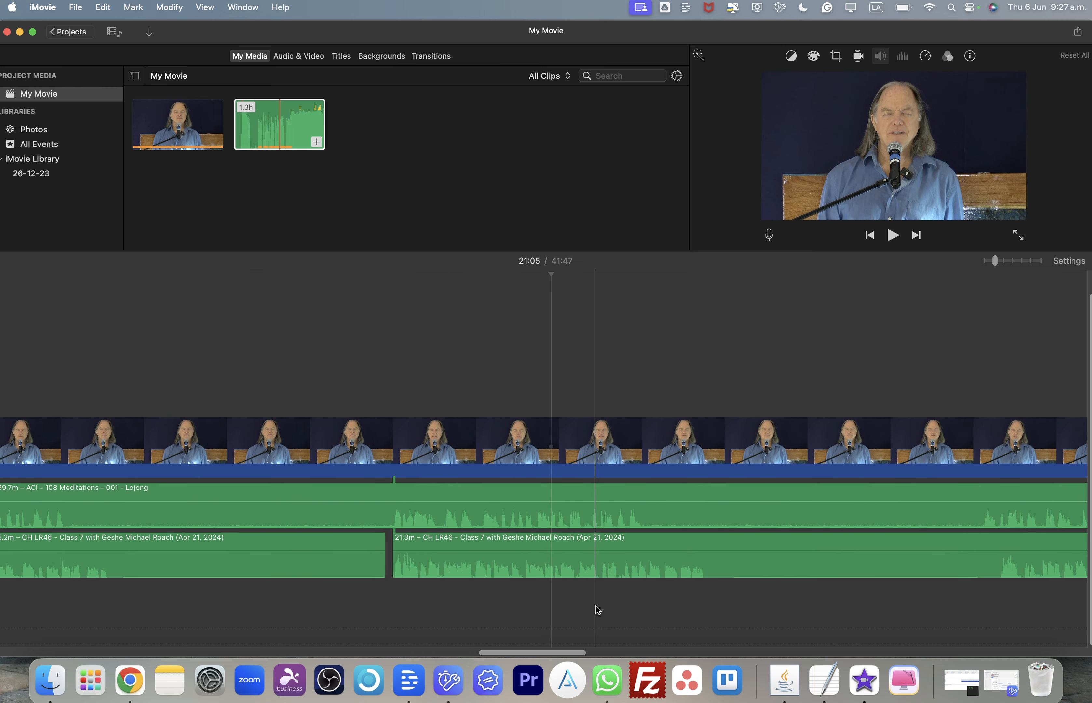
scroll(597, 608, right, 3)
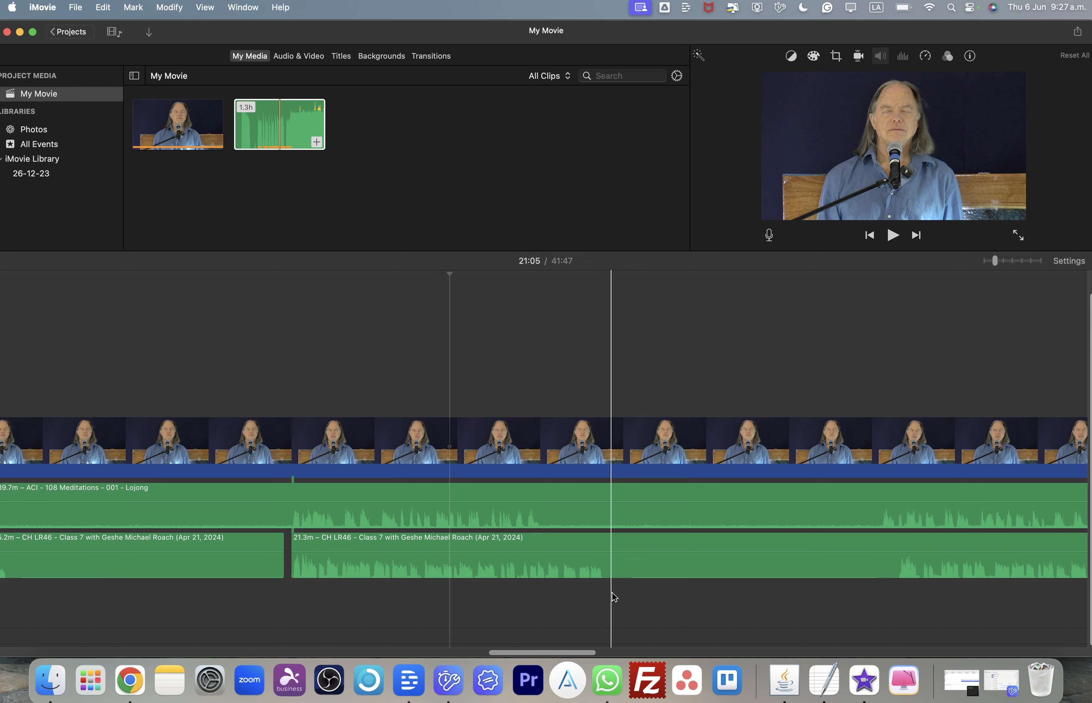
scroll(592, 594, right, 4)
scroll(594, 598, right, 4)
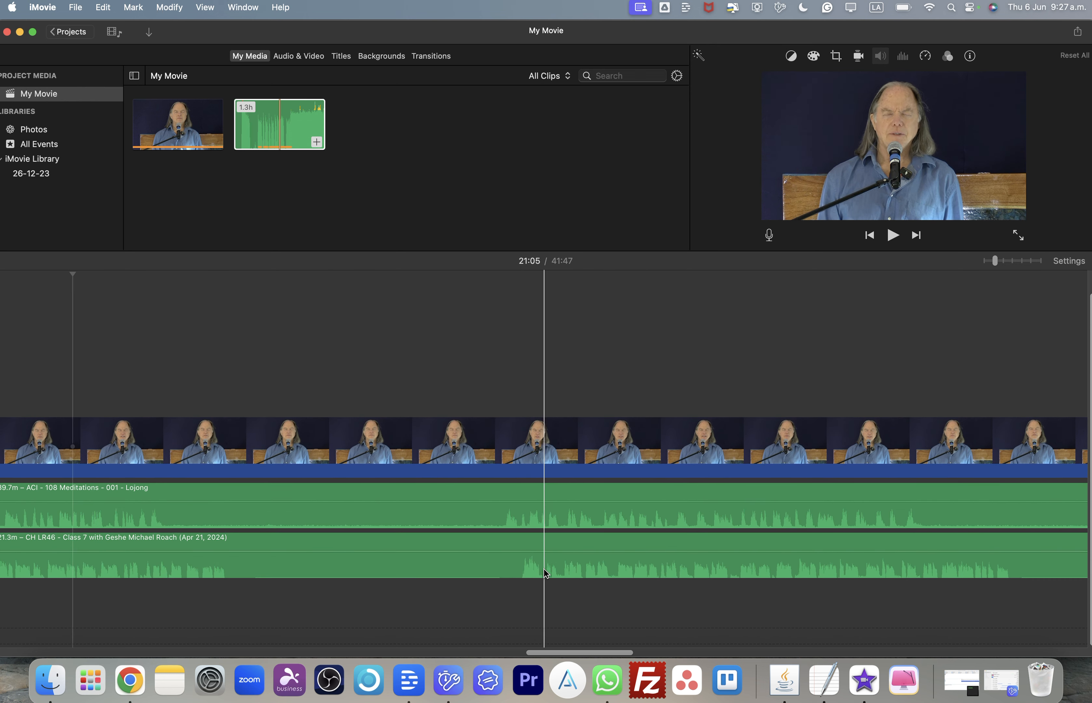
- Split the lecture audio clip at about 22:45, trim the start of the second part and shift it slightly earlier
click(518, 563)
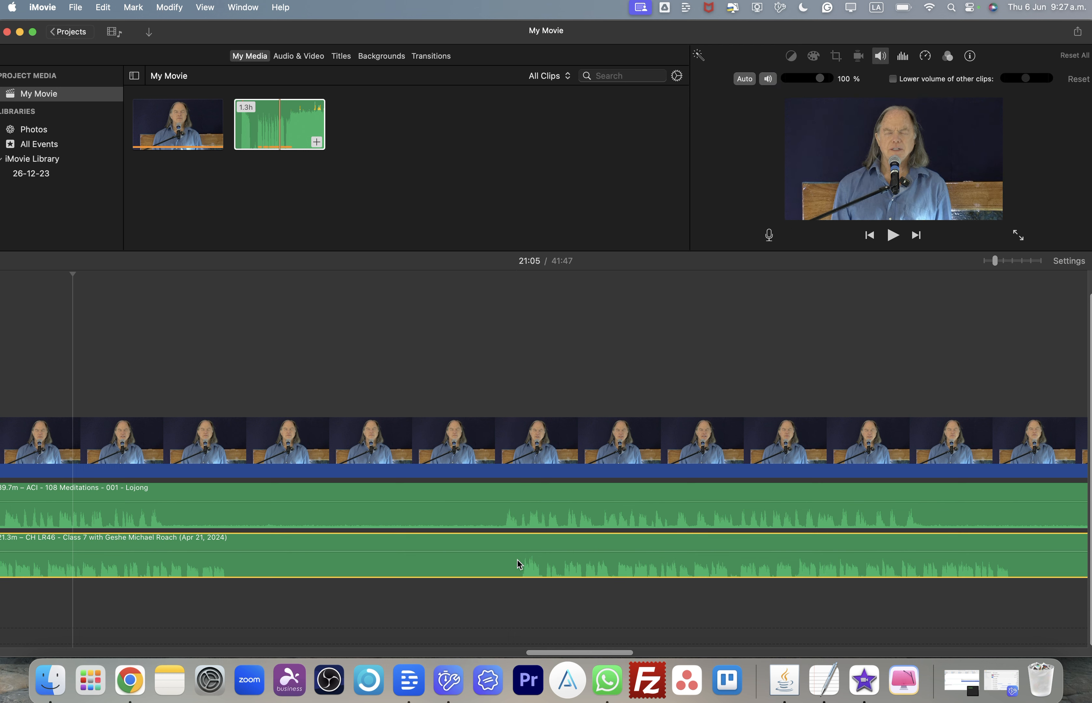
click(513, 271)
click(494, 271)
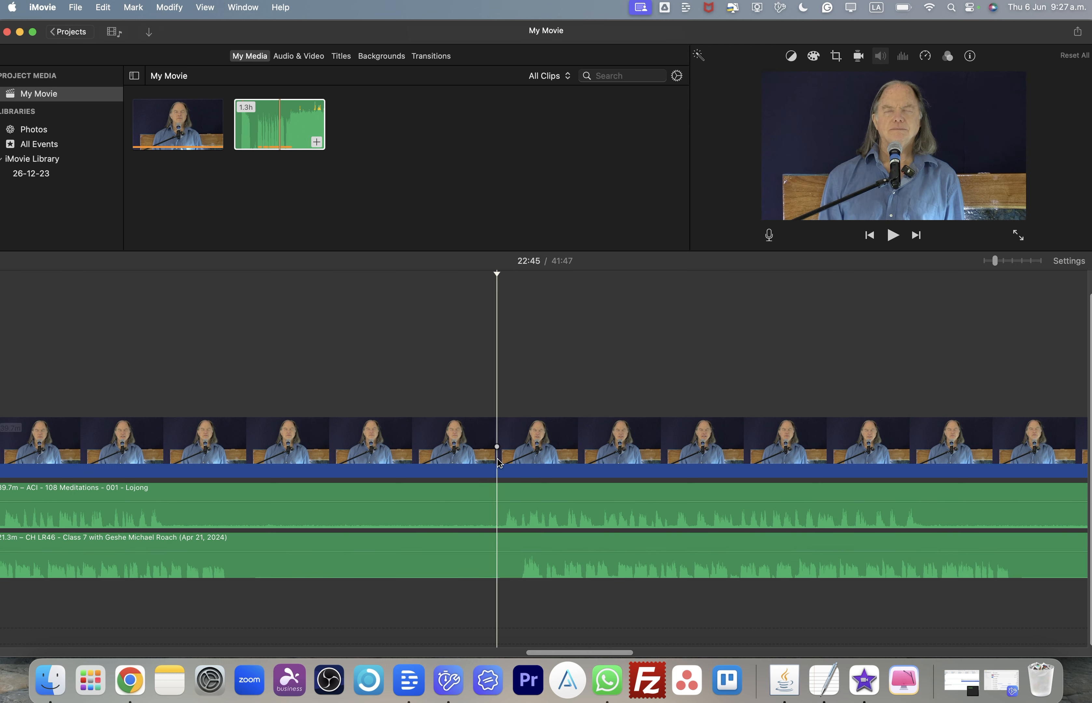
right_click(496, 567)
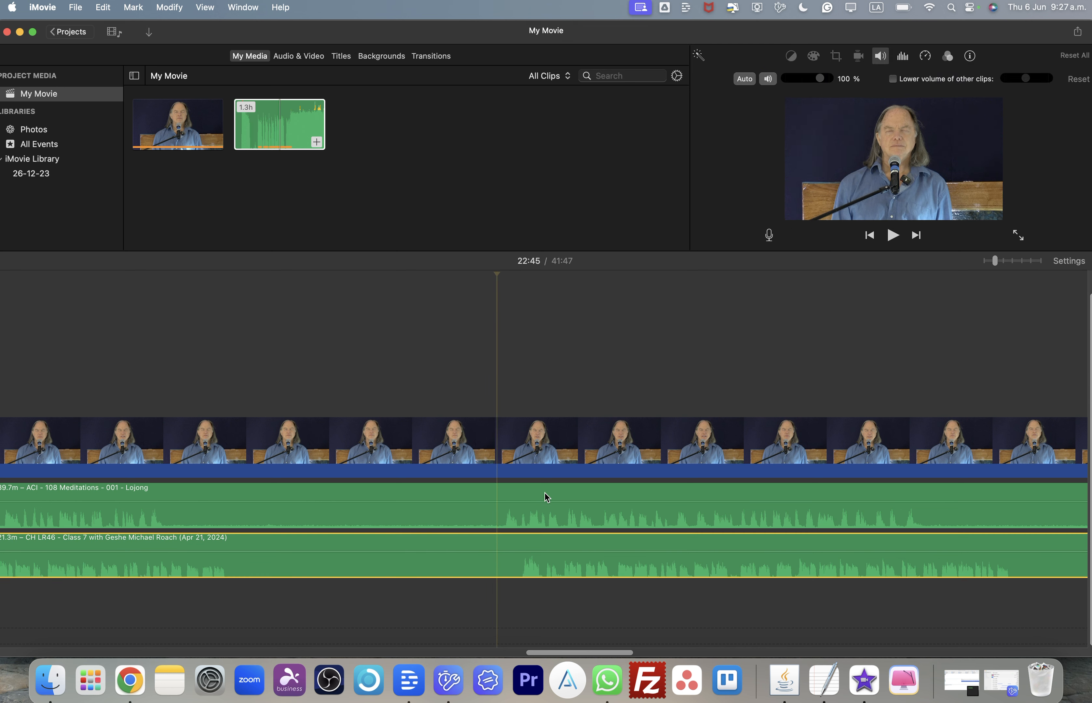
click(540, 502)
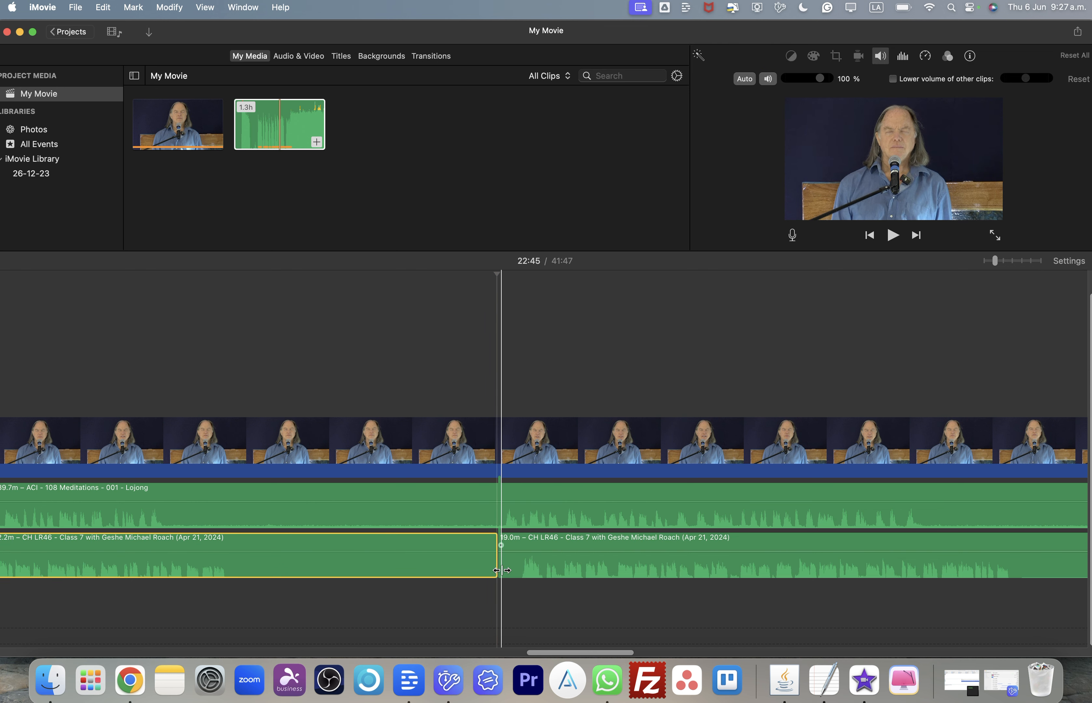
drag(500, 571, 517, 566)
drag(607, 558, 593, 558)
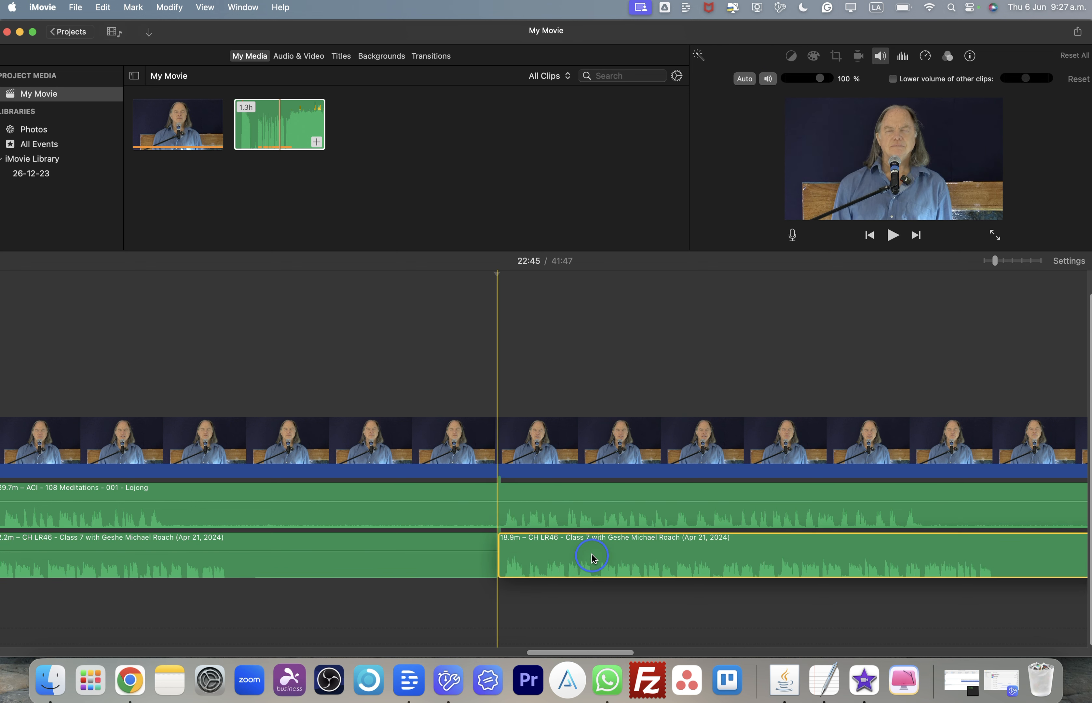
- Scroll through the later part of the timeline checking where the lecture audio drifts from the Lojong audio
scroll(706, 545, right, 10)
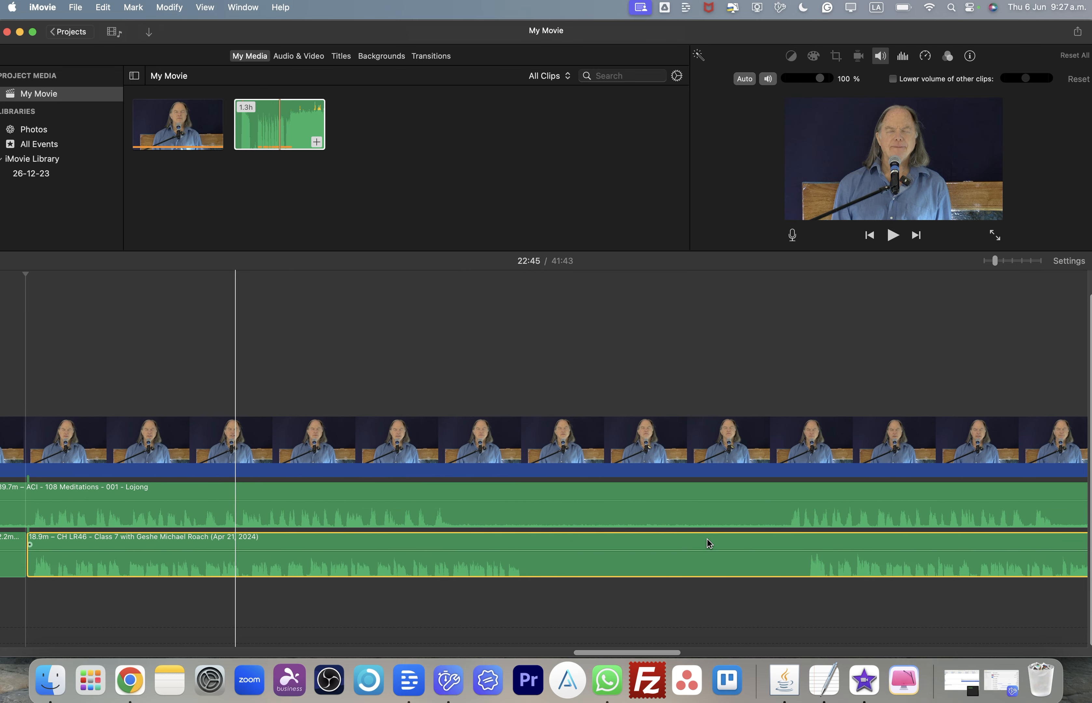
click(768, 445)
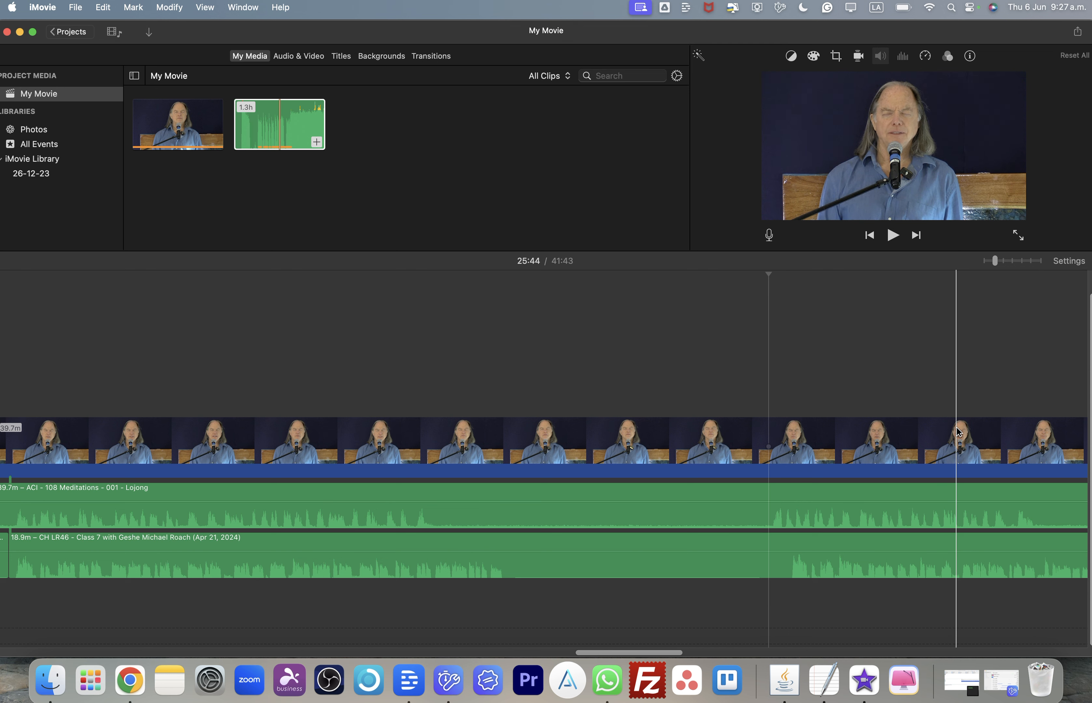
click(1080, 386)
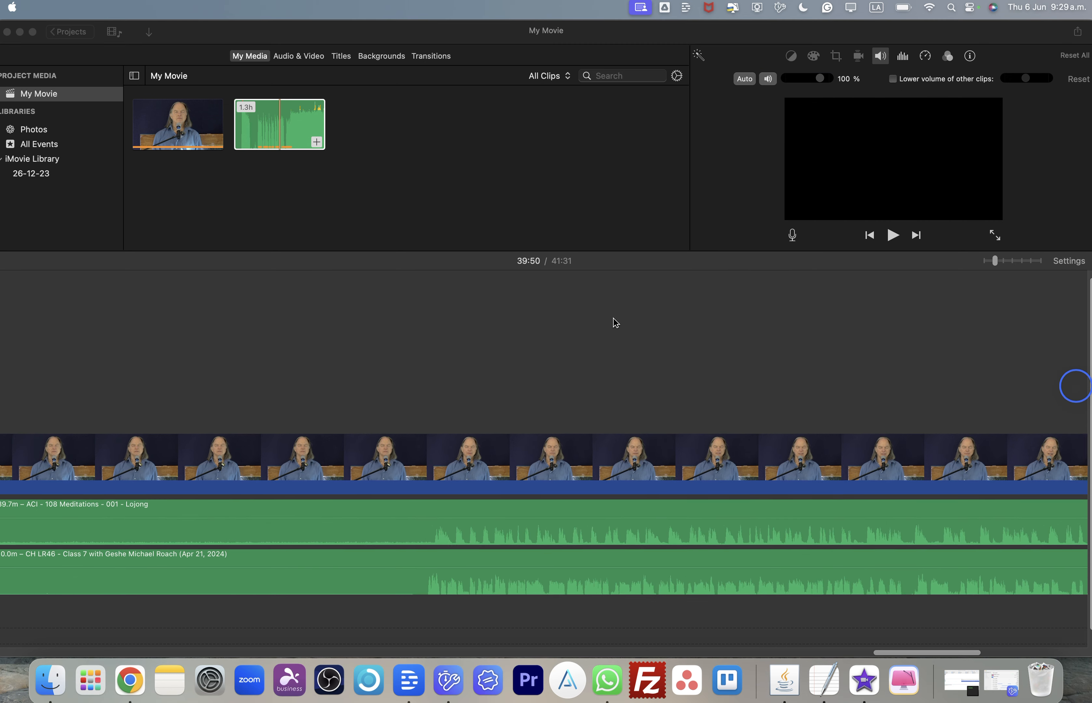
scroll(613, 319, left, 10)
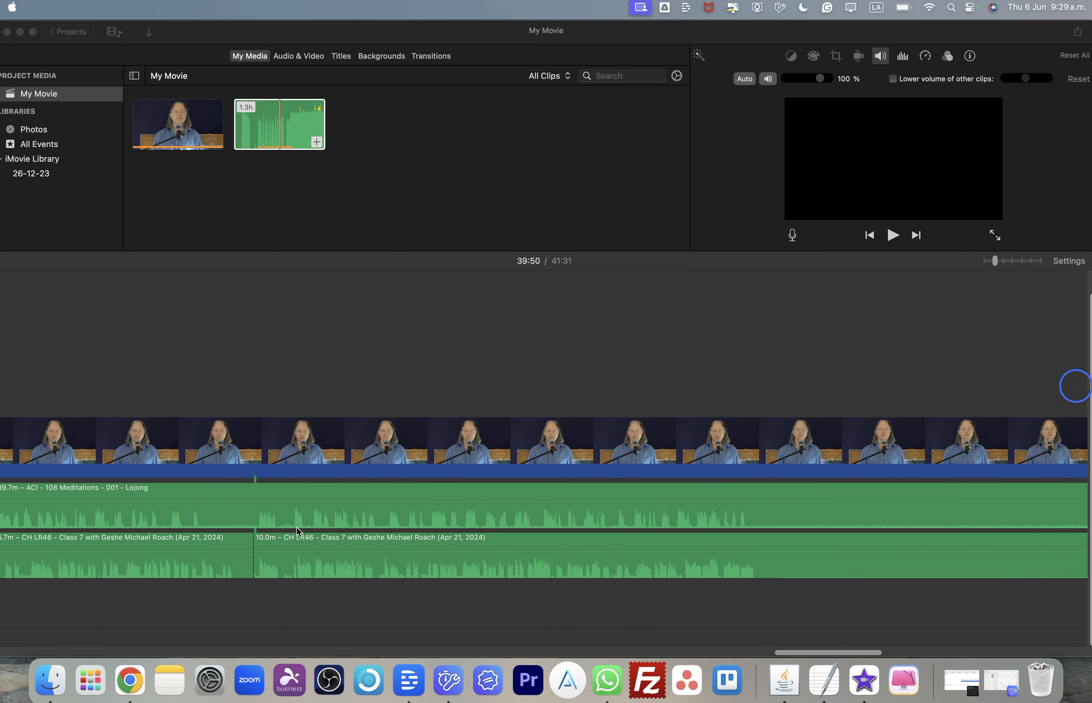
scroll(294, 542, left, 3)
scroll(294, 542, right, 5)
scroll(297, 547, right, 10)
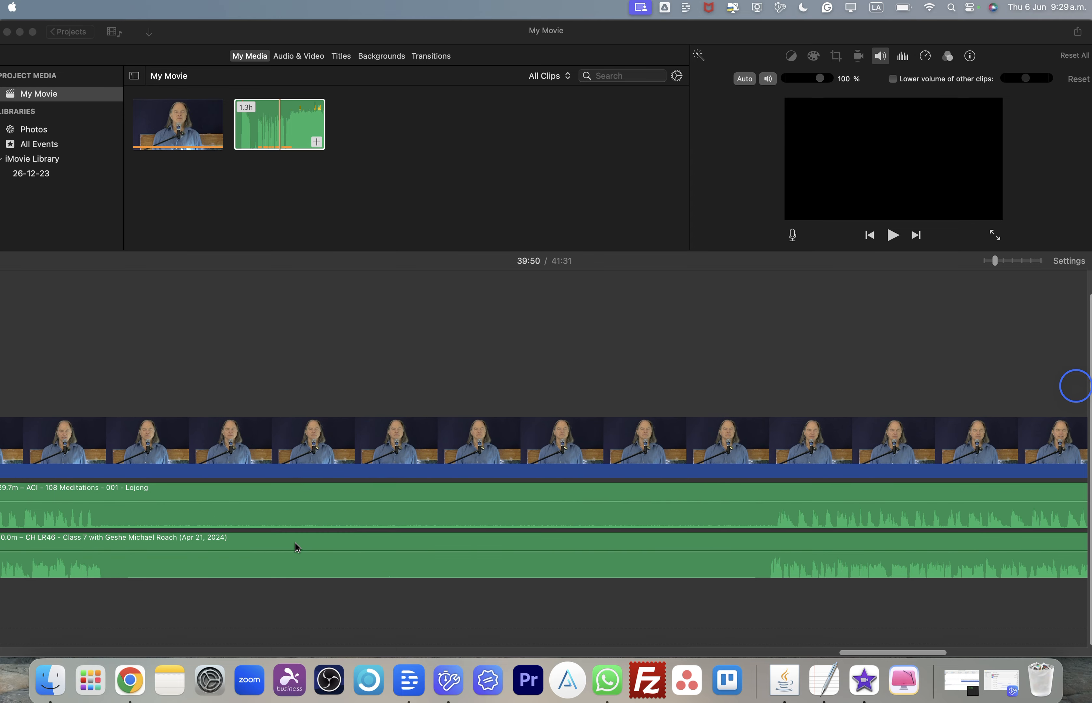
scroll(569, 558, right, 6)
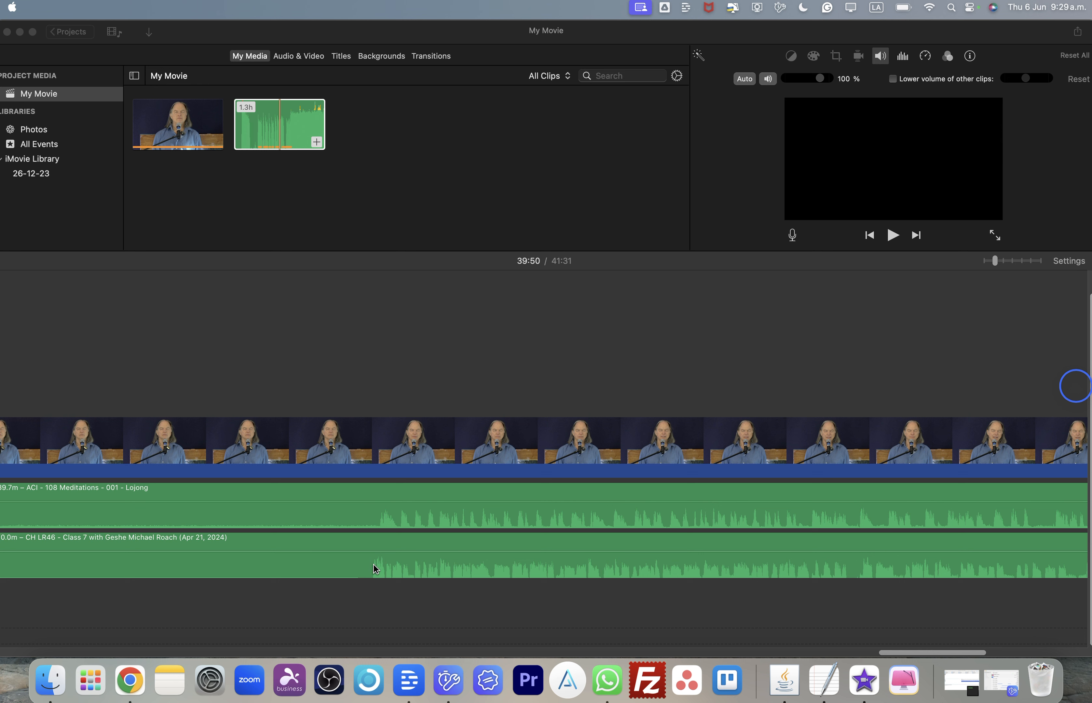
- Split the lecture audio clip at about 36:02 and nudge the second part to line up with the Lojong audio
click(375, 267)
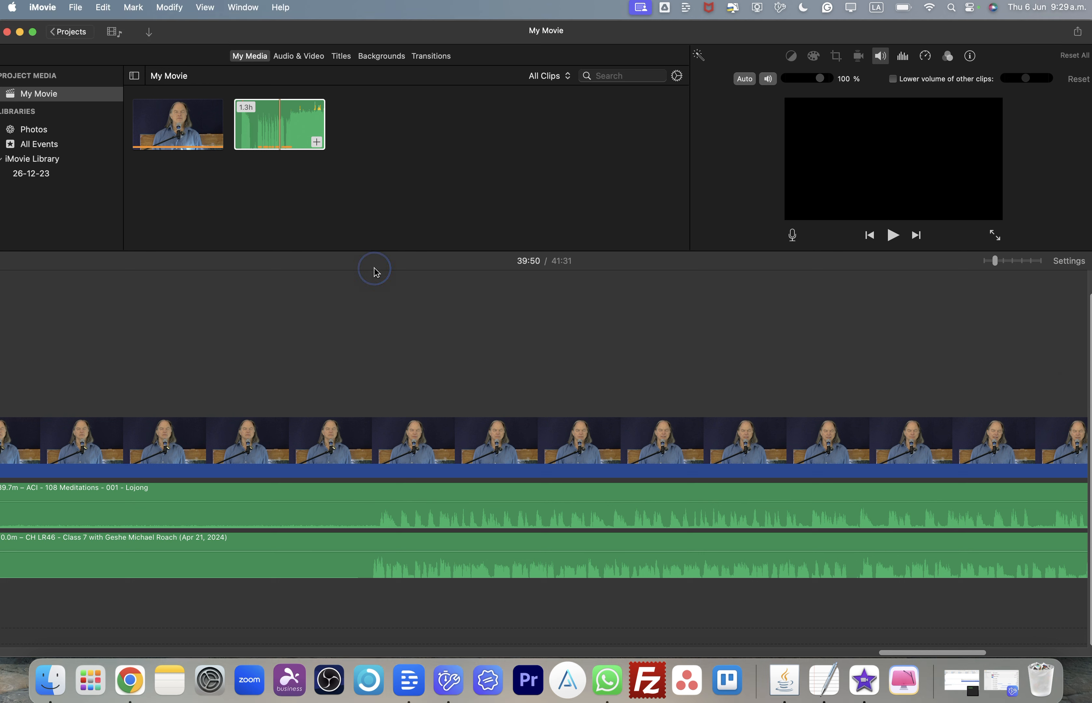
click(361, 249)
click(362, 275)
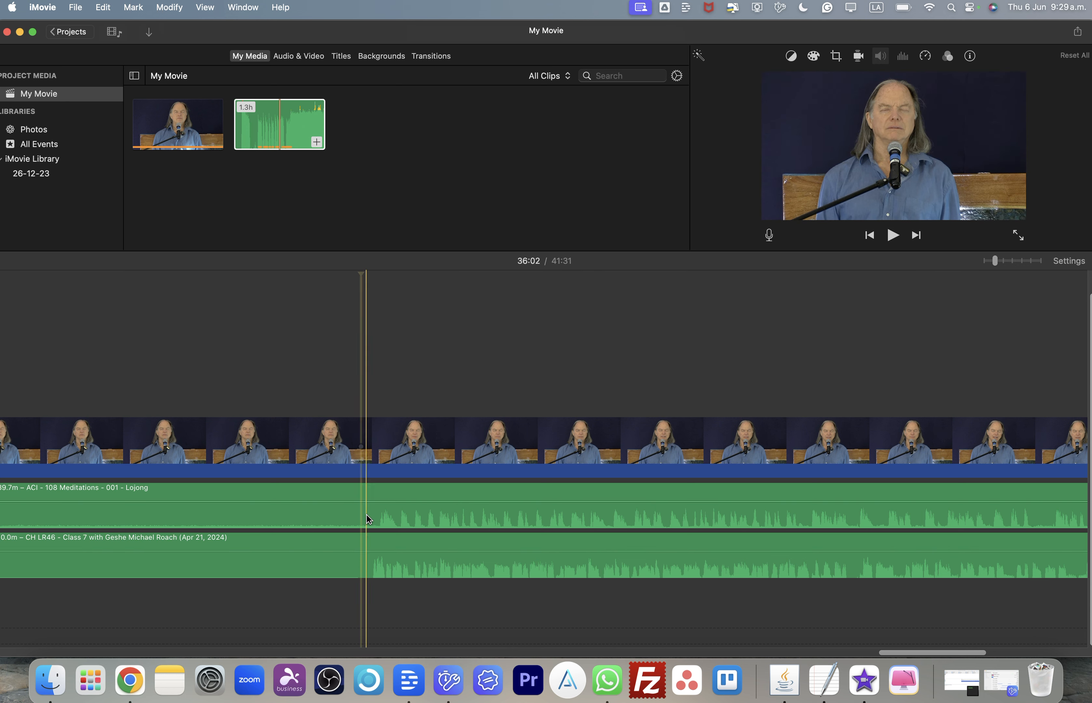
click(361, 569)
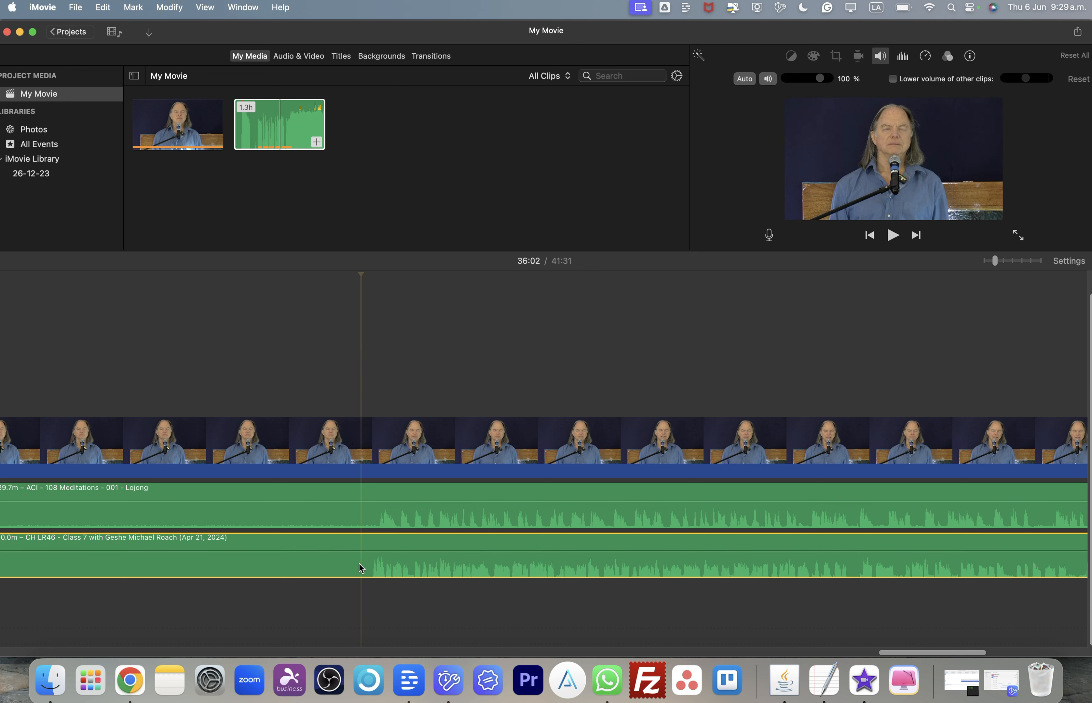
key(super+b)
click(422, 567)
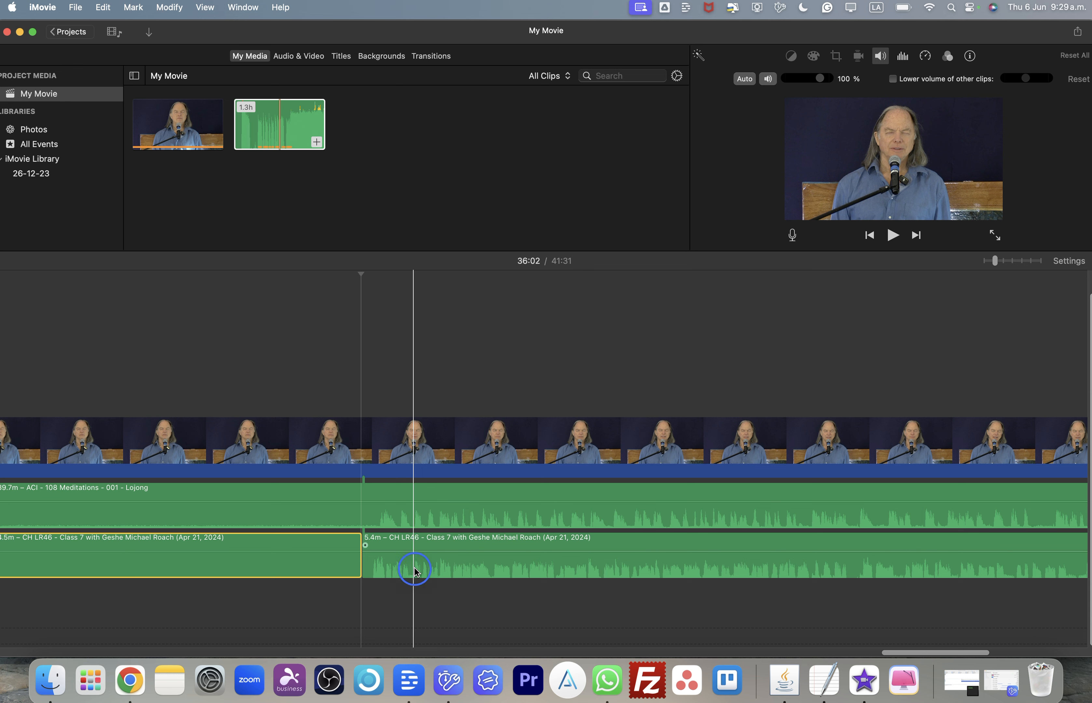
drag(424, 567, 422, 568)
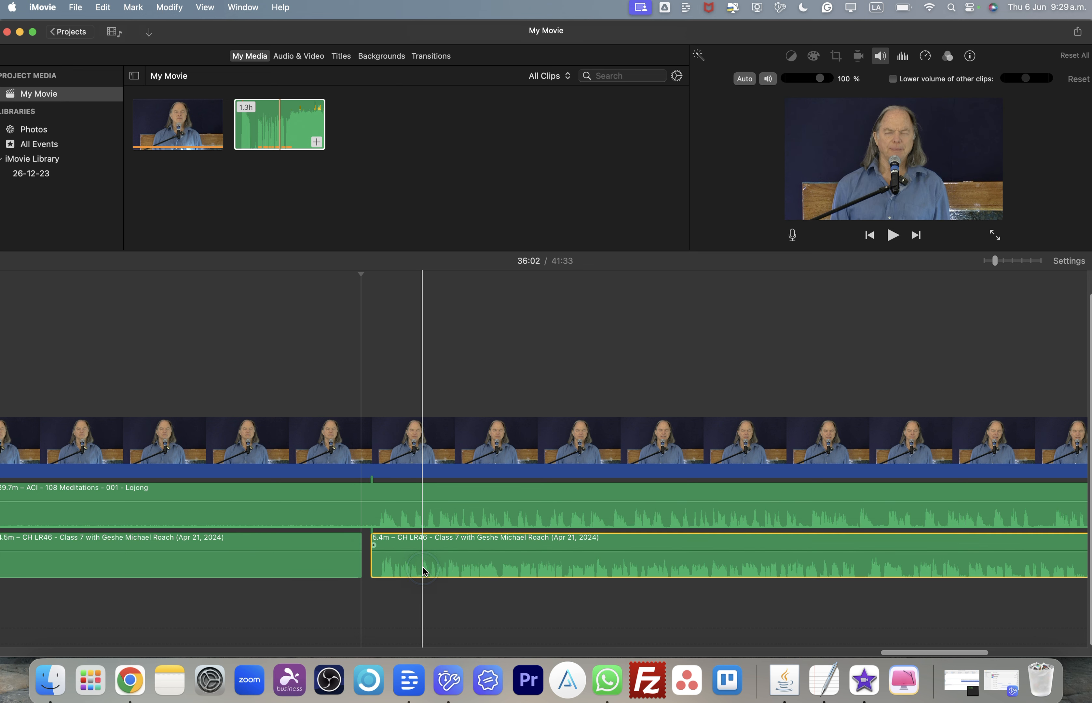
- Play back the end of the project to check the lecture audio against the video's ending
scroll(506, 568, right, 10)
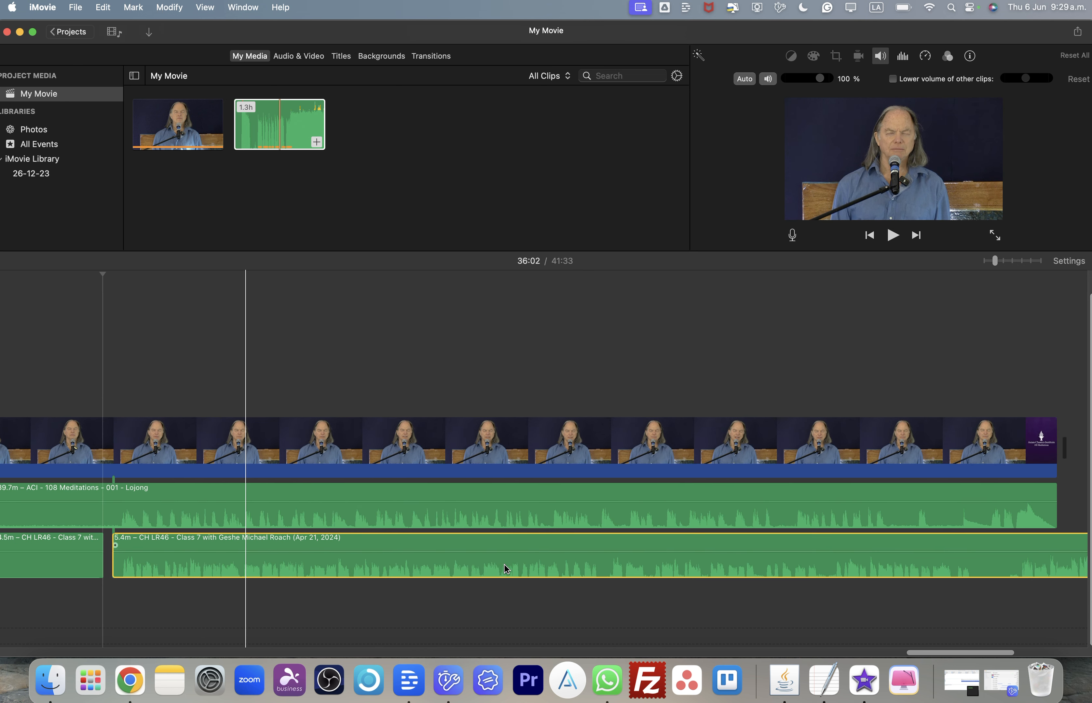
scroll(504, 565, right, 2)
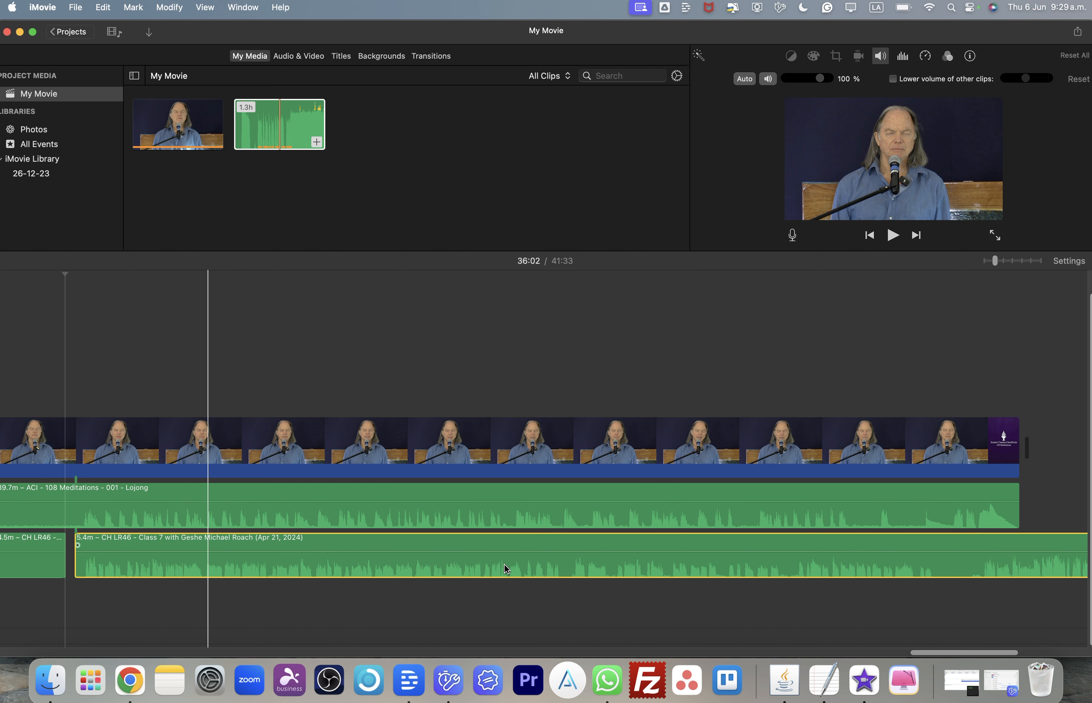
scroll(559, 566, right, 8)
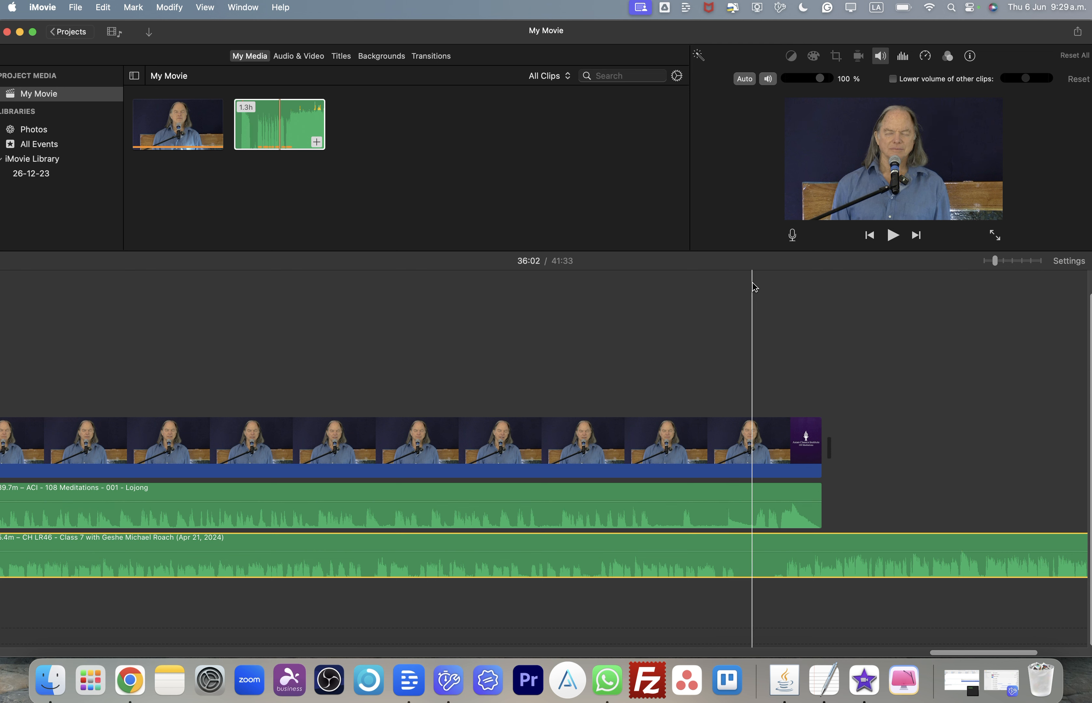
click(738, 272)
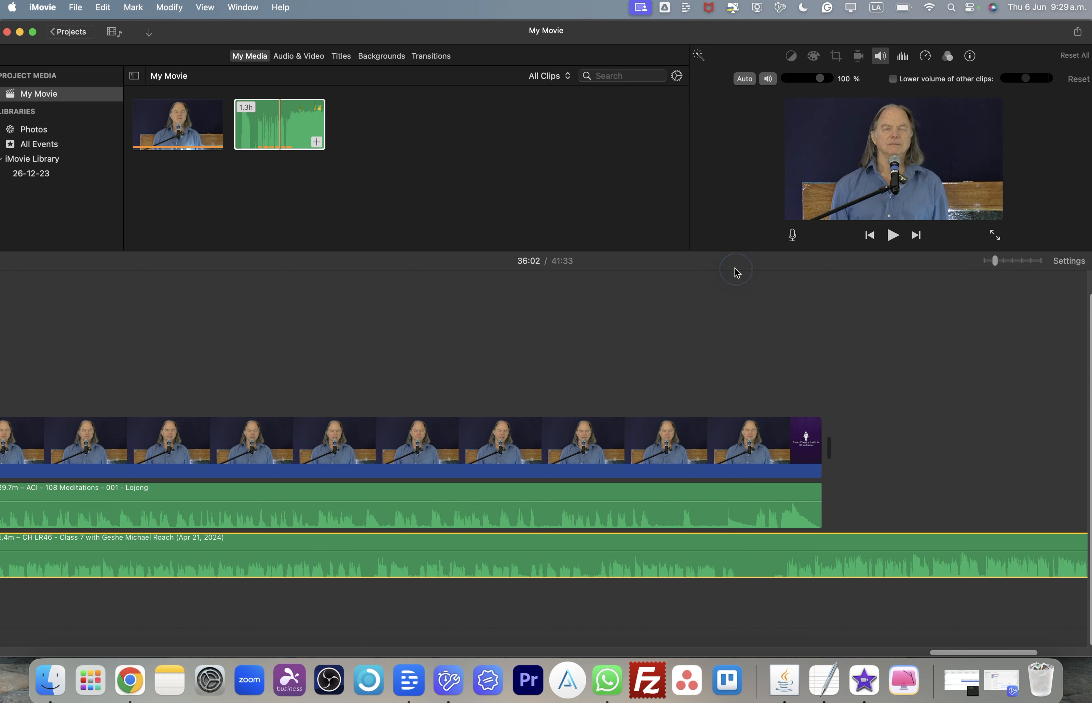
click(736, 273)
click(729, 274)
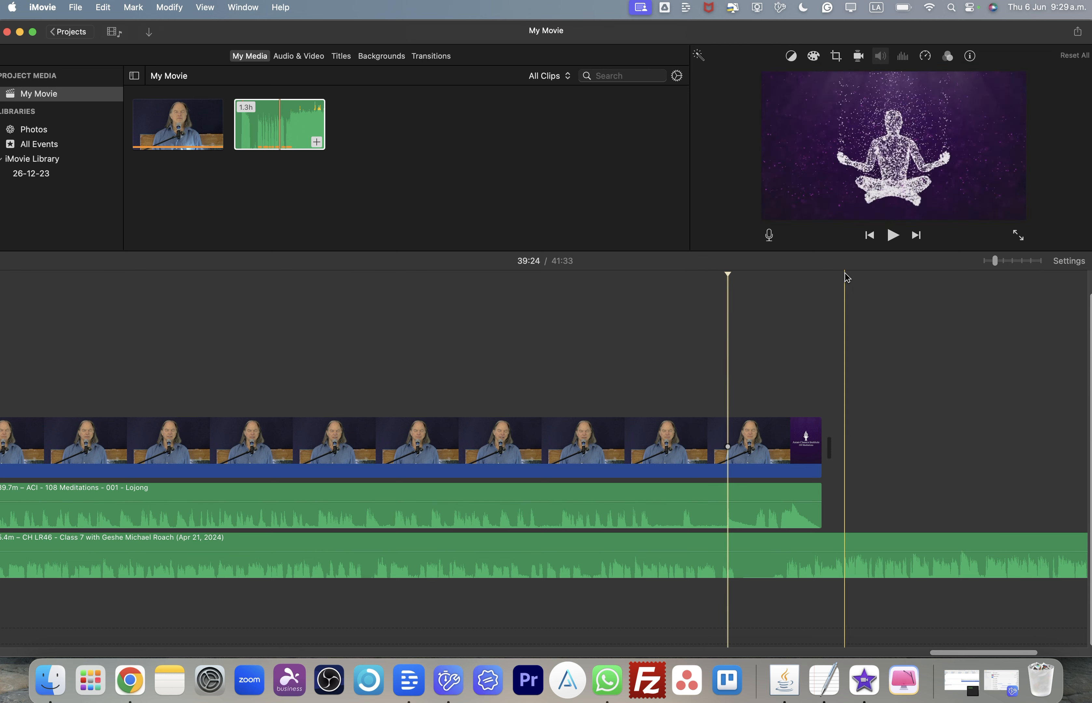
click(892, 236)
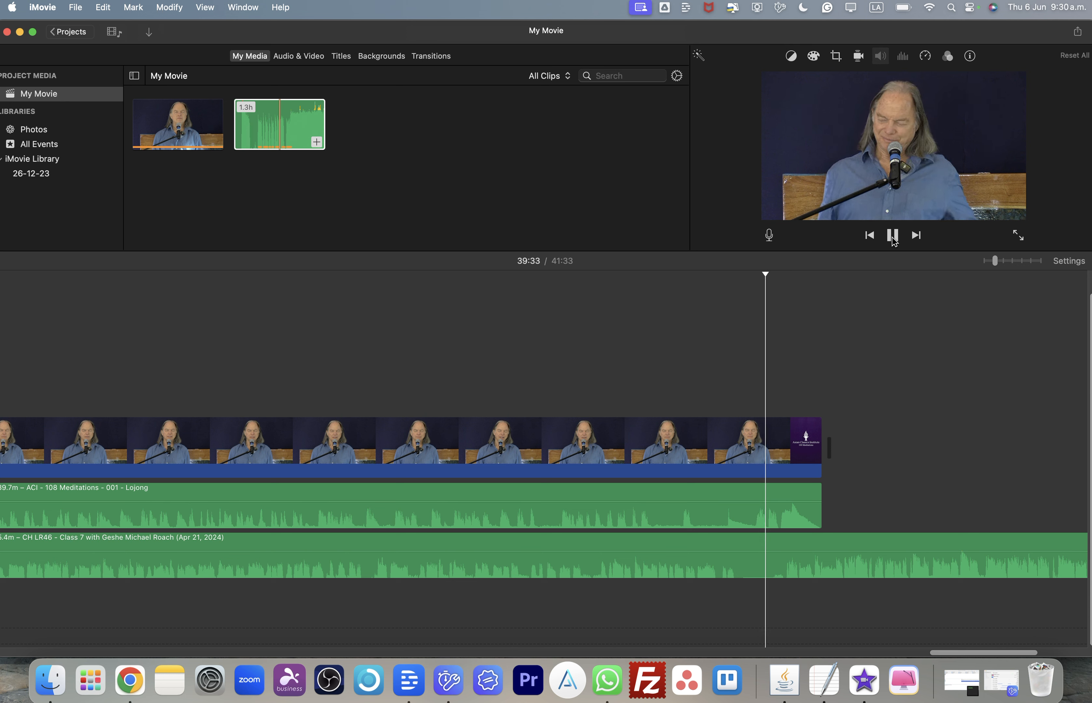
click(892, 236)
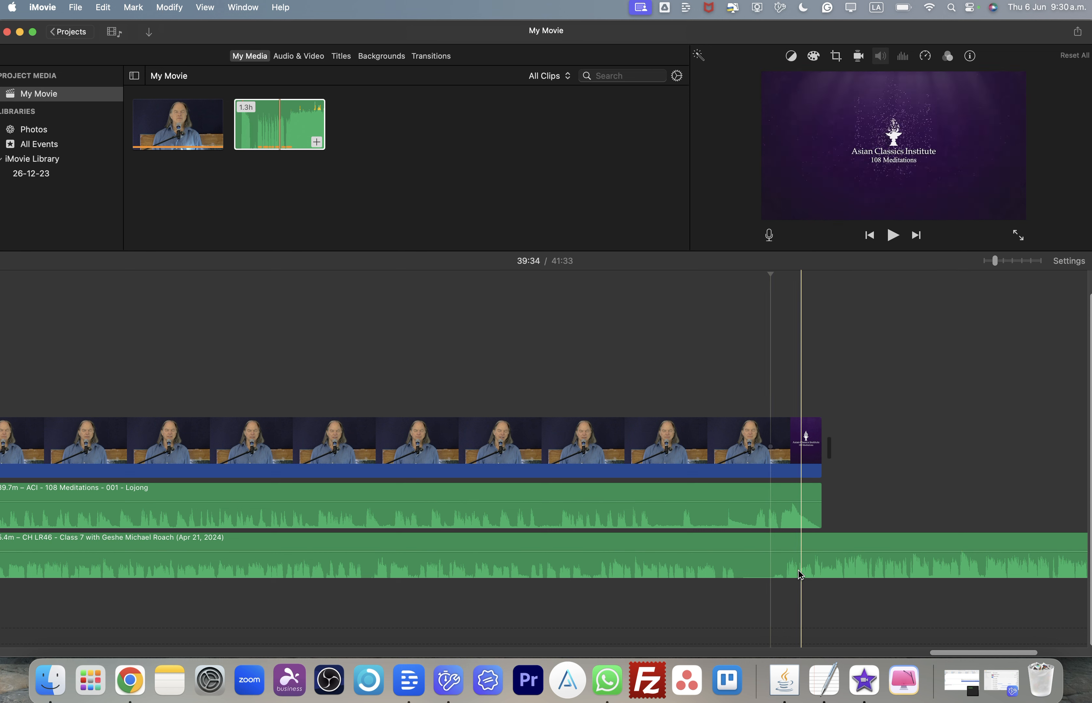
scroll(829, 592, right, 10)
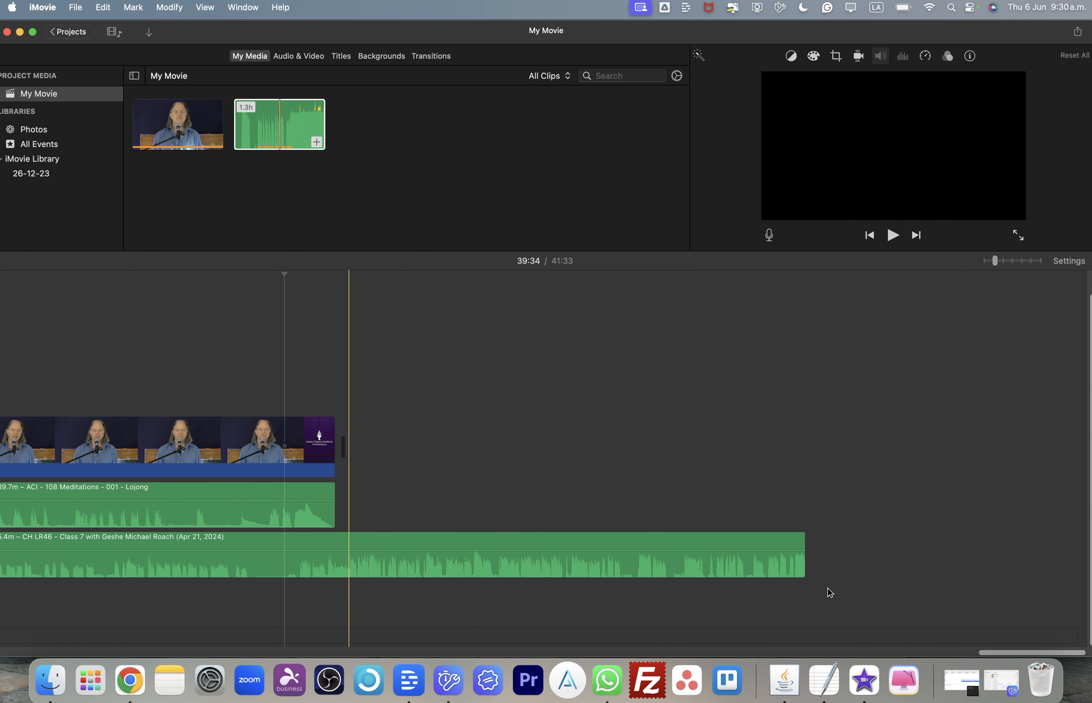
- Mute the Lojong audio clip near the end of the project
scroll(829, 591, left, 3)
scroll(829, 592, left, 9)
scroll(829, 592, right, 5)
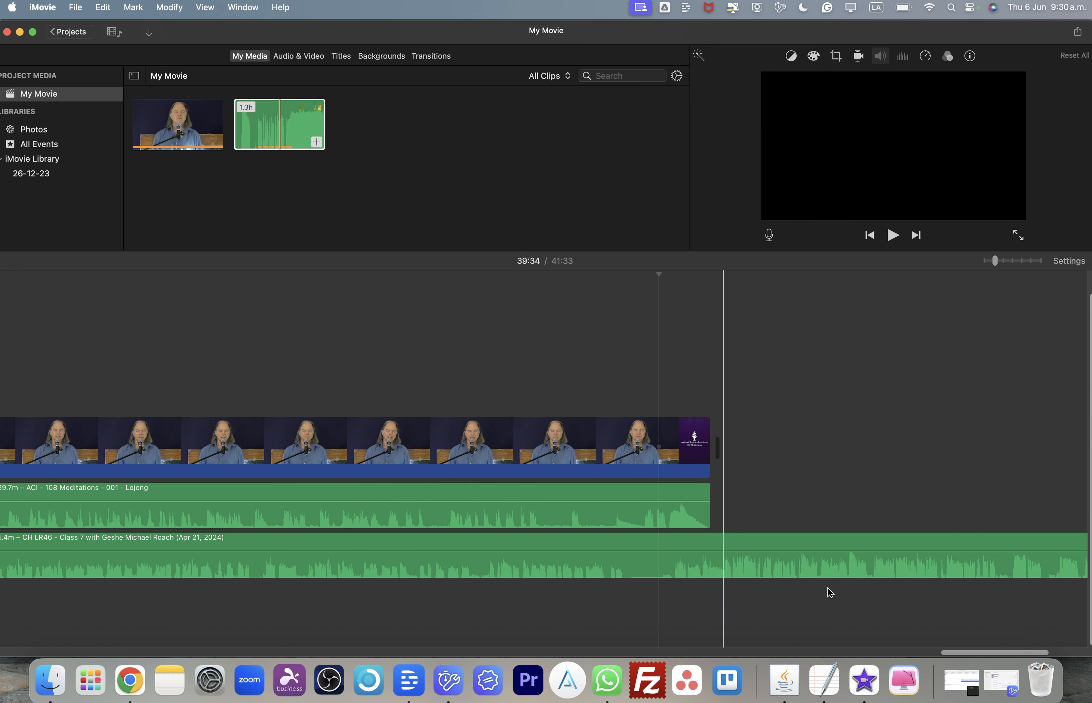
scroll(829, 592, left, 20)
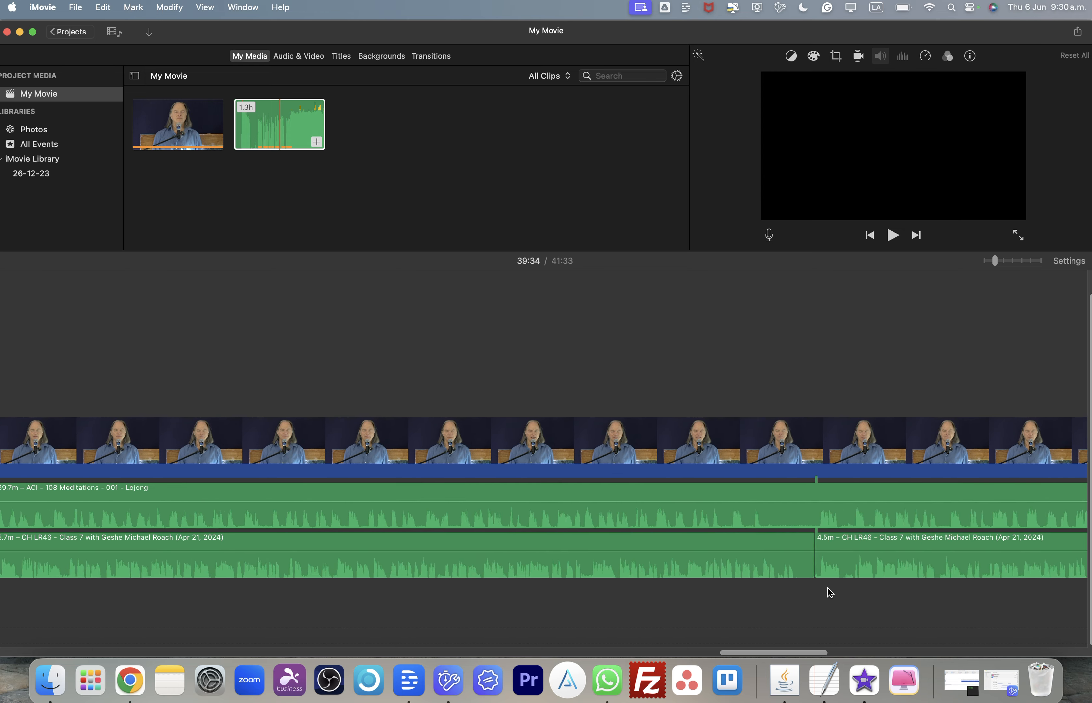
scroll(829, 591, right, 20)
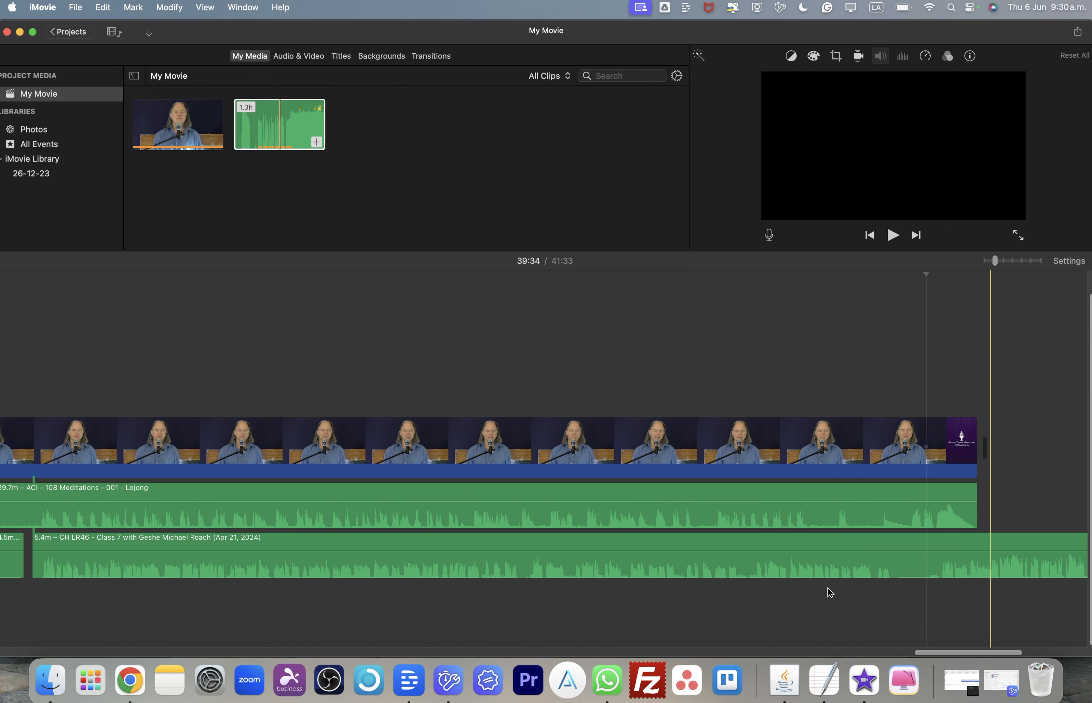
scroll(829, 592, right, 1)
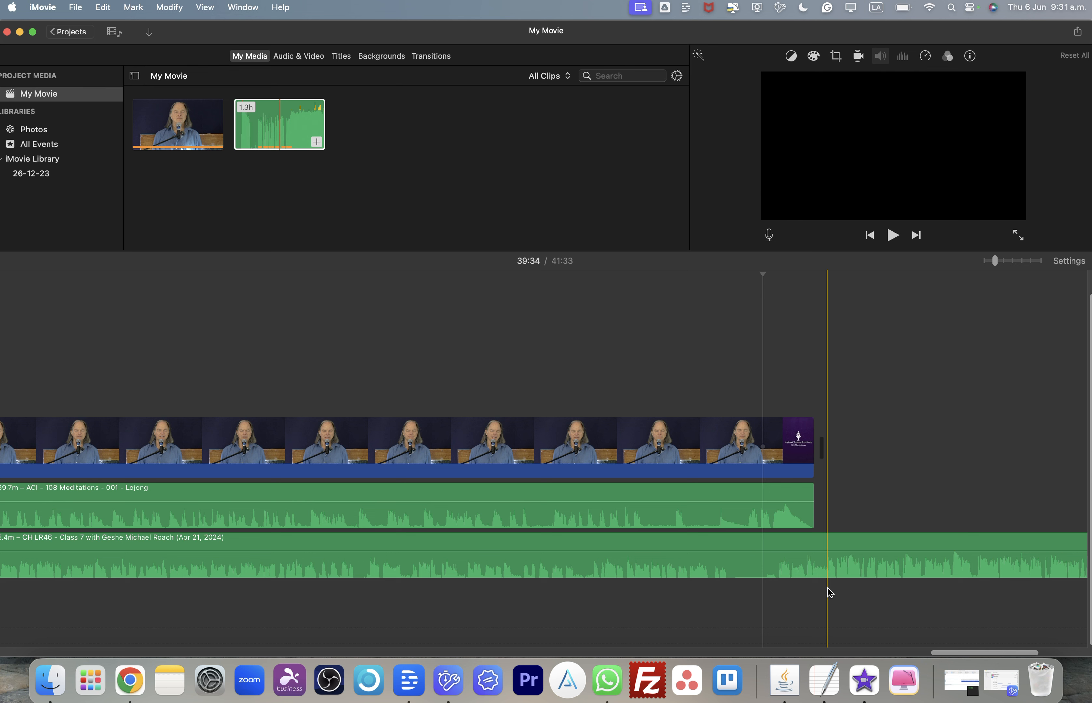
click(656, 510)
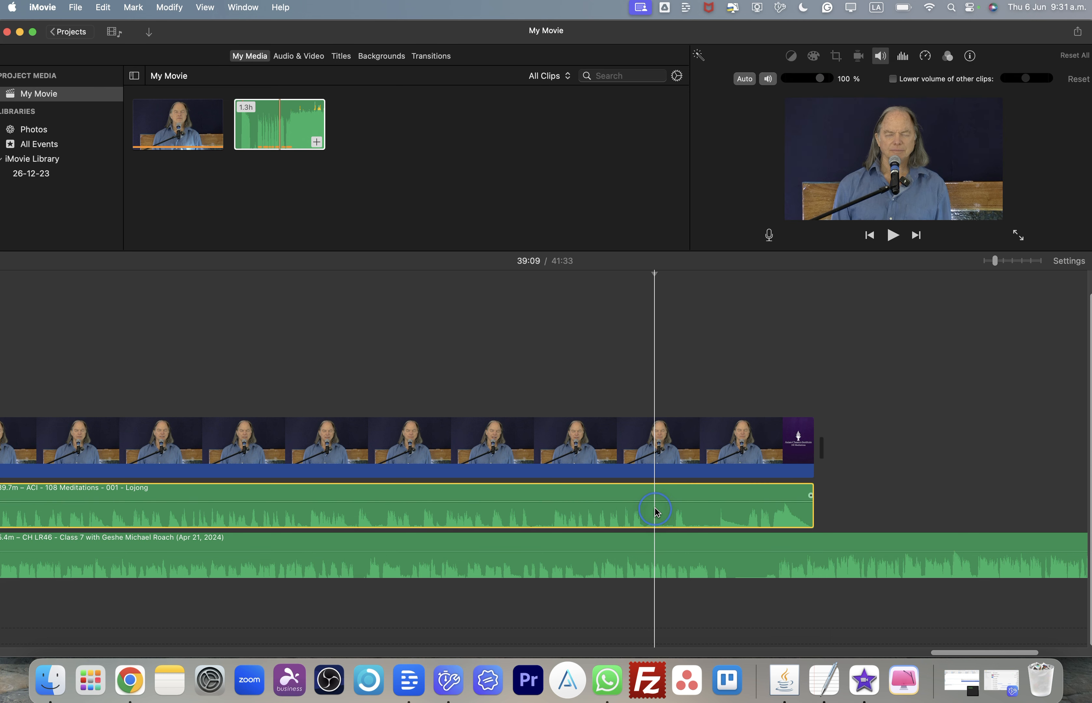
click(769, 79)
click(761, 554)
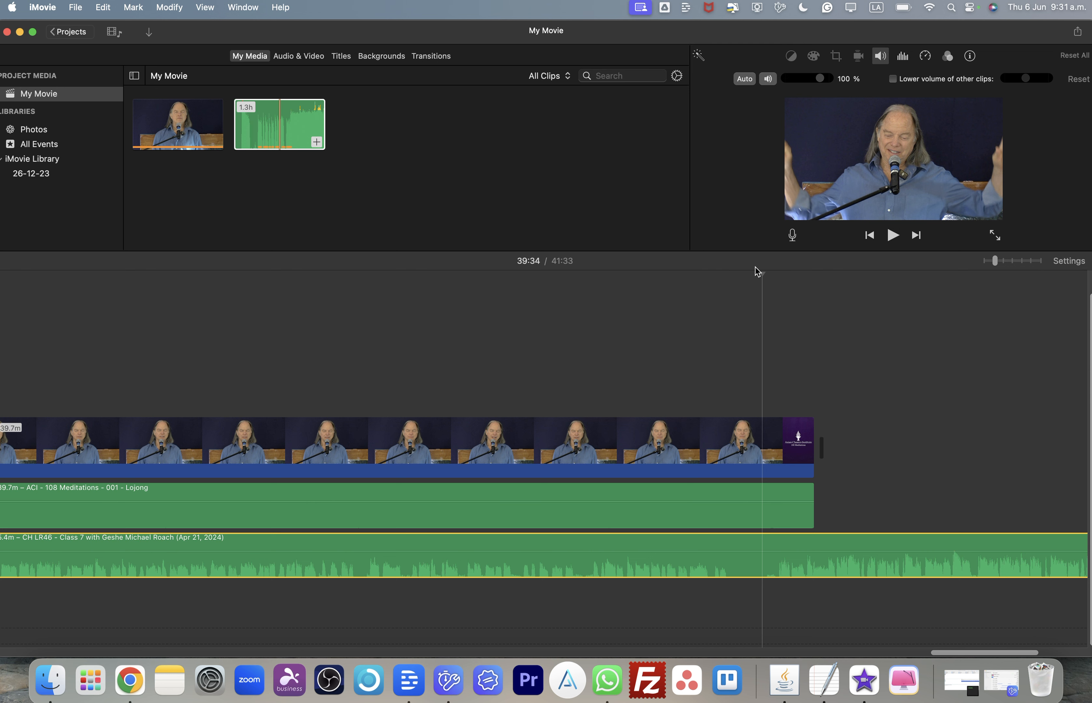
- Play back the project's ending from about 39:27 to hear the lecture audio without the Lojong audio
click(732, 272)
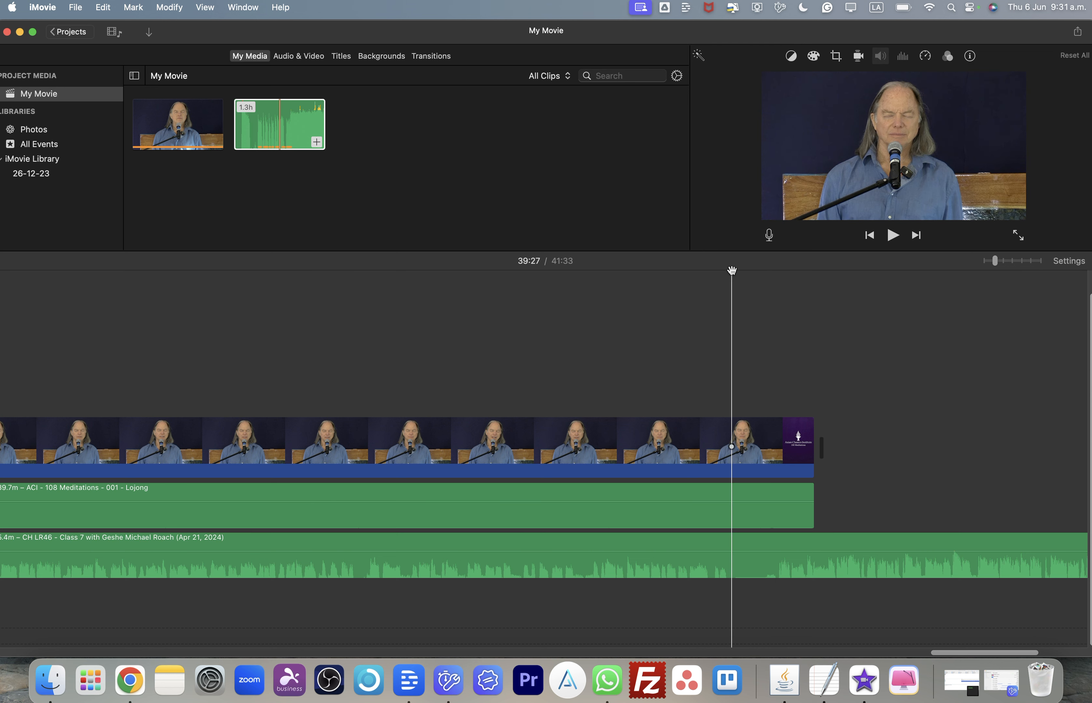
click(891, 236)
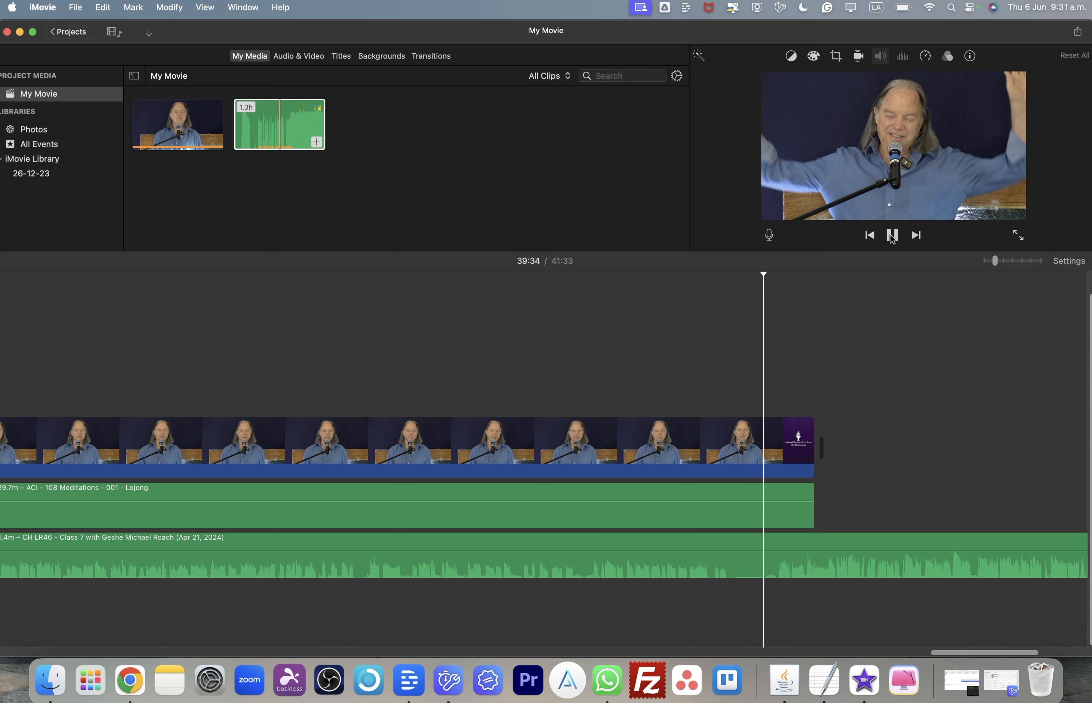
key(XF86AudioRaiseVolume)
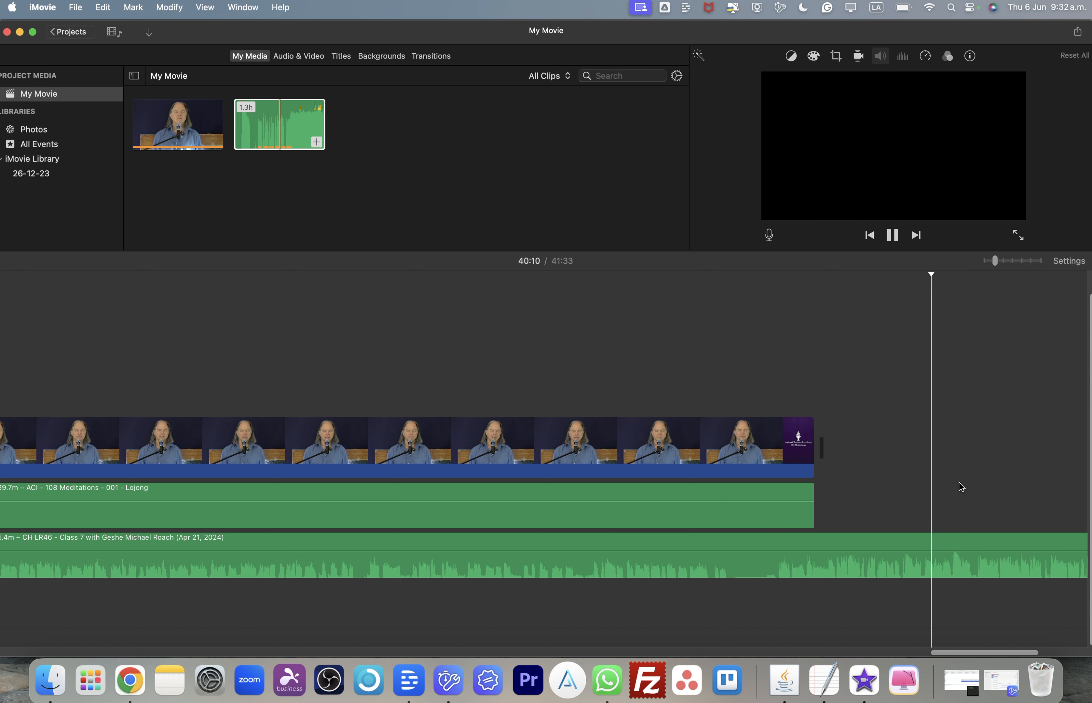
key(space)
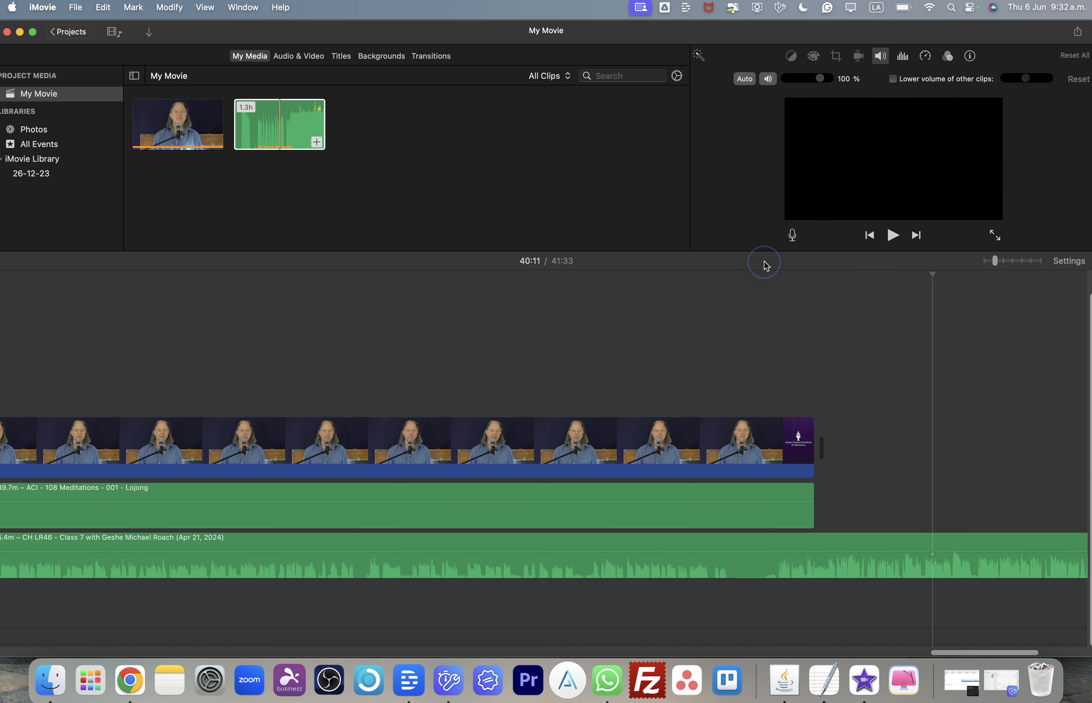
click(763, 273)
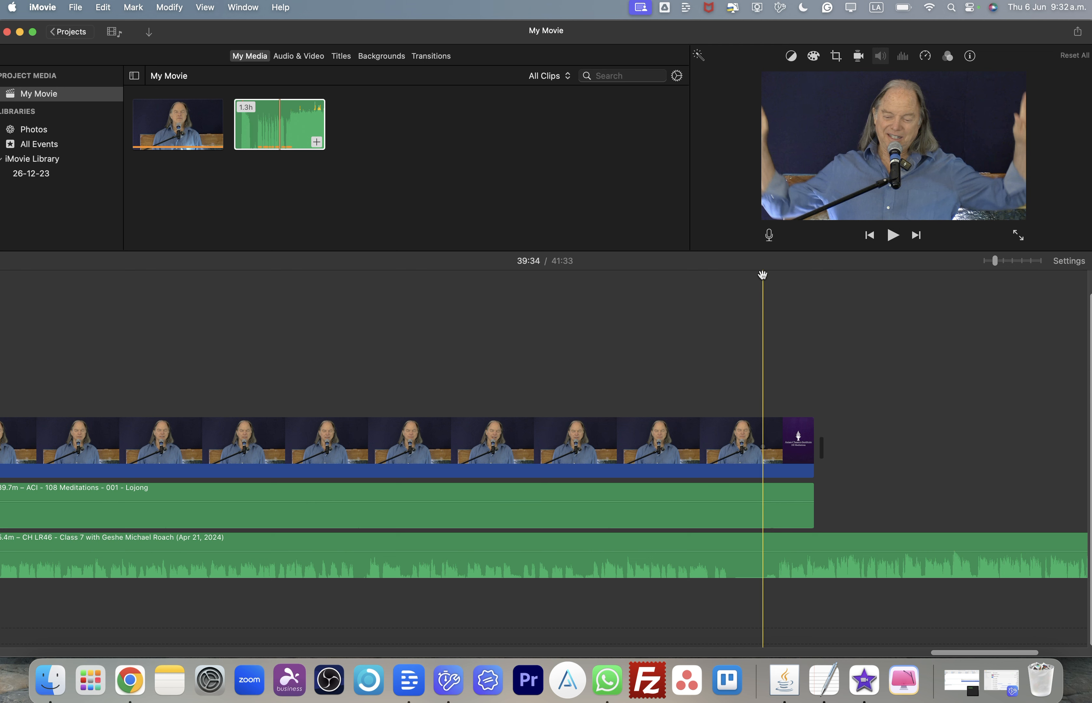
click(762, 275)
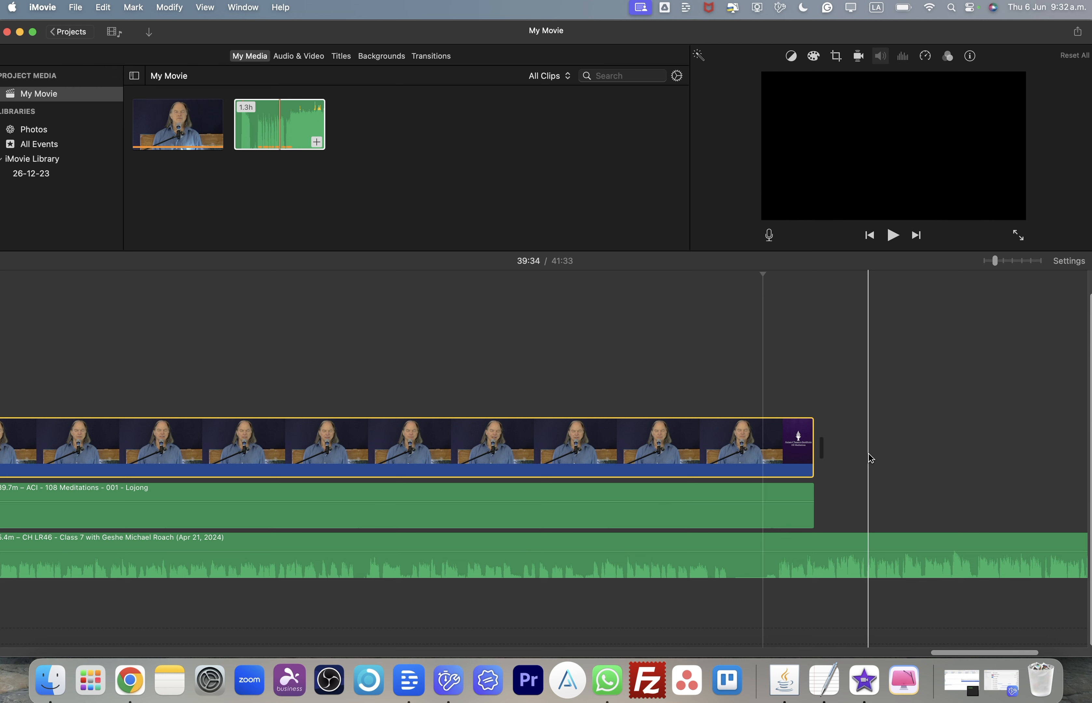
click(761, 274)
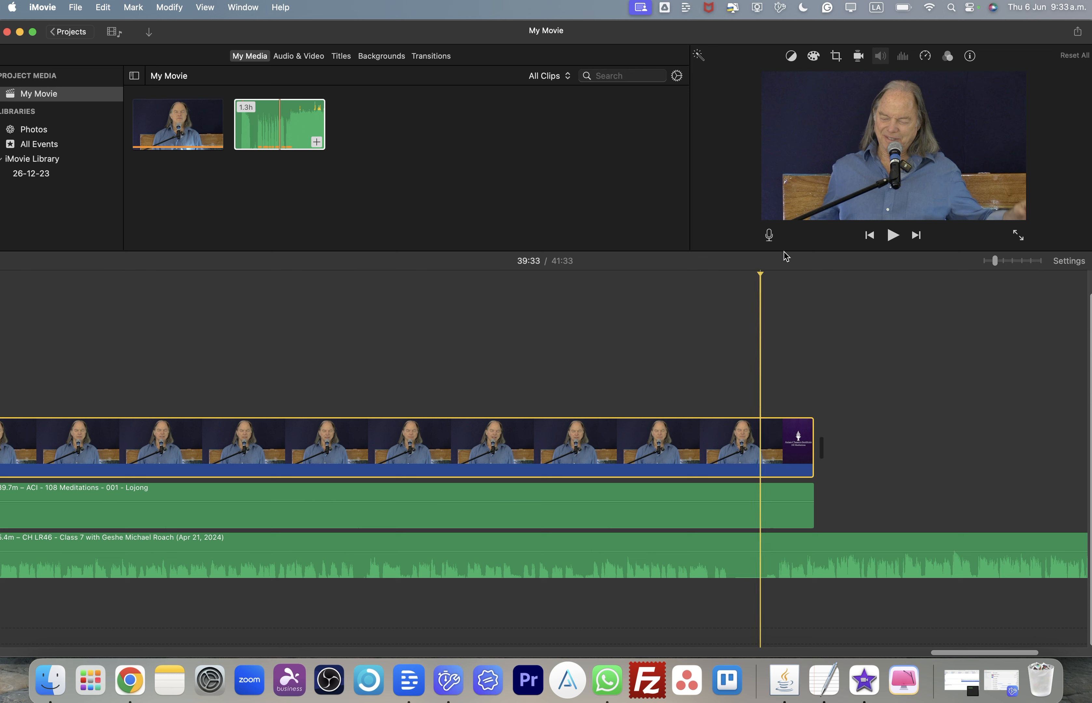
click(891, 236)
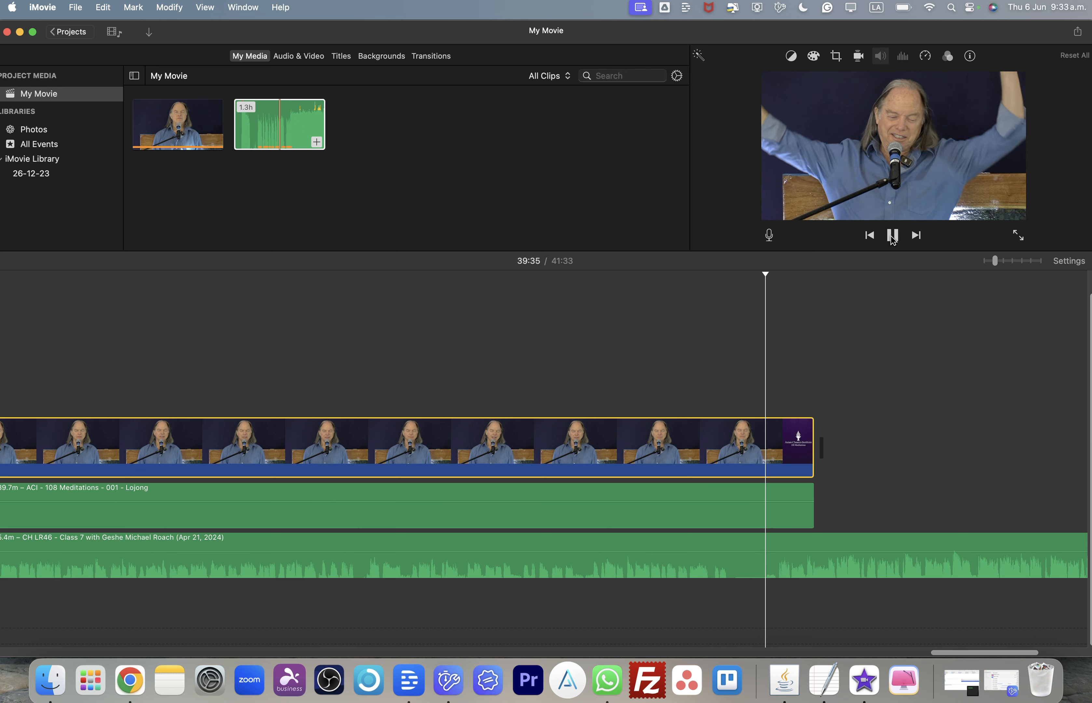
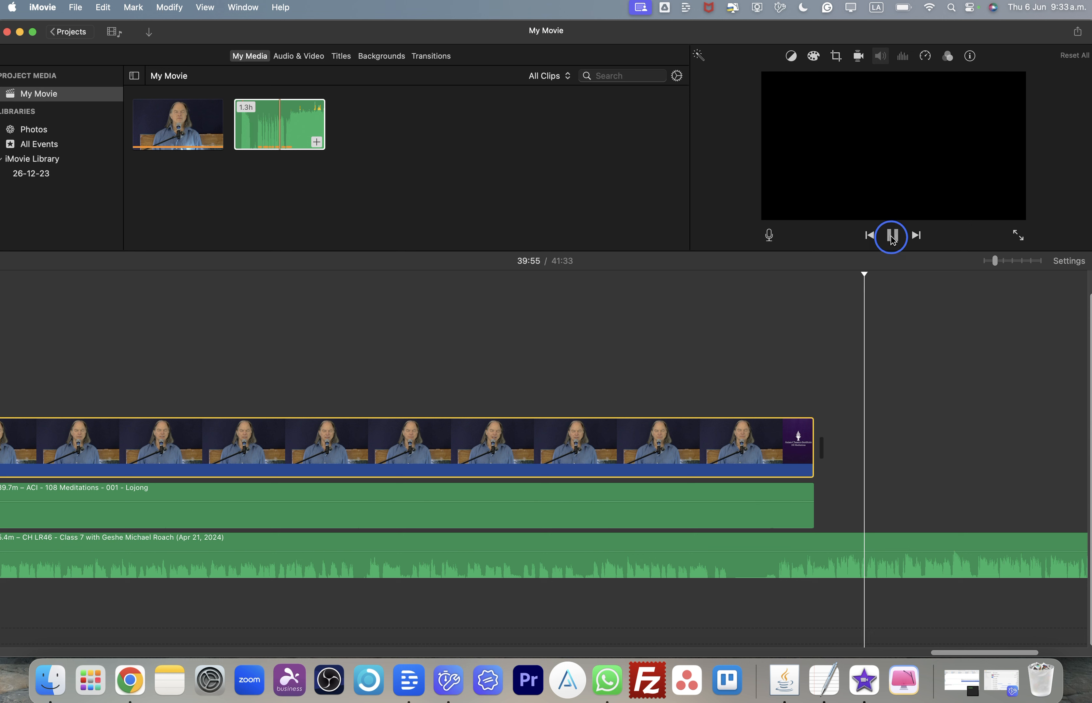
- Stop playback and unmute the Lojong audio clip to show its waveform
click(892, 237)
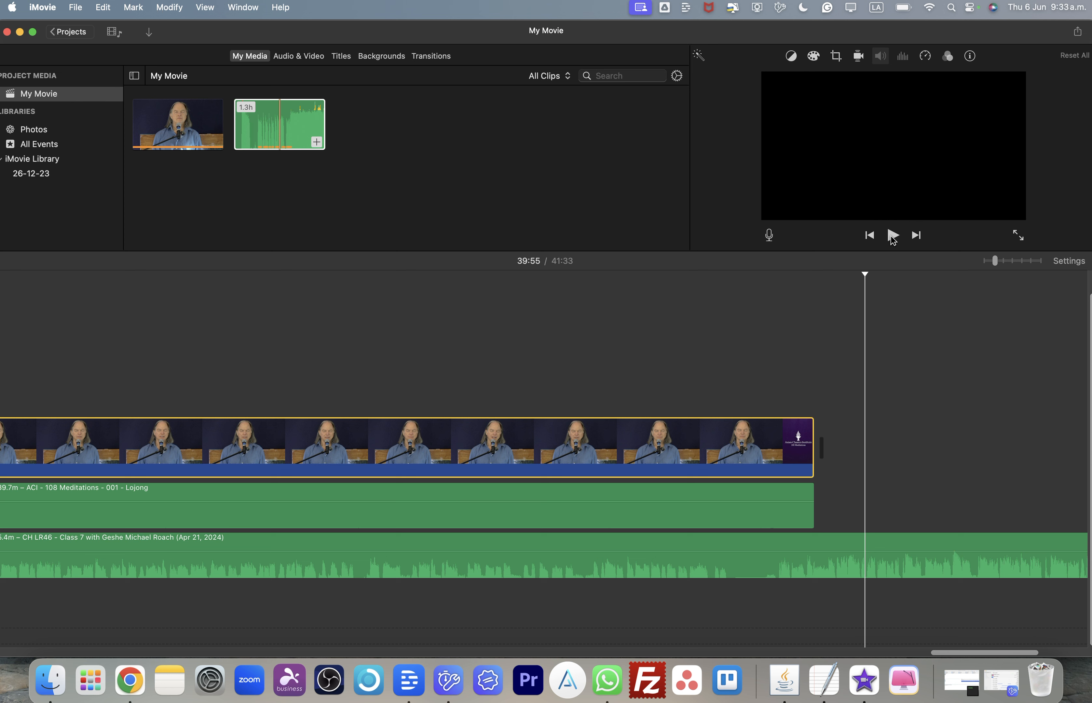
click(703, 510)
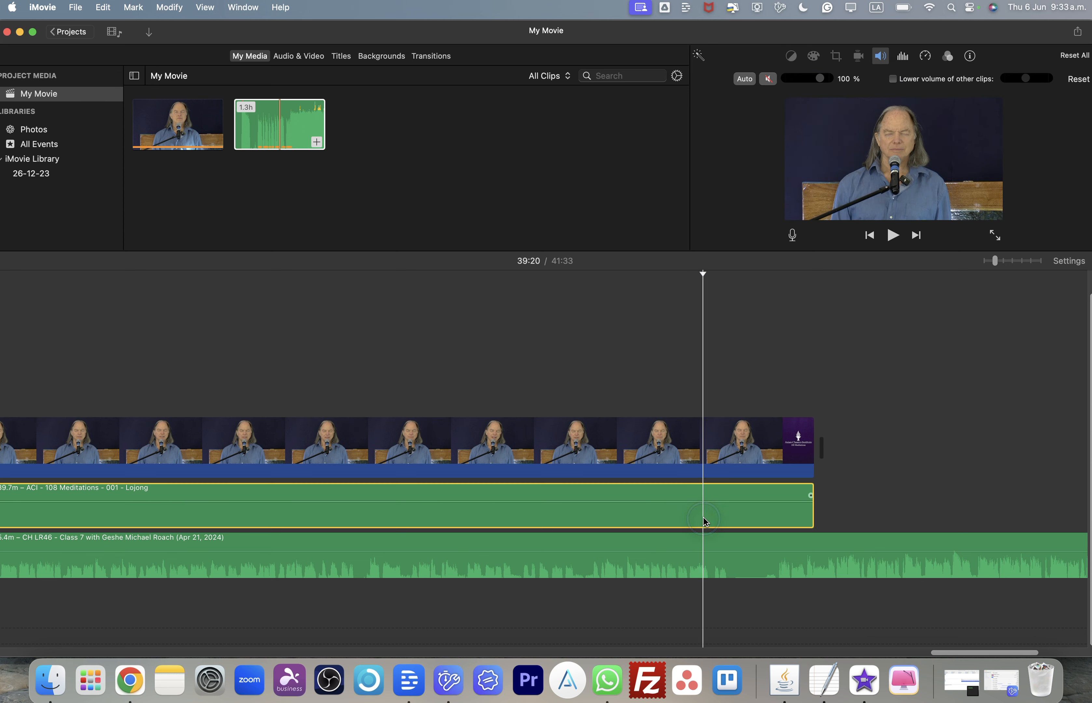
click(768, 79)
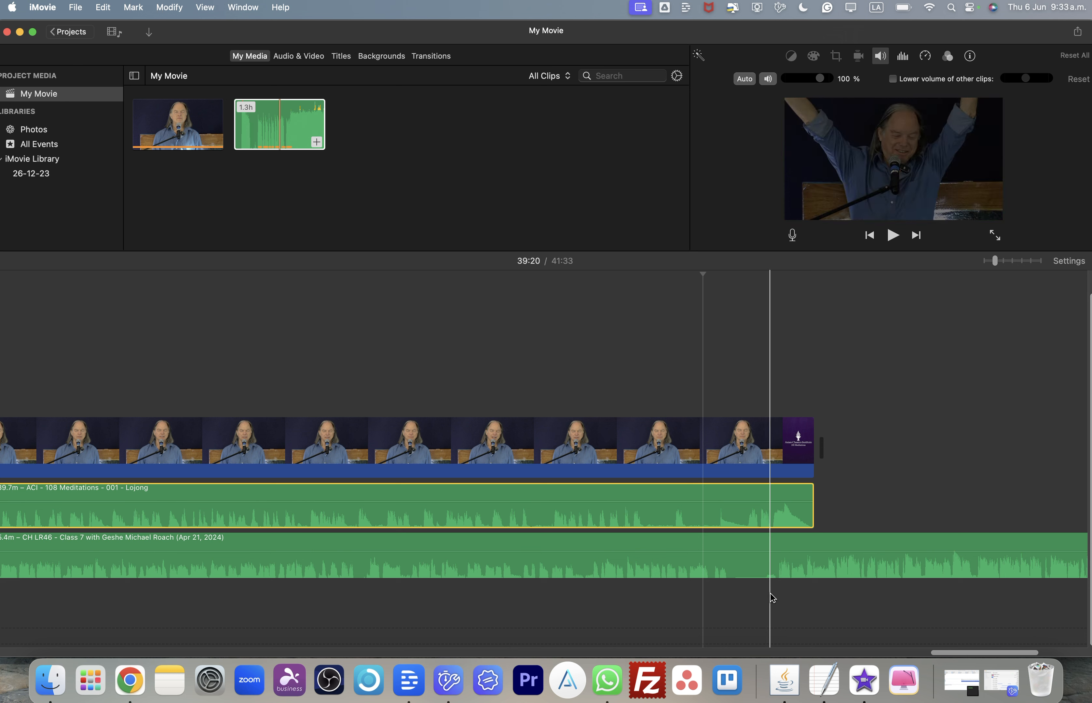
- Split the lecture audio clip at about 39:32 and trim back the end of the first part
click(755, 270)
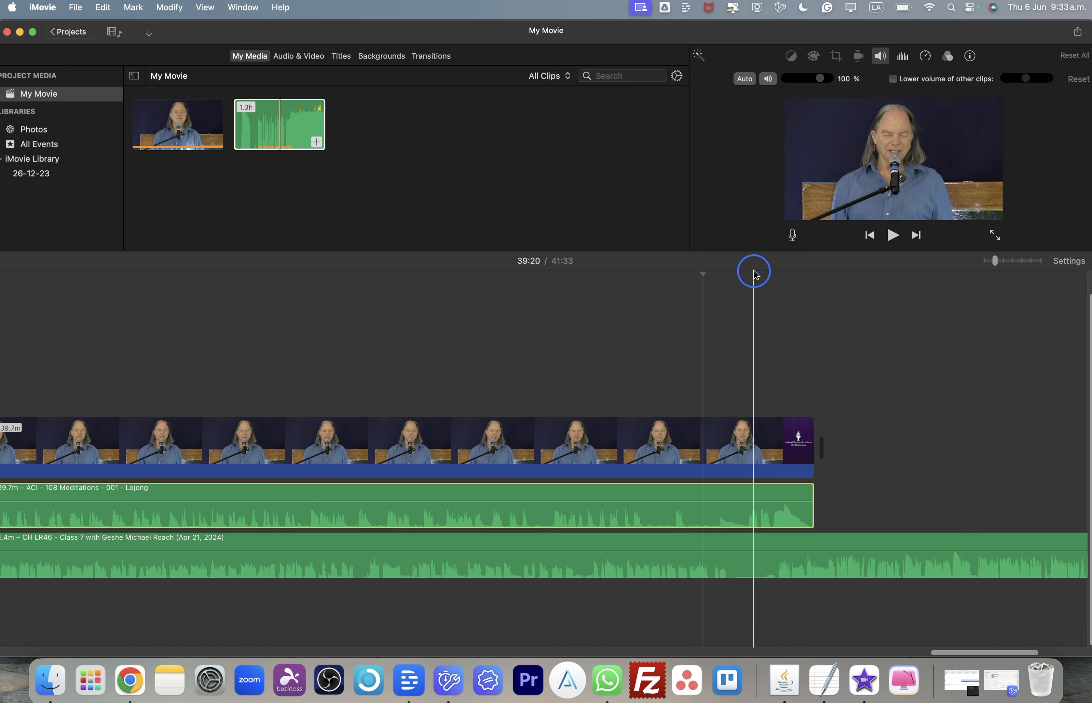
click(760, 575)
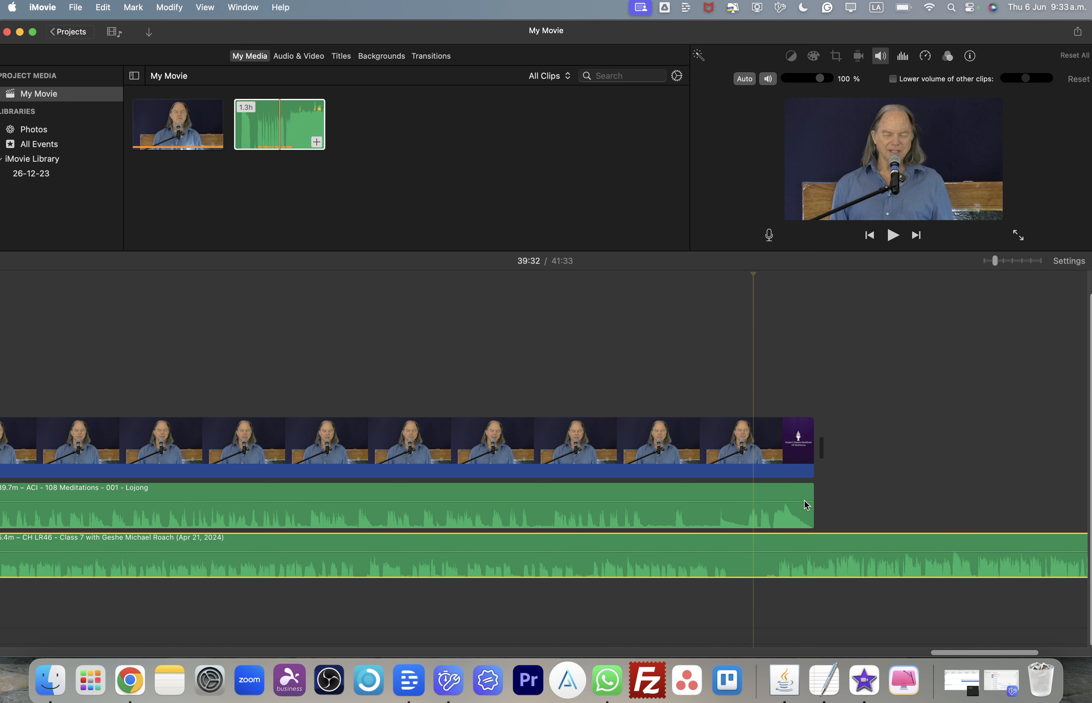
key(super+b)
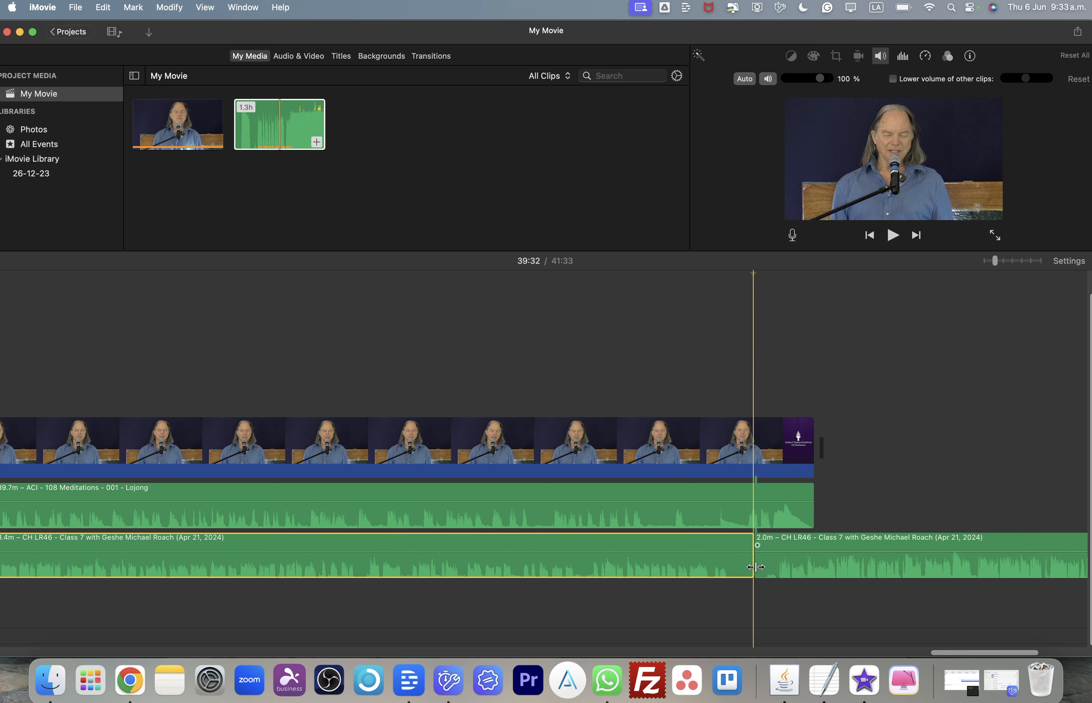
drag(757, 566, 733, 567)
mouse_move(866, 563)
mouse_down()
mouse_move(873, 556)
mouse_move(861, 555)
mouse_up()
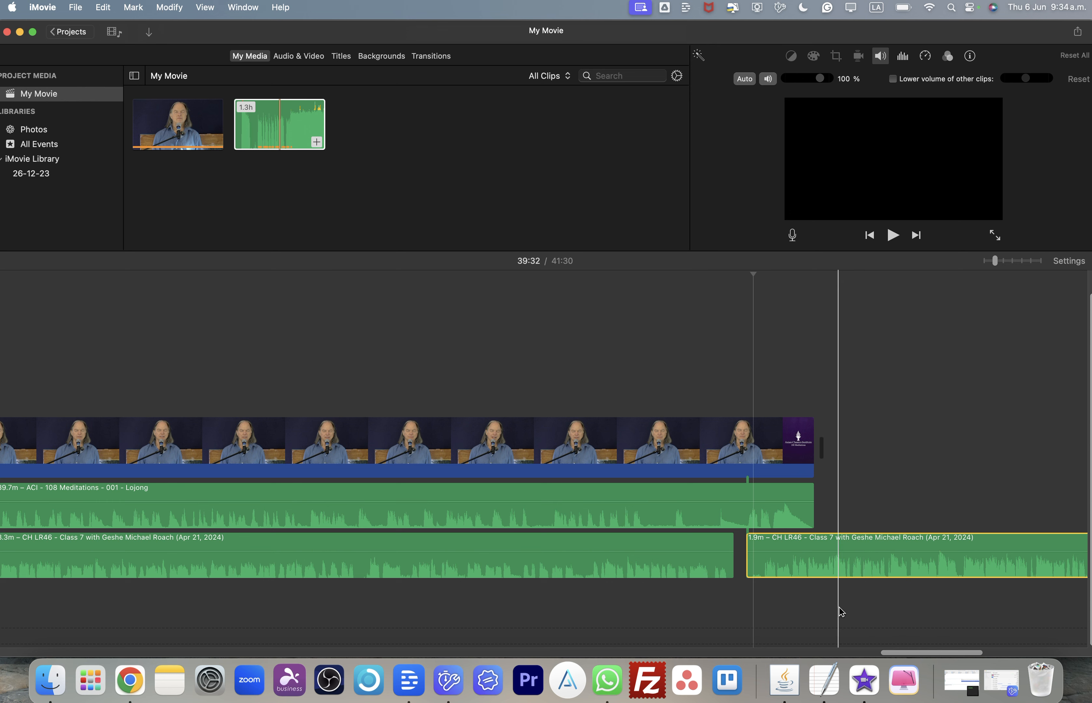
- Split the lecture audio at about 39:34 and delete the 4.2 s piece before the split
key(super+equal)
key(super+equal)
key(super+equal)
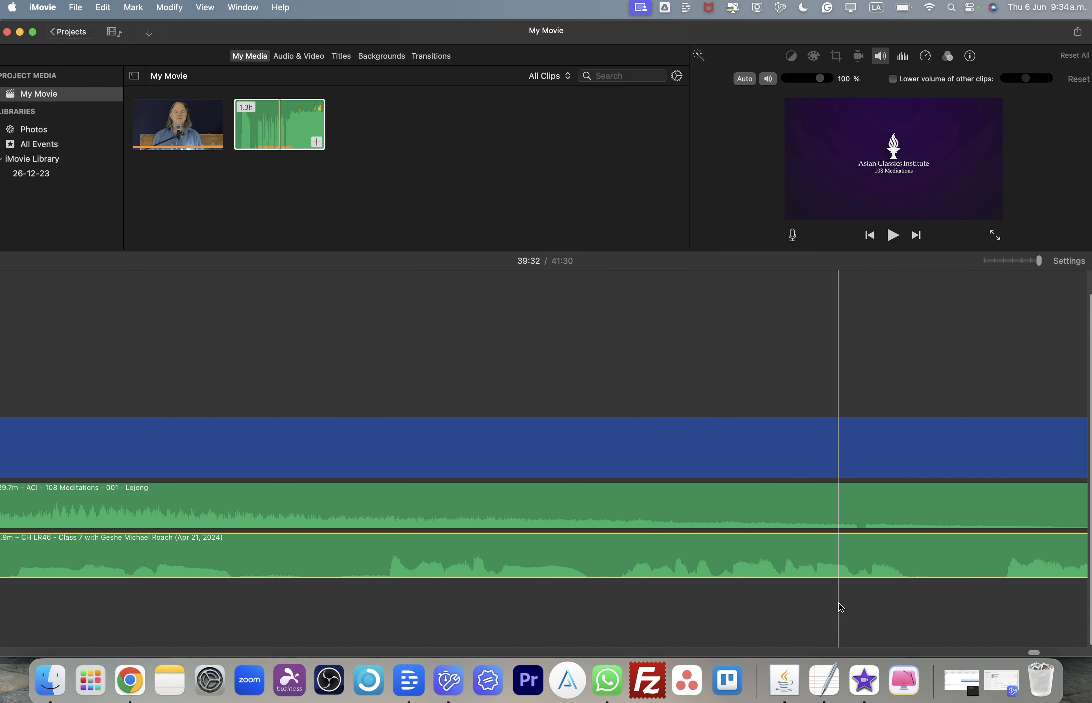
key(super+minus)
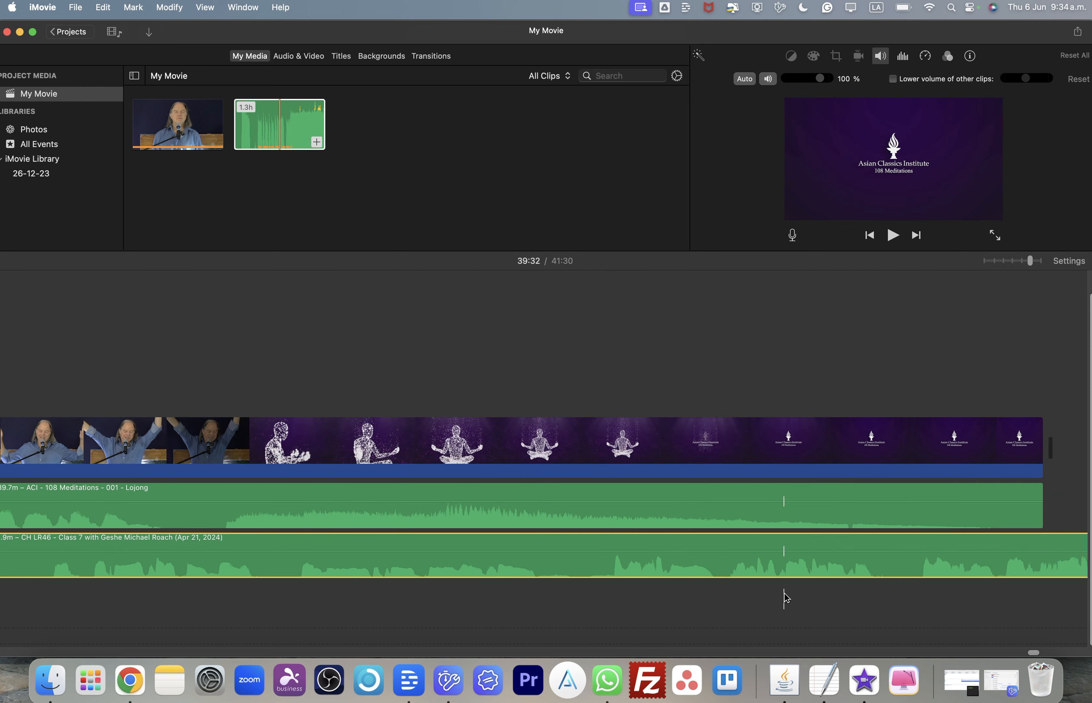
scroll(677, 574, left, 13)
scroll(677, 575, left, 3)
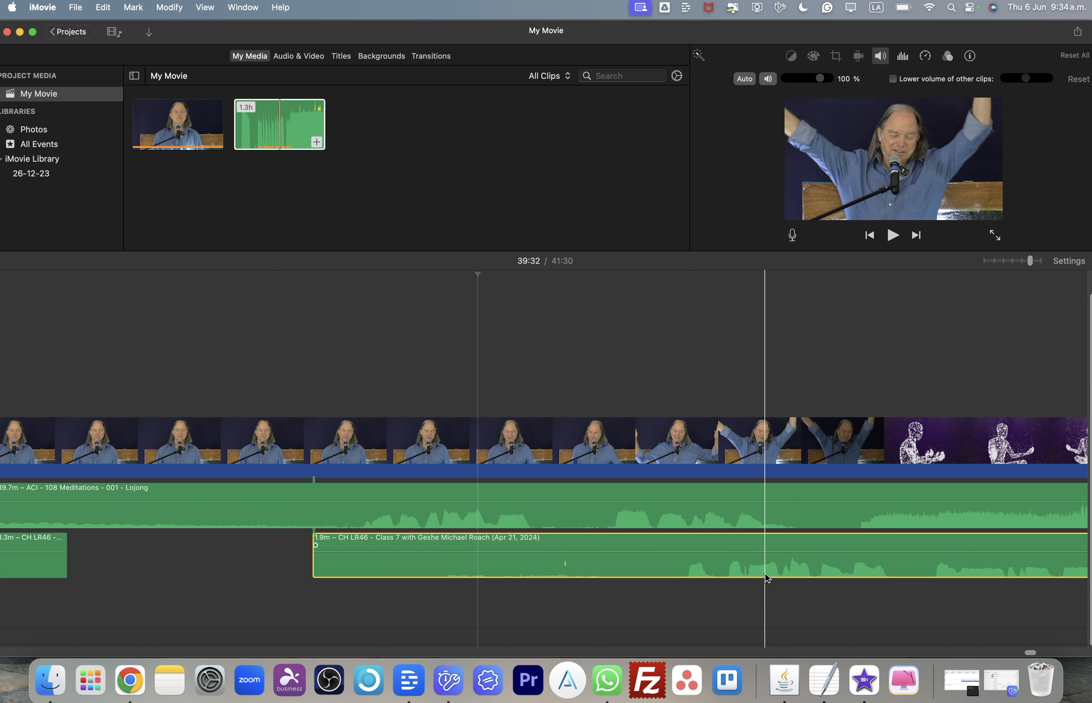
click(672, 571)
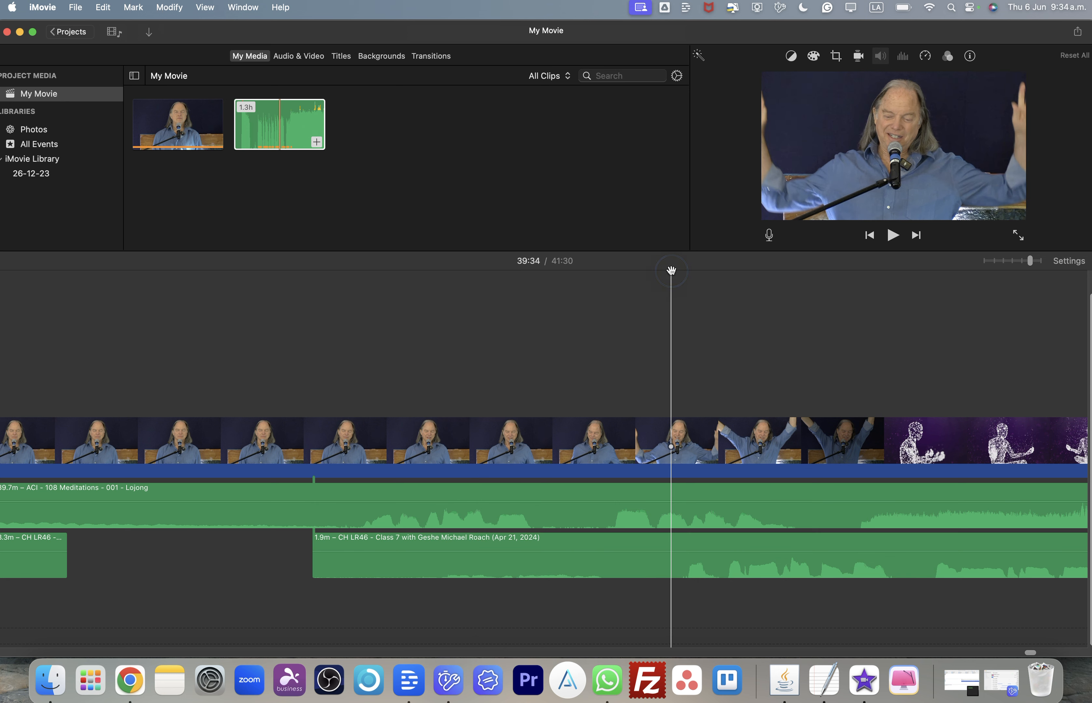
click(674, 571)
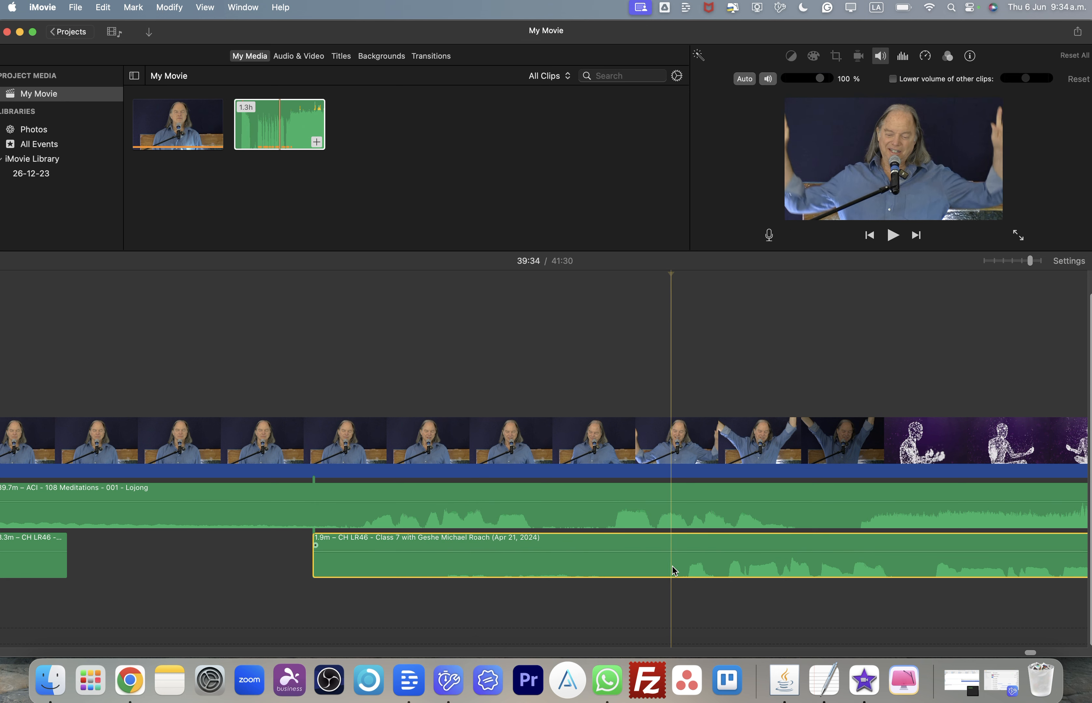
click(707, 504)
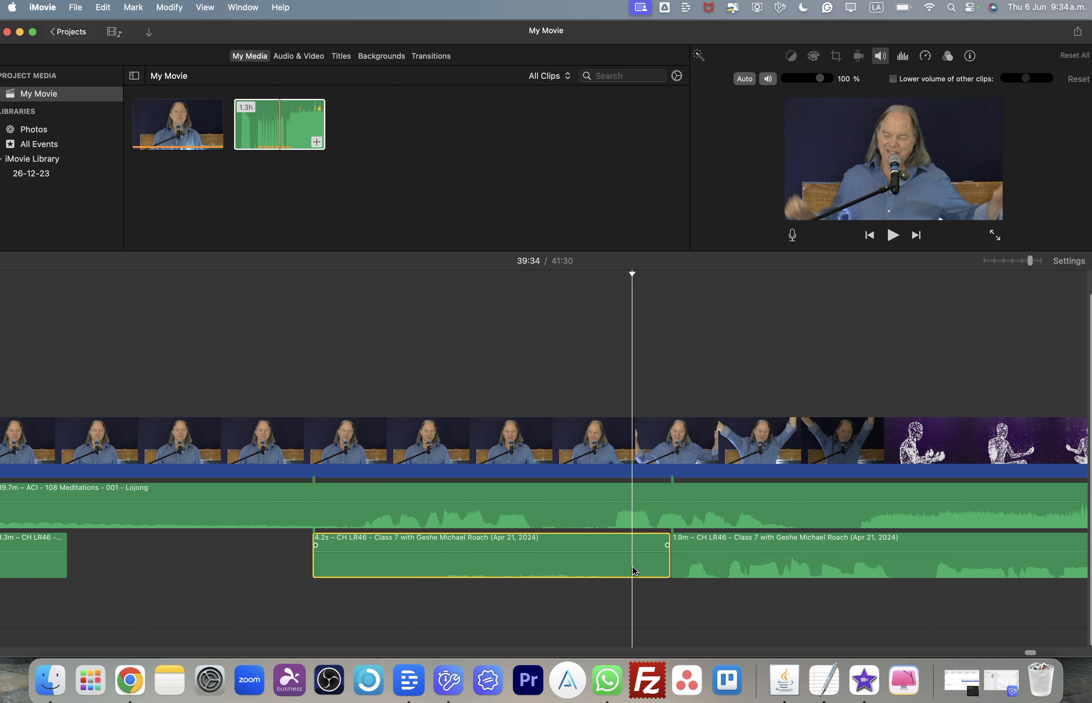
key(Delete)
- Move the remaining lecture audio clip left to line up with the video
click(678, 571)
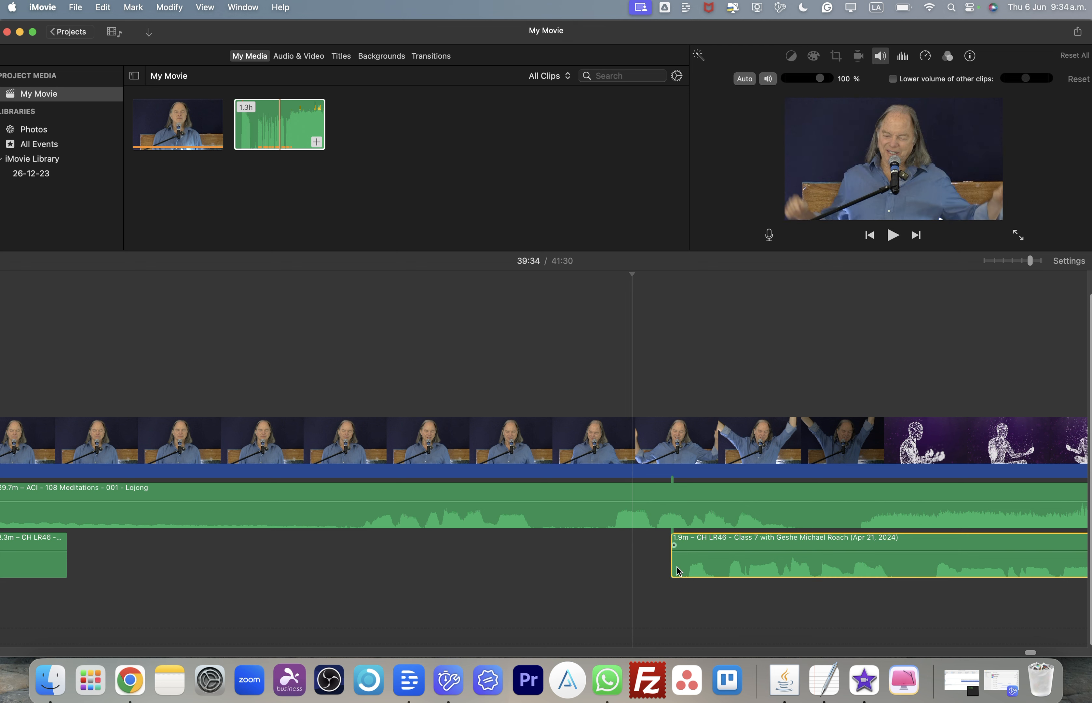
drag(762, 571, 439, 569)
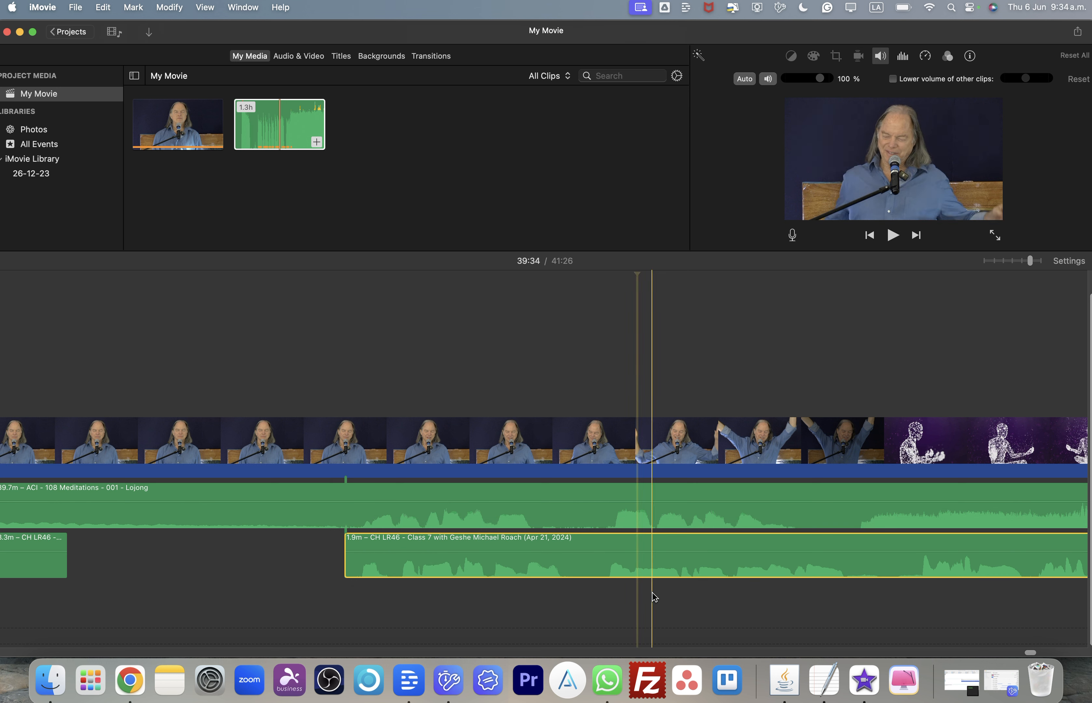
- Split the lecture audio at about 39:36 and delete the part after the split
scroll(662, 589, right, 10)
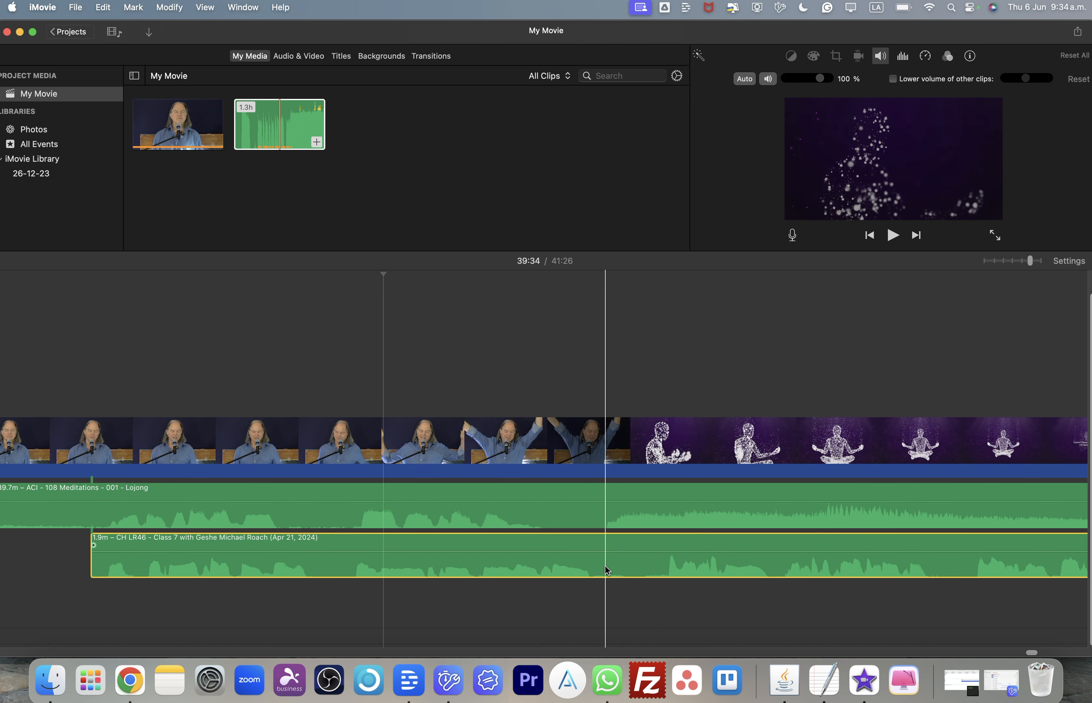
click(604, 270)
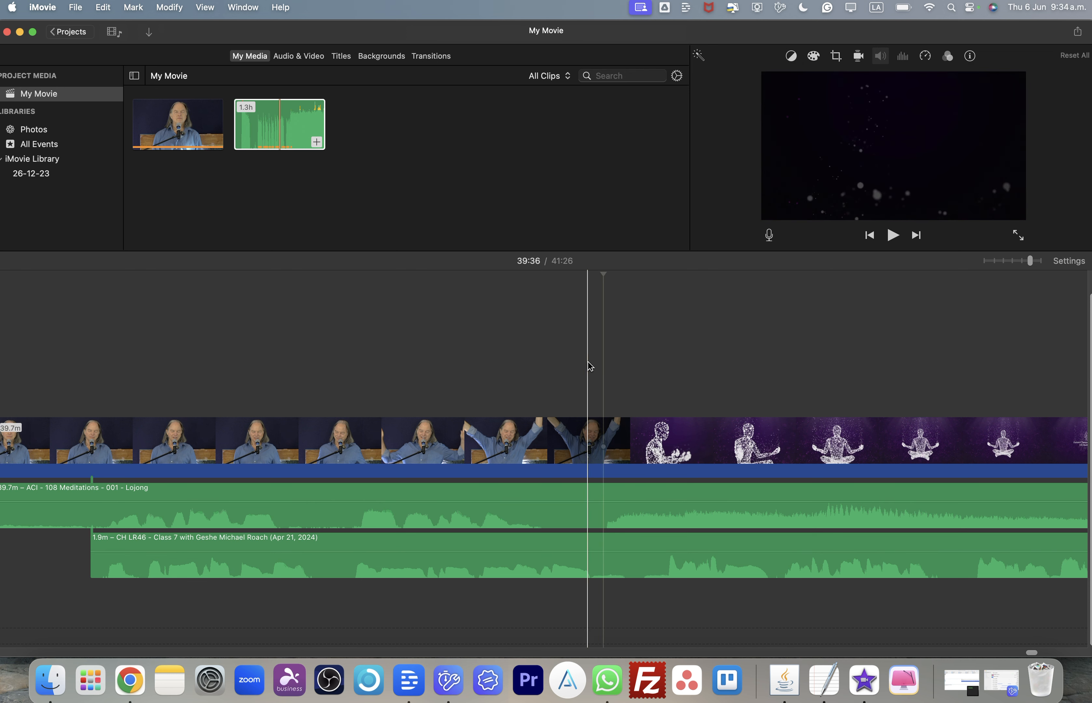
click(595, 572)
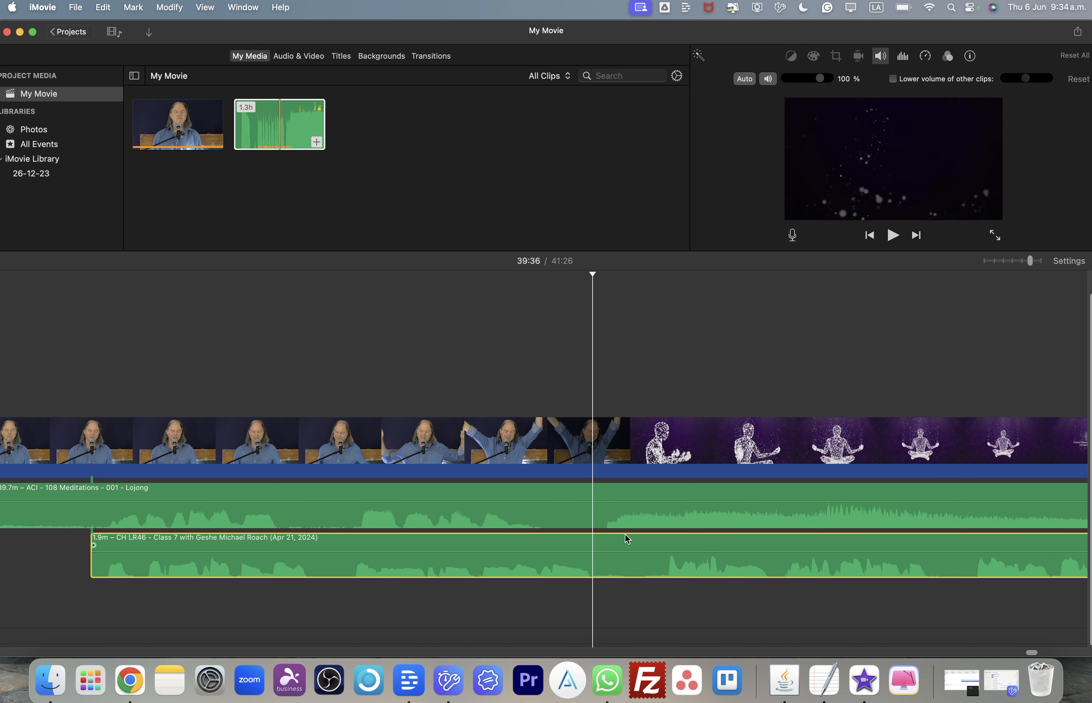
key(super+b)
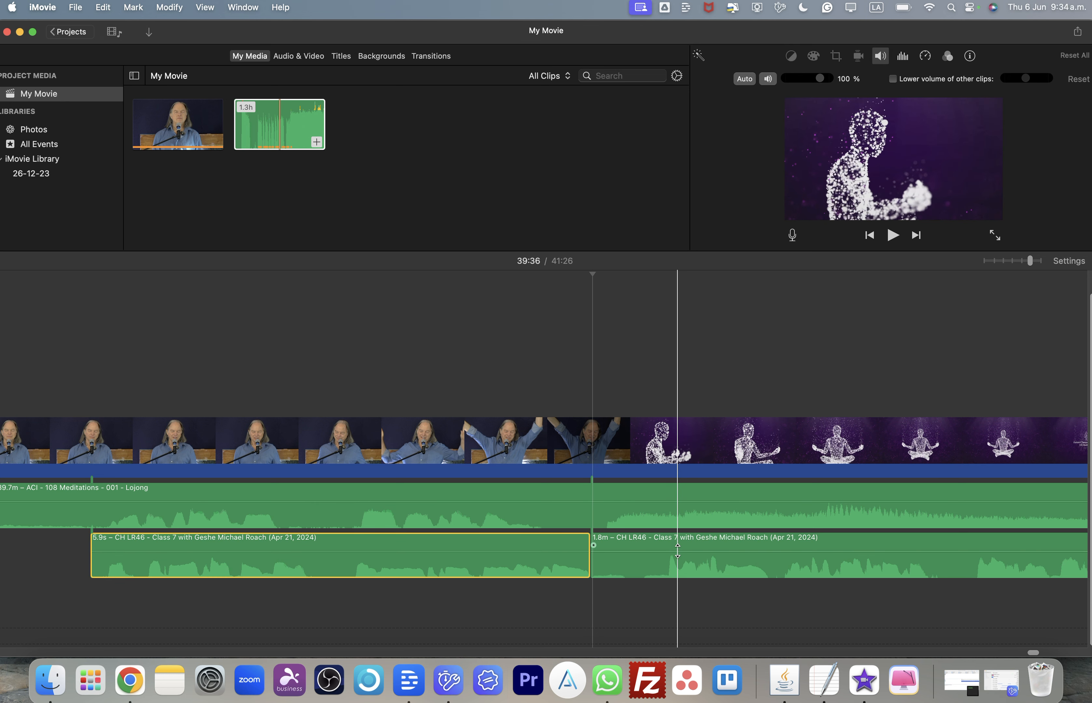
click(667, 568)
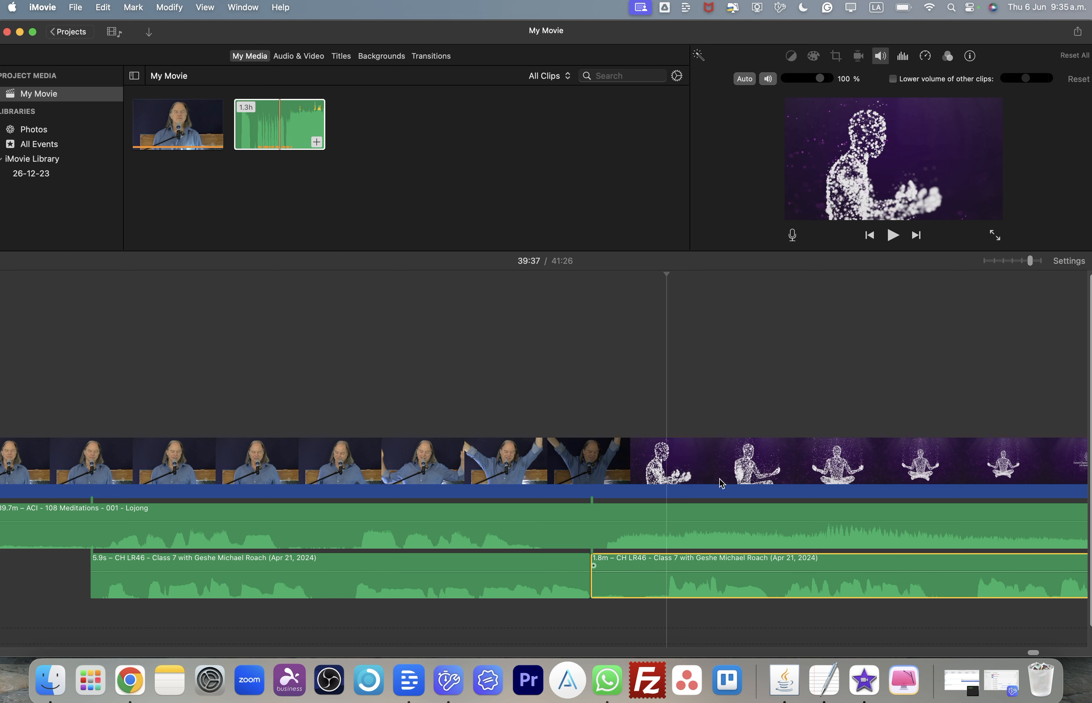
key(Delete)
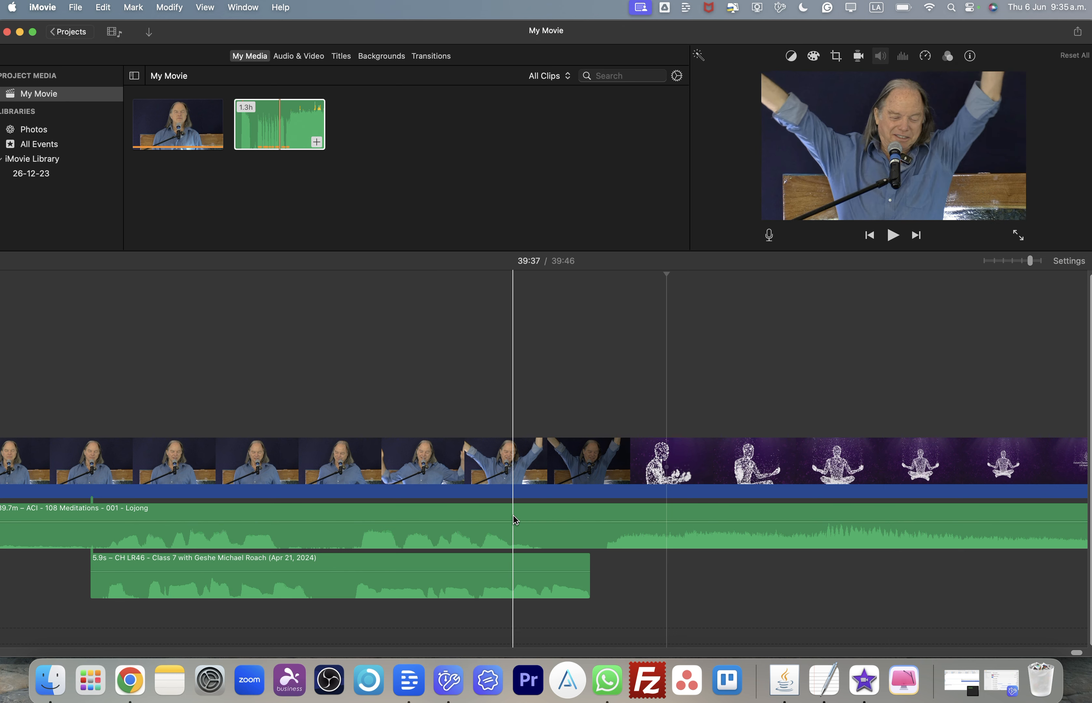
- Mute the Lojong audio clip again
click(537, 538)
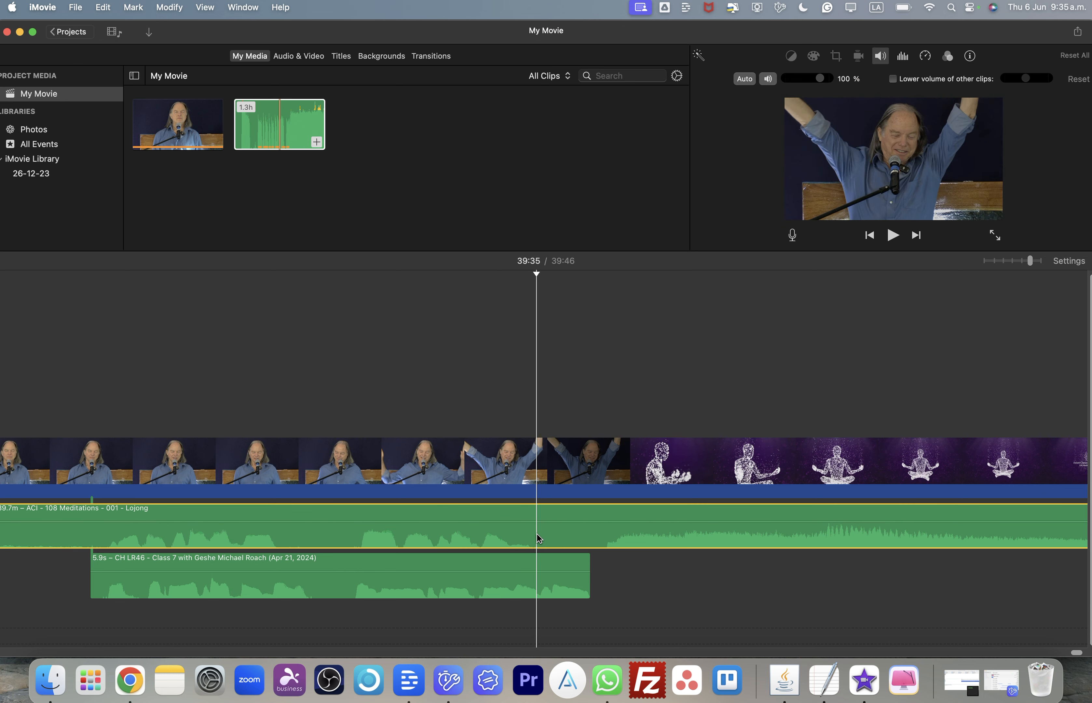
click(768, 78)
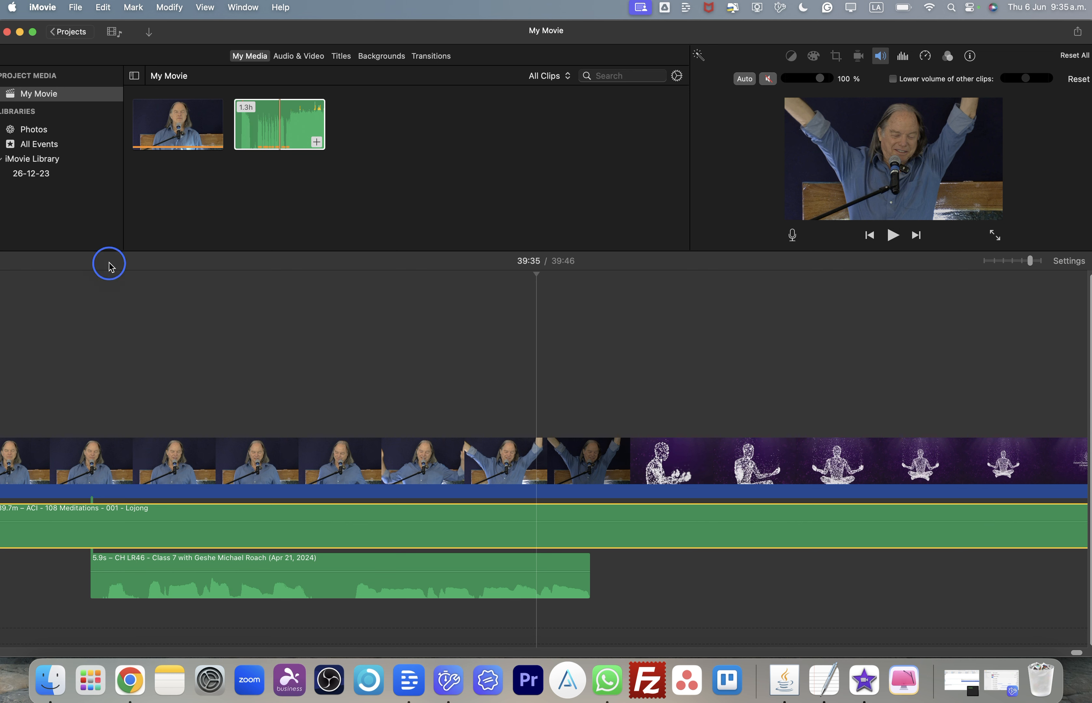
- Play back the project's ending from about 39:30 to check the edited lecture audio
click(86, 275)
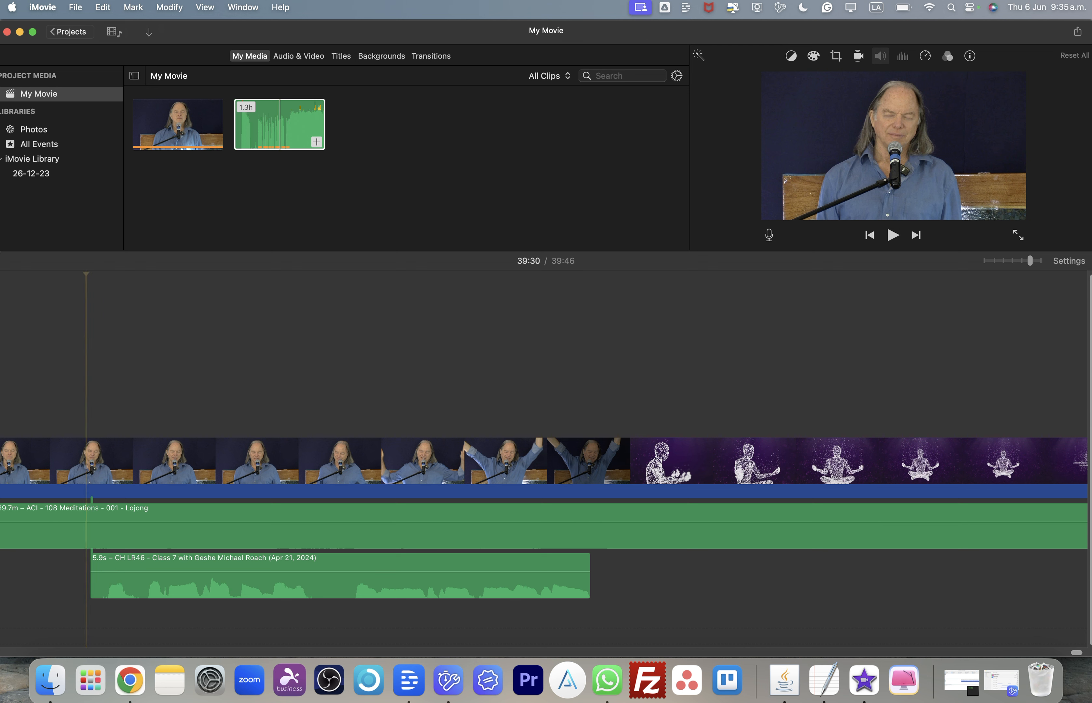
click(892, 235)
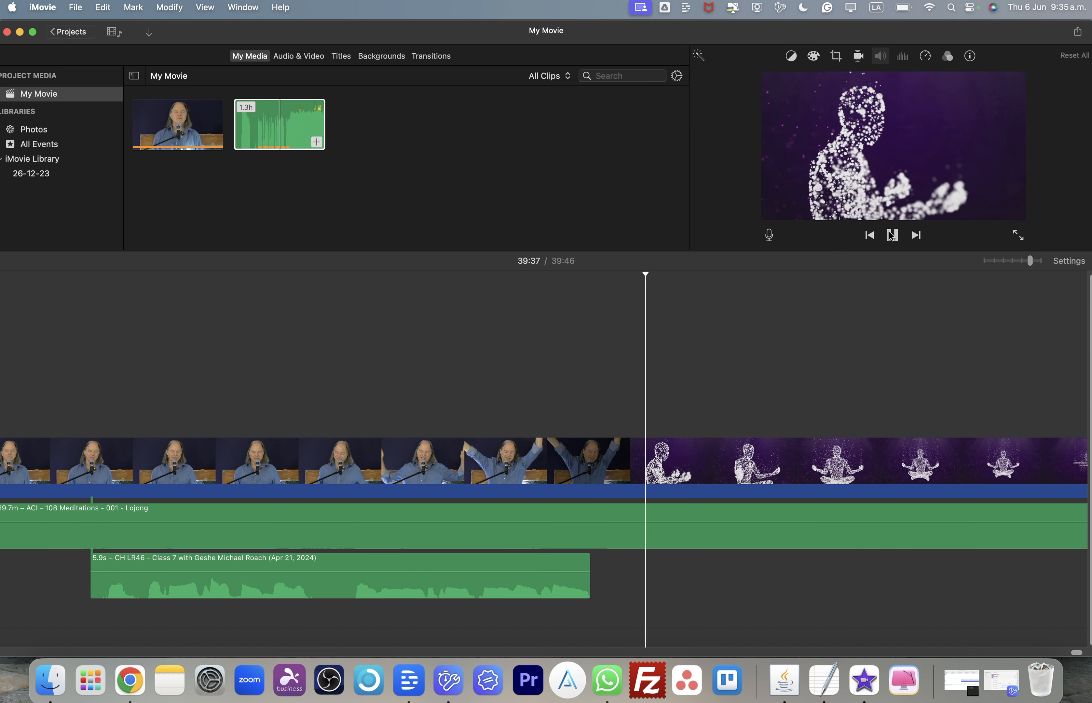
click(891, 235)
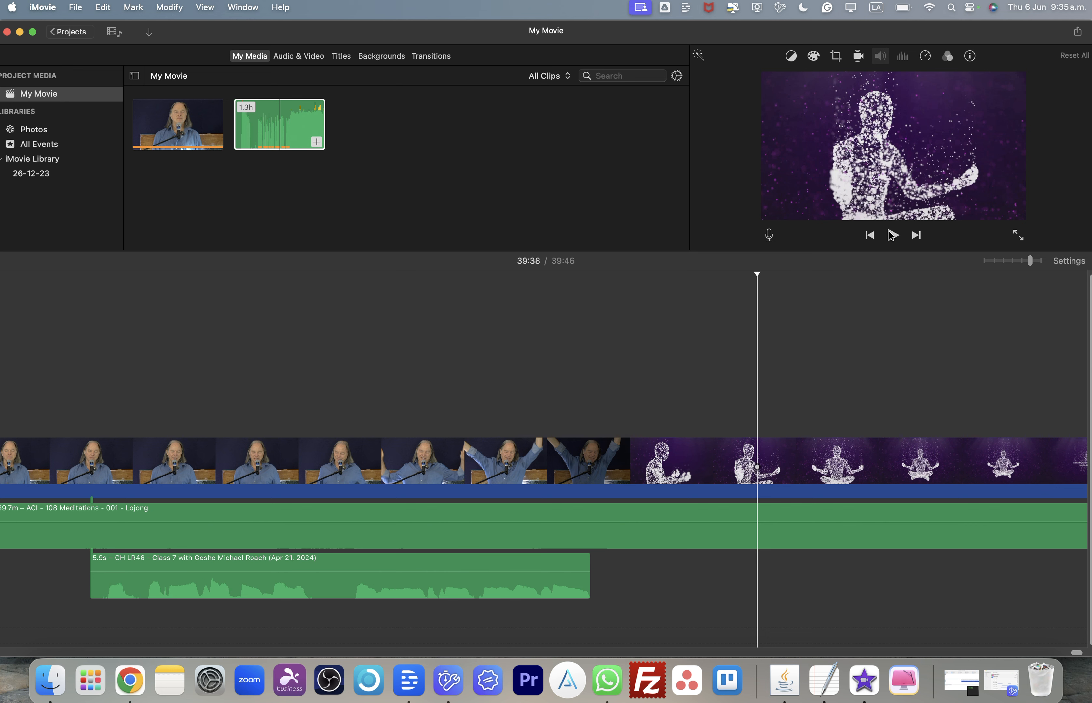
- Scroll and zoom through the timeline to review the audio clips' positions against the video
click(1080, 391)
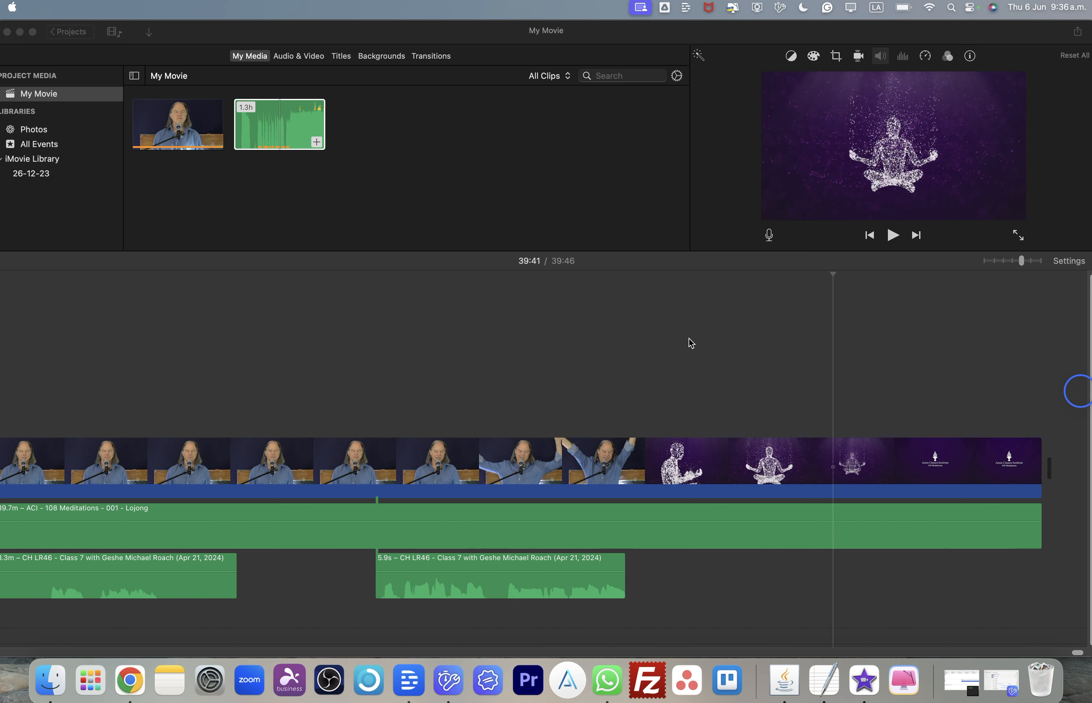
scroll(555, 339, left, 3)
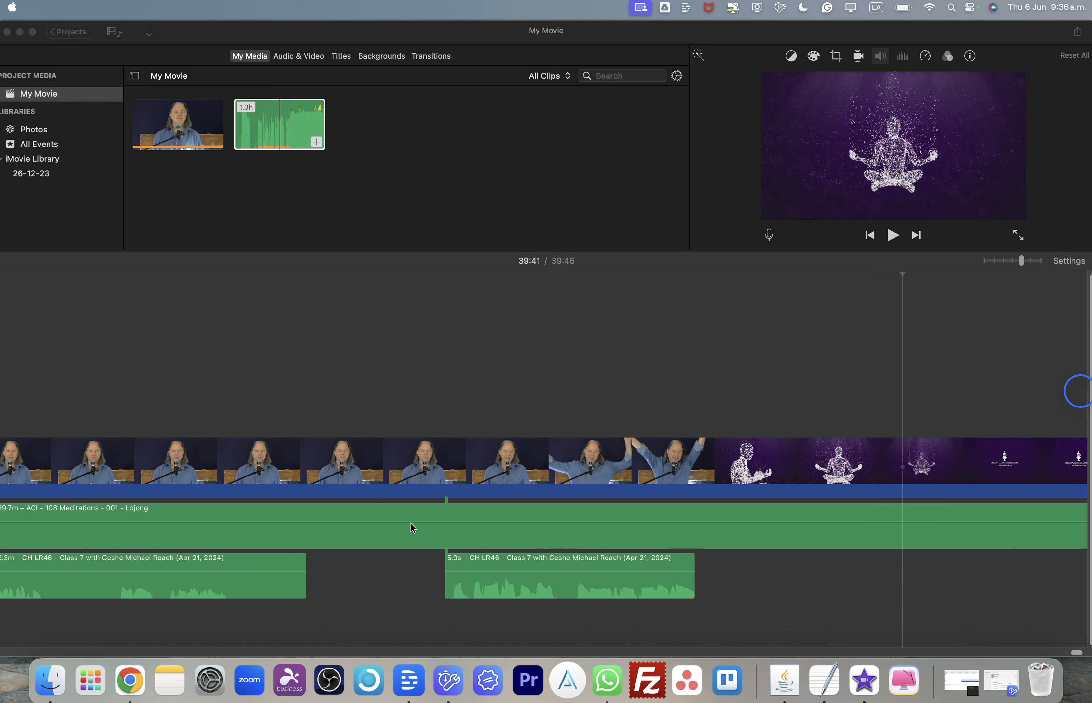
scroll(411, 523, left, 6)
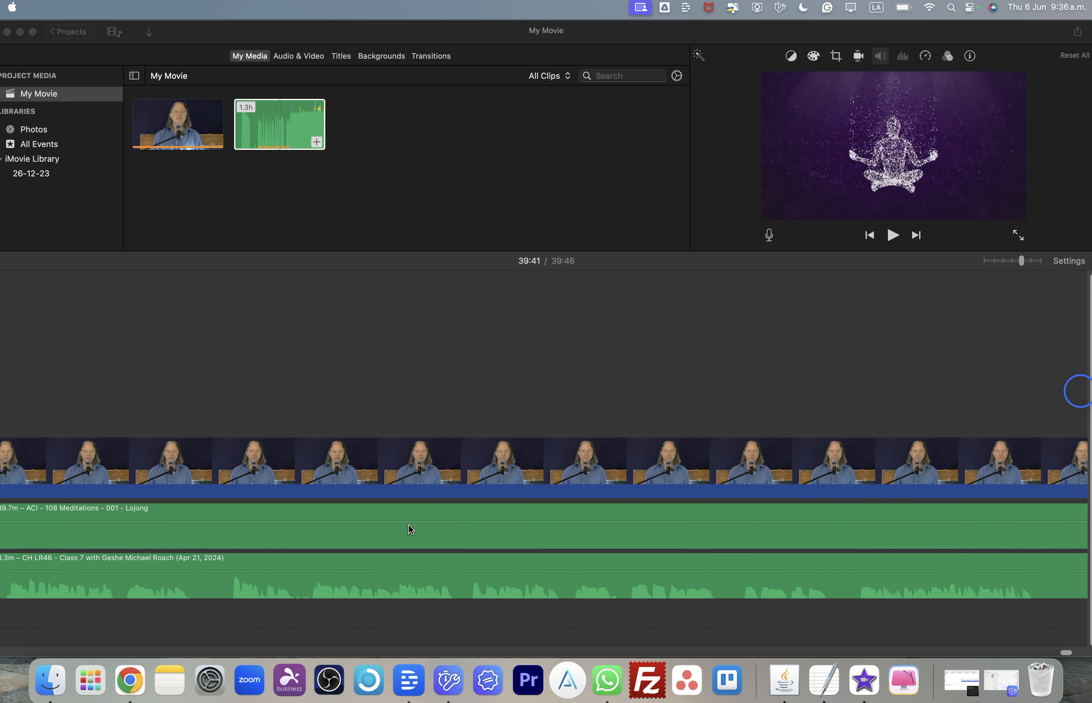
right_click(411, 530)
click(357, 387)
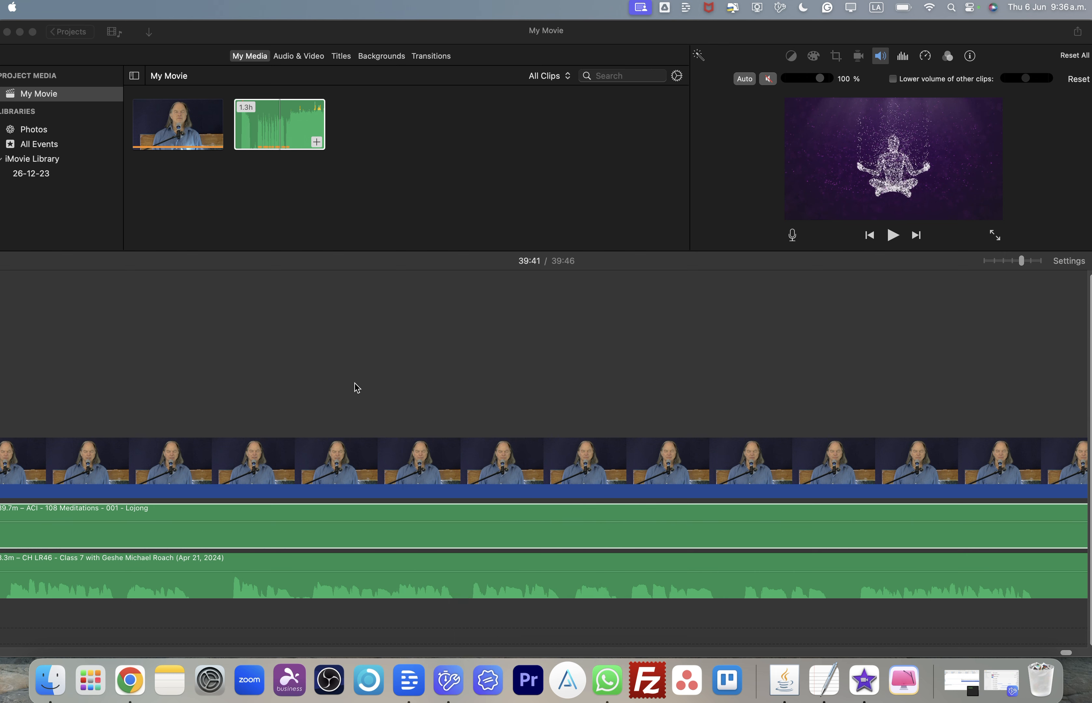
scroll(303, 550, left, 5)
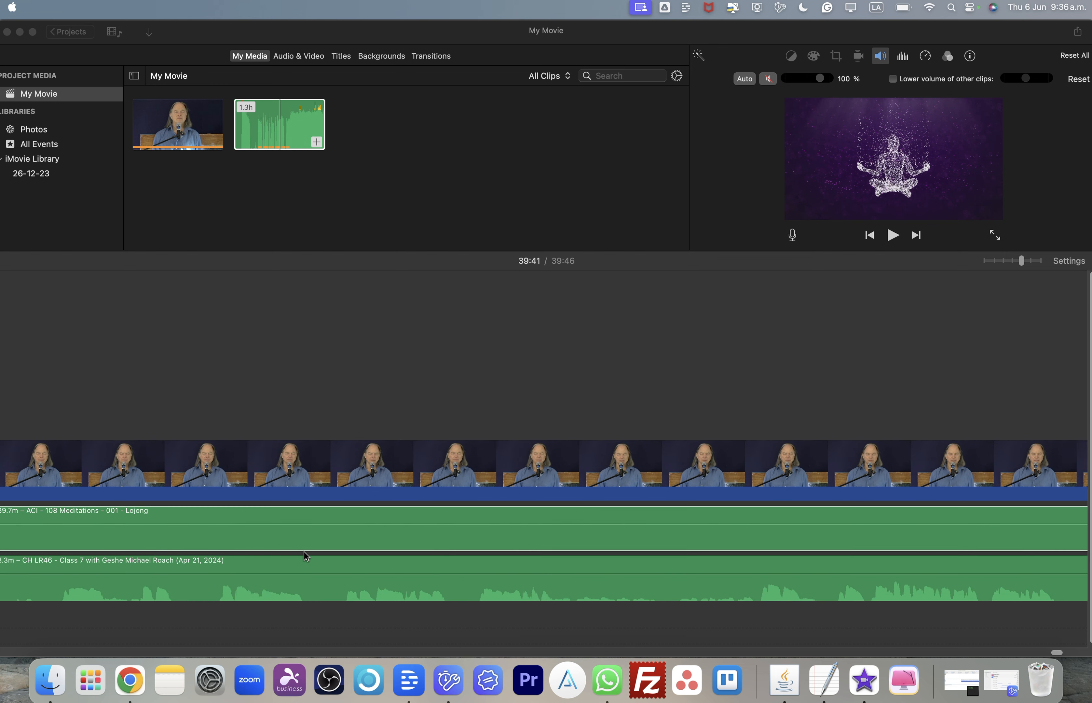
scroll(303, 551, left, 8)
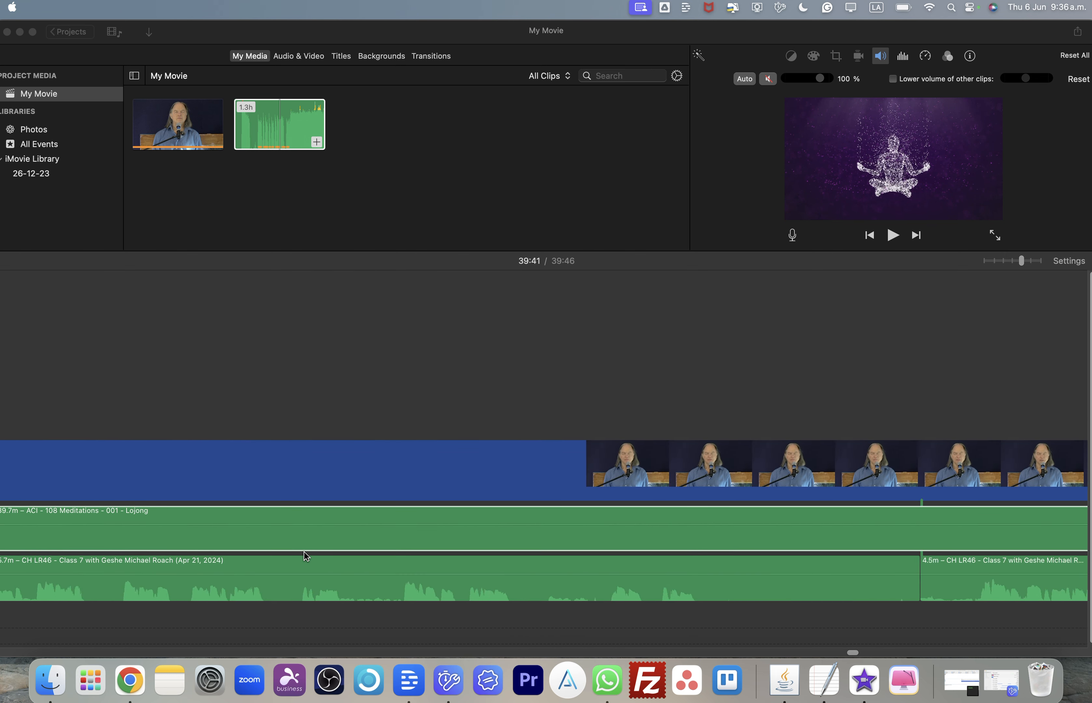
scroll(303, 551, left, 2)
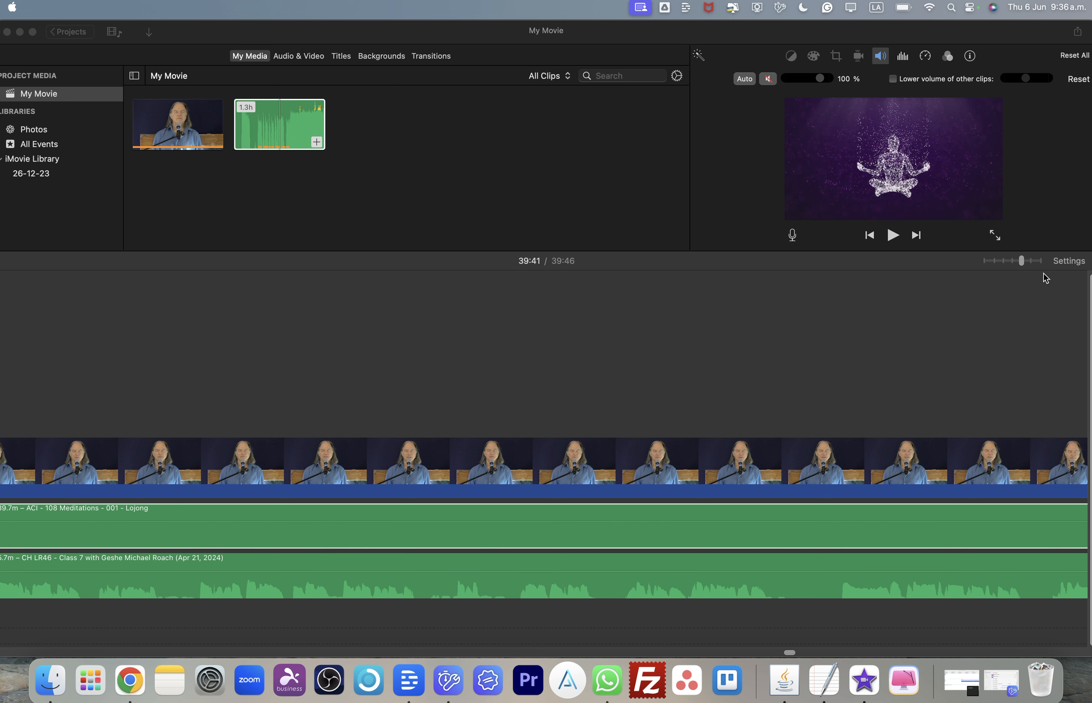
drag(1024, 269, 1007, 265)
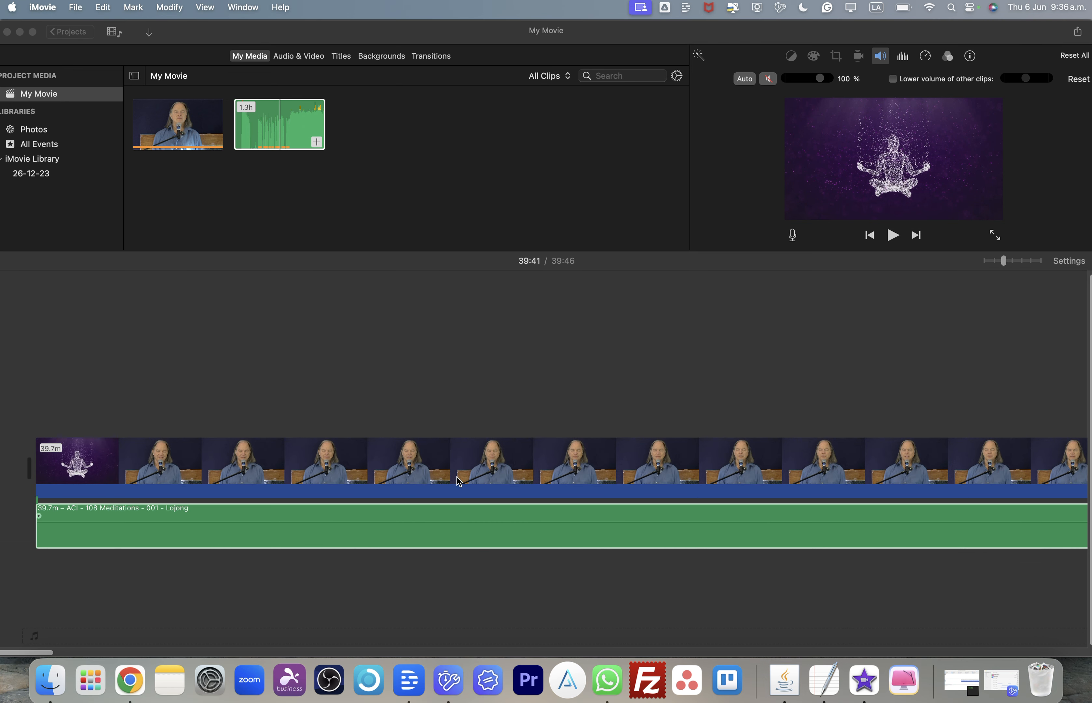
scroll(518, 556, right, 5)
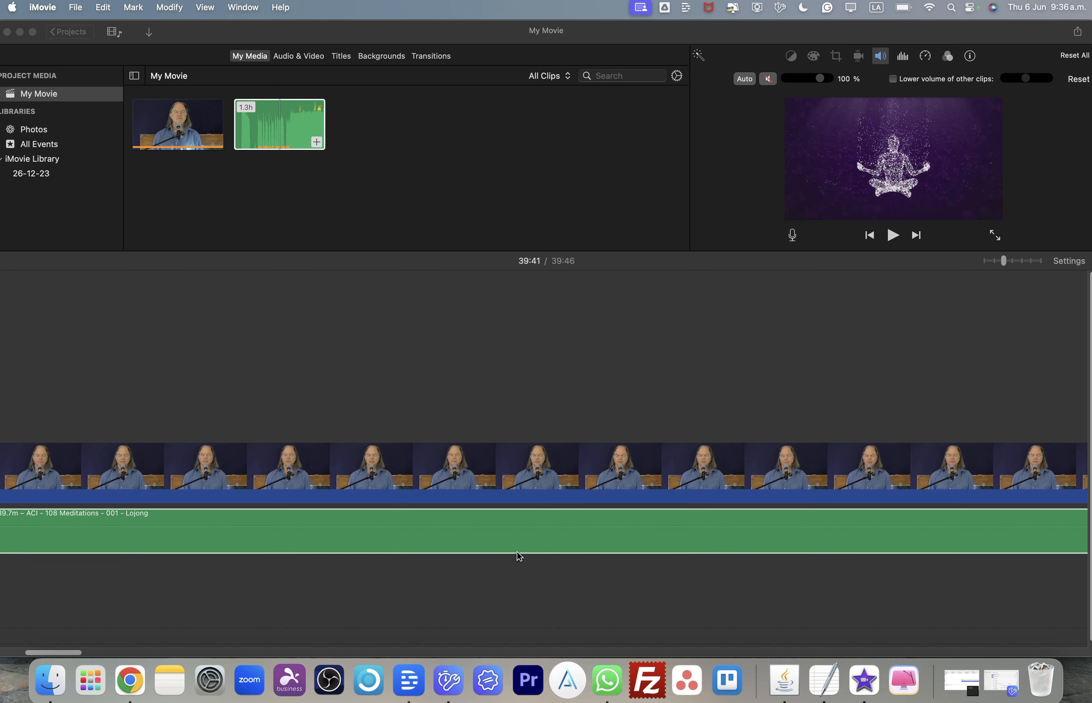
- Extend the start of the trailing lecture audio clip earlier, lengthening it to about 4.9 minutes
scroll(513, 627, right, 10)
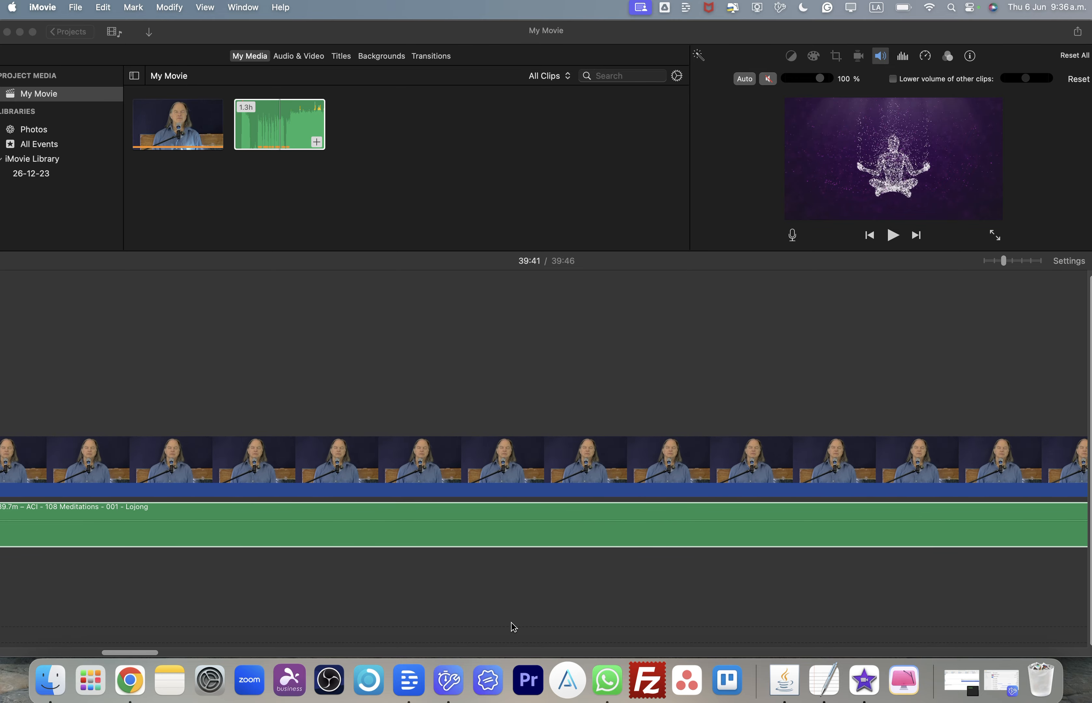
scroll(513, 627, right, 6)
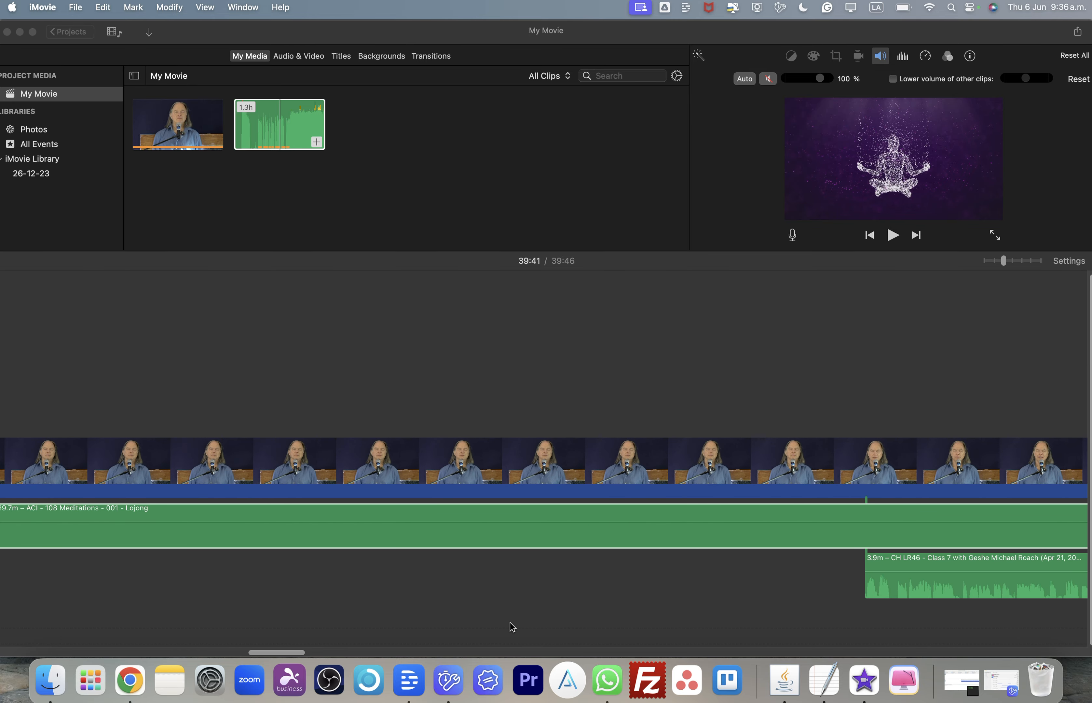
click(644, 597)
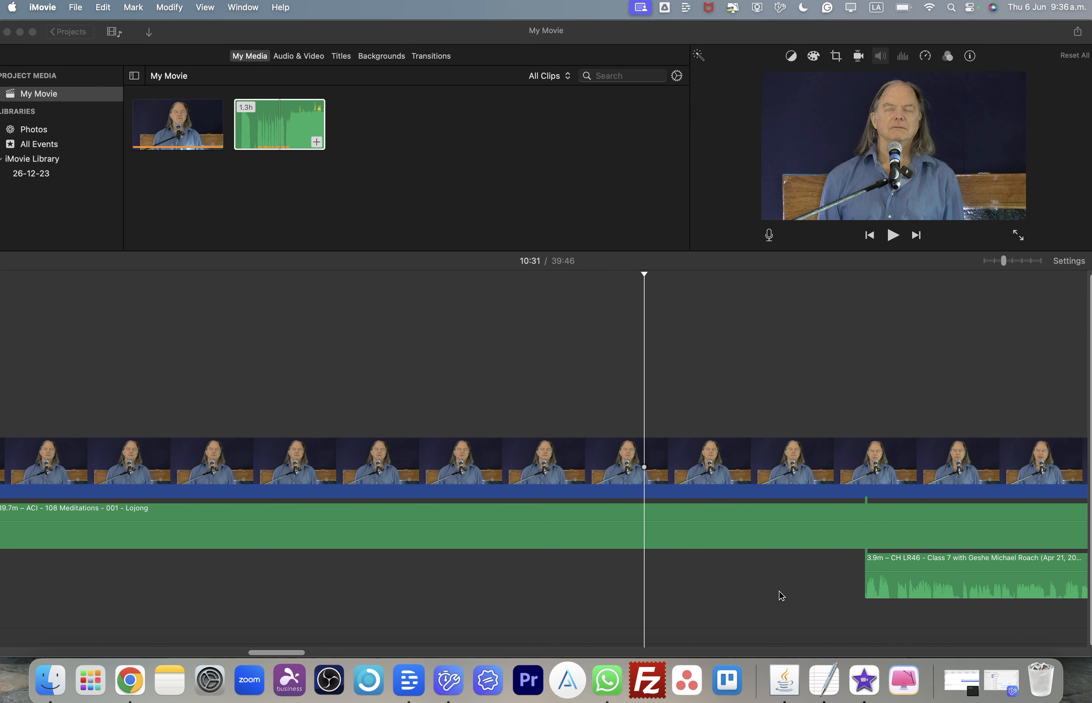
scroll(711, 587, right, 2)
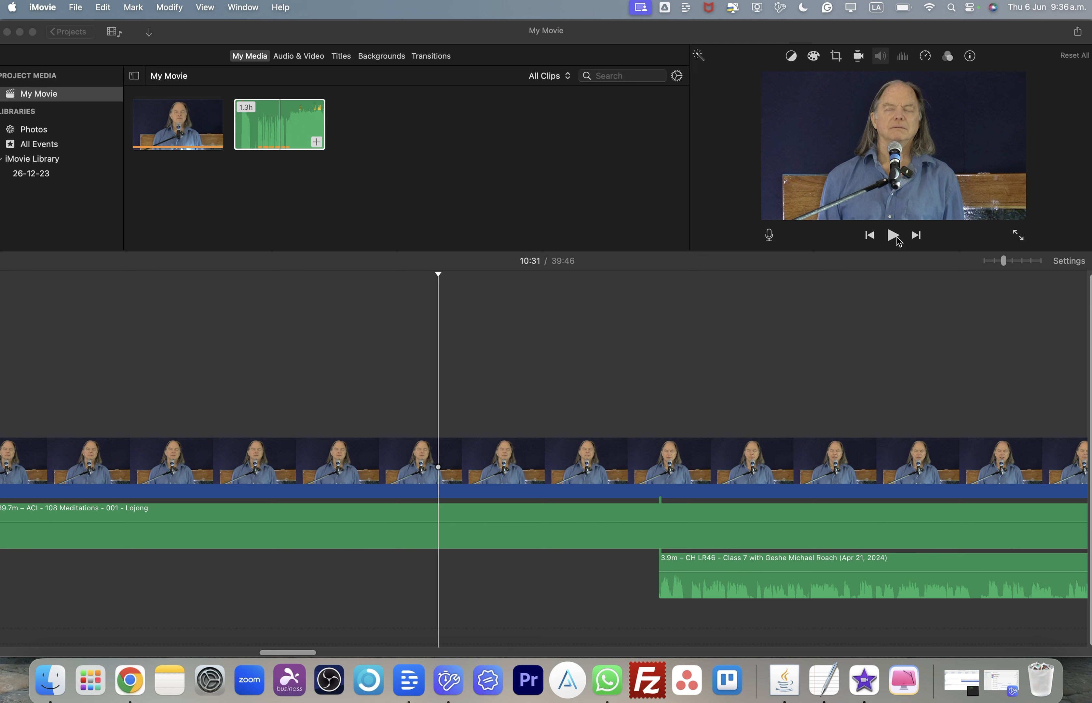
click(697, 588)
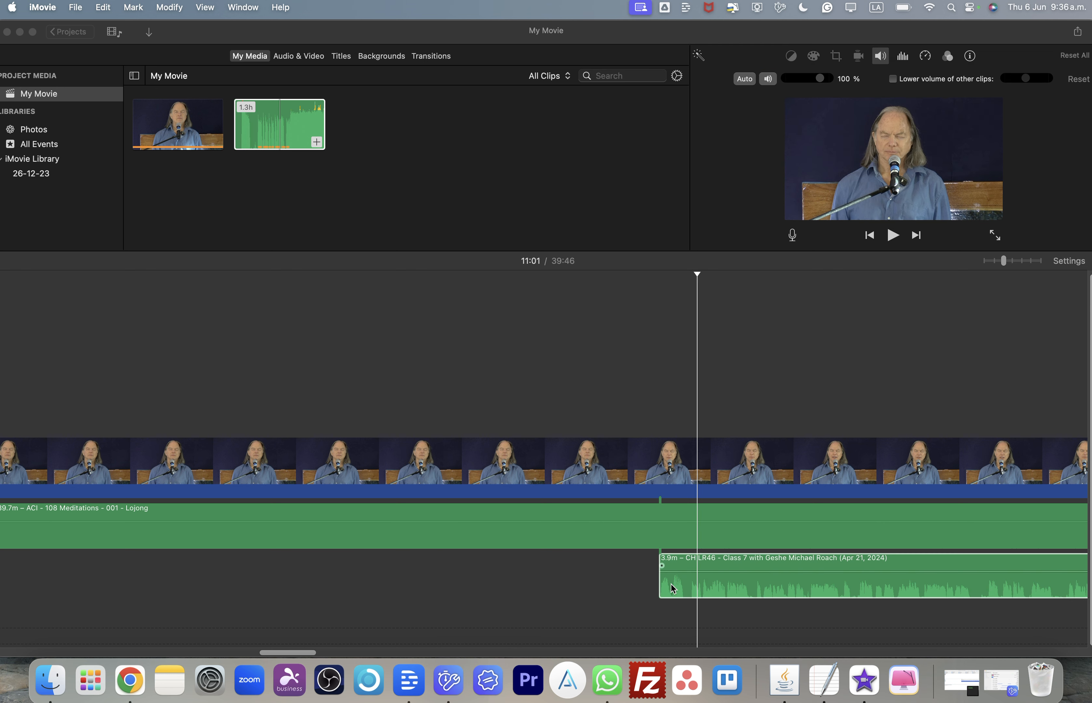
click(661, 585)
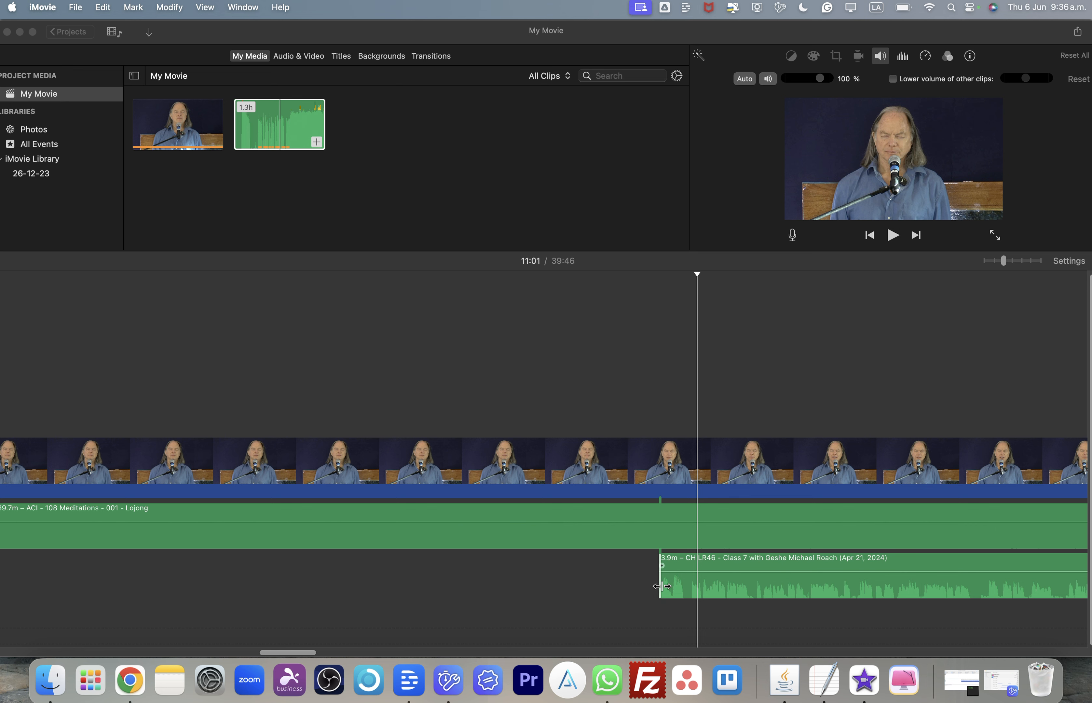
drag(661, 585, 142, 578)
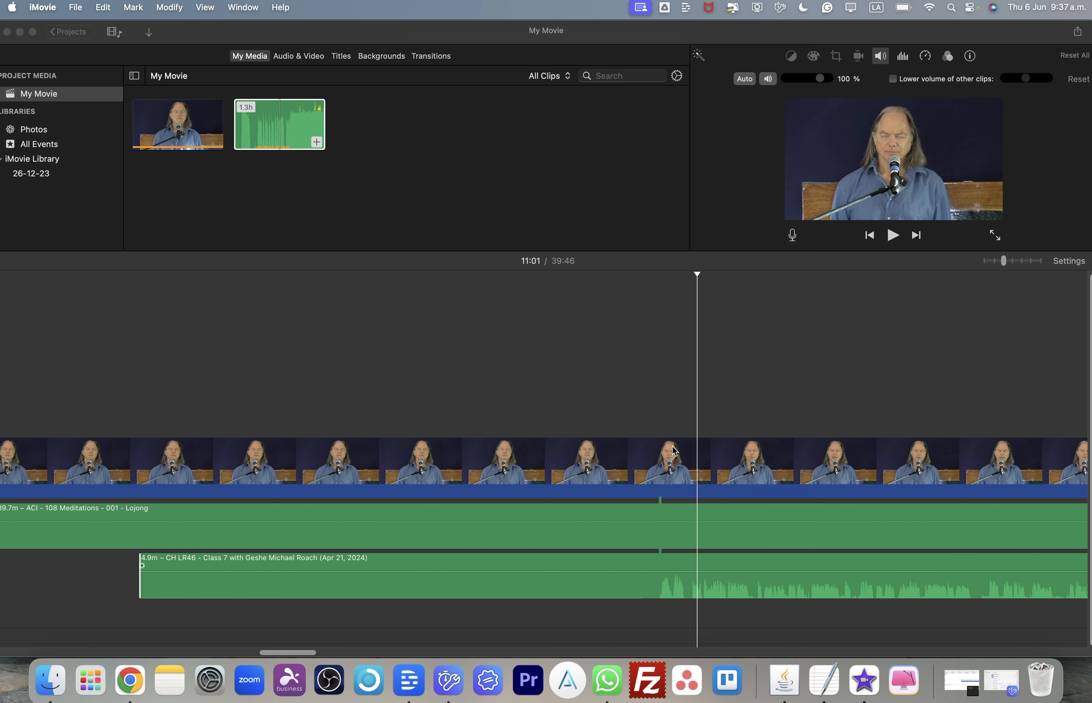
scroll(695, 366, left, 10)
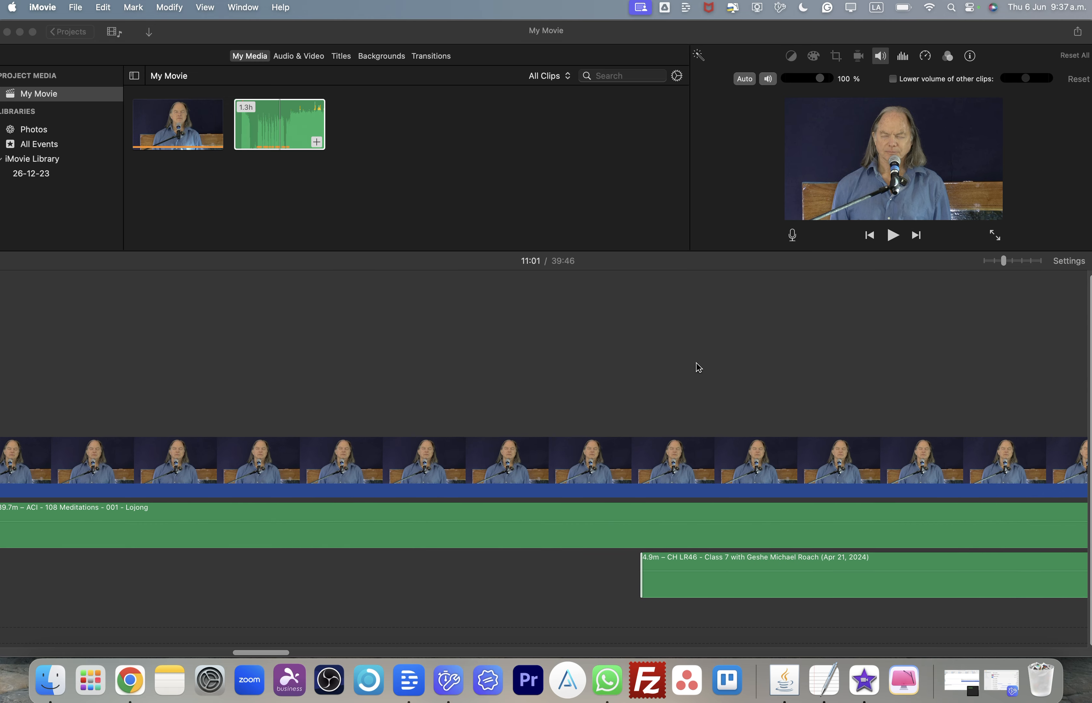
- Keep extending the lecture clip's start edge earlier until the clip is about 7.4 minutes long
click(642, 586)
click(642, 586)
drag(642, 587, 372, 573)
click(660, 594)
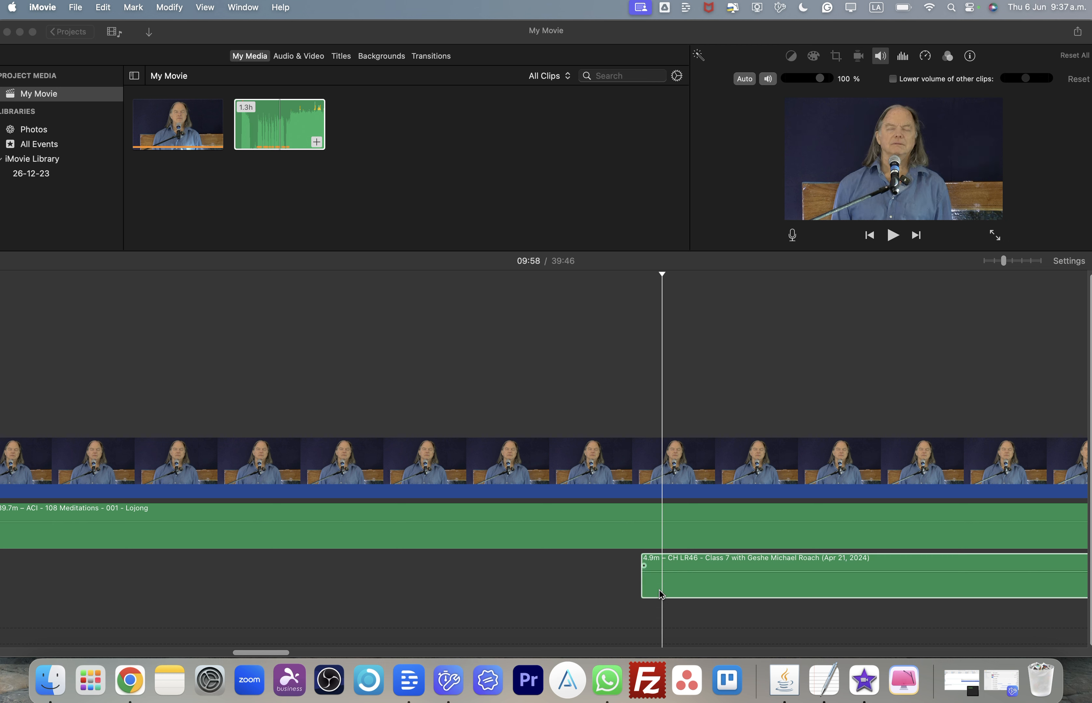
click(632, 586)
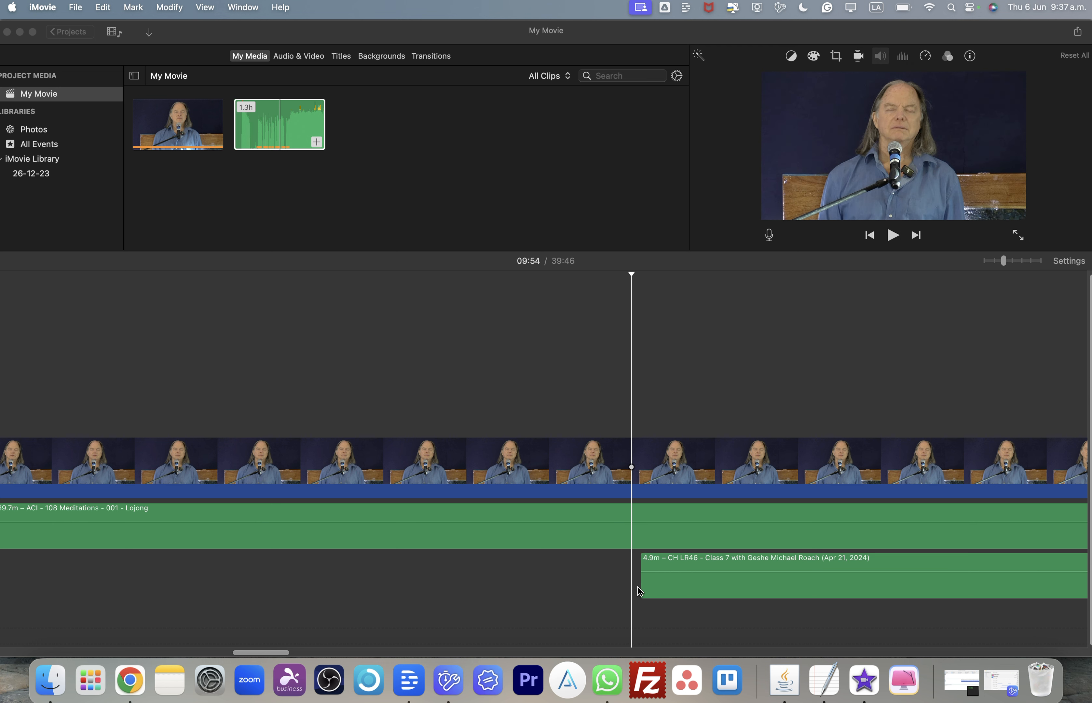
click(660, 585)
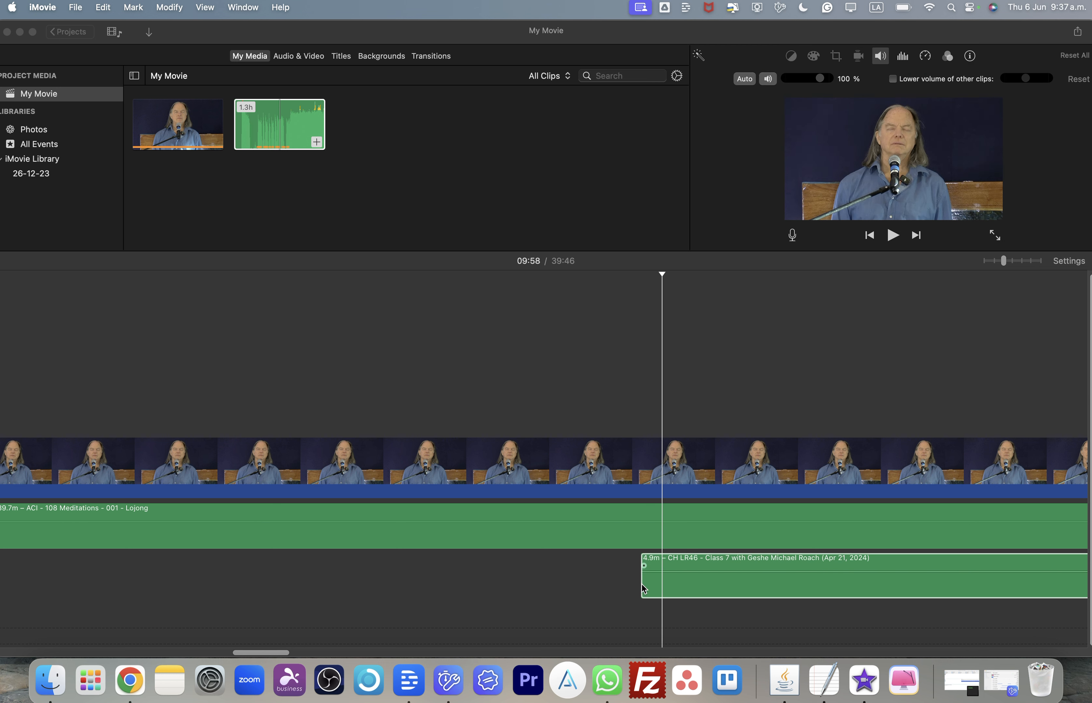
drag(644, 588, 43, 597)
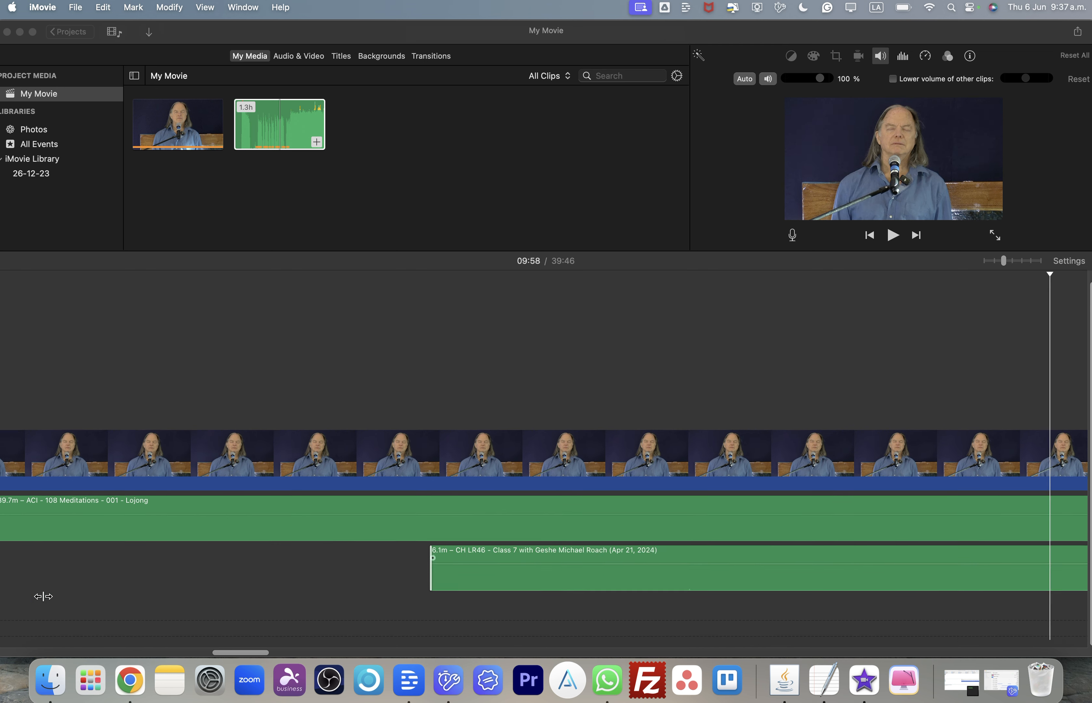
scroll(43, 596, left, 5)
click(683, 591)
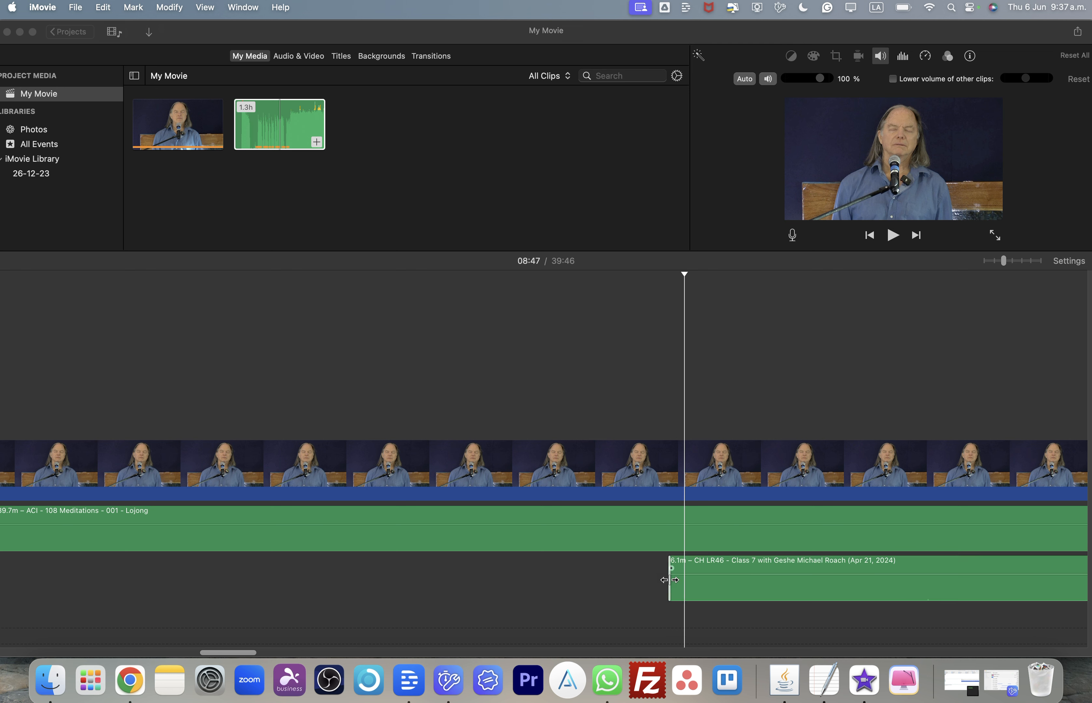
click(670, 580)
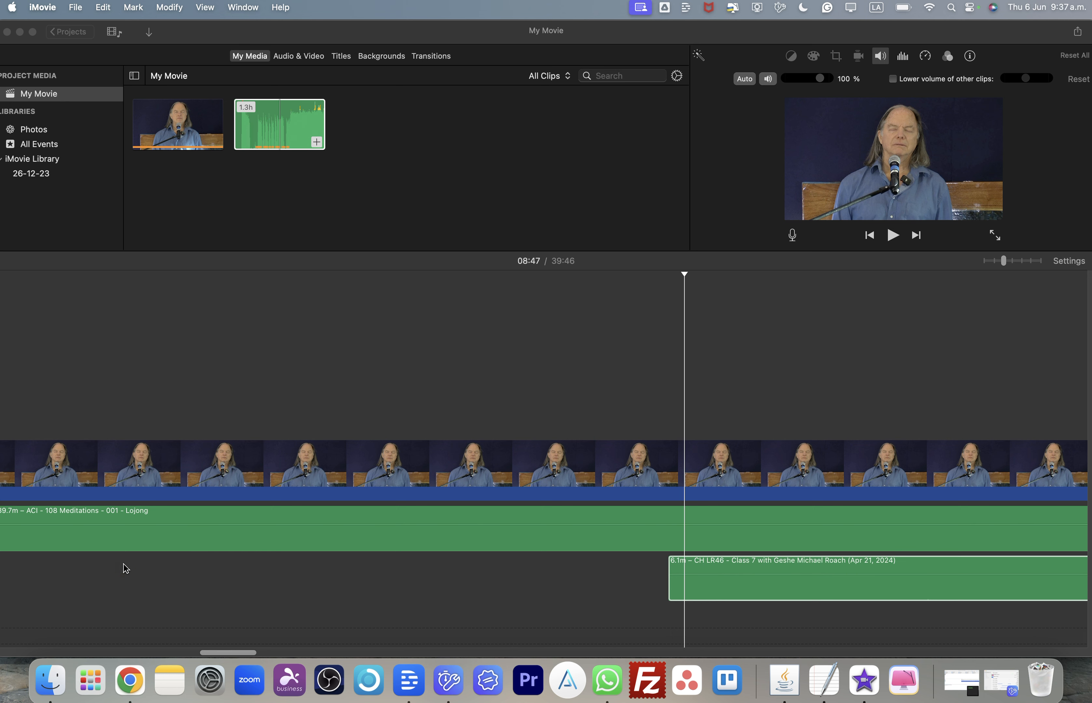
click(671, 586)
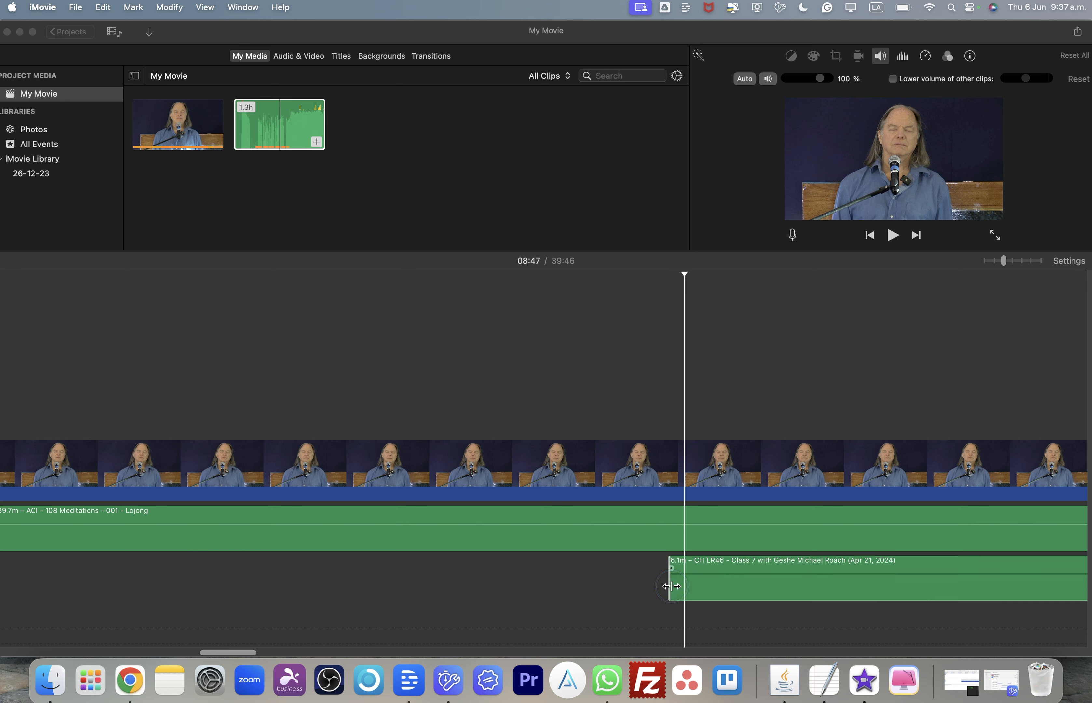
drag(670, 586, 8, 496)
scroll(93, 492, left, 15)
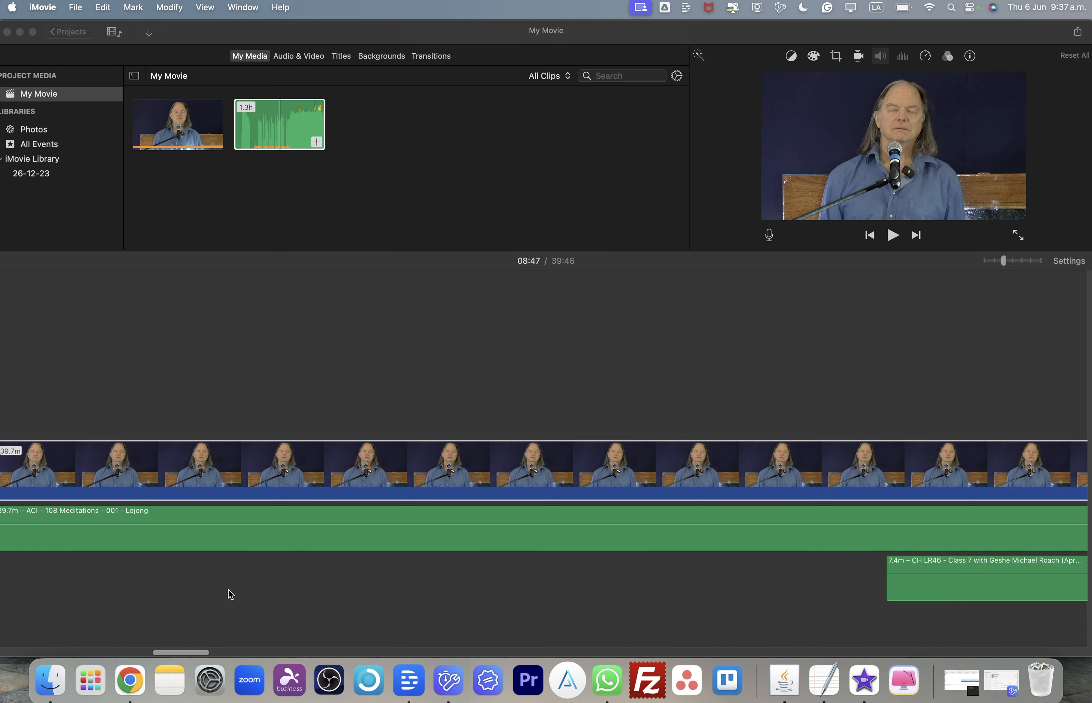
- Select the Lojong audio clip and unmute it
click(355, 537)
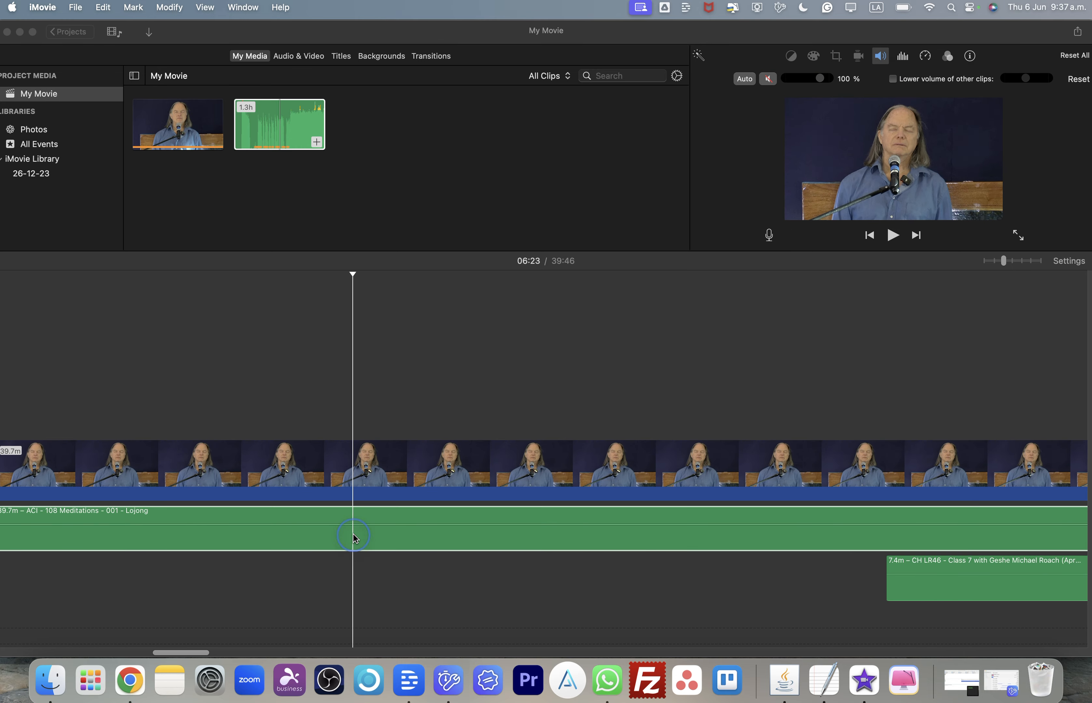
click(767, 79)
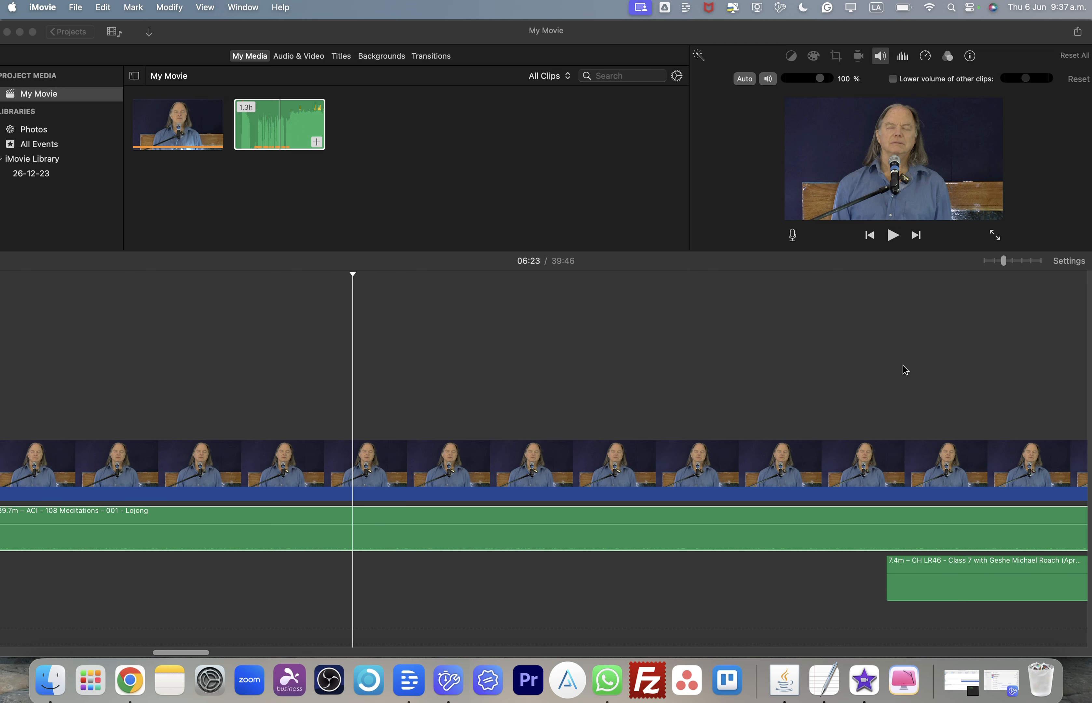
- Extend the first lecture audio clip's start back to the beginning of the project
drag(1006, 264, 984, 260)
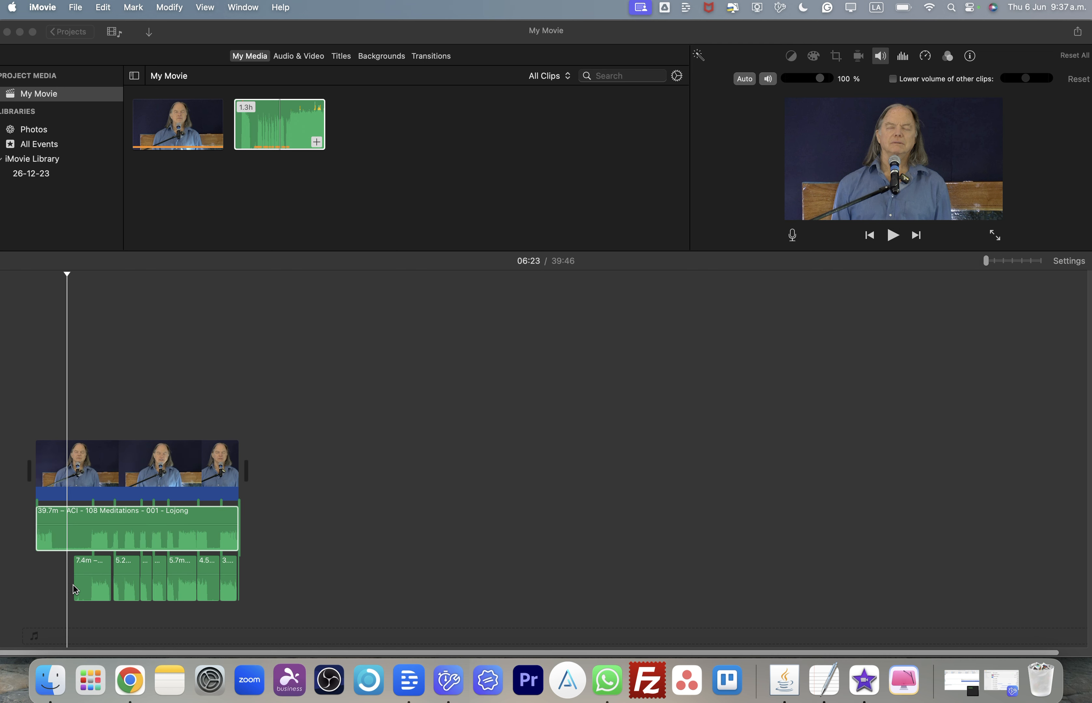
drag(75, 588, 1, 577)
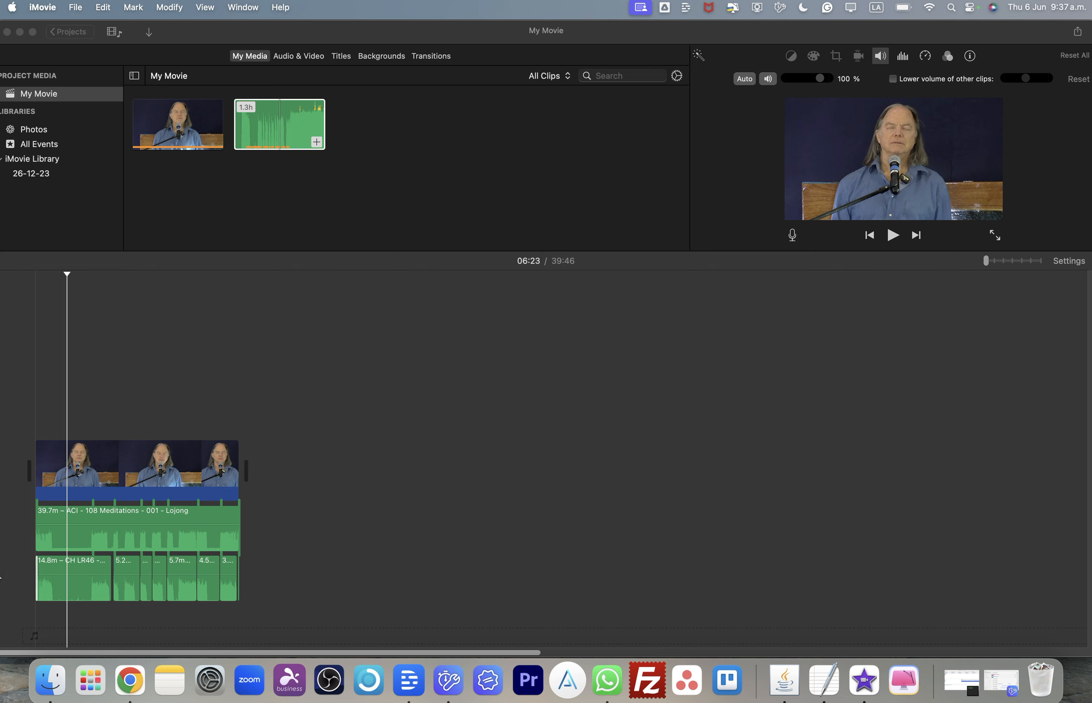
- Split the lecture audio at about 00:14 and delete the 14.5-second part before the split
click(57, 275)
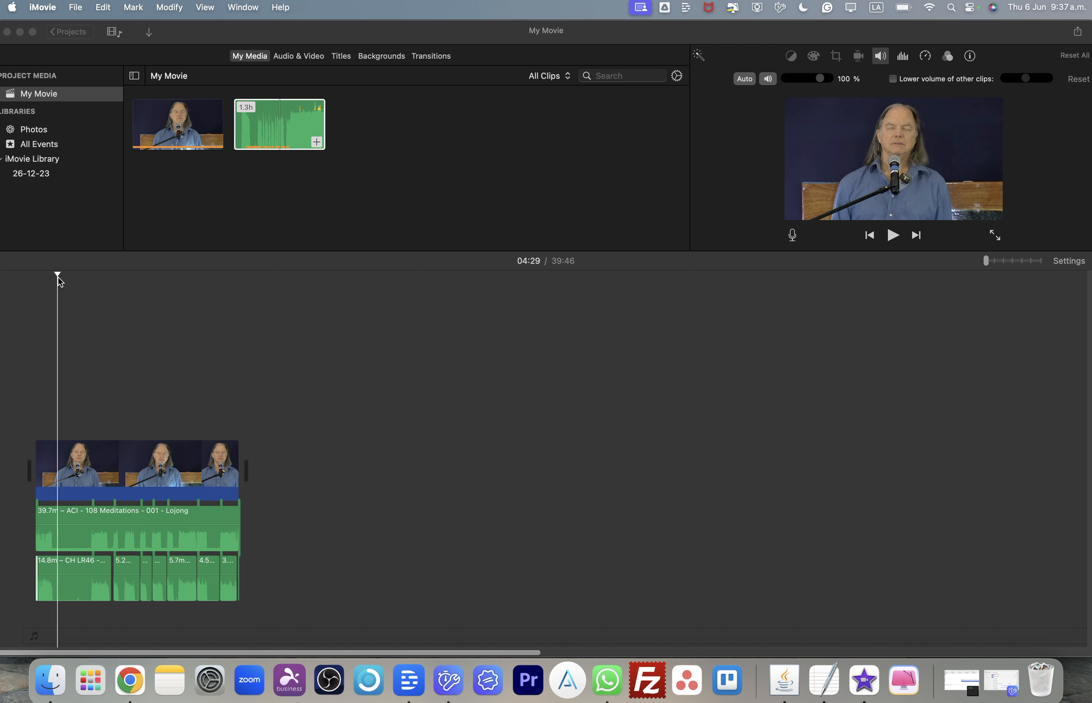
drag(58, 278, 43, 279)
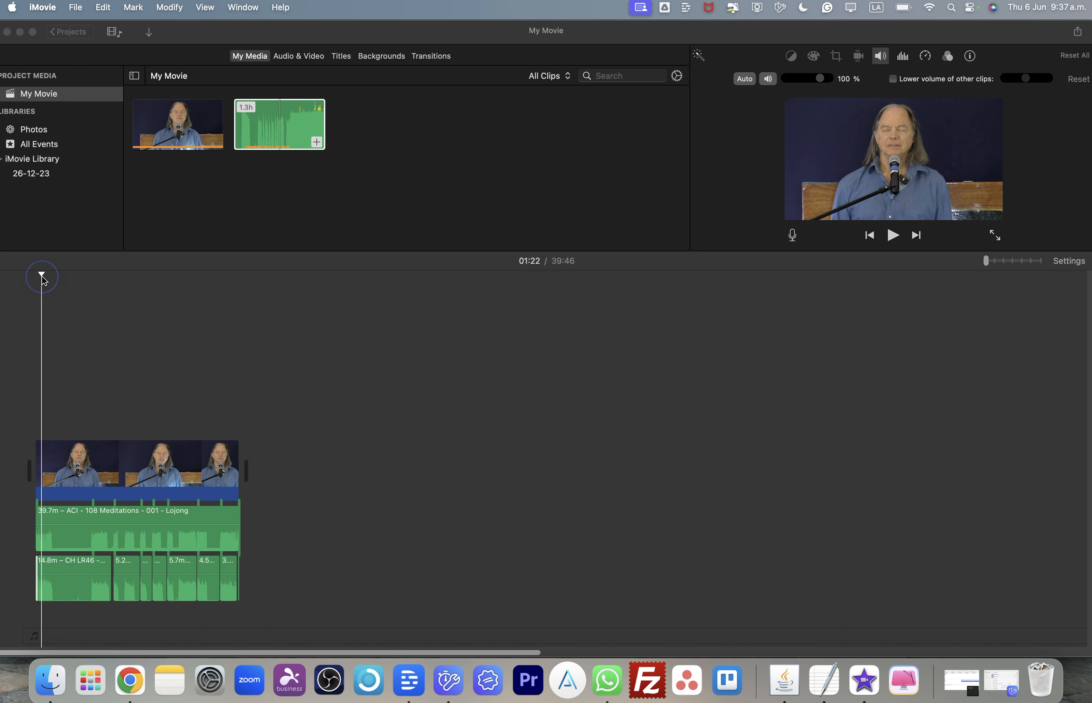
click(1018, 260)
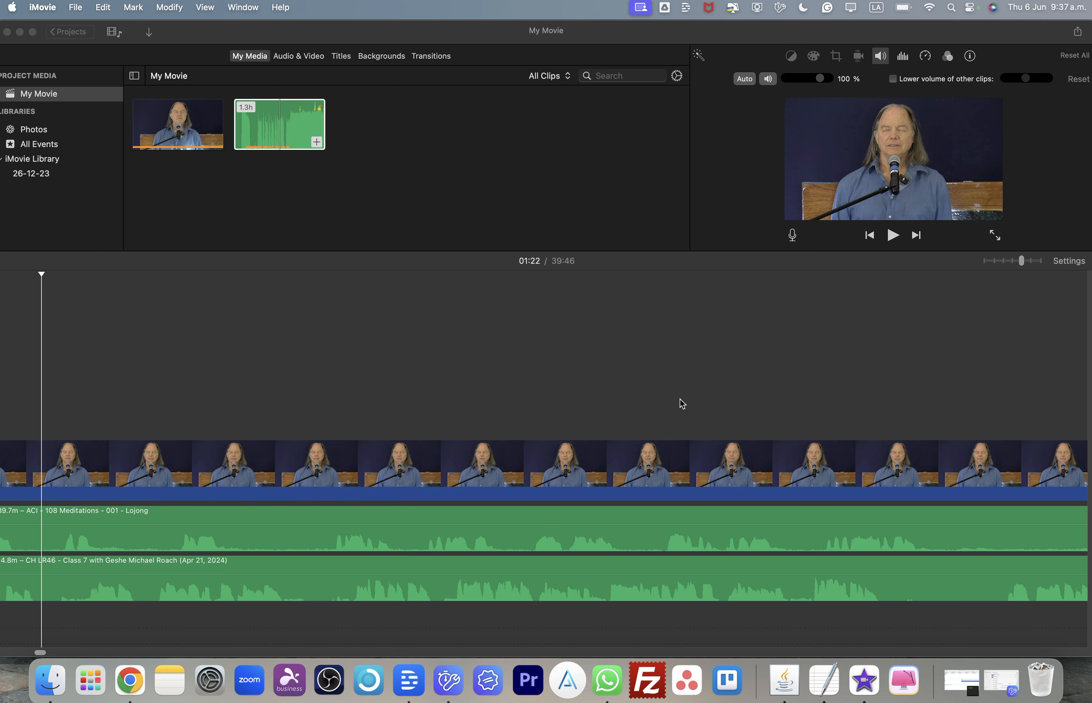
scroll(548, 434, left, 5)
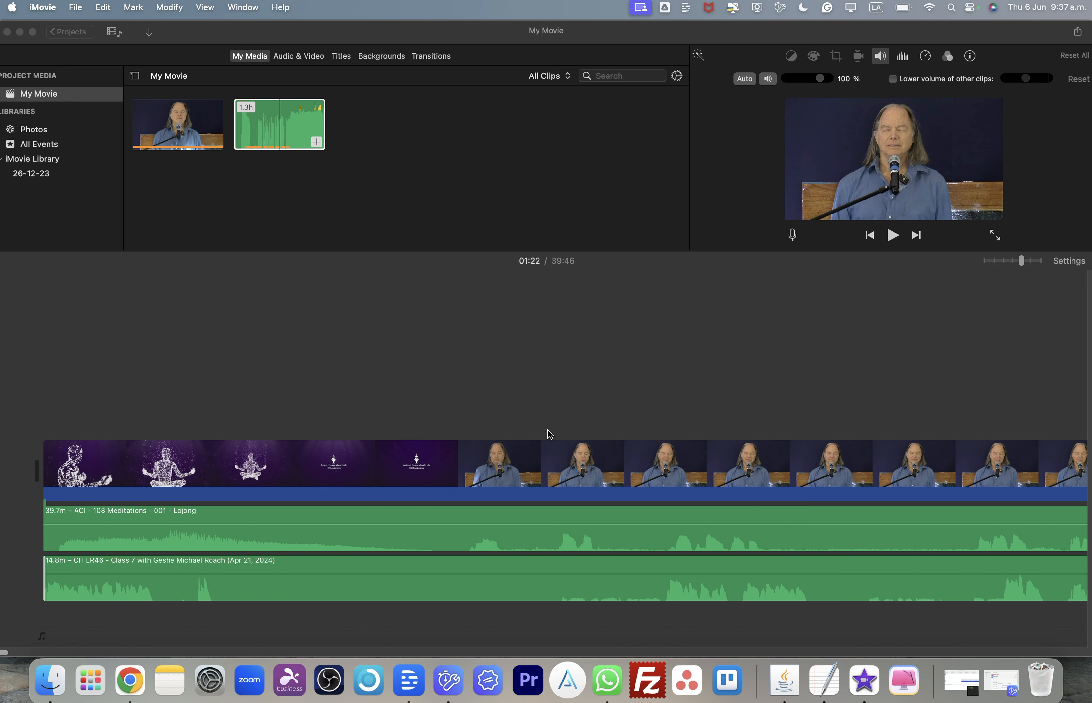
click(178, 598)
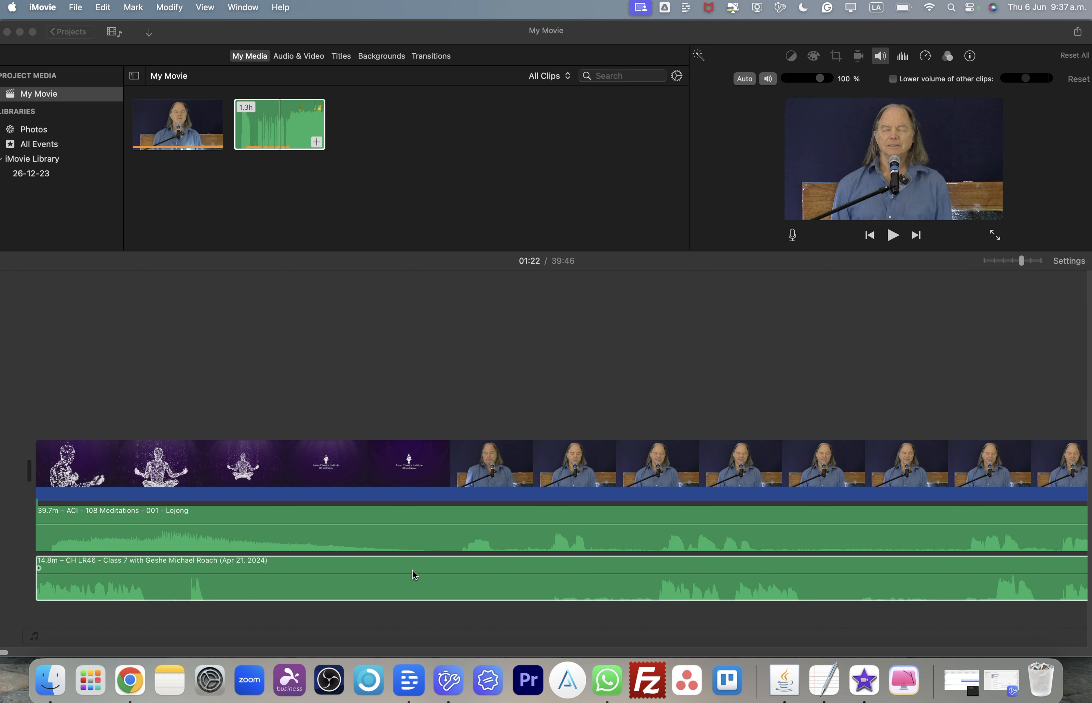
click(650, 588)
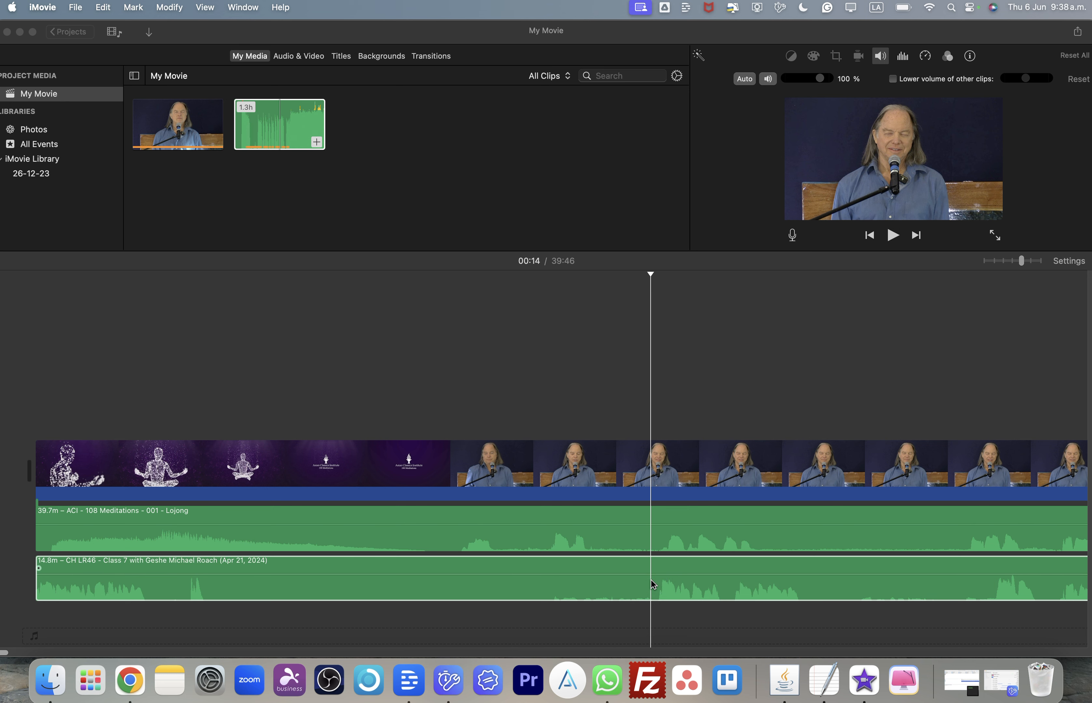
right_click(709, 514)
click(706, 504)
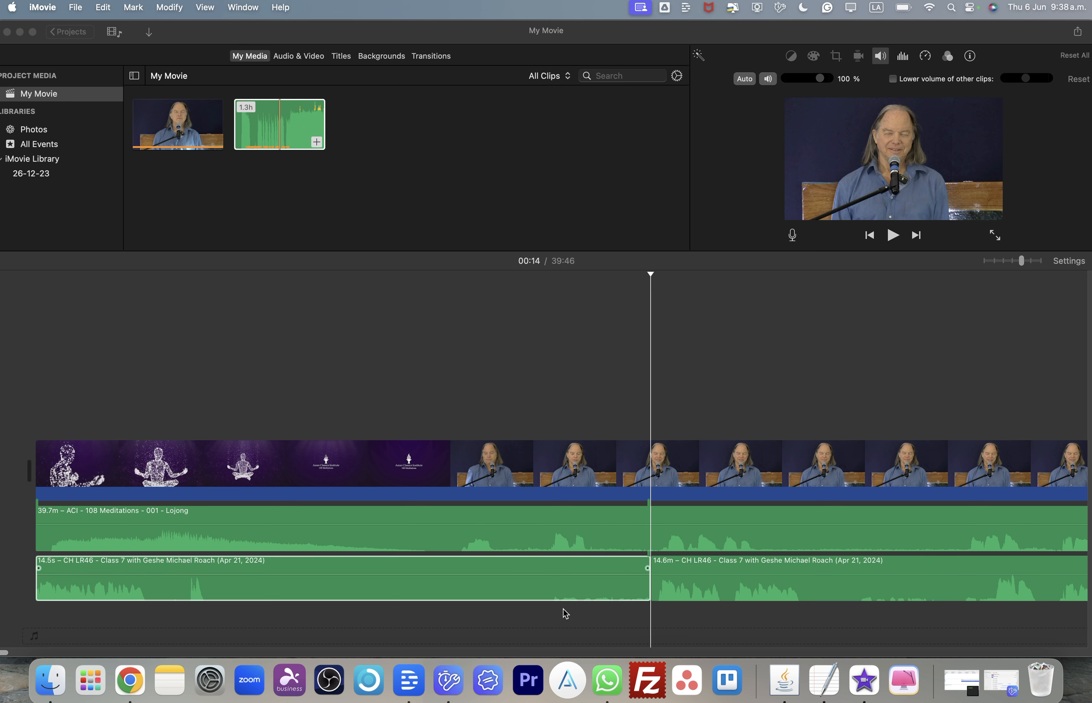
click(577, 596)
key(Delete)
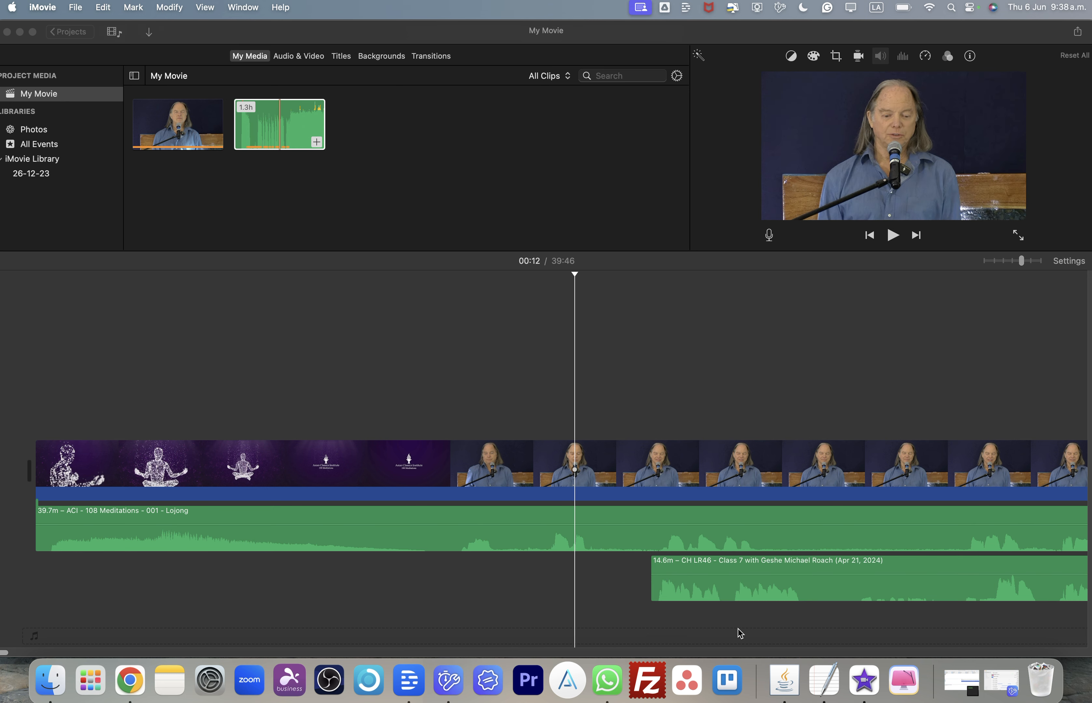
- Split the lecture audio clip at about 03:11
scroll(737, 628, right, 10)
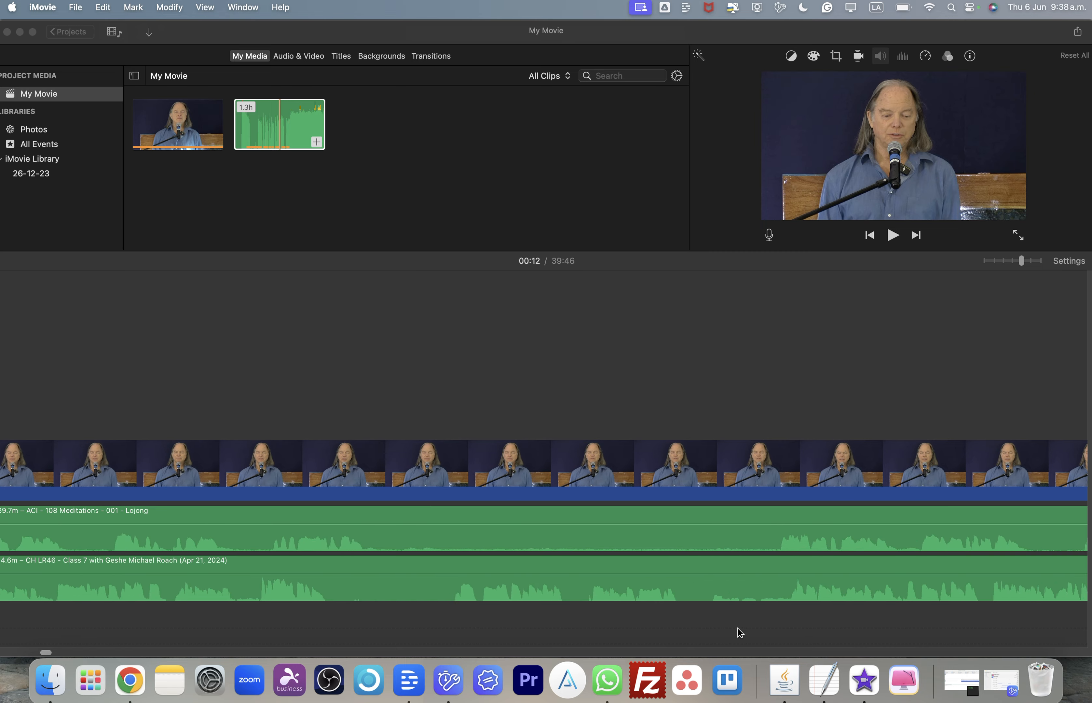
scroll(737, 627, right, 10)
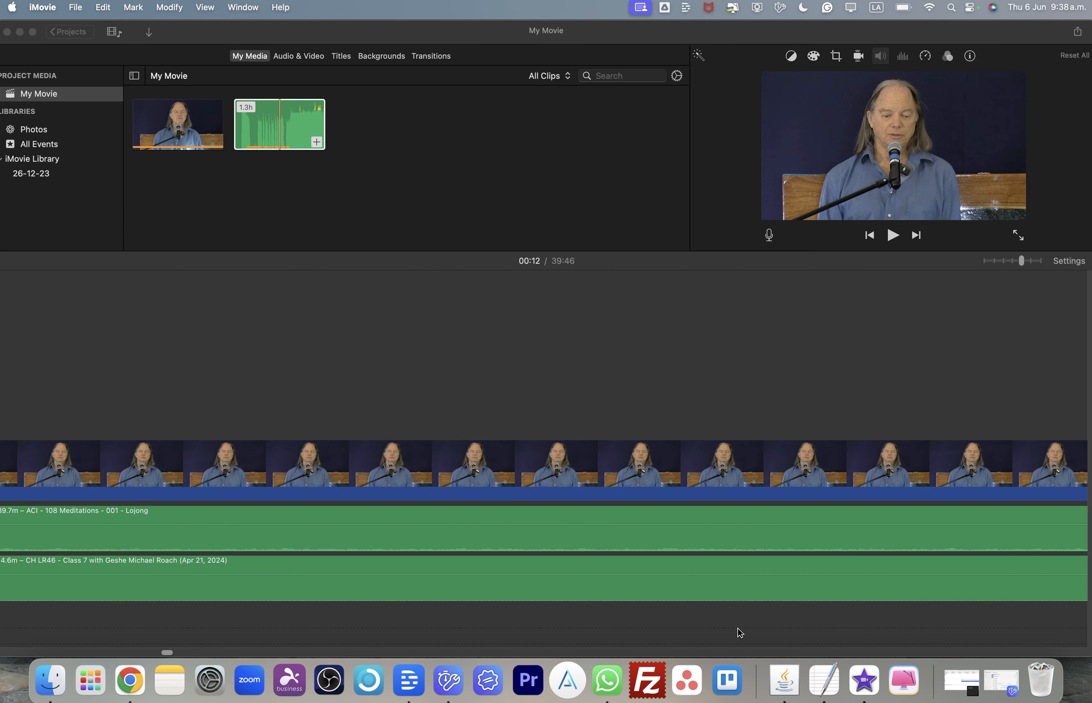
scroll(737, 628, left, 5)
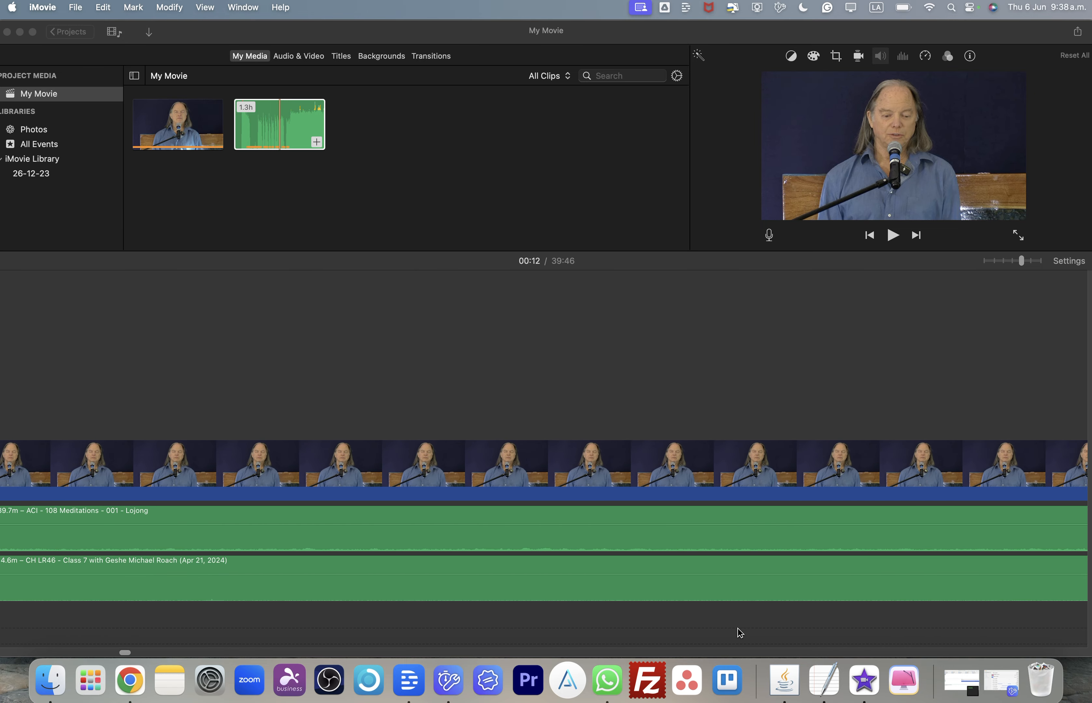
scroll(738, 627, left, 4)
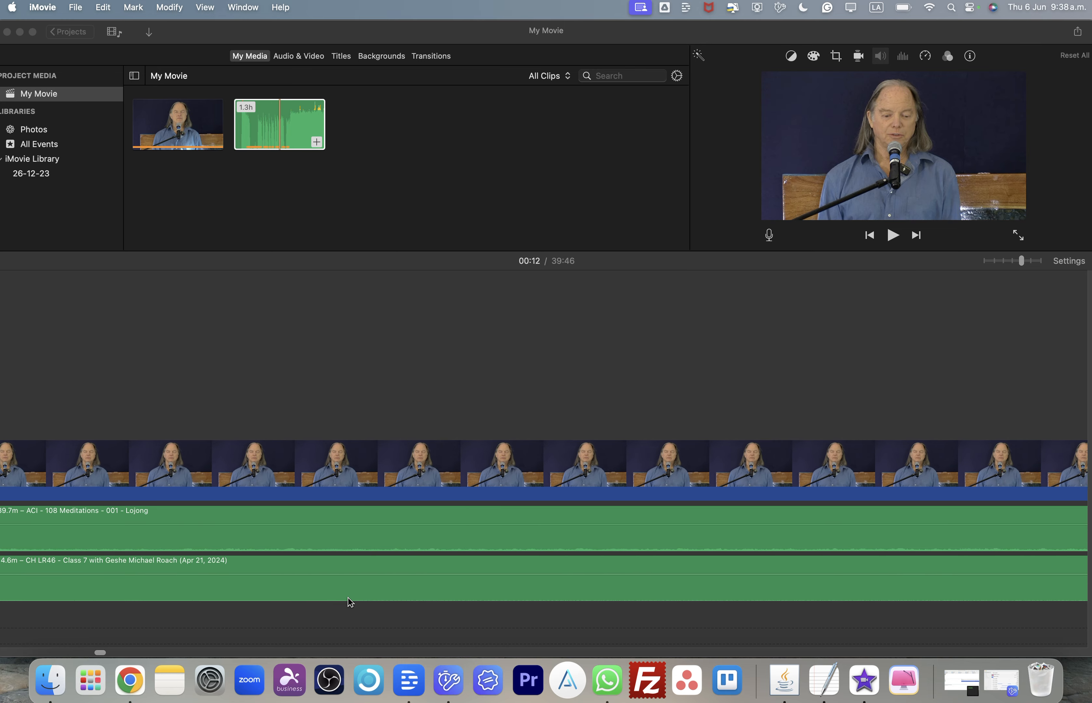
scroll(349, 602, left, 3)
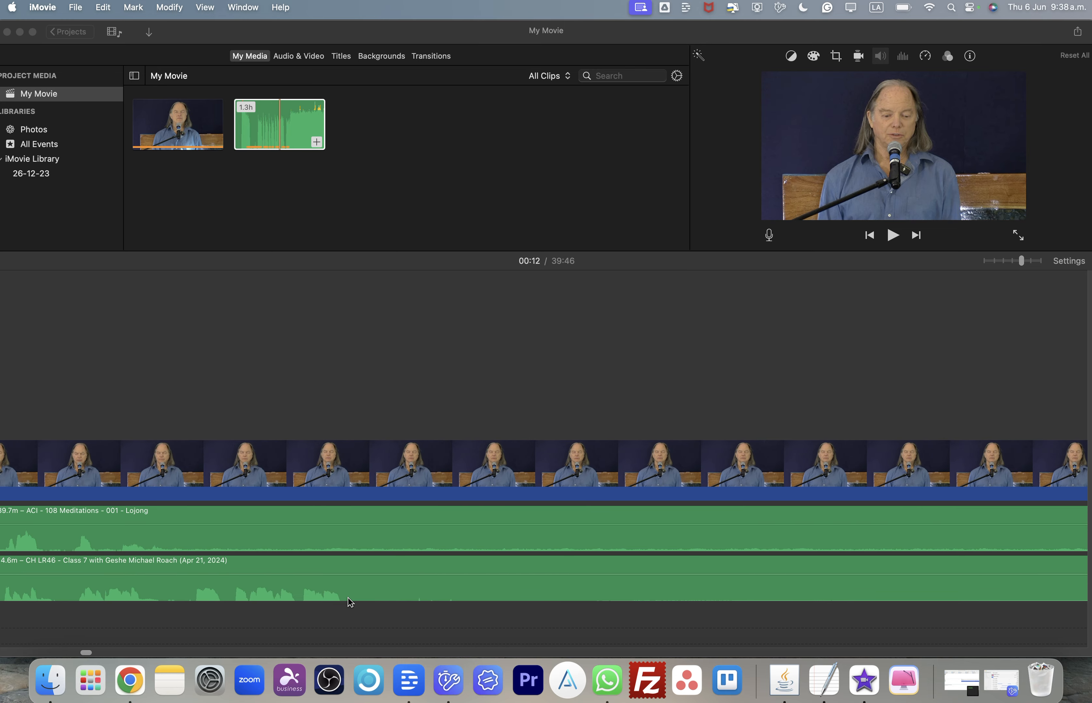
click(380, 605)
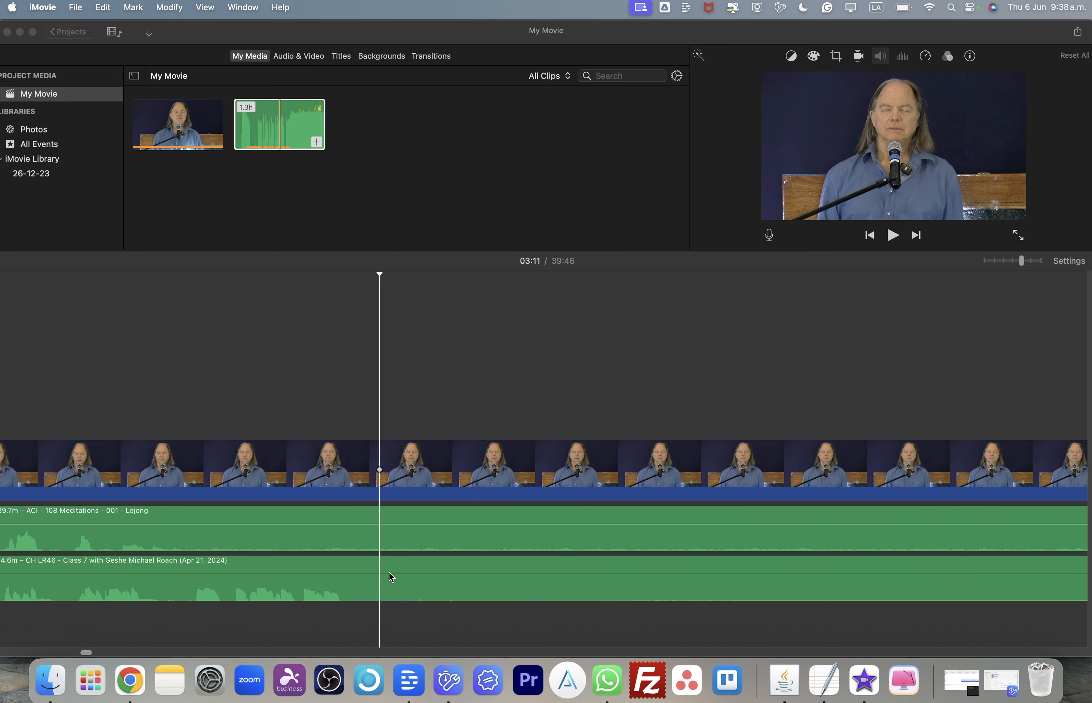
click(381, 592)
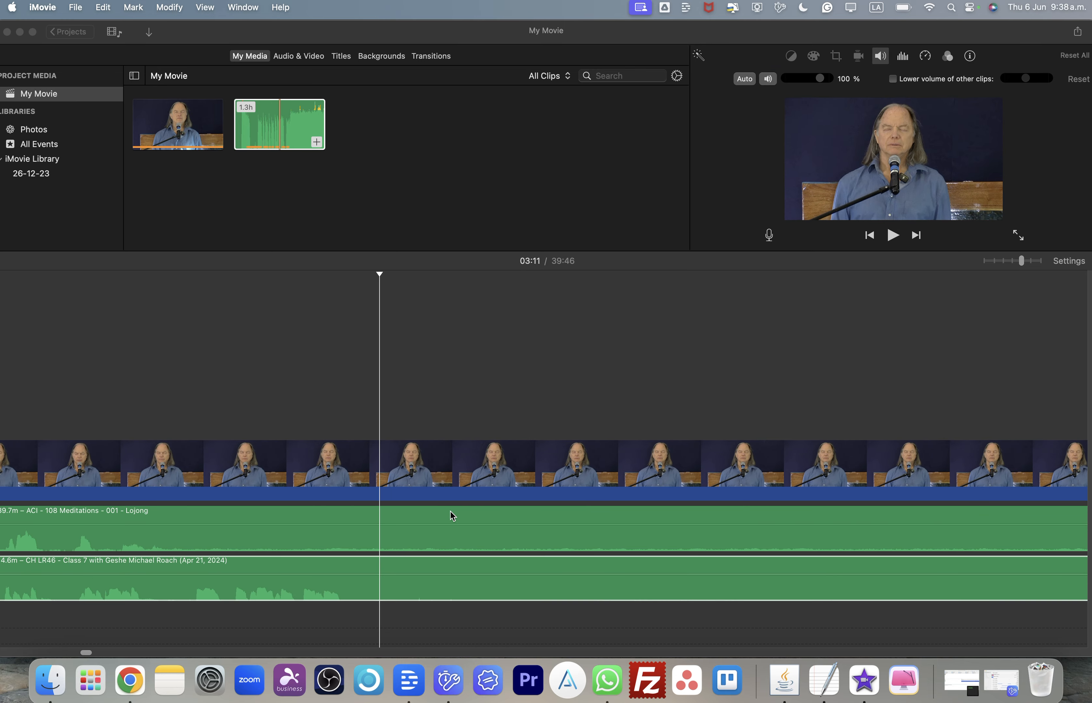
key(super+b)
click(473, 397)
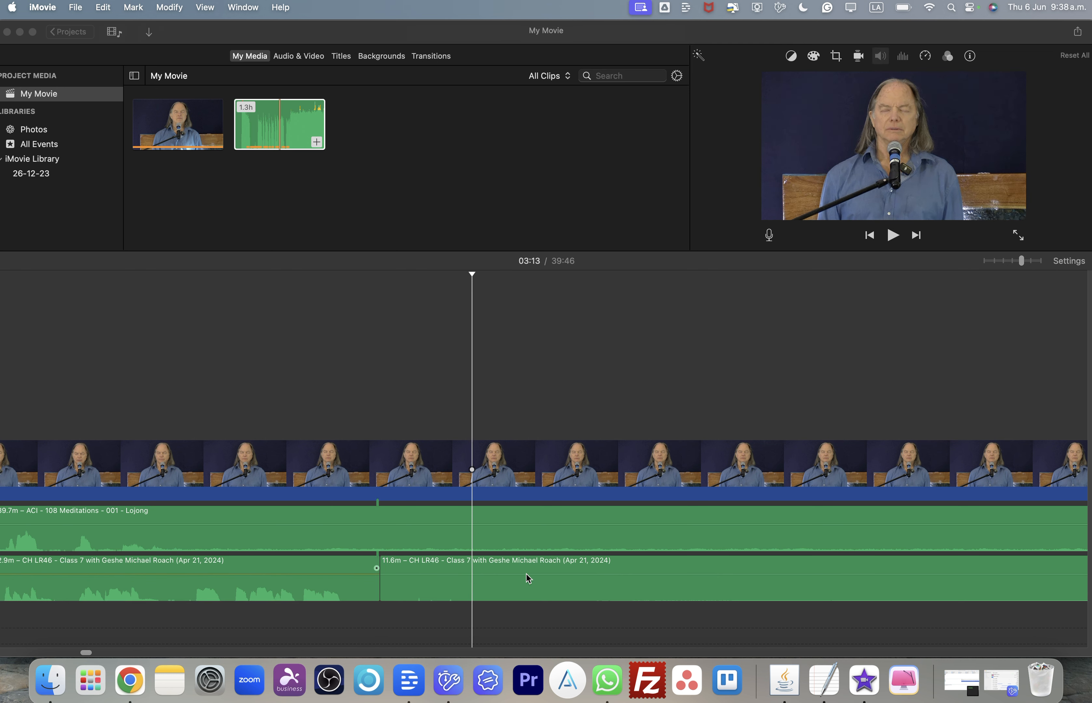
- Shift the first lecture audio clip earlier in the timeline, toward the start of the project
click(573, 430)
scroll(576, 432, left, 10)
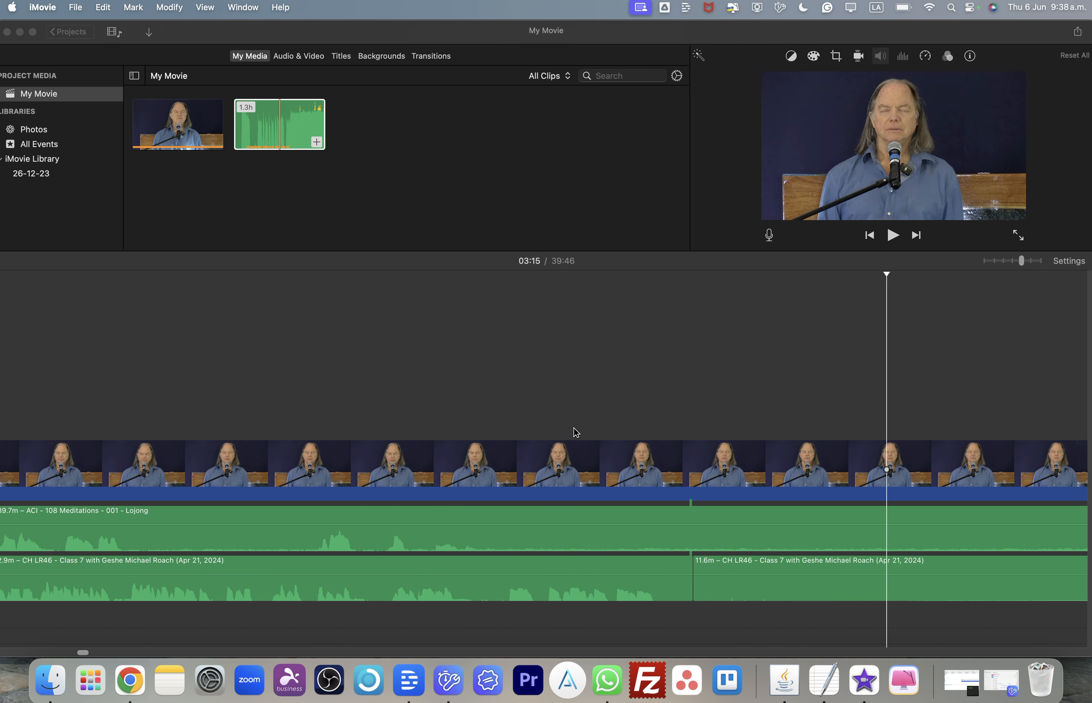
scroll(576, 432, left, 10)
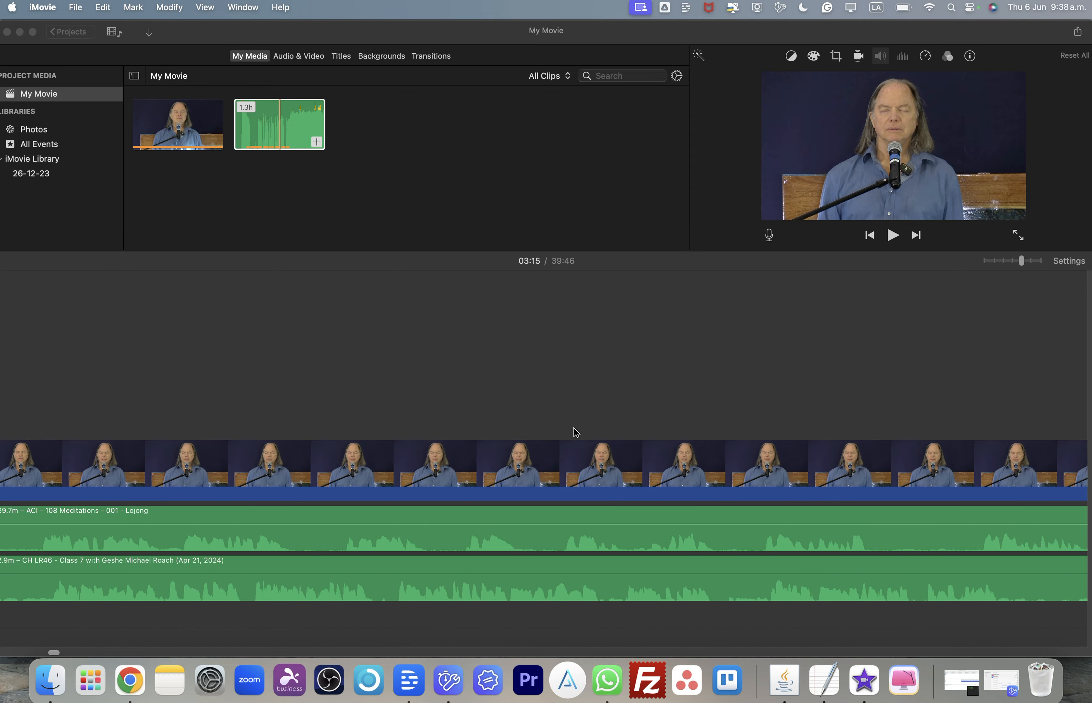
scroll(576, 432, left, 8)
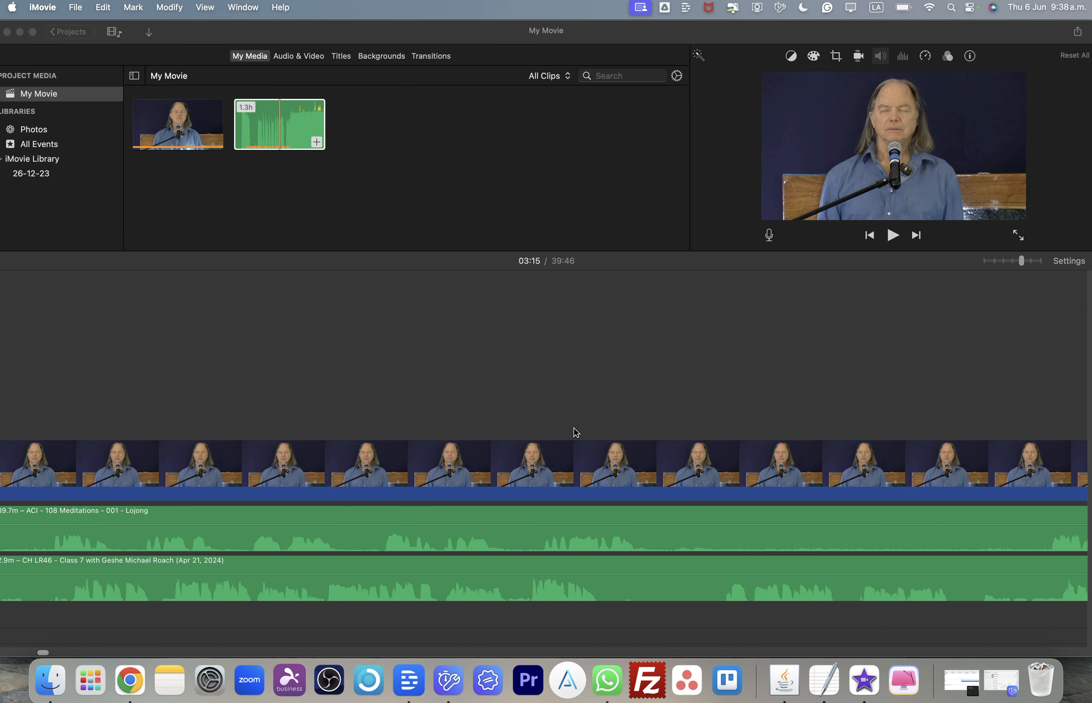
scroll(576, 432, left, 8)
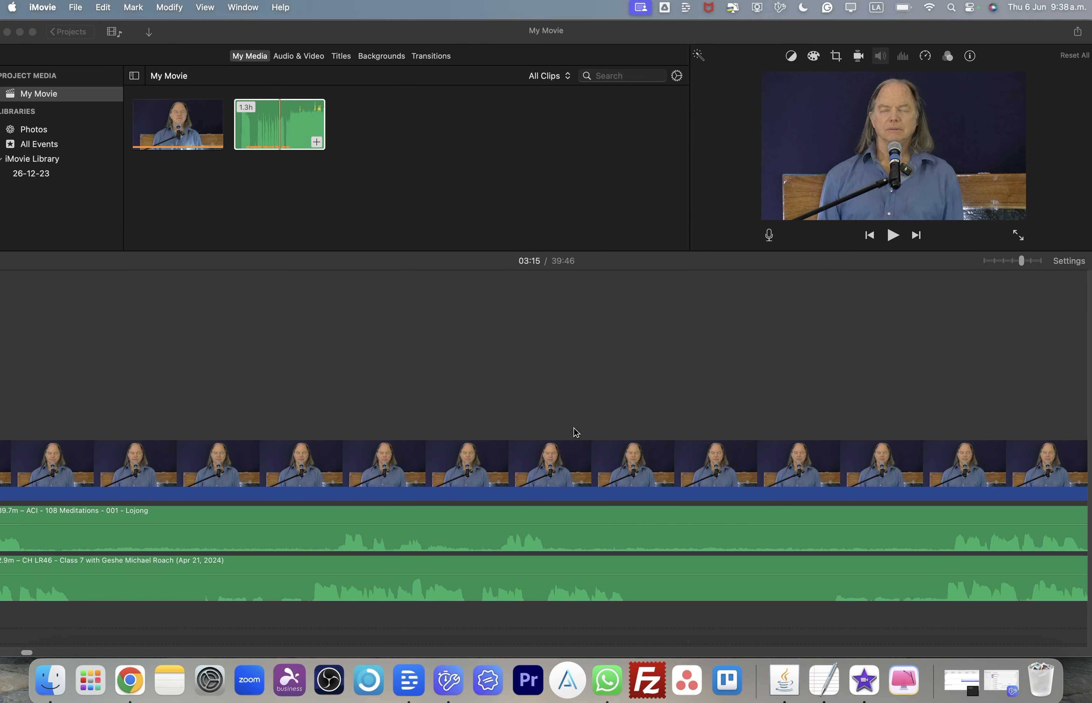
scroll(569, 523, left, 1)
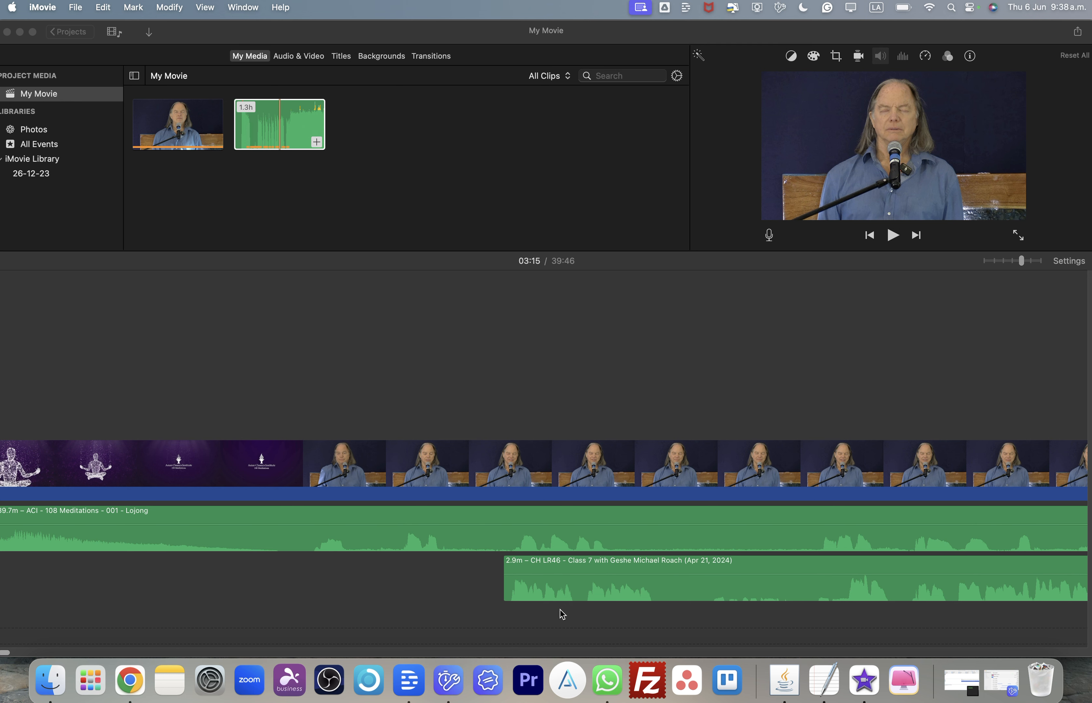
drag(562, 590, 362, 589)
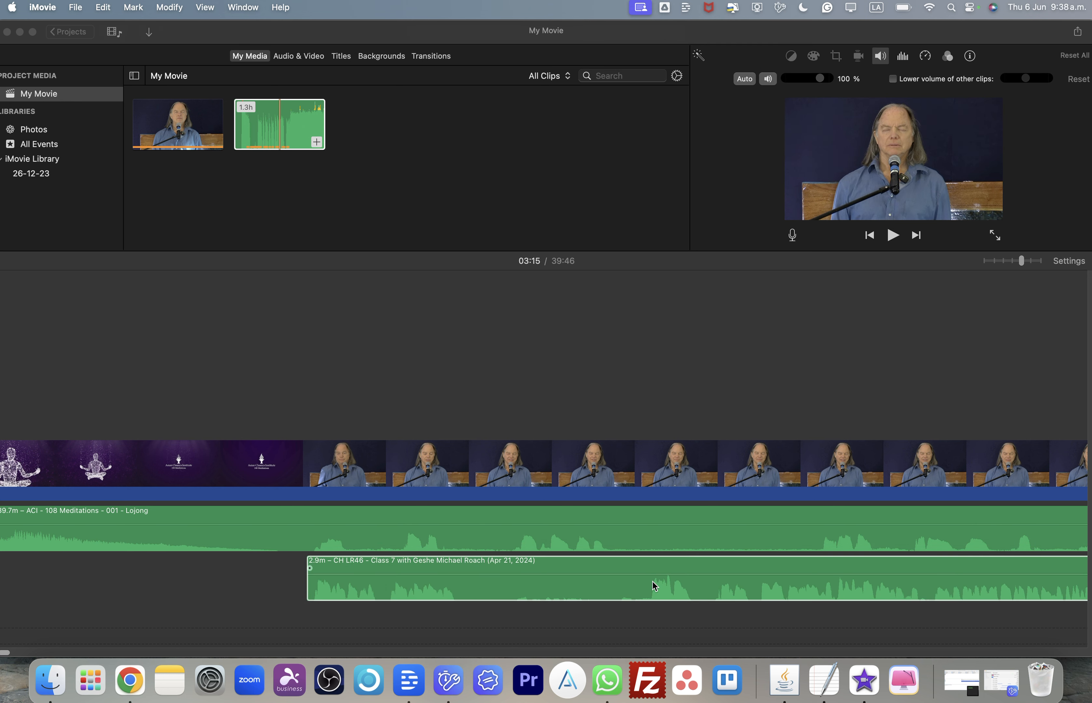
- Split the lecture audio clip at about 00:17
scroll(734, 583, right, 5)
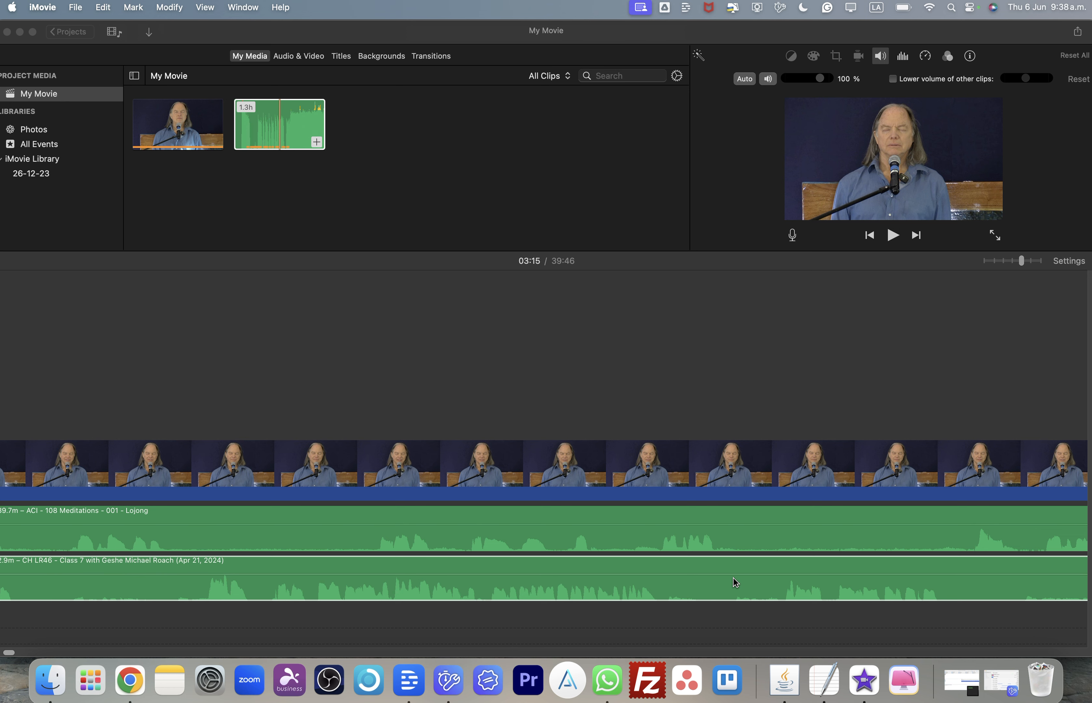
click(206, 593)
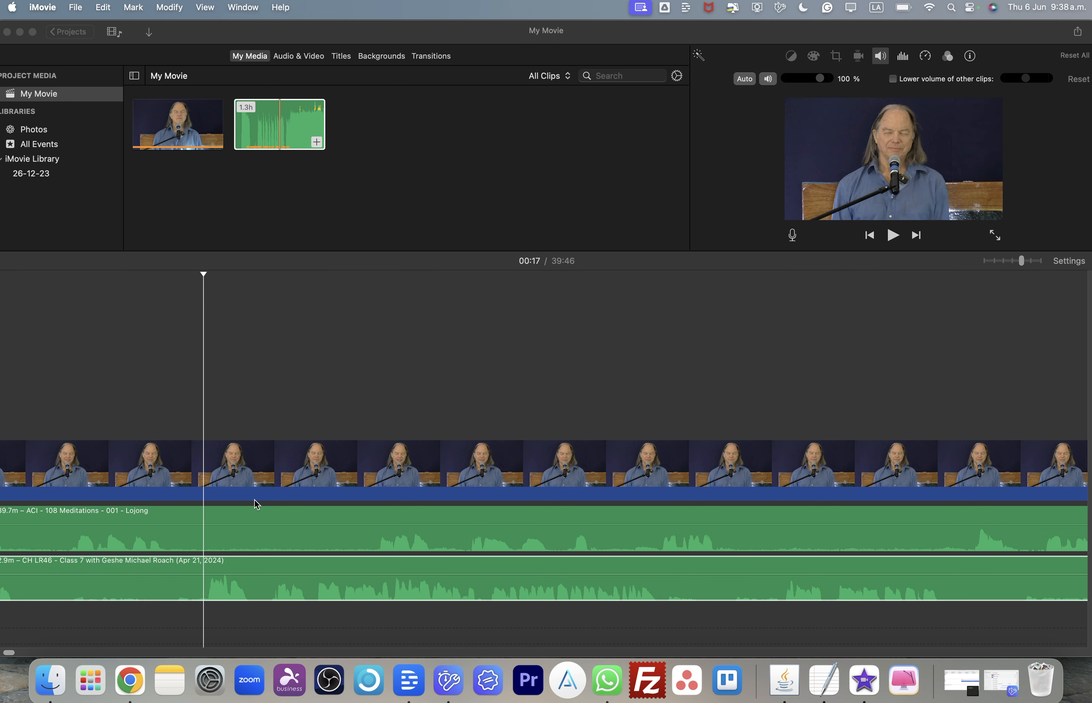
key(cmd+b)
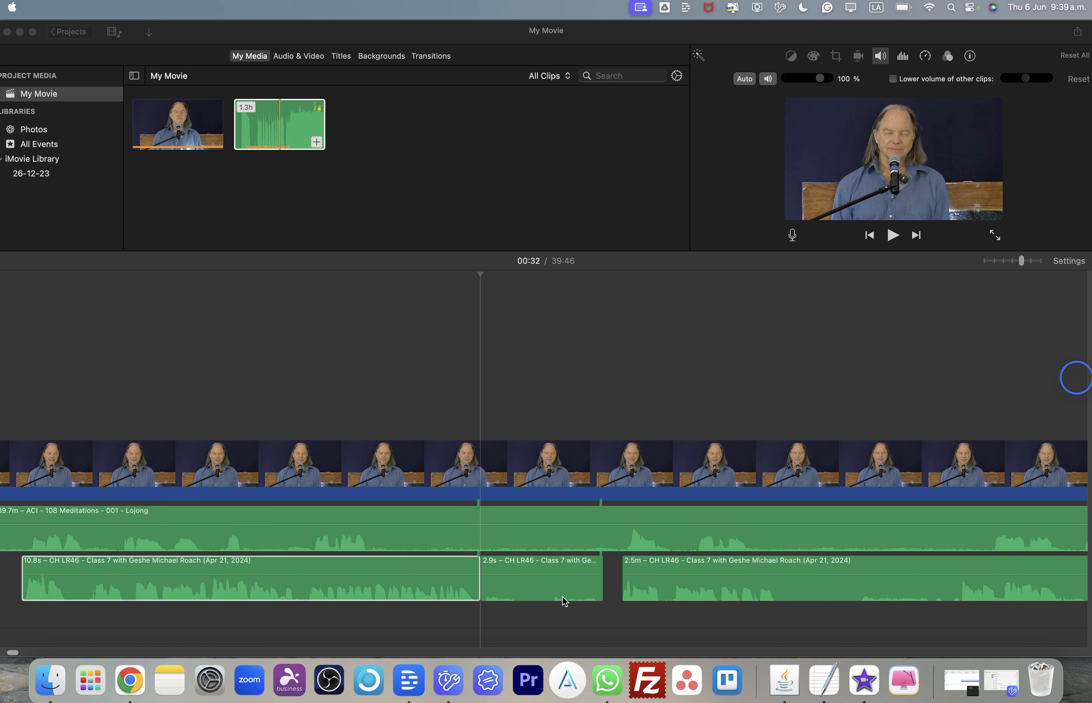
- Delete the 2.9-second lecture audio piece at about 00:33
click(533, 591)
click(536, 597)
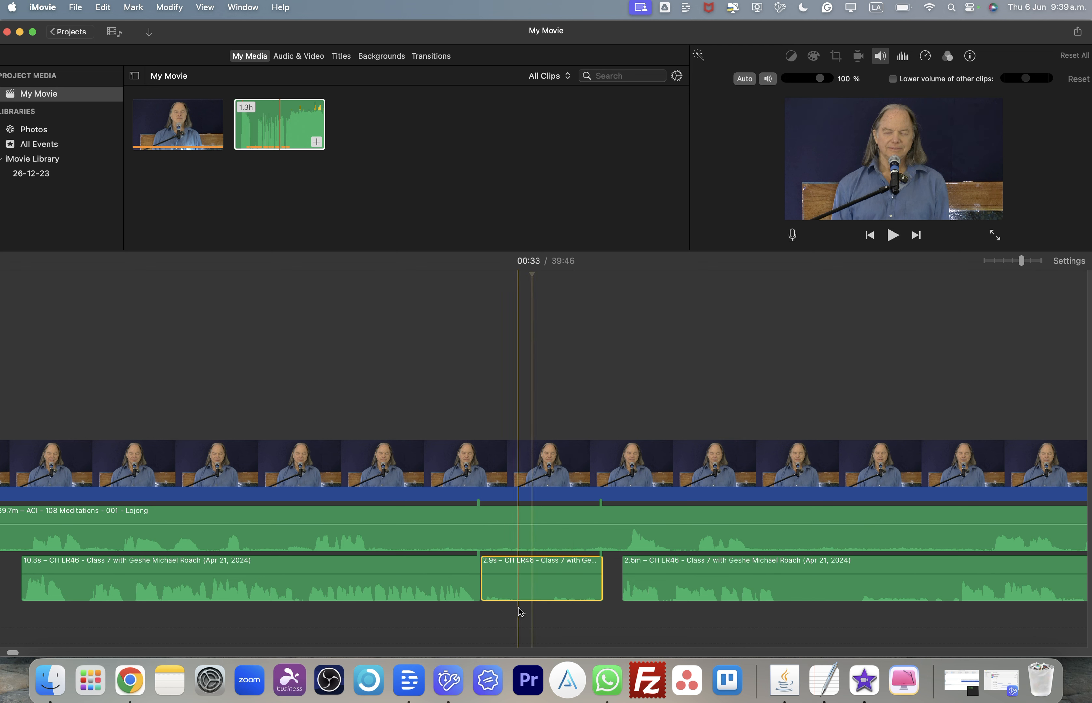
click(544, 637)
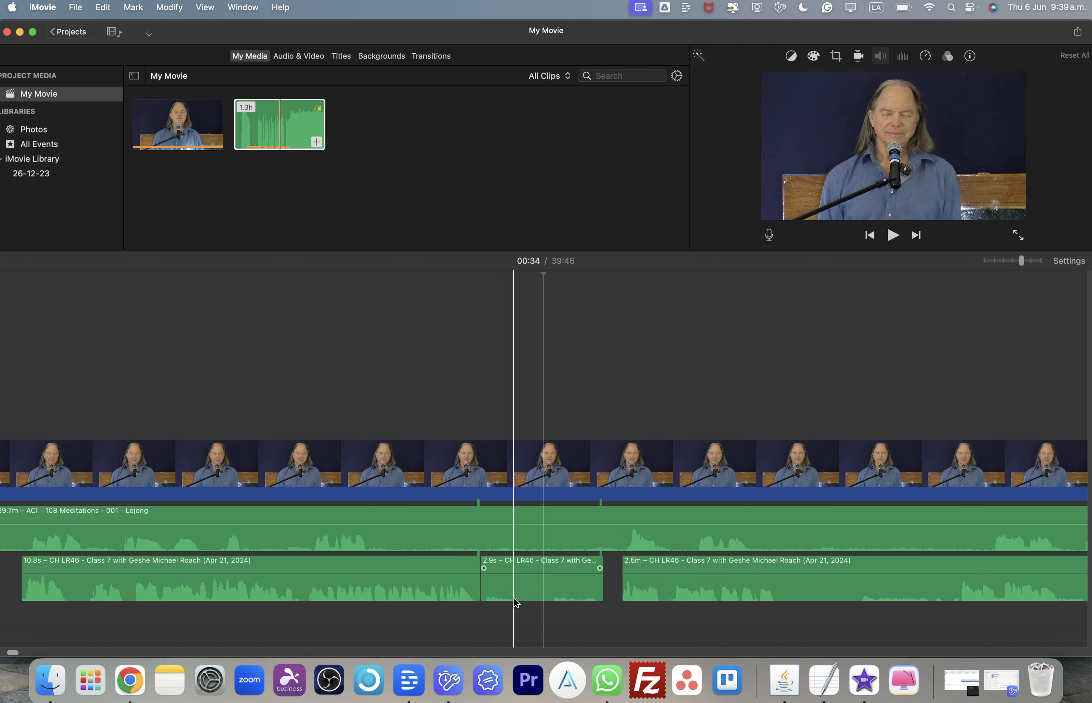
click(530, 591)
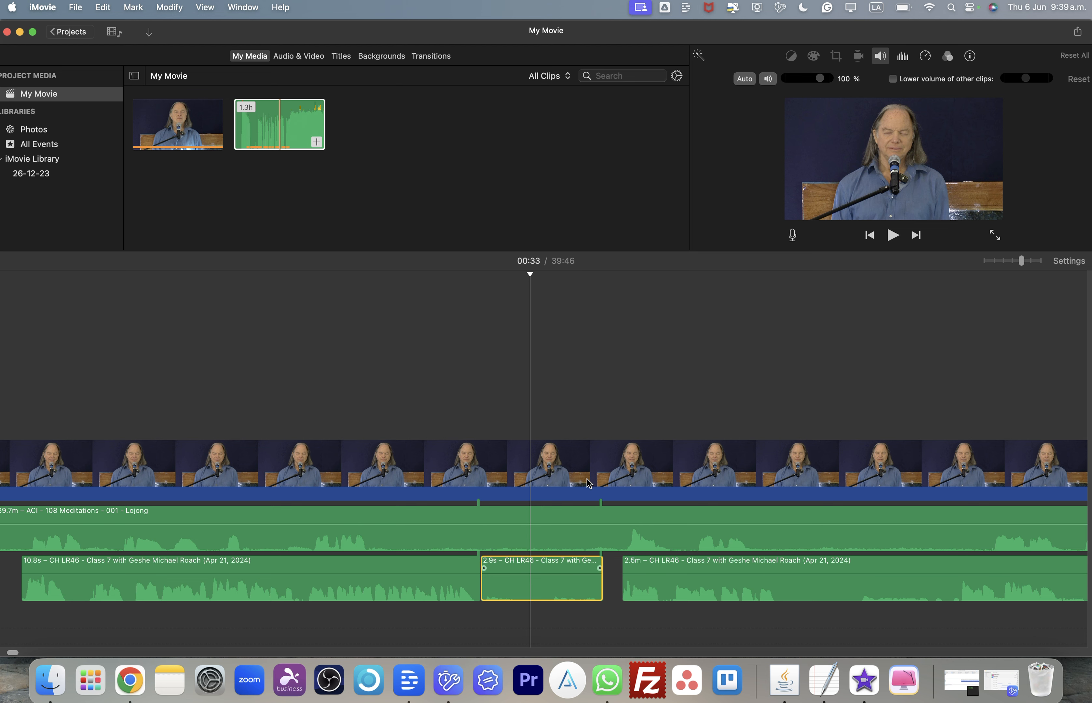
key(Delete)
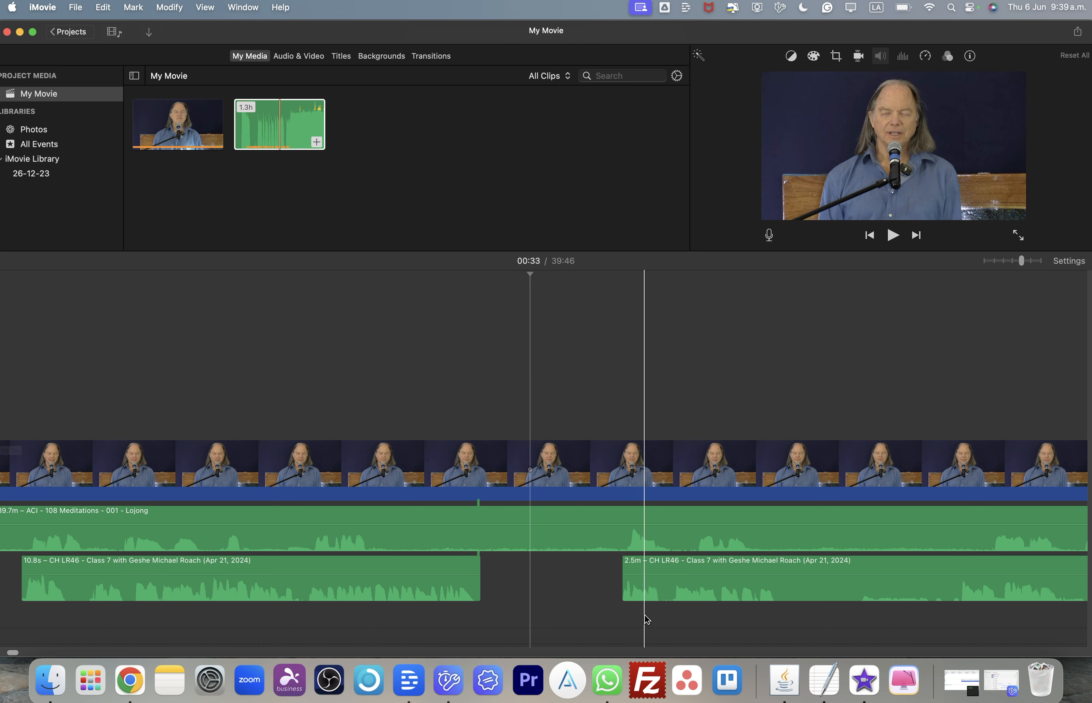
- Split the lecture audio at about 00:43 and 00:40 and delete the 3.8-second piece between the splits
scroll(687, 616, right, 5)
scroll(690, 617, right, 4)
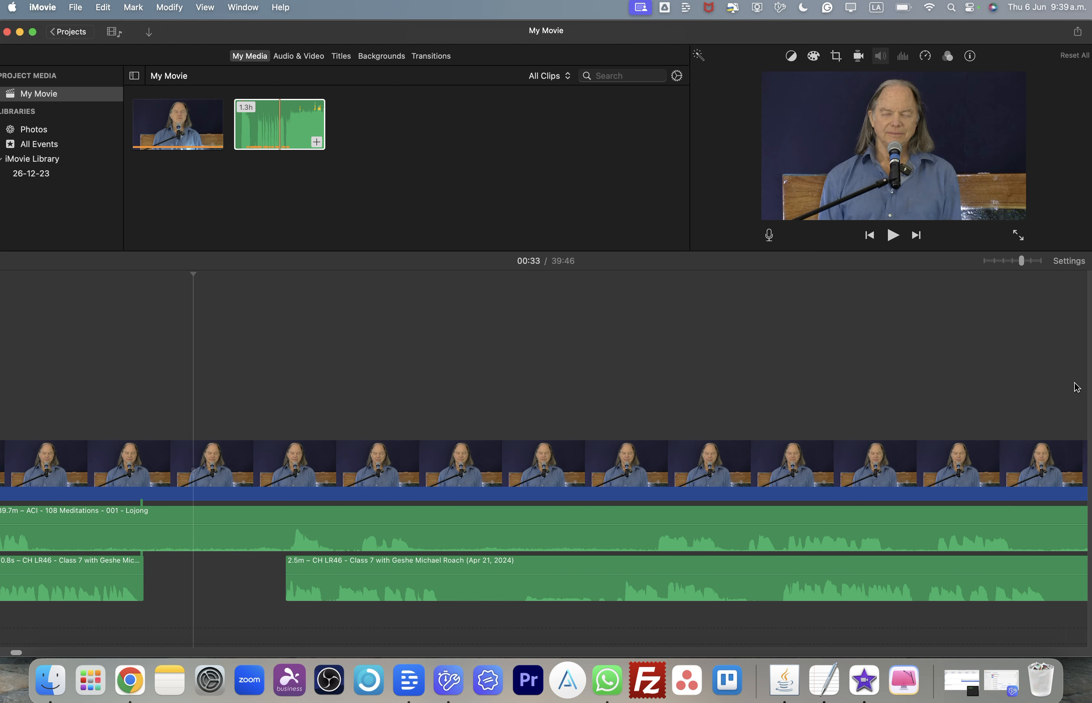
click(625, 592)
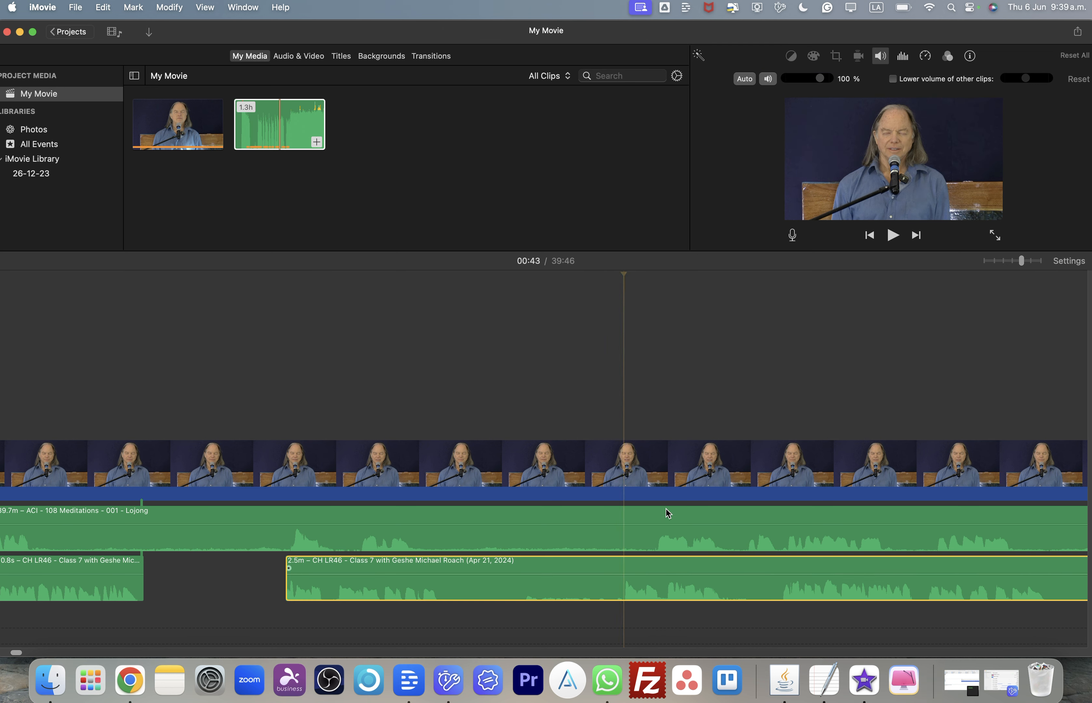
key(super+b)
click(465, 595)
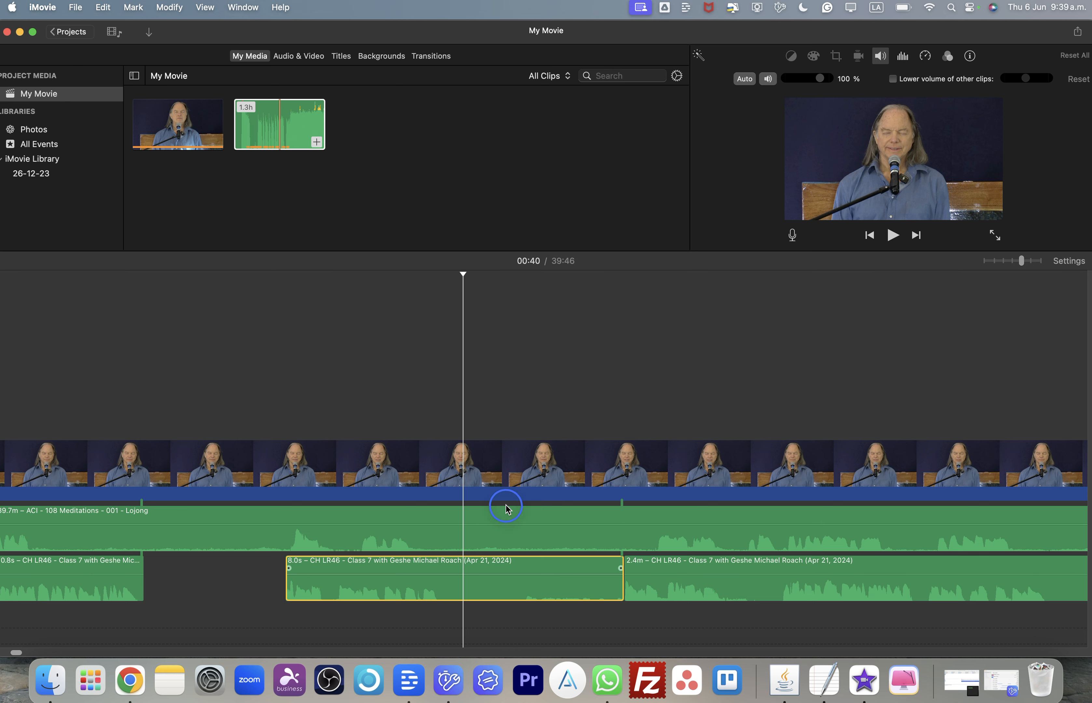
key(super+b)
click(540, 596)
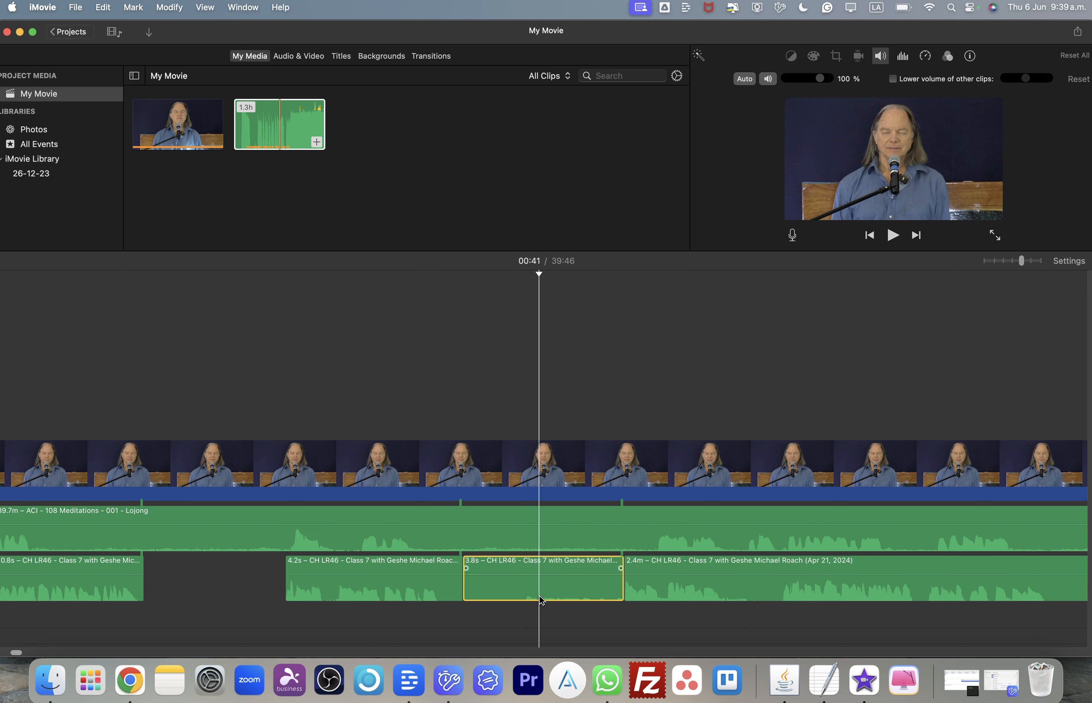
key(Delete)
- Shift the long remaining lecture audio clip earlier so it follows the 4.2-second piece more closely
scroll(762, 591, right, 5)
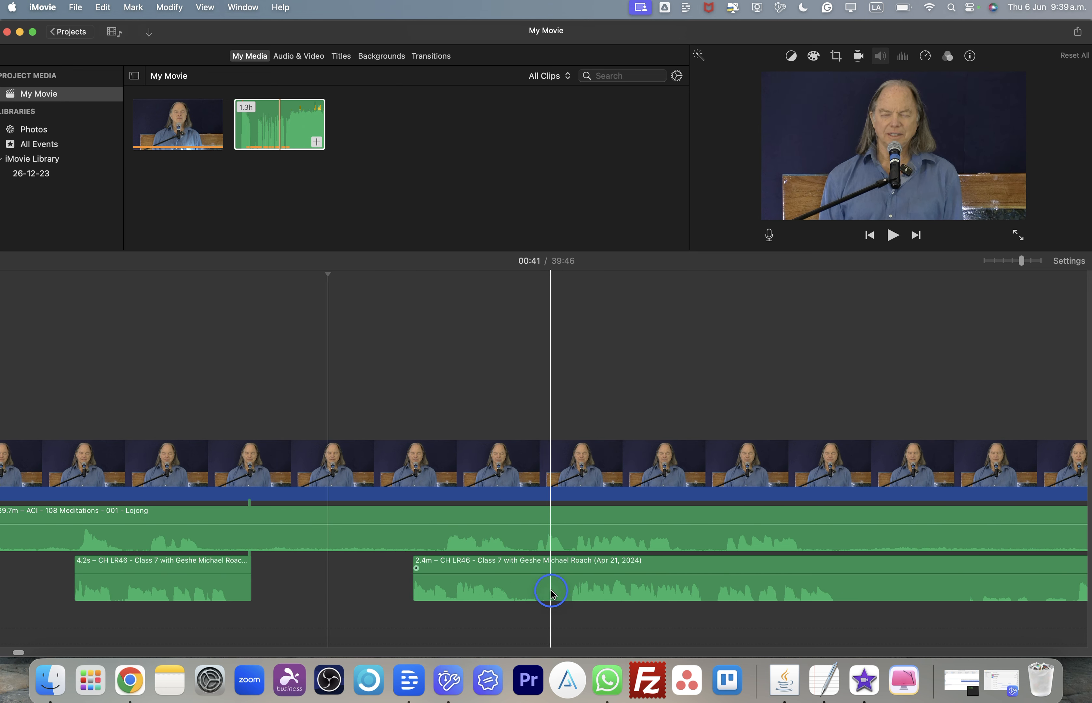
drag(552, 595, 554, 620)
scroll(554, 620, down, 2)
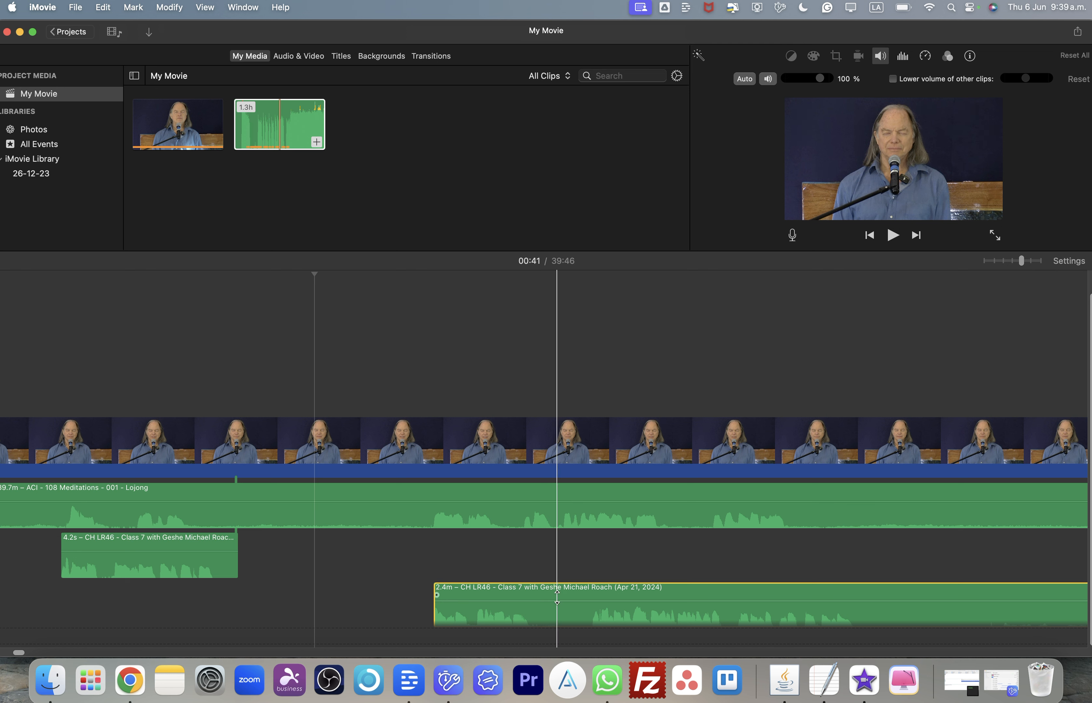
drag(558, 608, 556, 564)
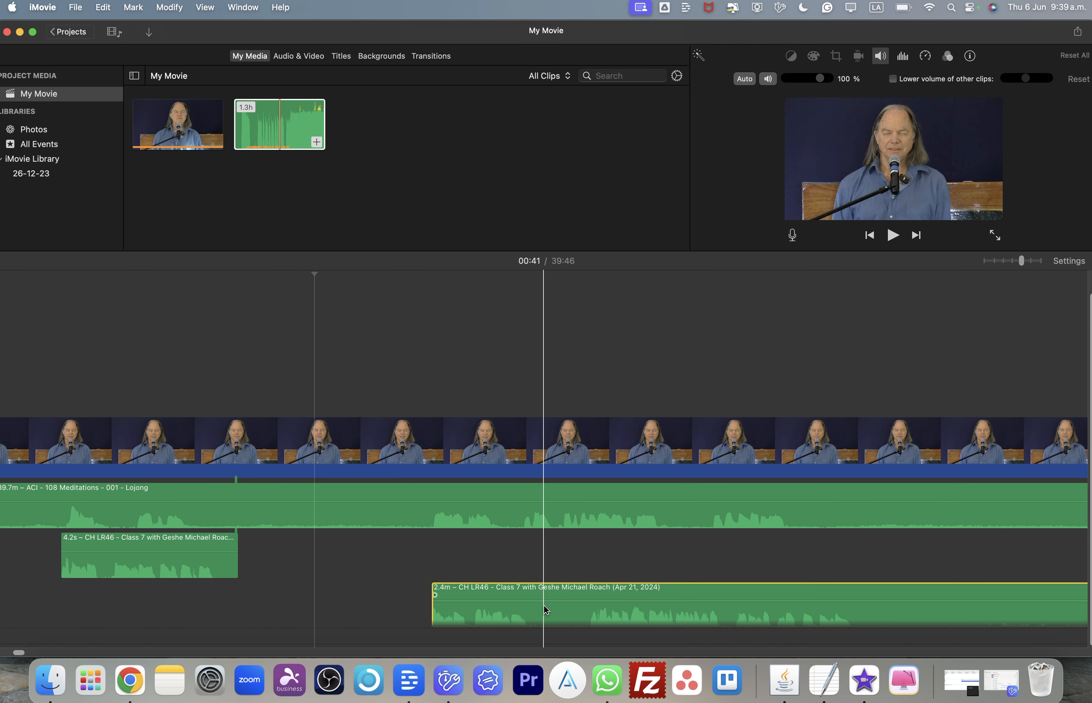
drag(552, 620, 481, 562)
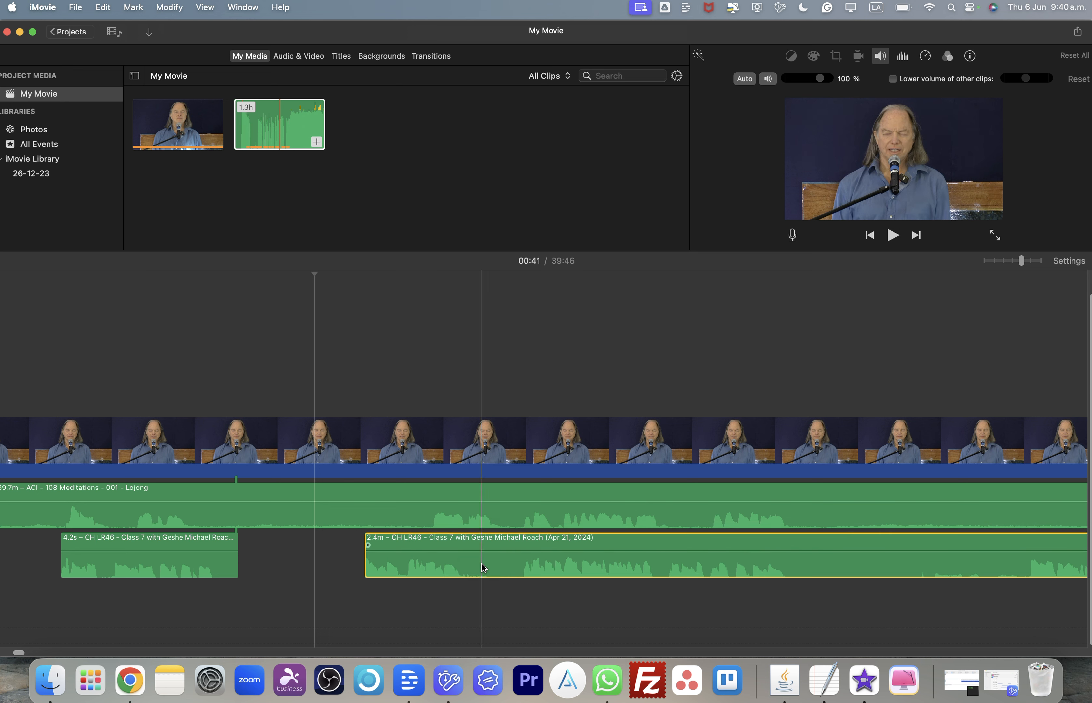
- Split the lecture audio at about 00:53 and 00:58 and delete the 3.4-second piece between them
scroll(679, 576, right, 10)
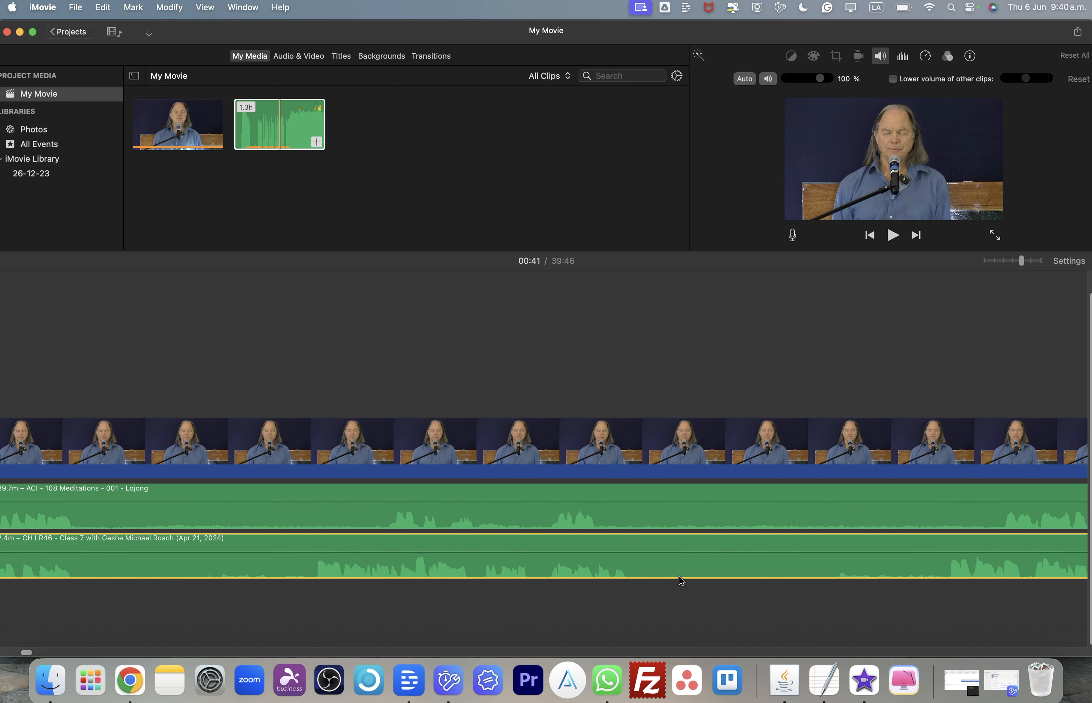
scroll(679, 575, right, 10)
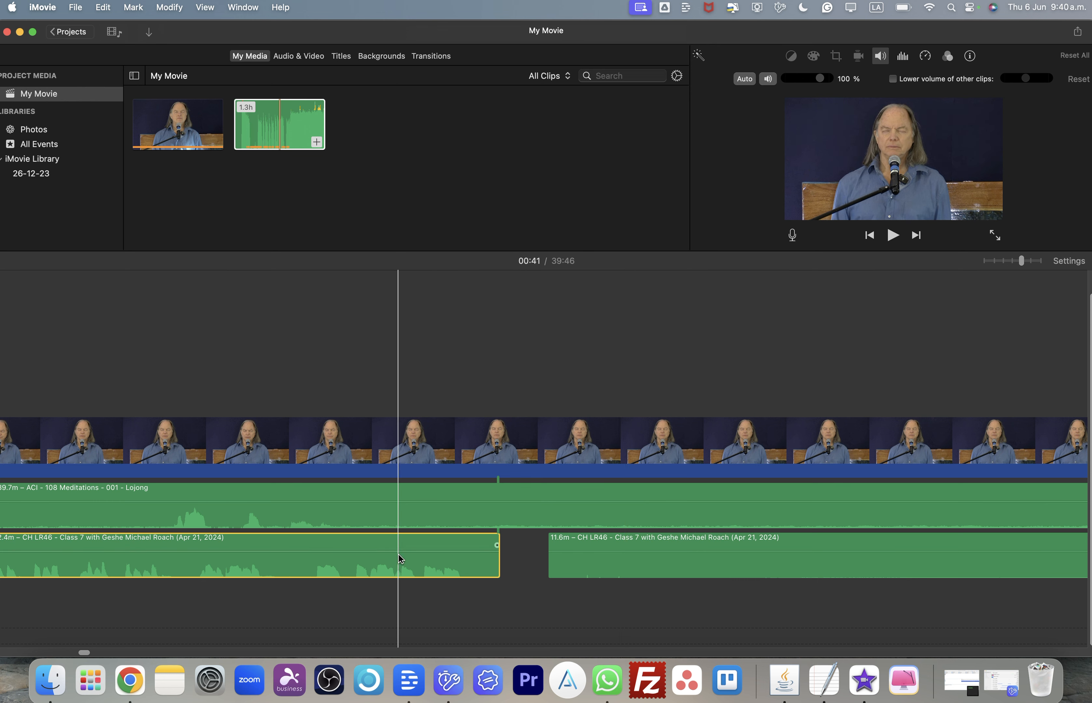
scroll(462, 566, left, 10)
scroll(463, 567, left, 15)
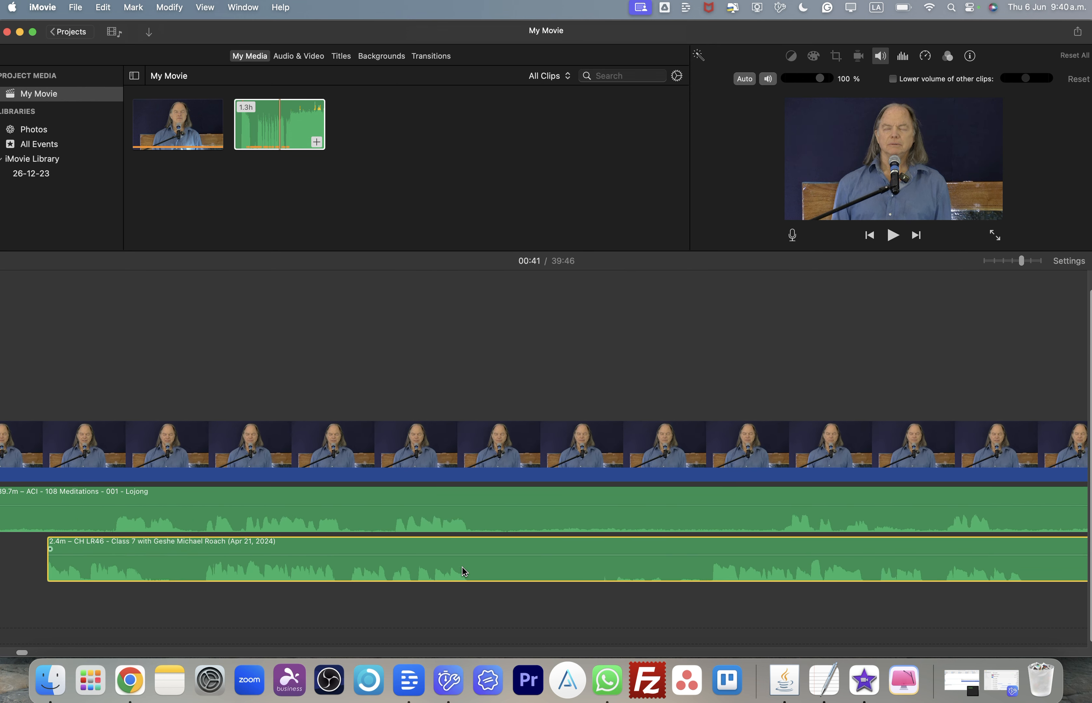
scroll(462, 567, right, 5)
scroll(462, 566, right, 10)
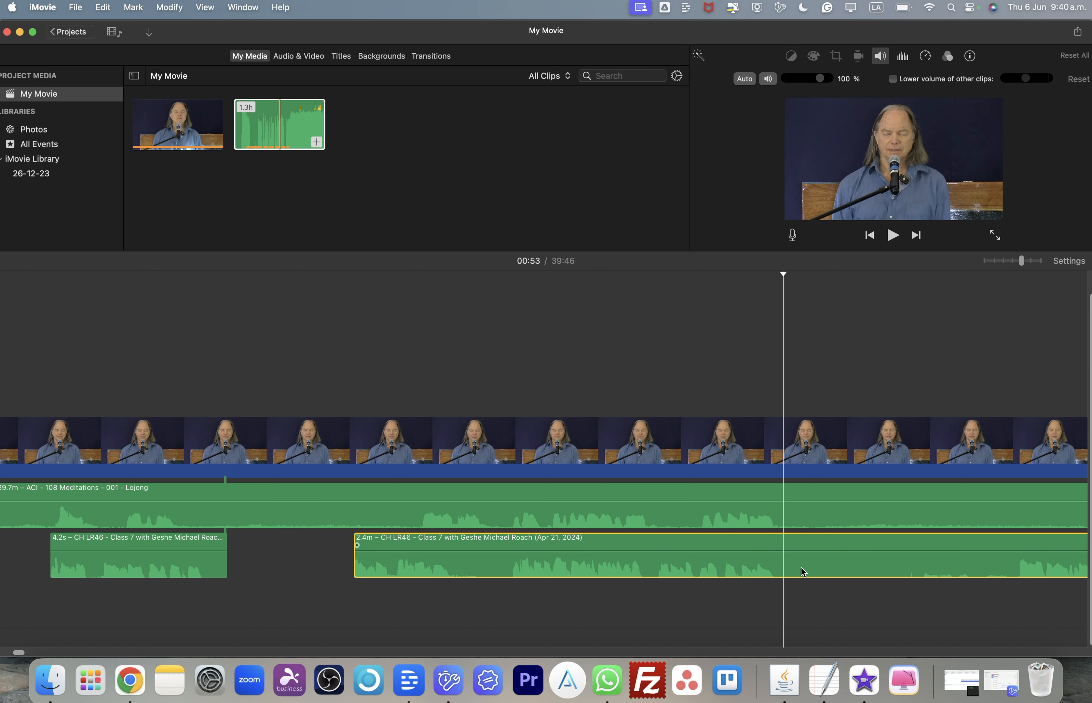
right_click(785, 555)
click(812, 500)
mouse_move(652, 569)
mouse_down()
mouse_move(688, 574)
mouse_move(643, 568)
mouse_up()
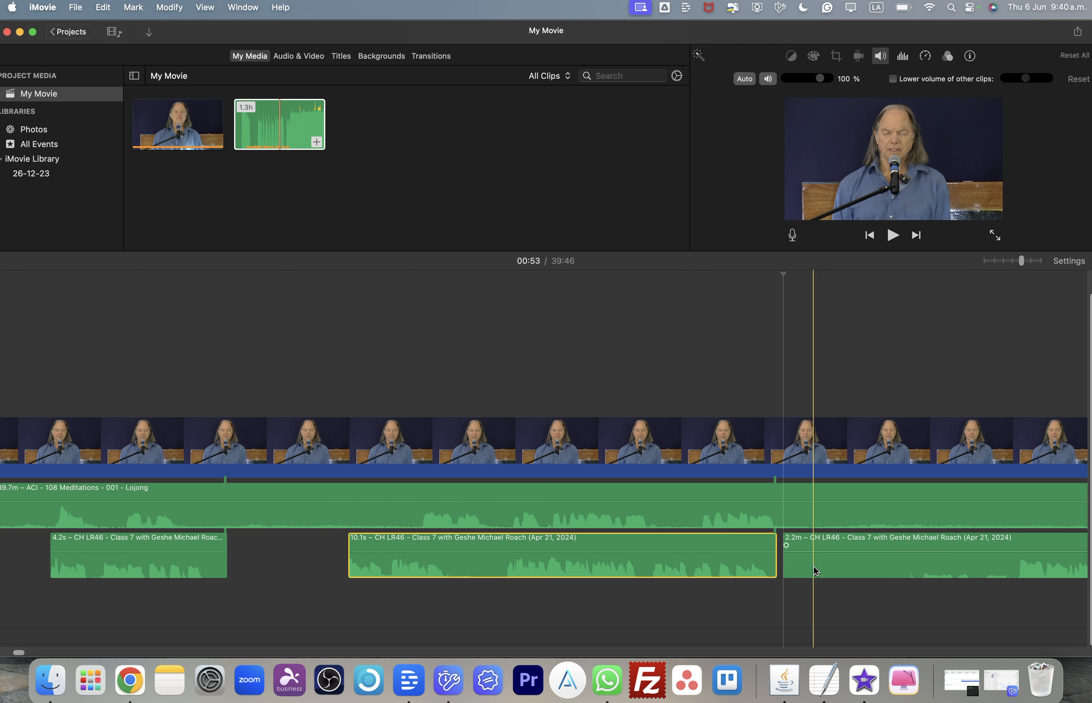
click(1012, 566)
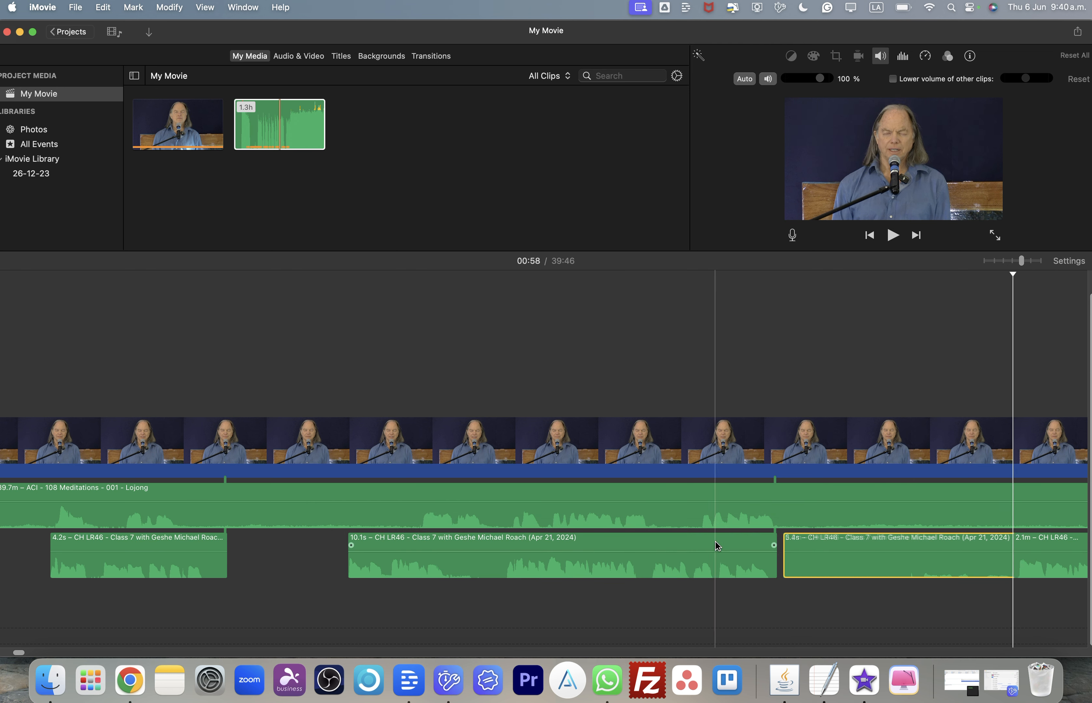
key(super+b)
key(Delete)
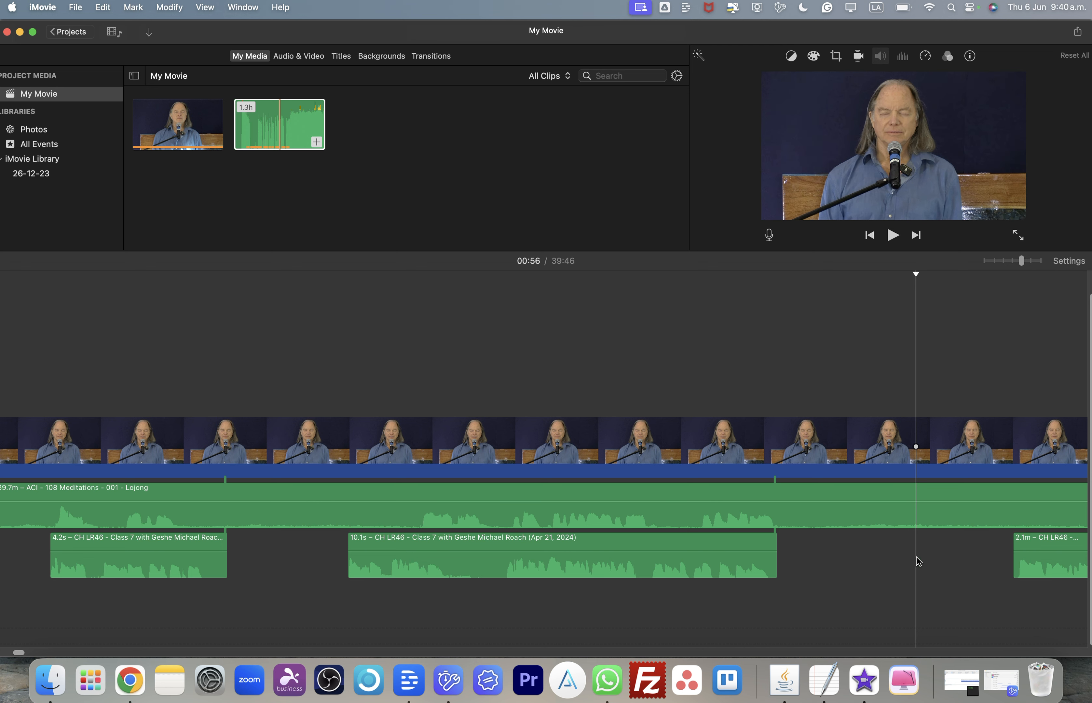
- Shift the 10.1-second lecture audio clip slightly later and split it at about 00:46
drag(526, 565, 592, 563)
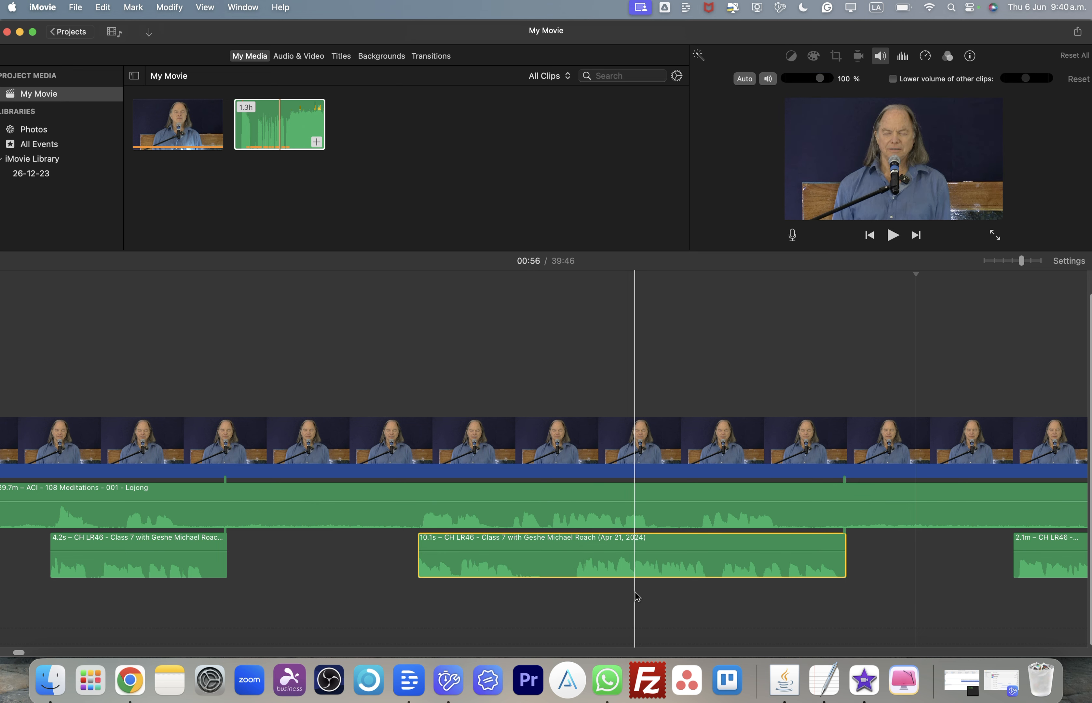
drag(584, 566, 585, 566)
click(527, 569)
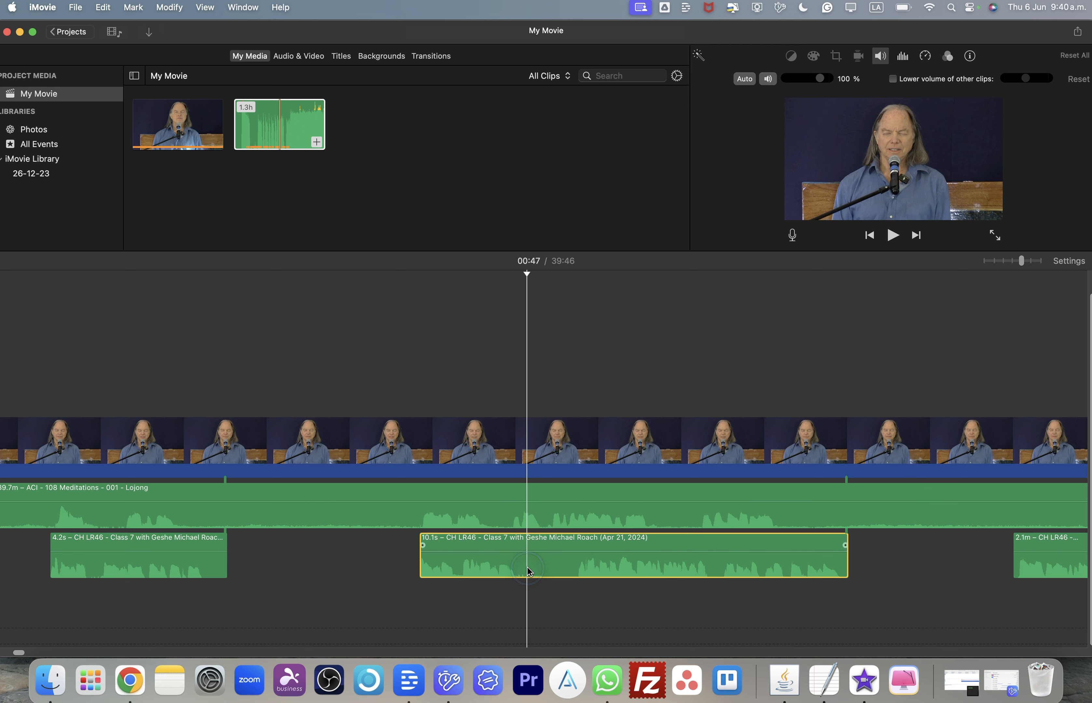
click(522, 567)
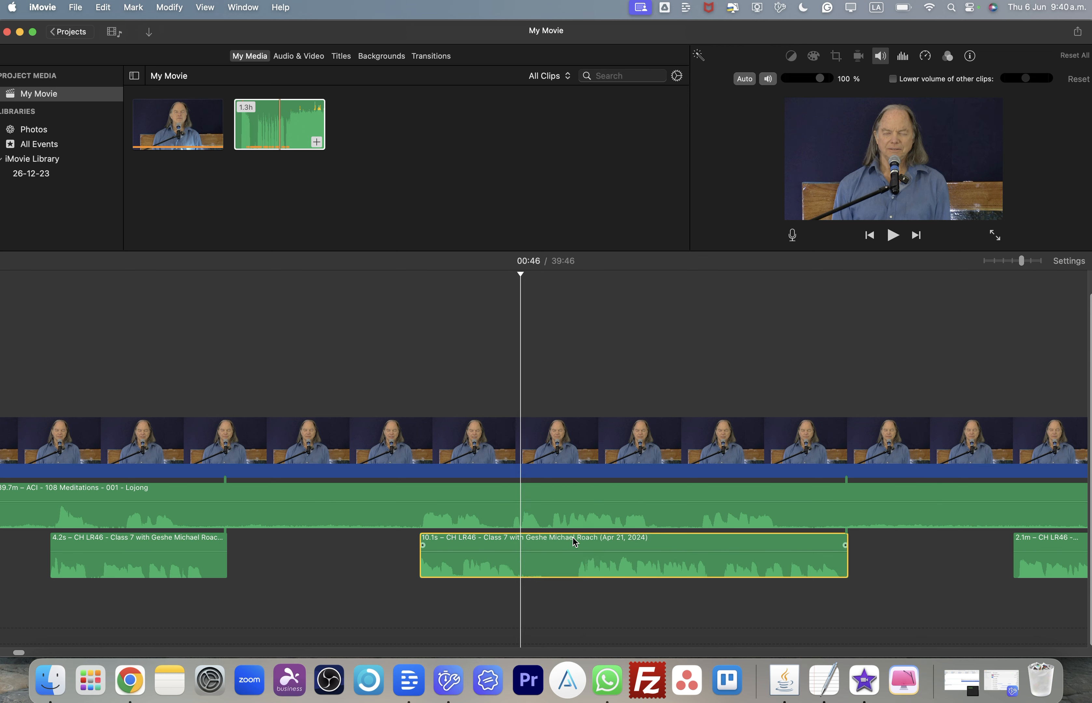
key(super+b)
- Split the lecture audio at about 00:48, slide the later piece back to 00:46 and delete the displaced 1.3-second piece
click(577, 572)
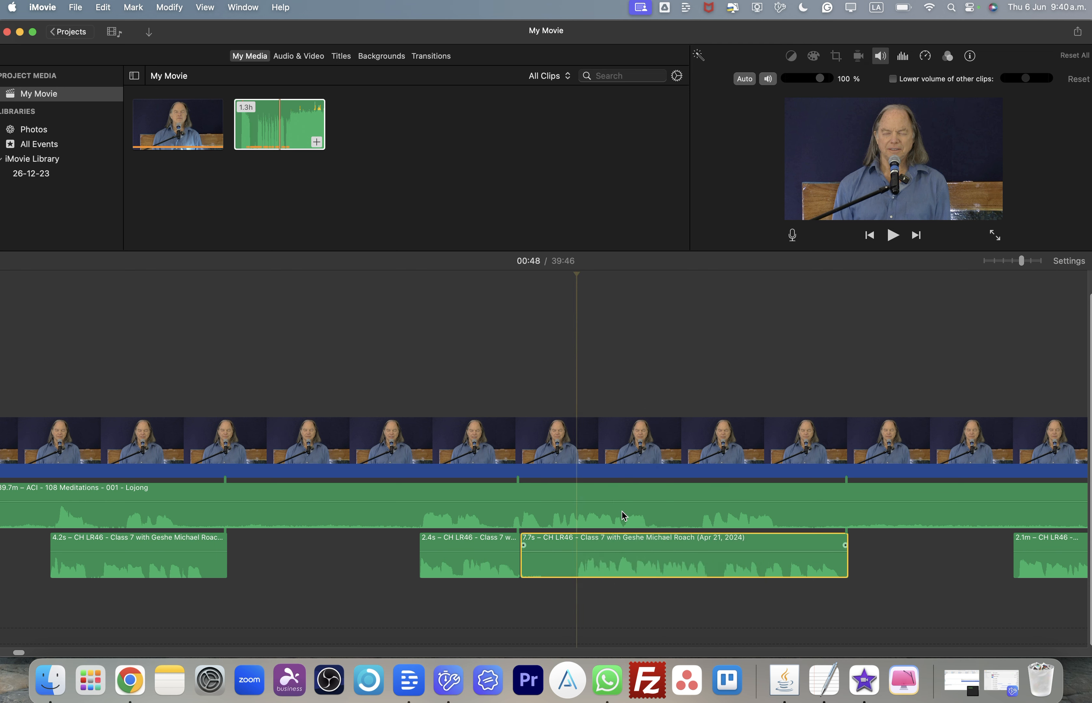
key(super+b)
drag(665, 564, 611, 562)
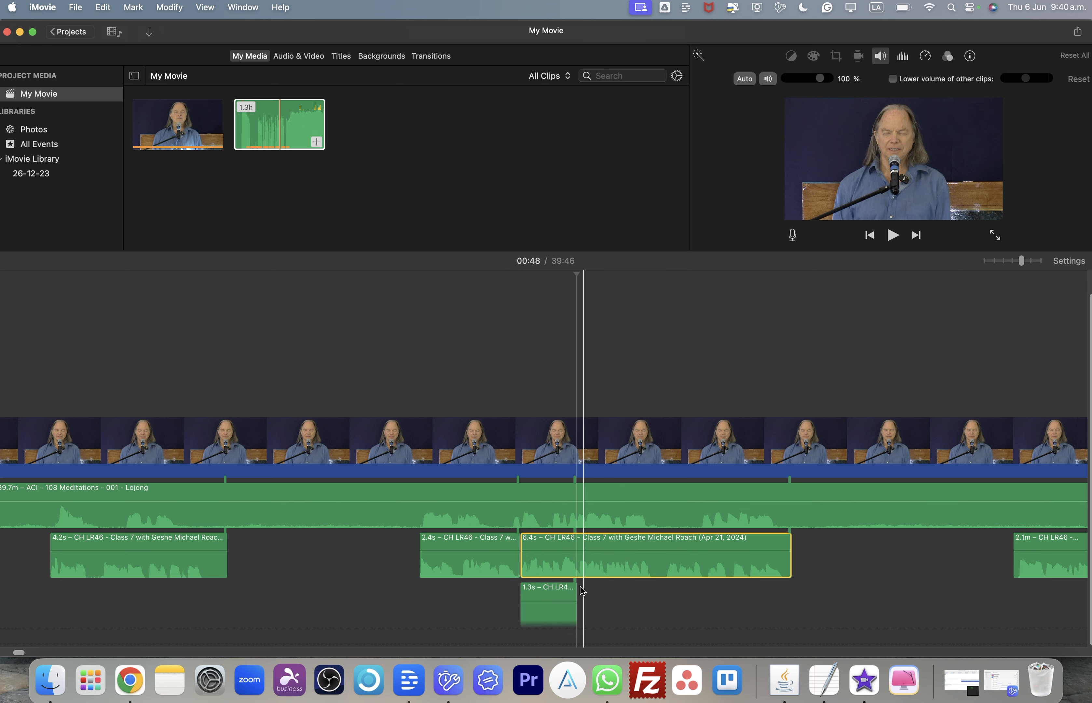
click(560, 610)
key(Delete)
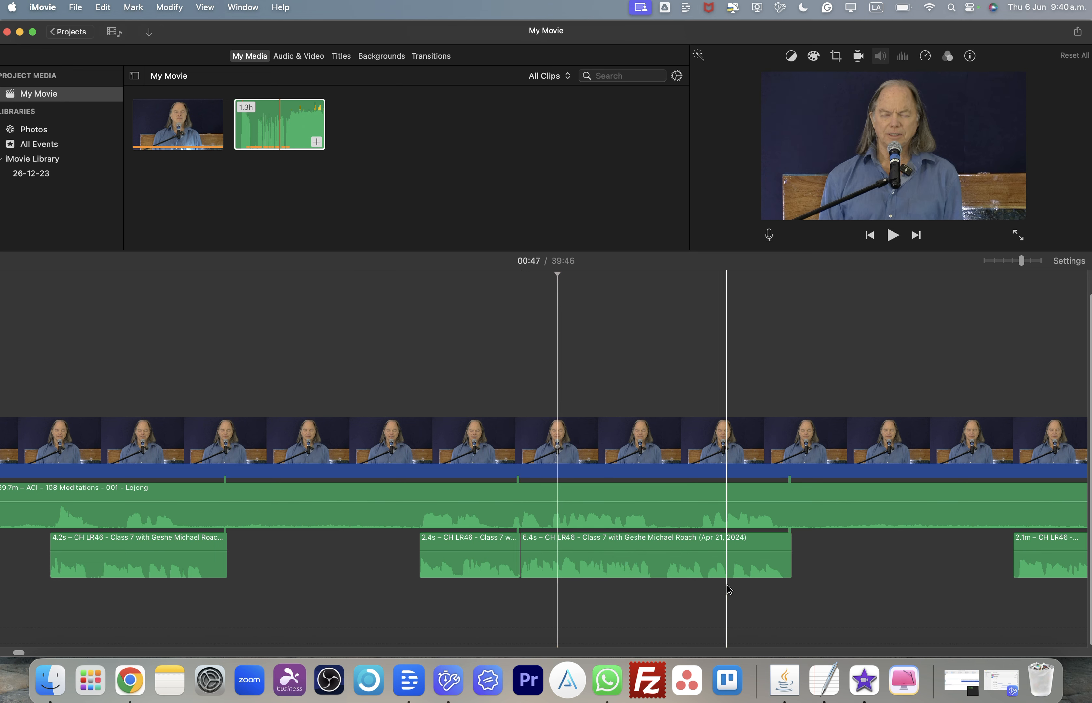
scroll(726, 585, left, 3)
scroll(727, 585, right, 10)
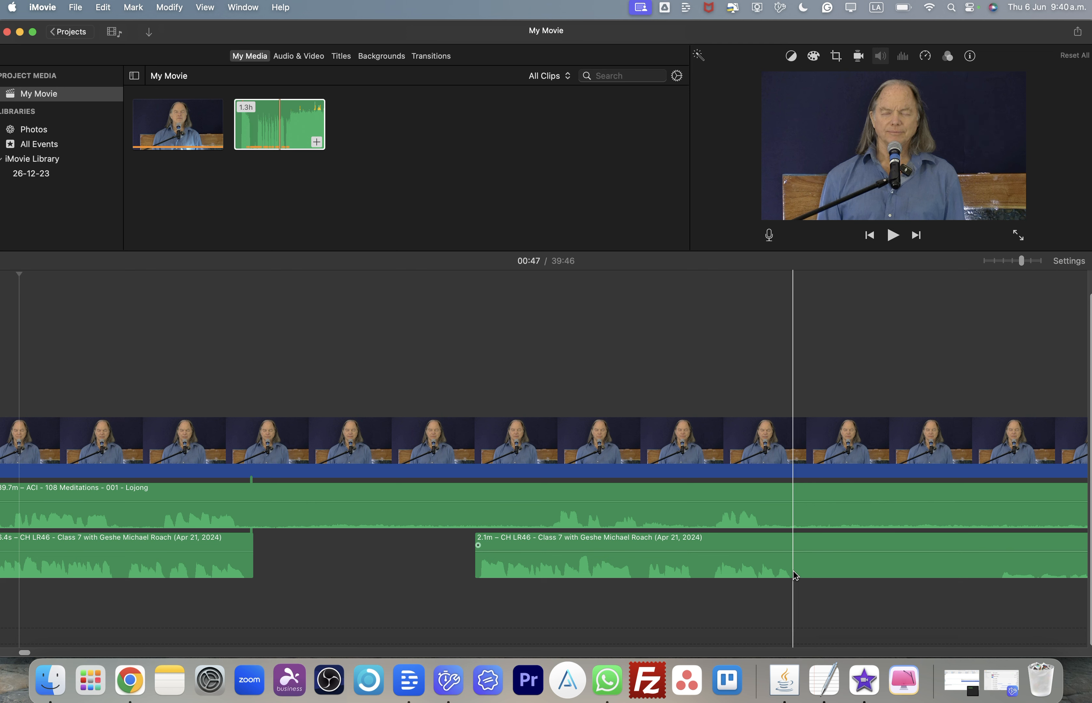
- Split the lecture audio at about 01:06 and 01:10 and delete the piece between the two splits
click(795, 575)
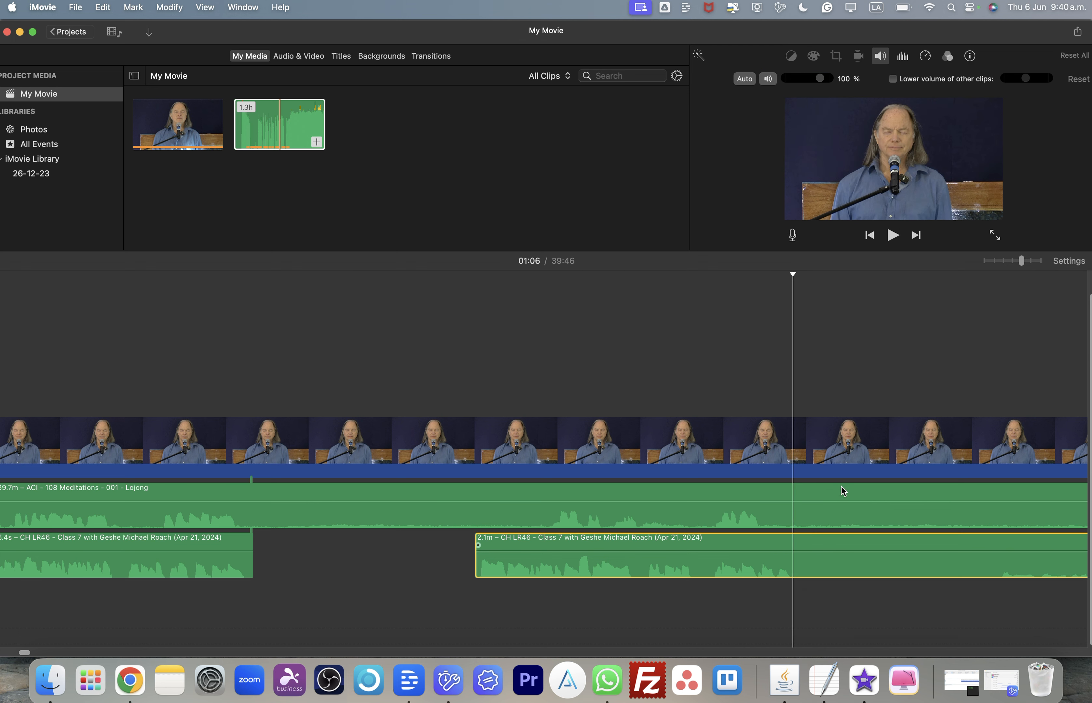
right_click(795, 560)
click(830, 500)
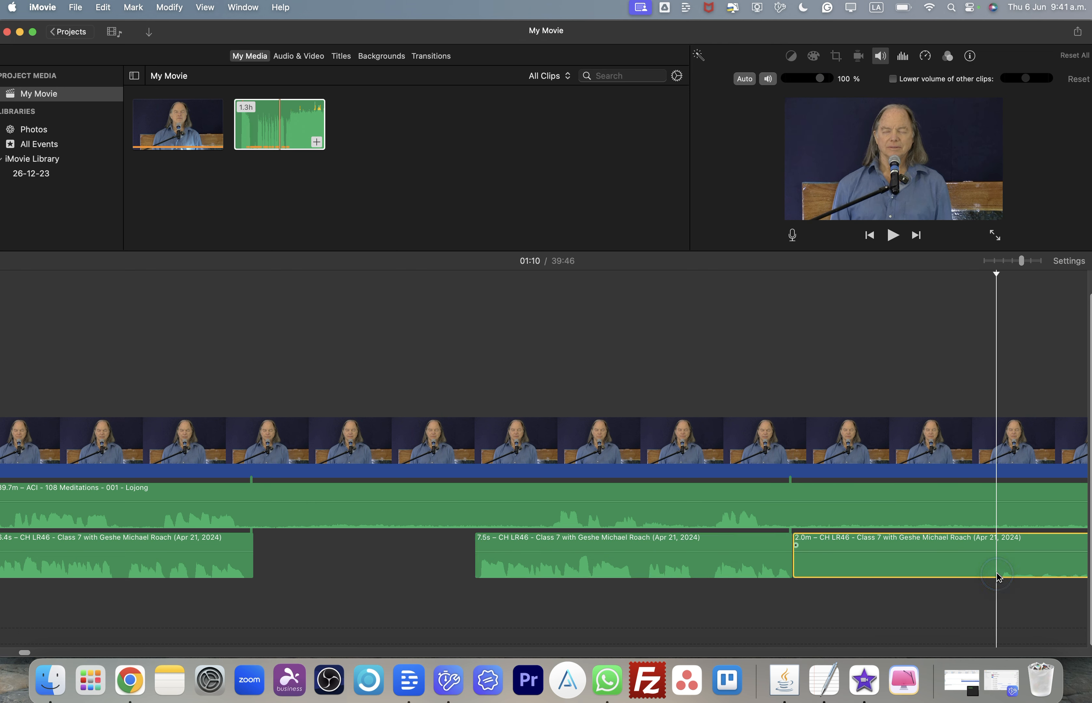
right_click(909, 491)
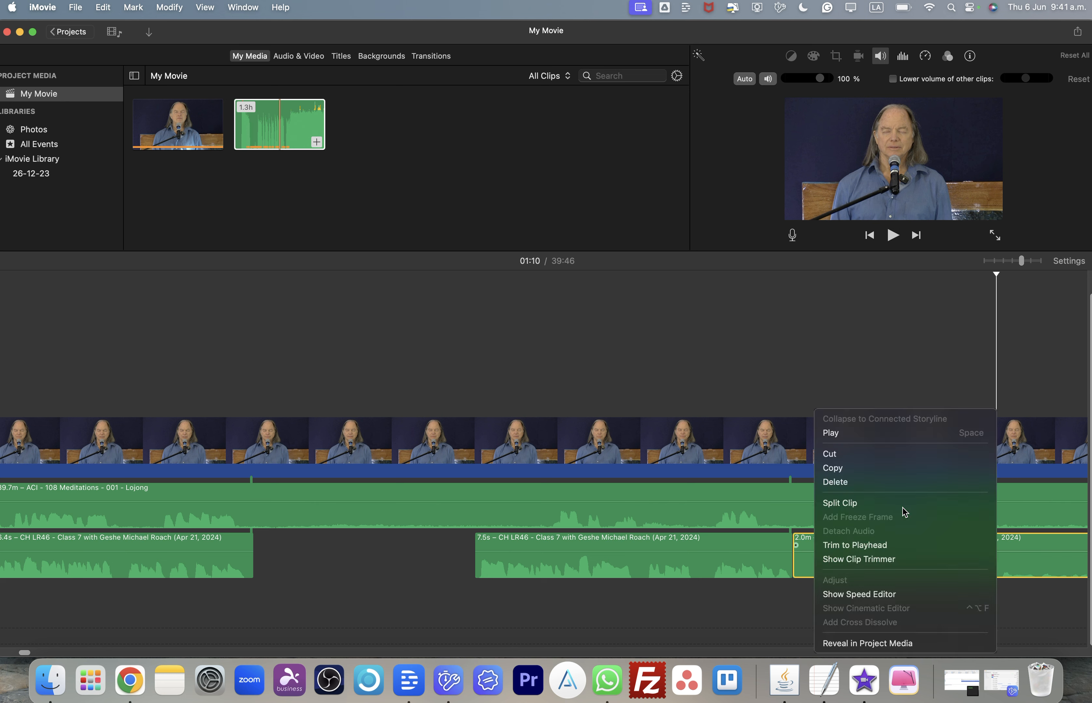
click(903, 502)
click(898, 570)
key(Delete)
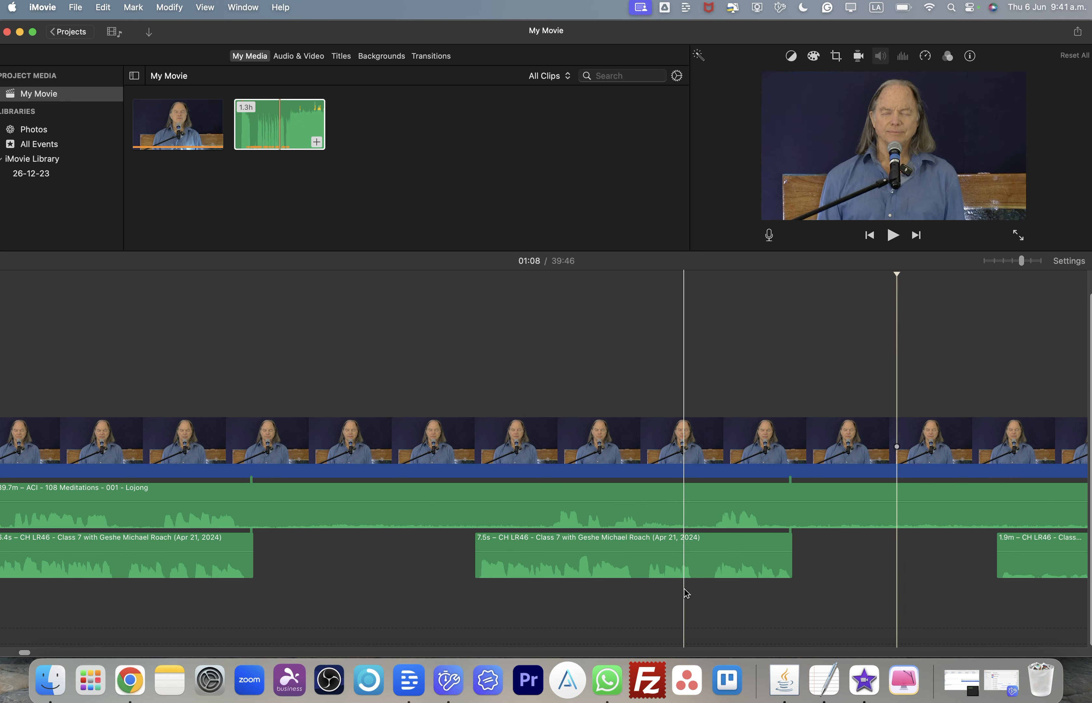
- Shift the 7.5-second lecture audio clip slightly later on the timeline
drag(626, 568, 697, 567)
click(783, 599)
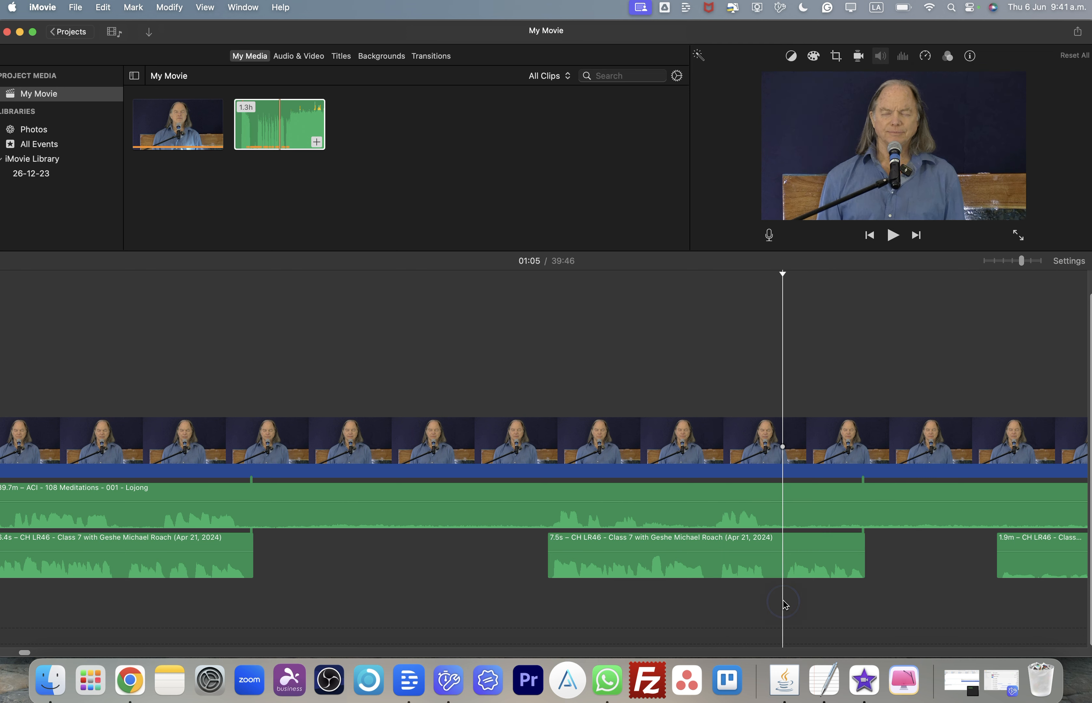
- Split the following lecture audio clip at about 01:13 and delete its short leading piece
scroll(785, 604, right, 4)
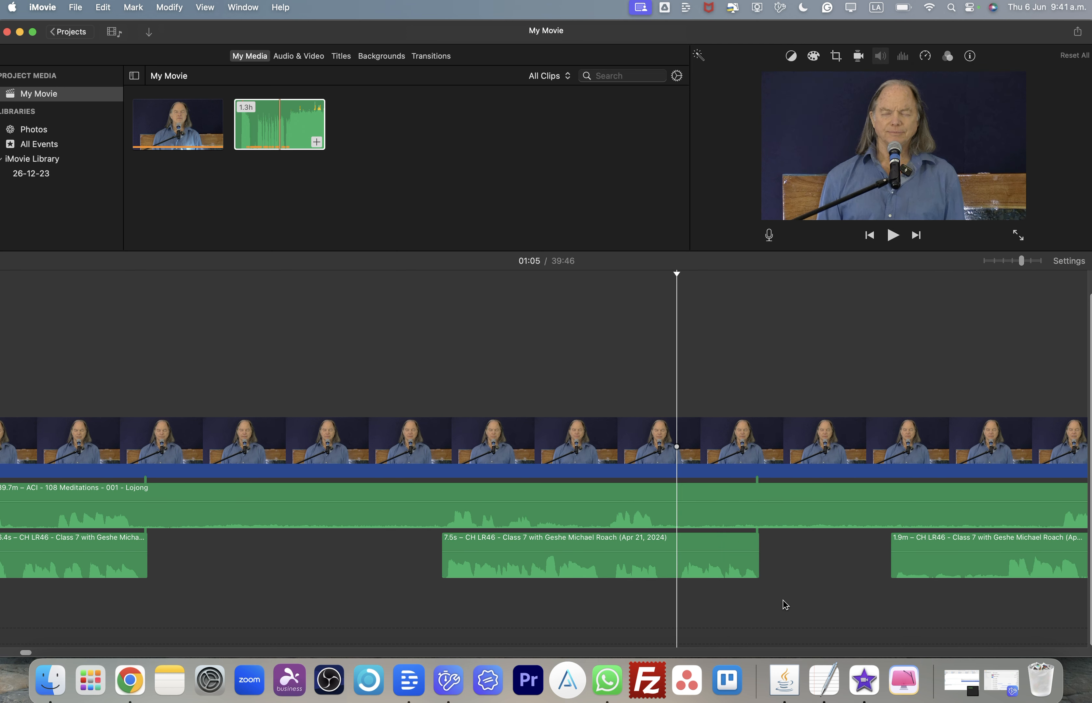
scroll(785, 604, right, 20)
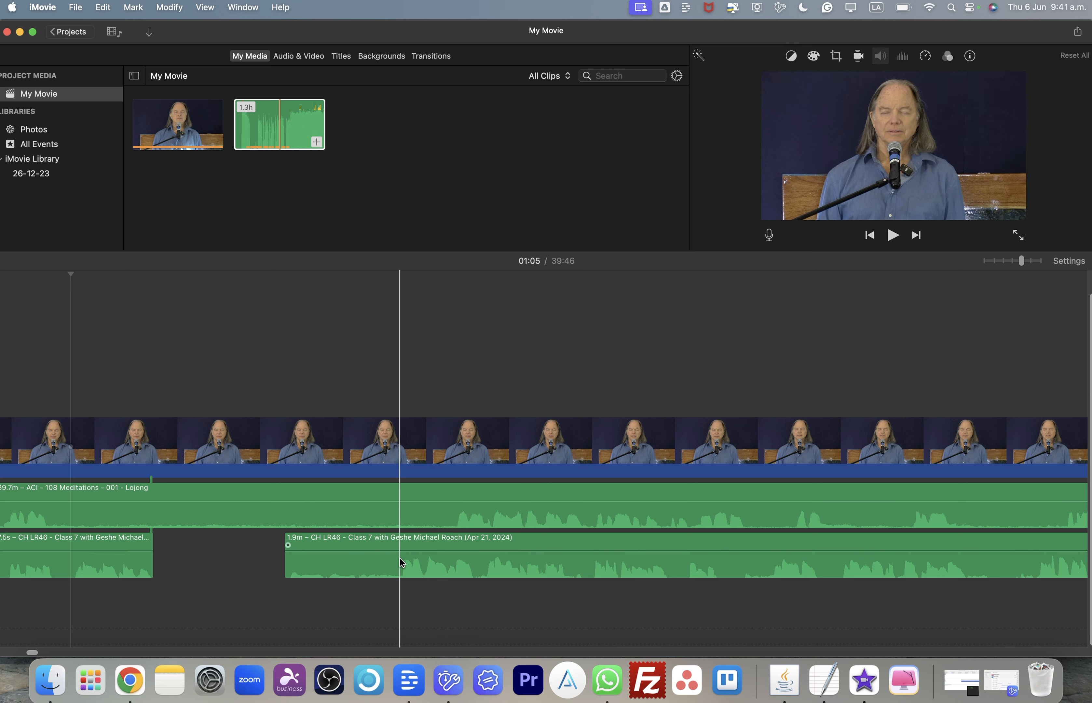
click(398, 562)
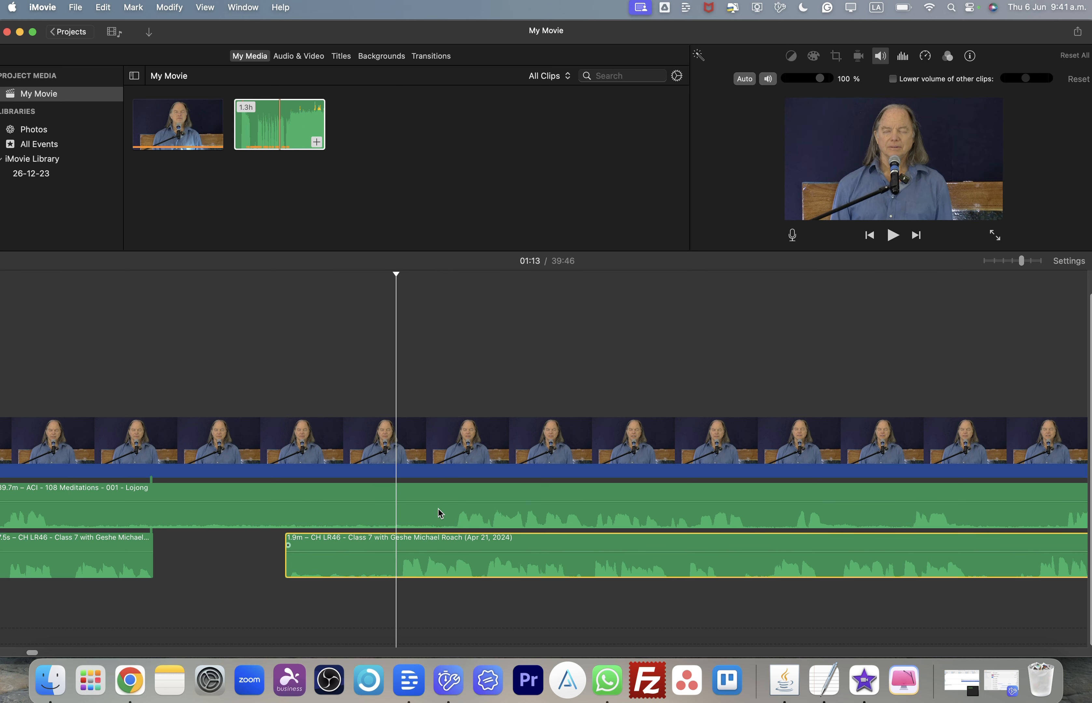
key(super+b)
click(361, 571)
key(Delete)
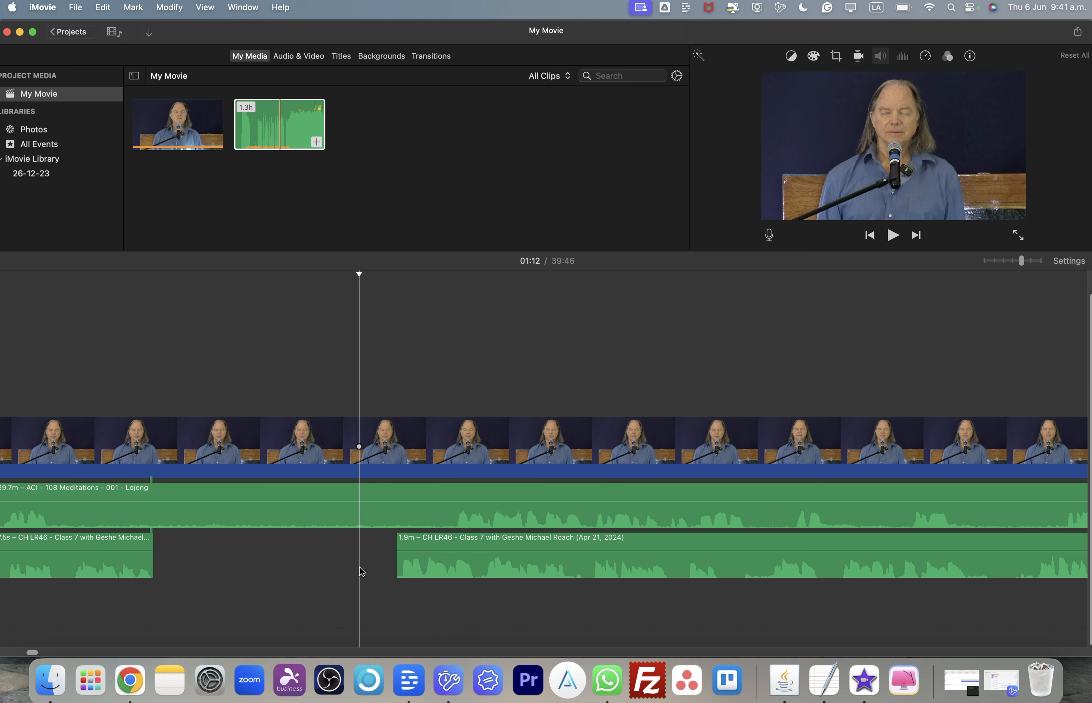
- Split the long lecture audio clip at about 01:40
scroll(647, 605, right, 10)
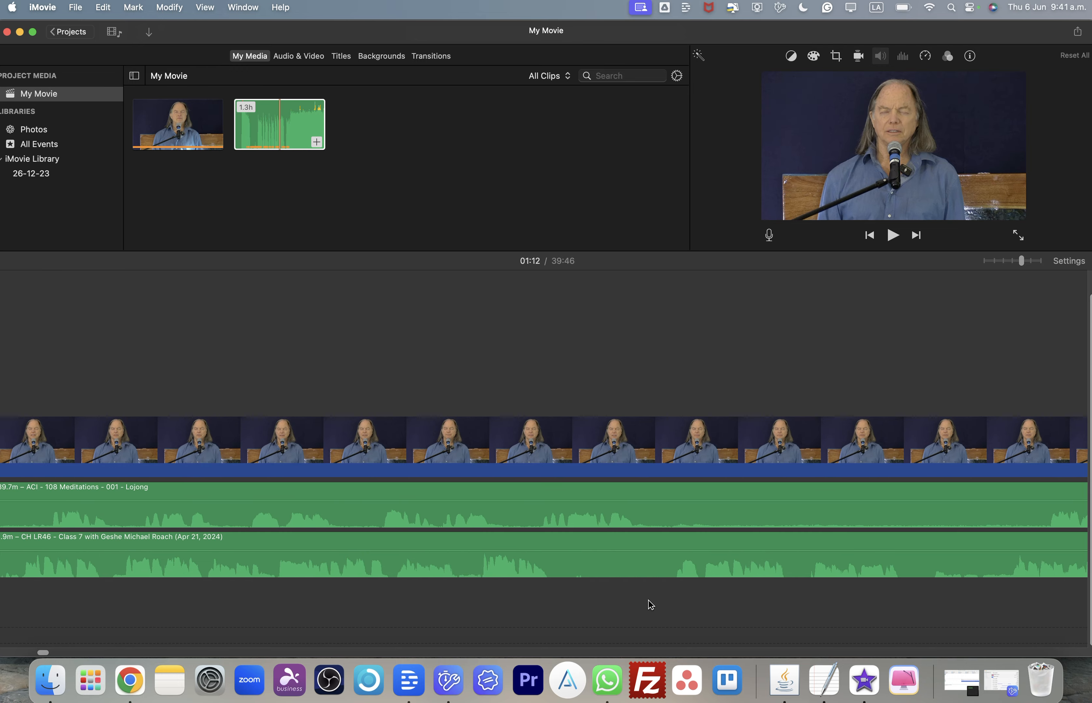
click(546, 572)
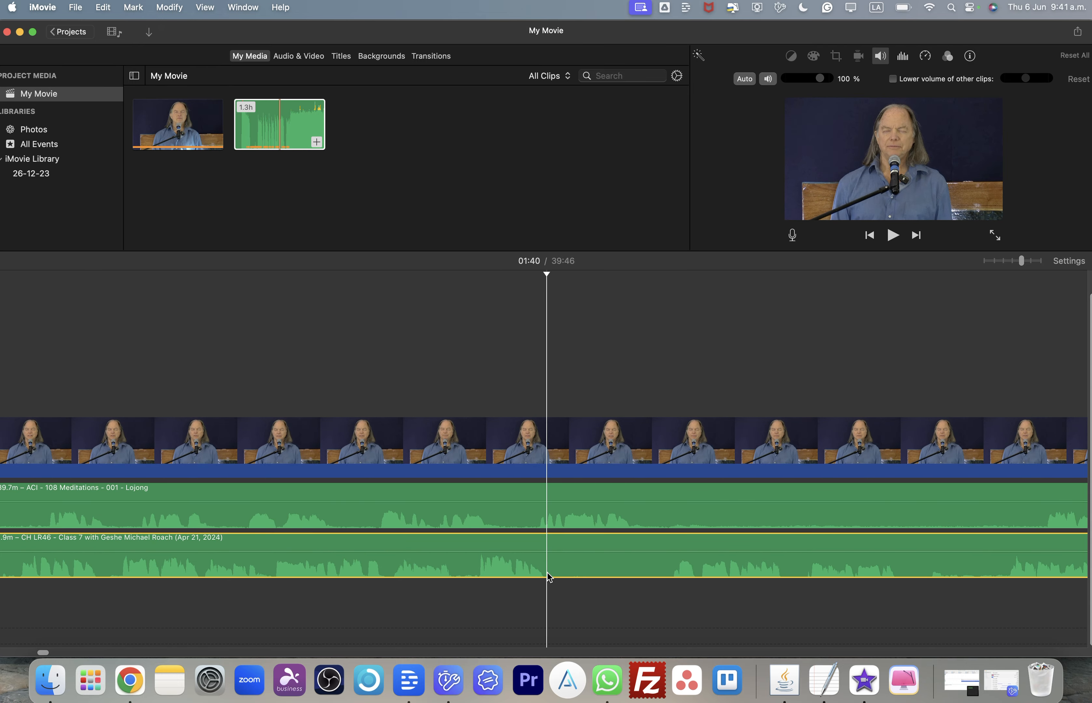
right_click(602, 527)
click(599, 505)
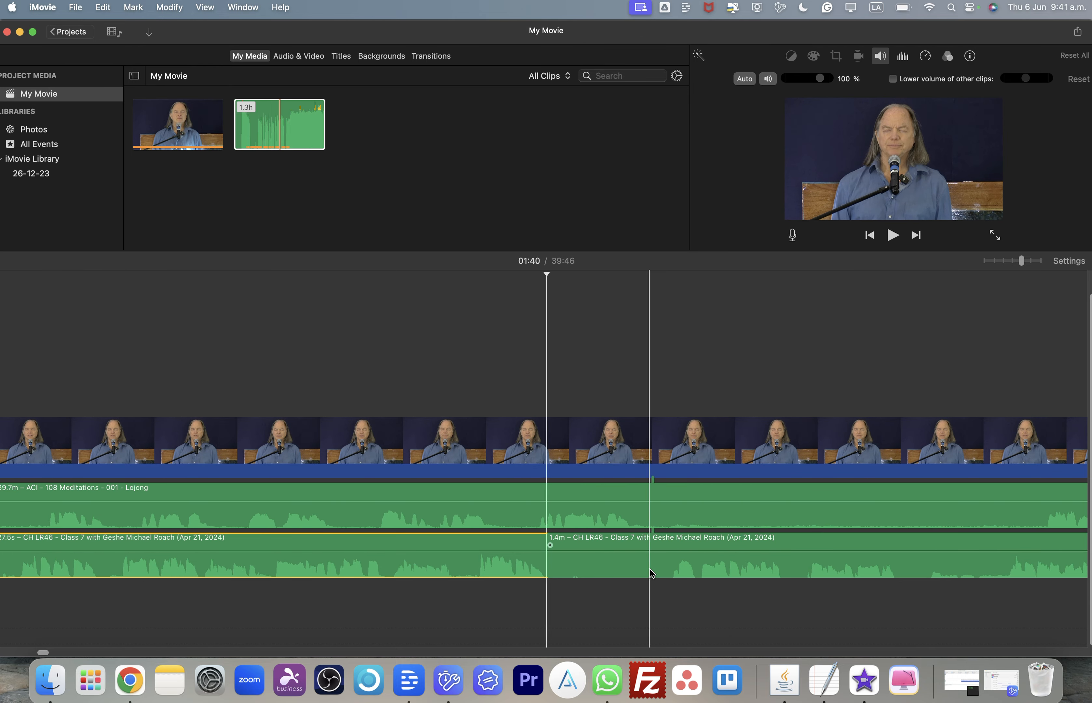
click(667, 569)
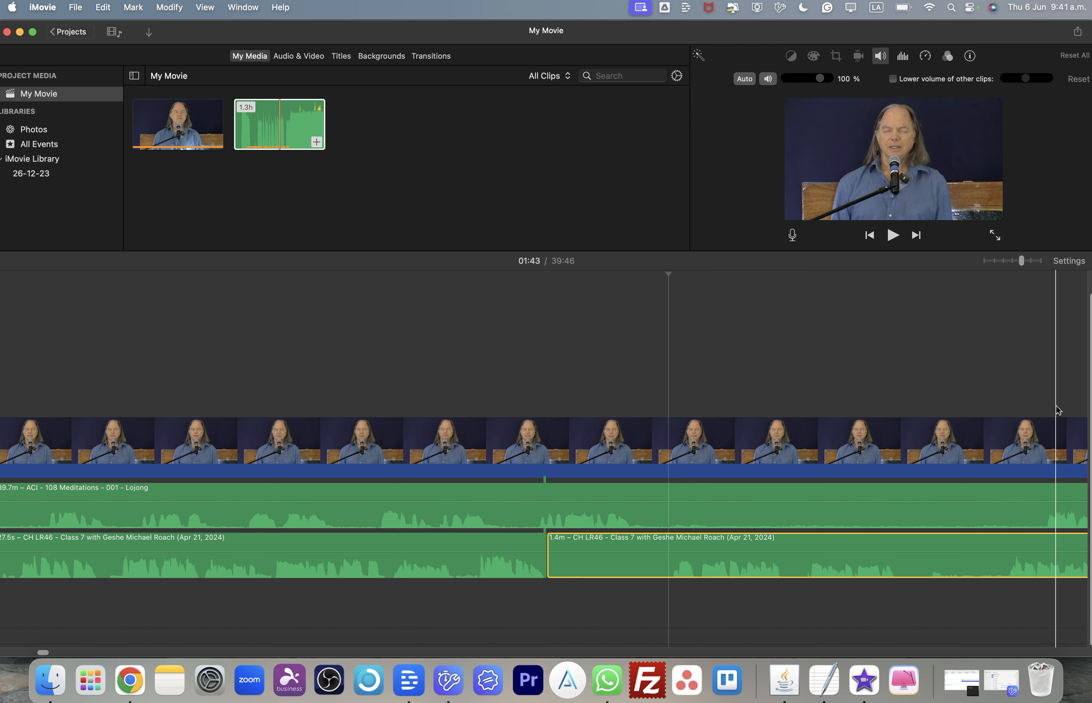
click(1079, 385)
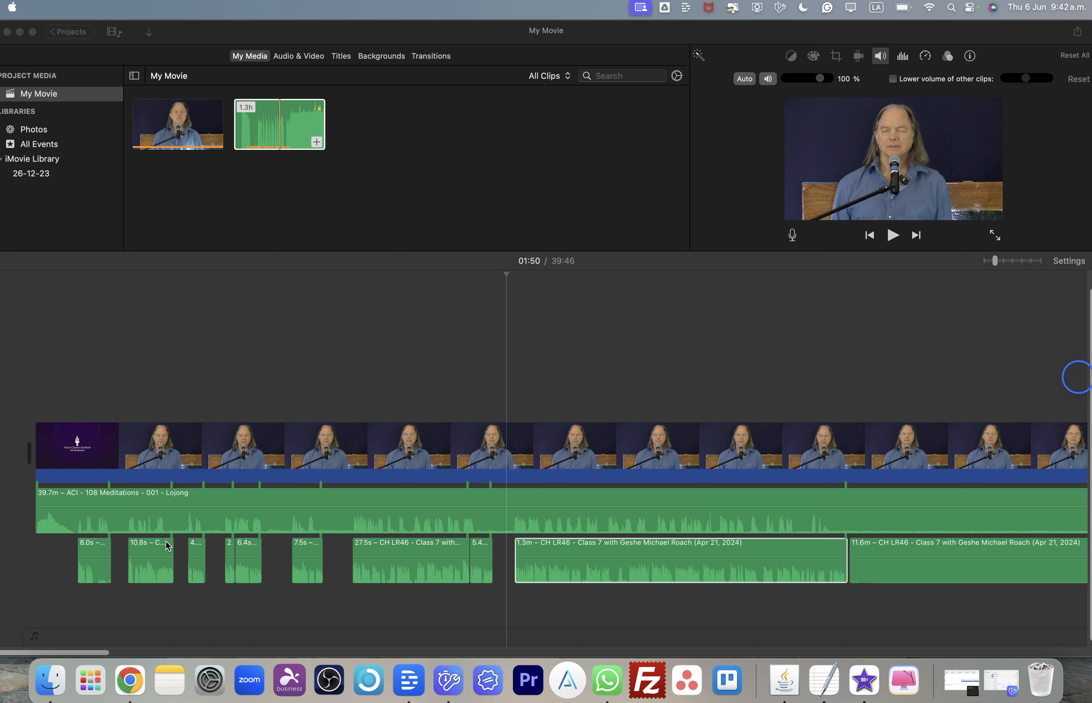
- Split the Lojong audio clip at about 00:09, where the intro video ends
click(260, 518)
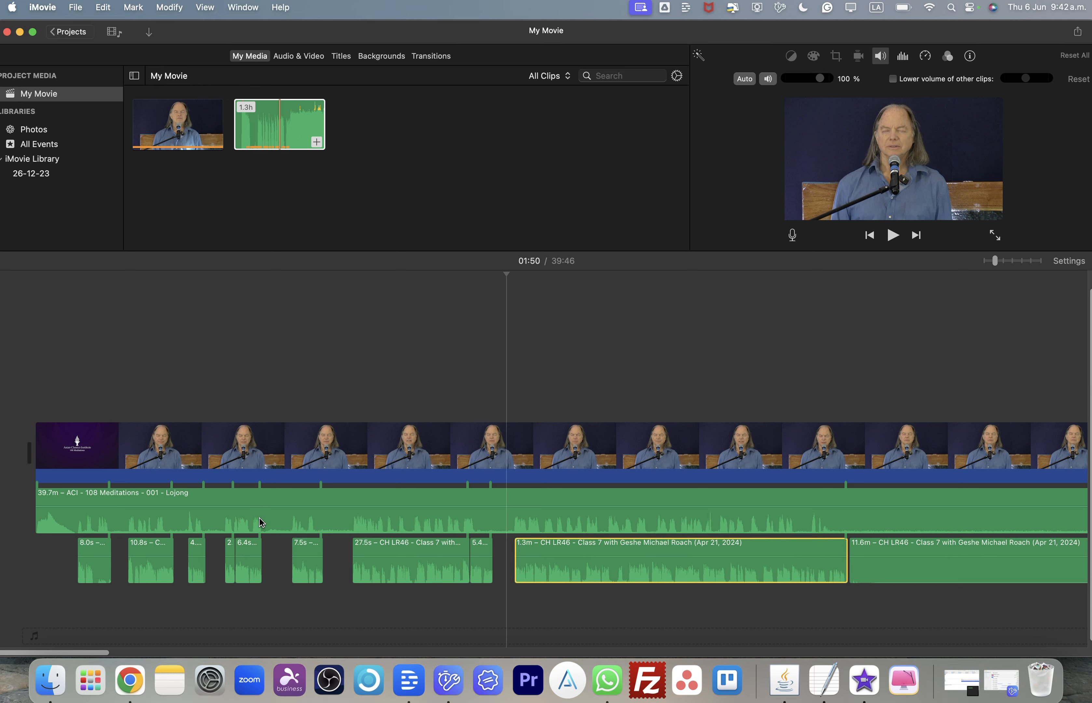
click(275, 517)
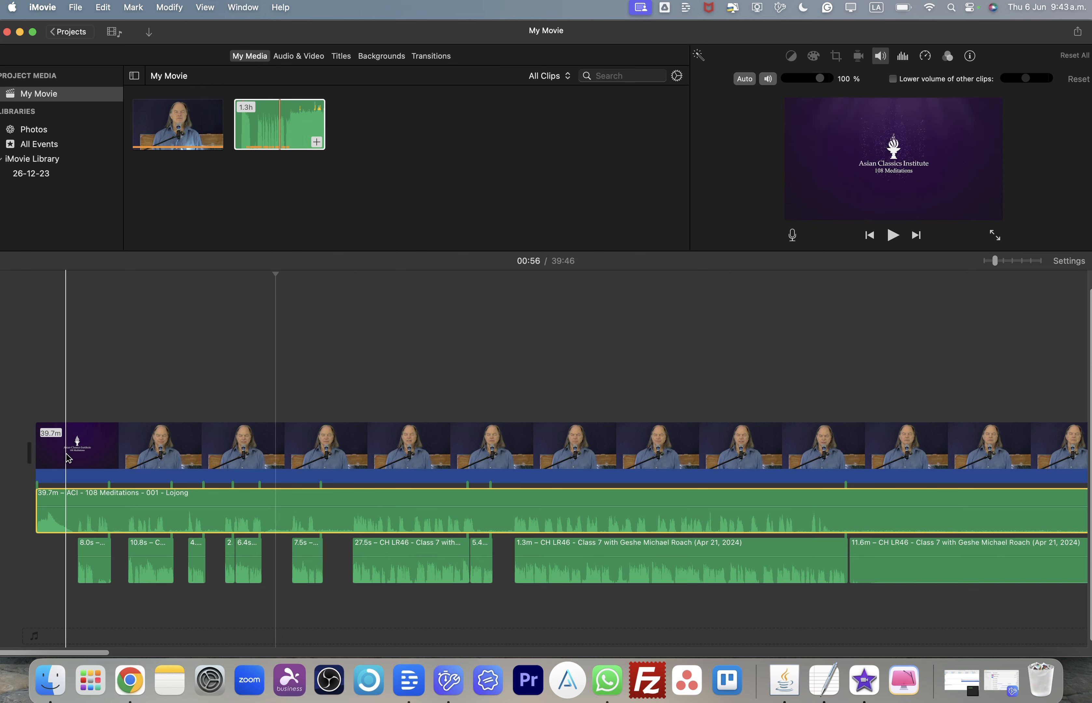
key(super+plus)
key(super+plus)
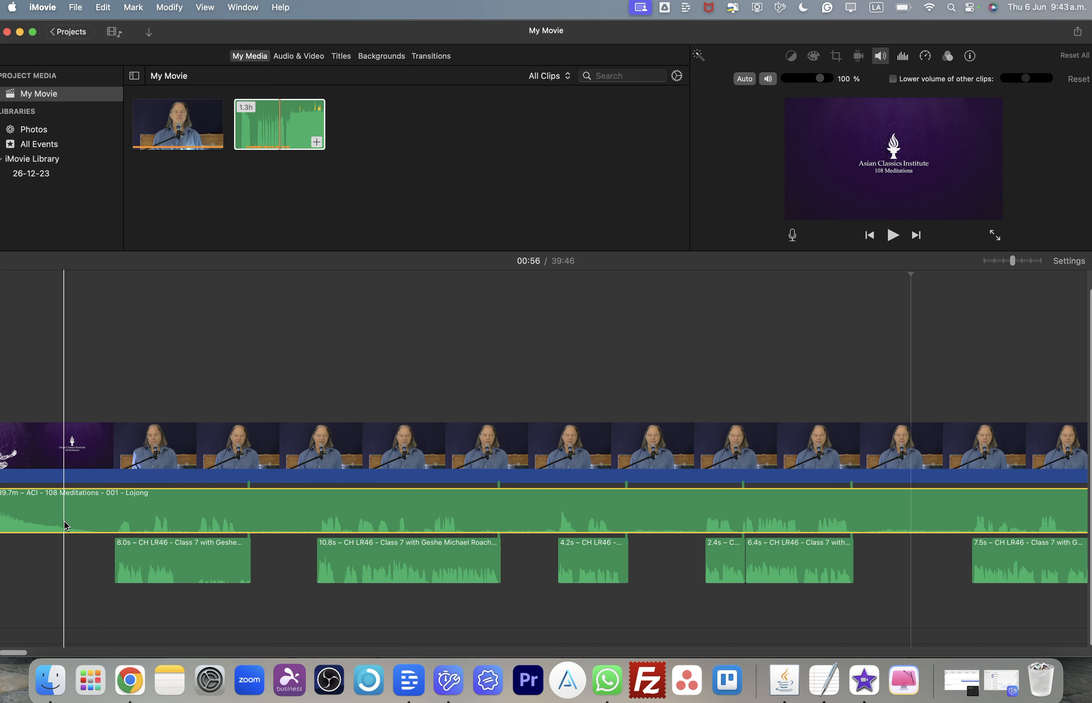
scroll(64, 525, left, 3)
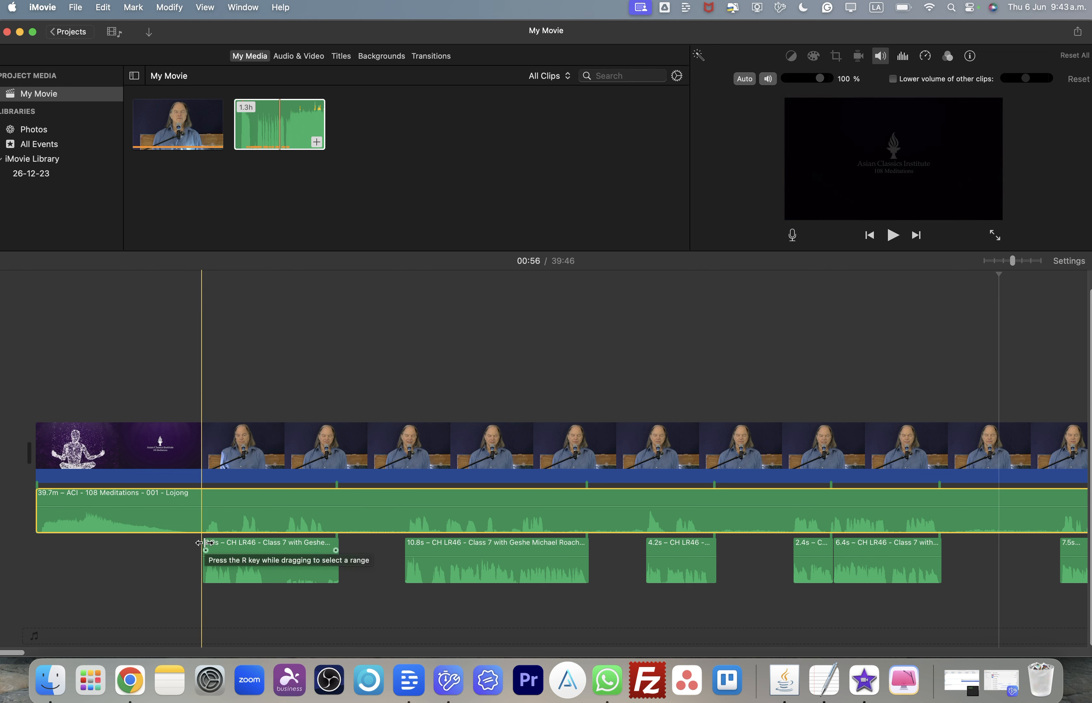
click(202, 525)
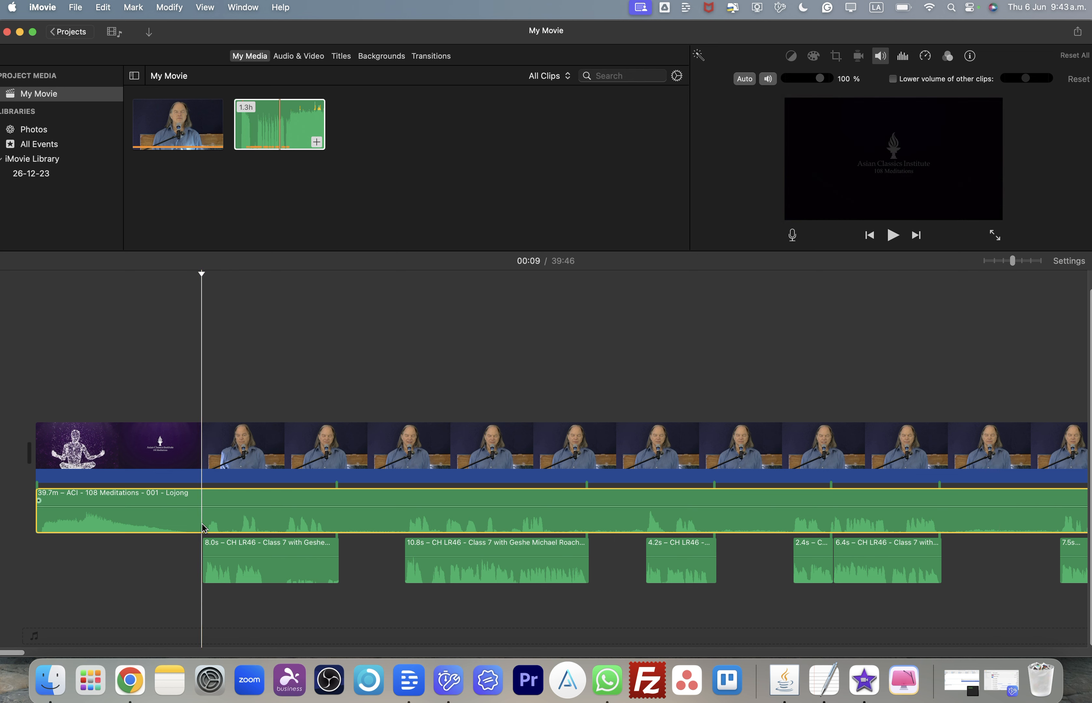
key(super+b)
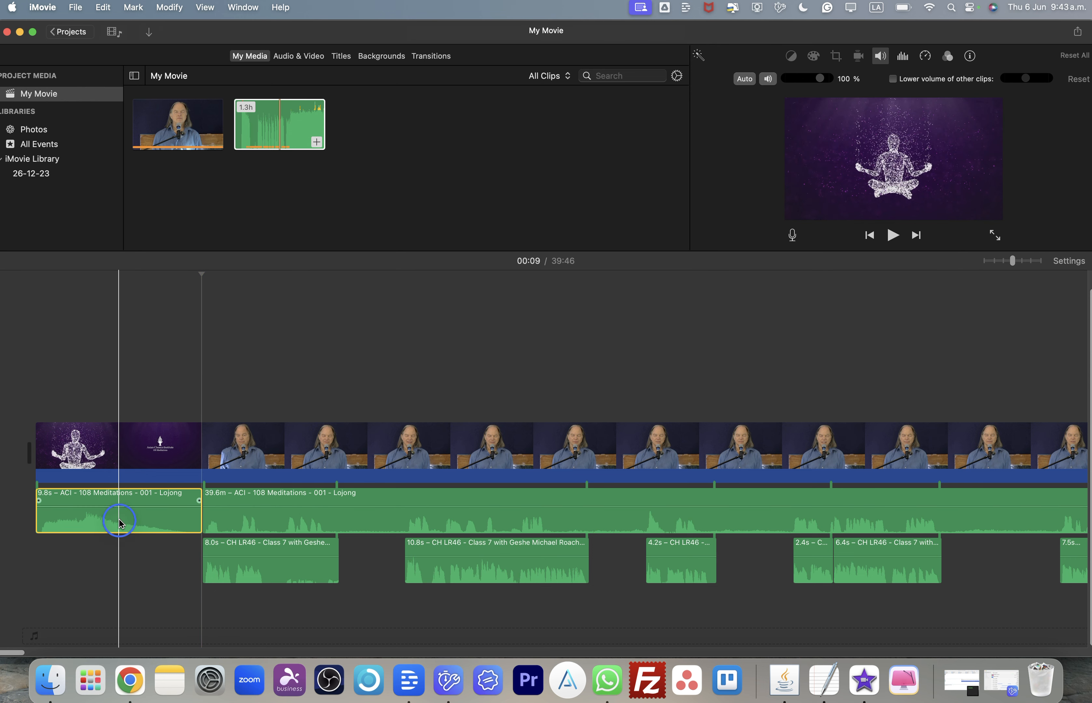
- Trim the opening Lojong audio piece slightly and move it down to its own track below the lecture audio
drag(117, 517, 114, 570)
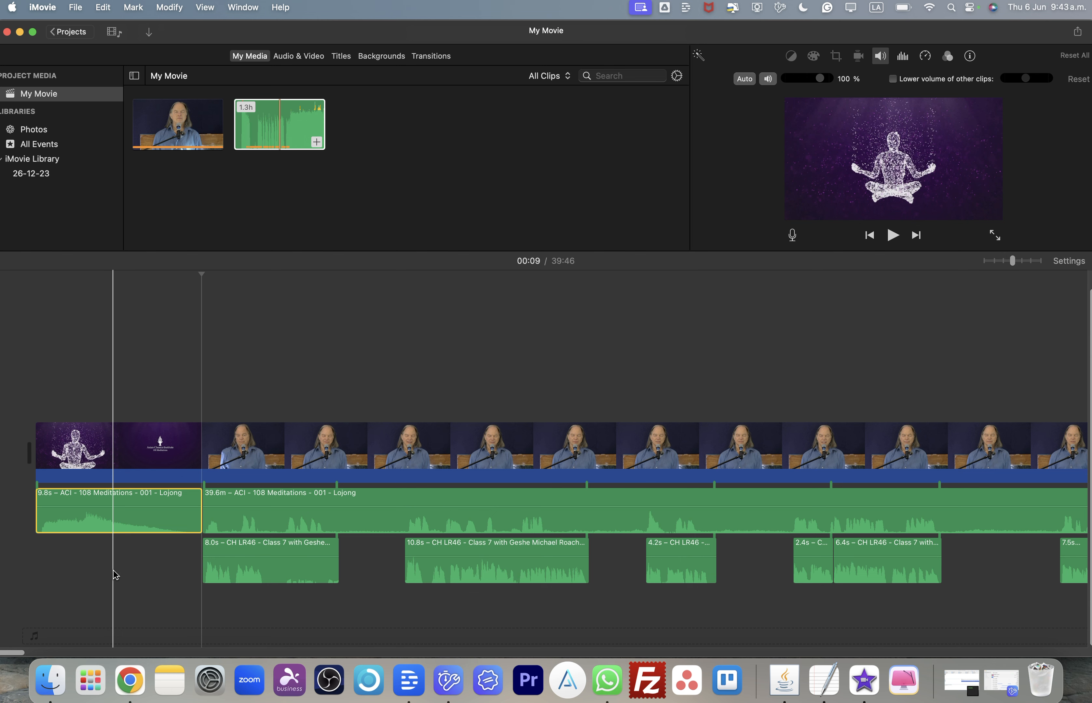
key(super+plus)
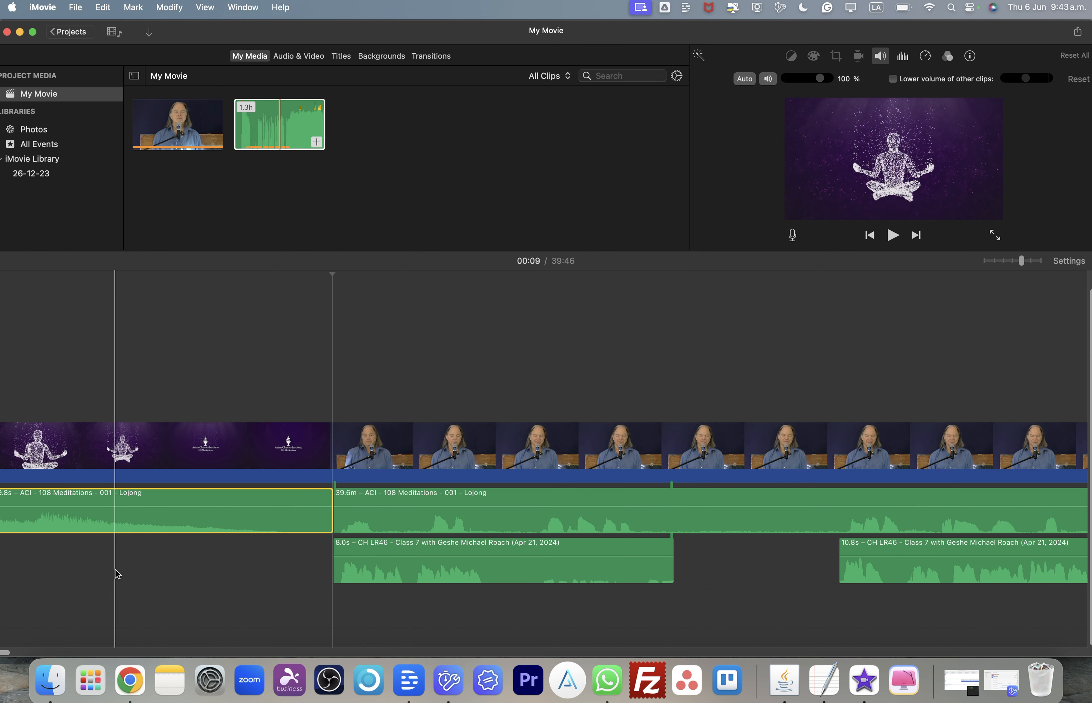
scroll(114, 570, left, 3)
drag(228, 520, 224, 574)
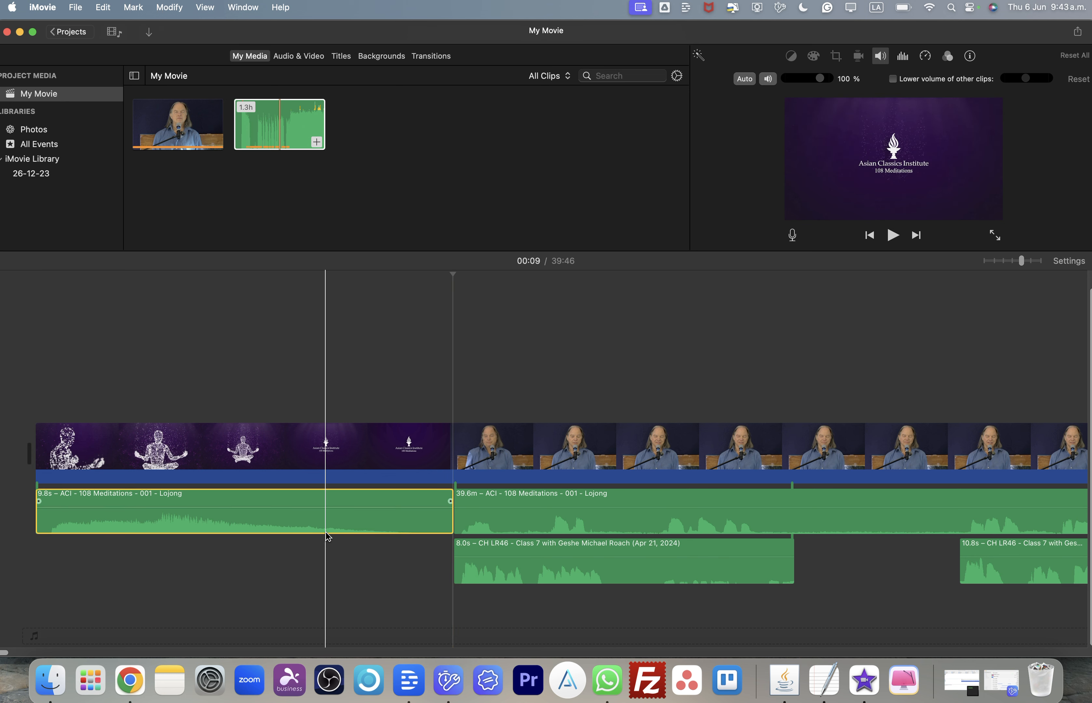
drag(450, 524, 446, 522)
click(378, 527)
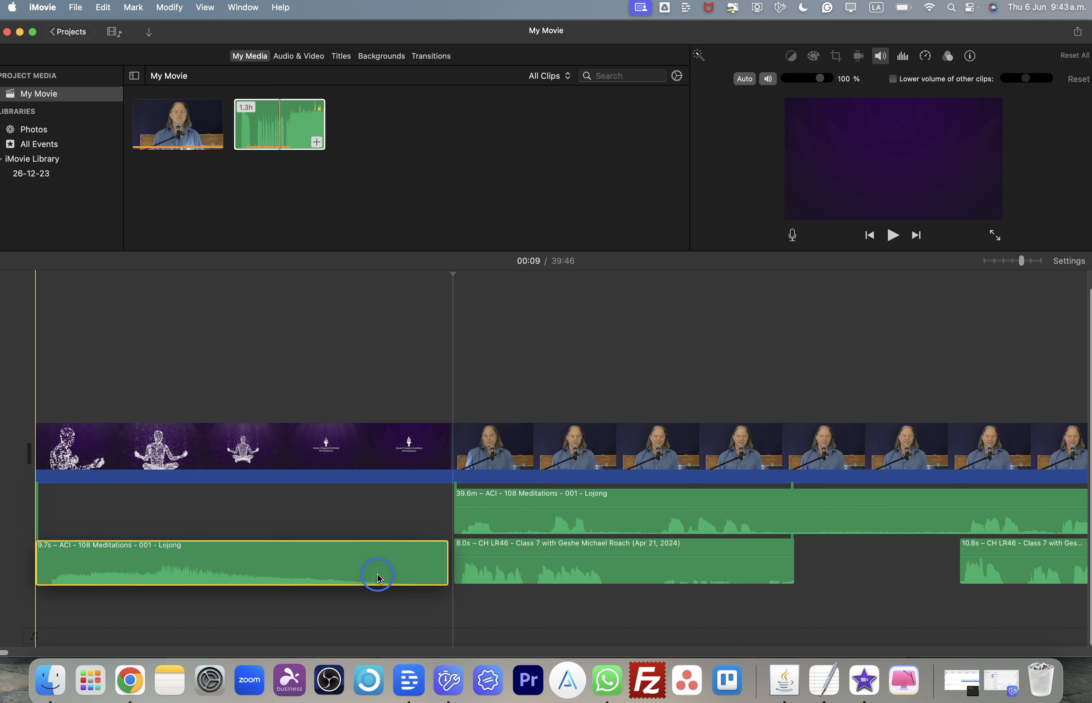
drag(369, 543, 353, 635)
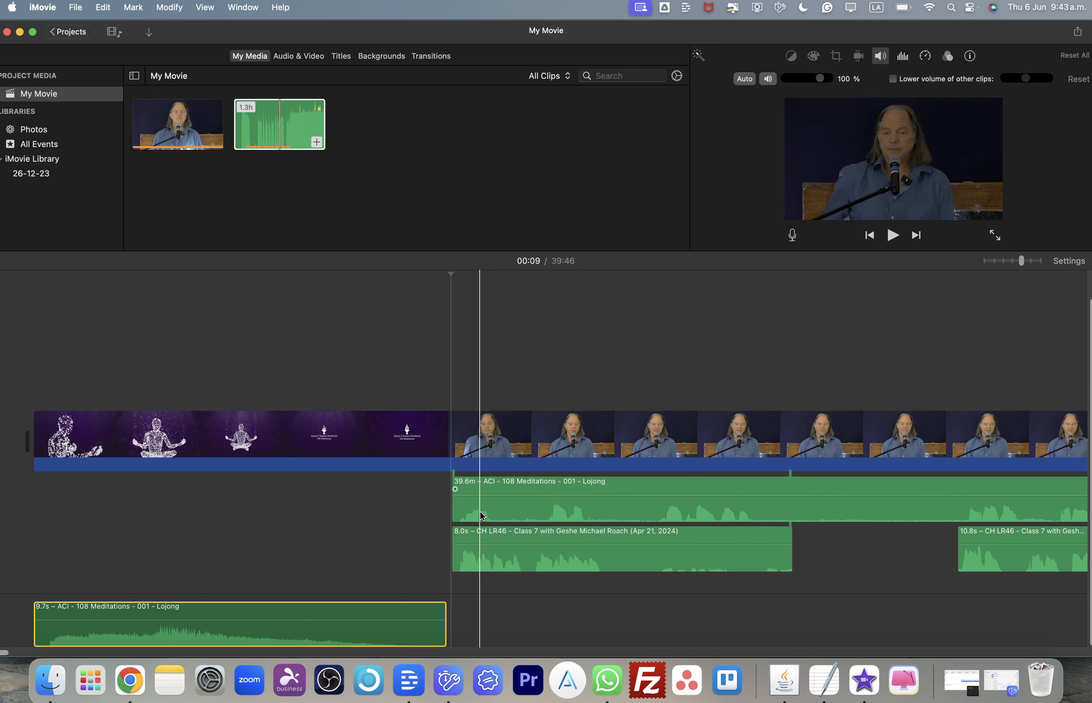
- Mute the long 39.6-minute Lojong audio clip
click(495, 500)
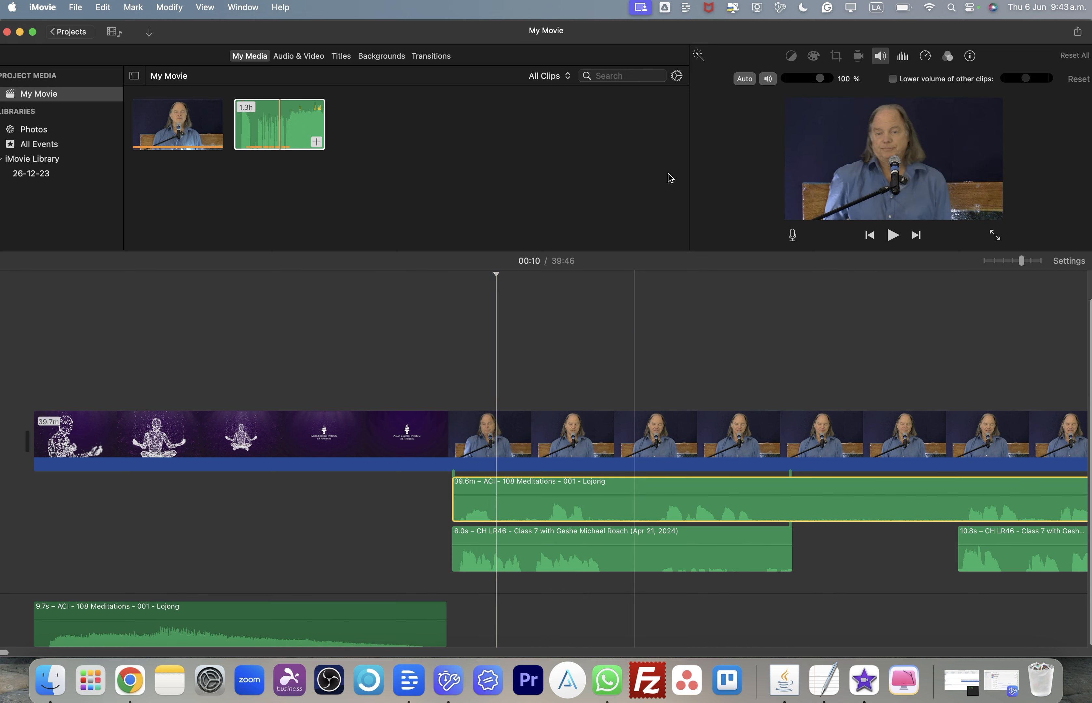
click(767, 81)
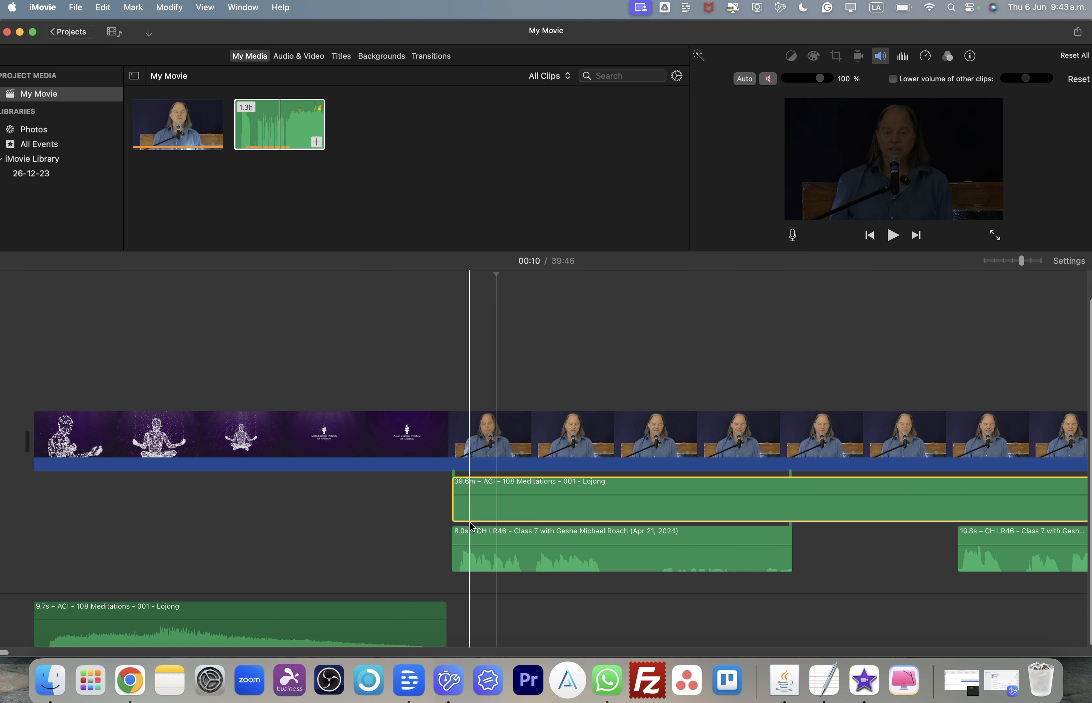
scroll(472, 527, right, 2)
scroll(512, 500, left, 2)
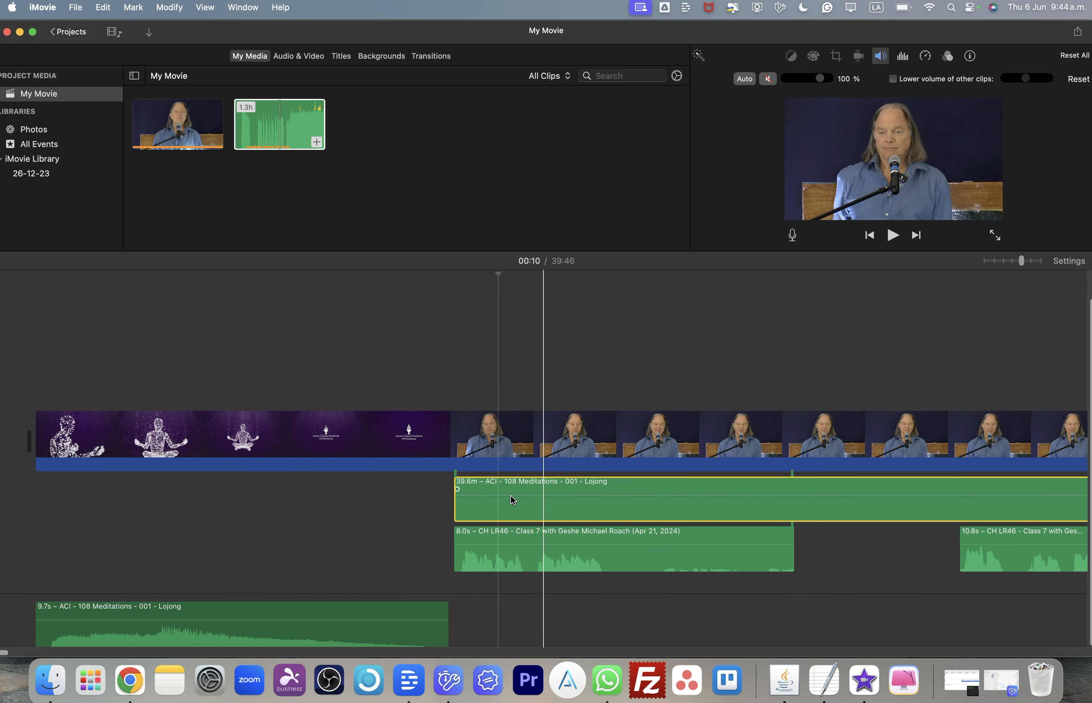
- Play back the start of the lecture section to check the audio
click(19, 264)
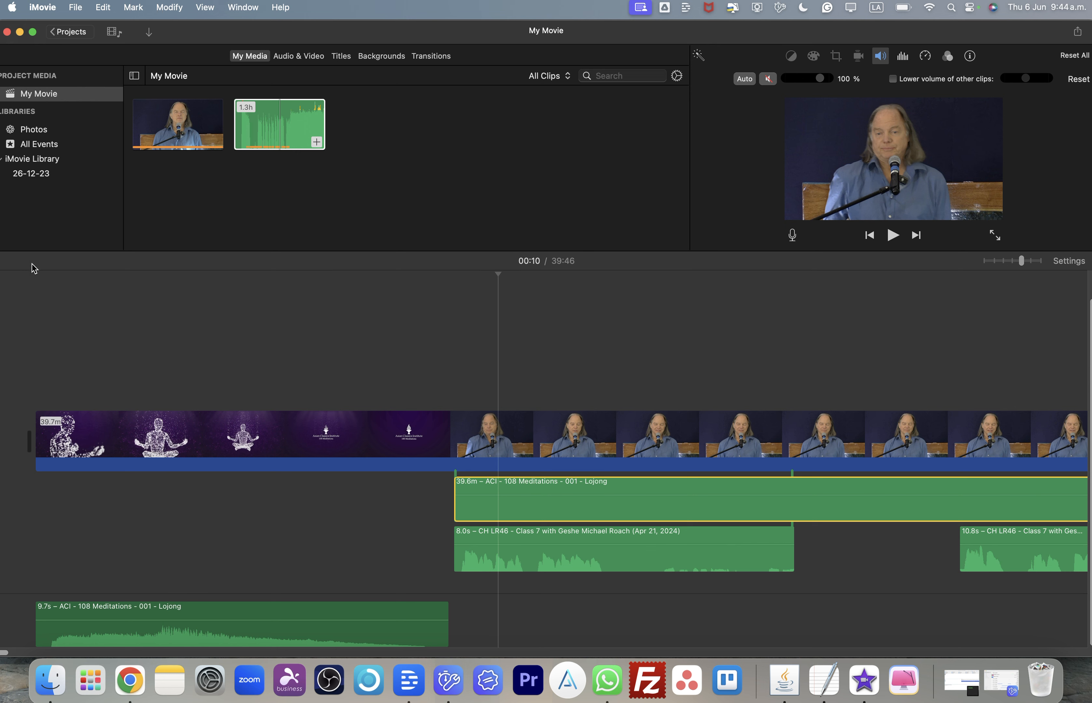
click(9, 286)
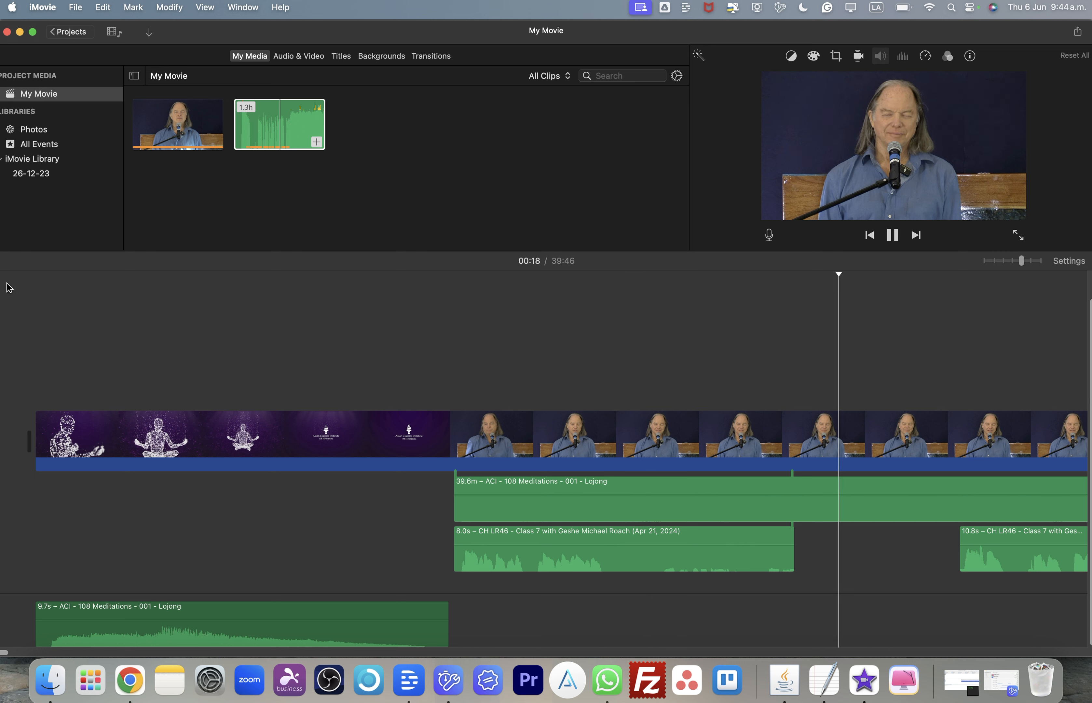
key(space)
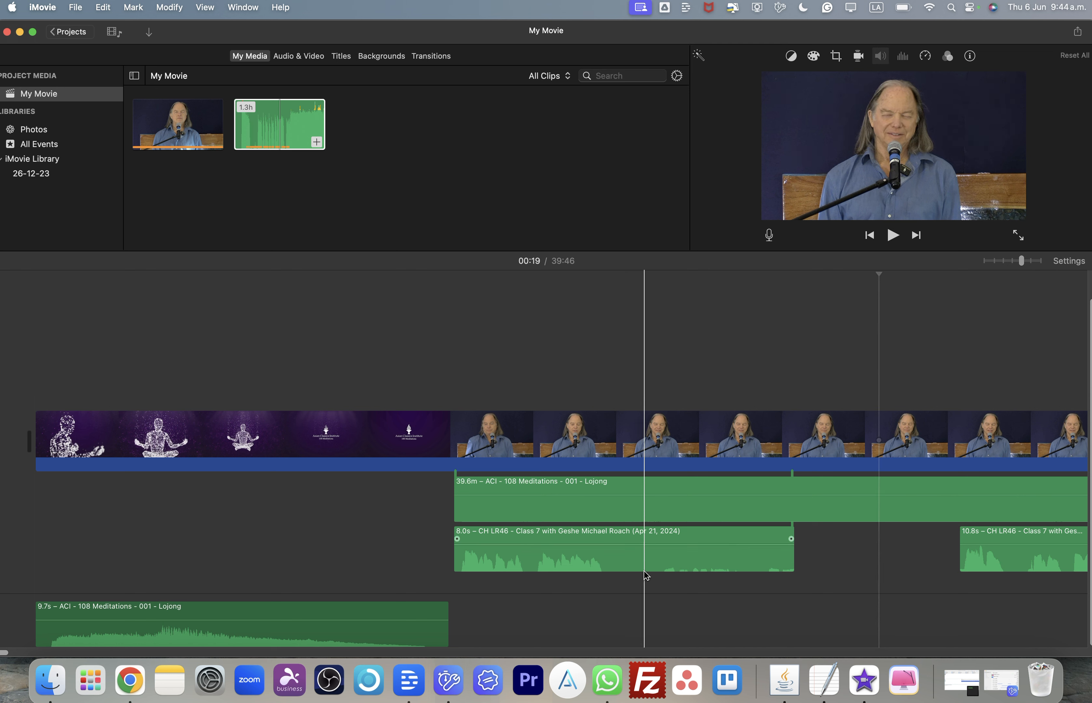
- Split the 8.0-second lecture audio clip at about 00:14 and delete the later 3.1-second piece
click(663, 573)
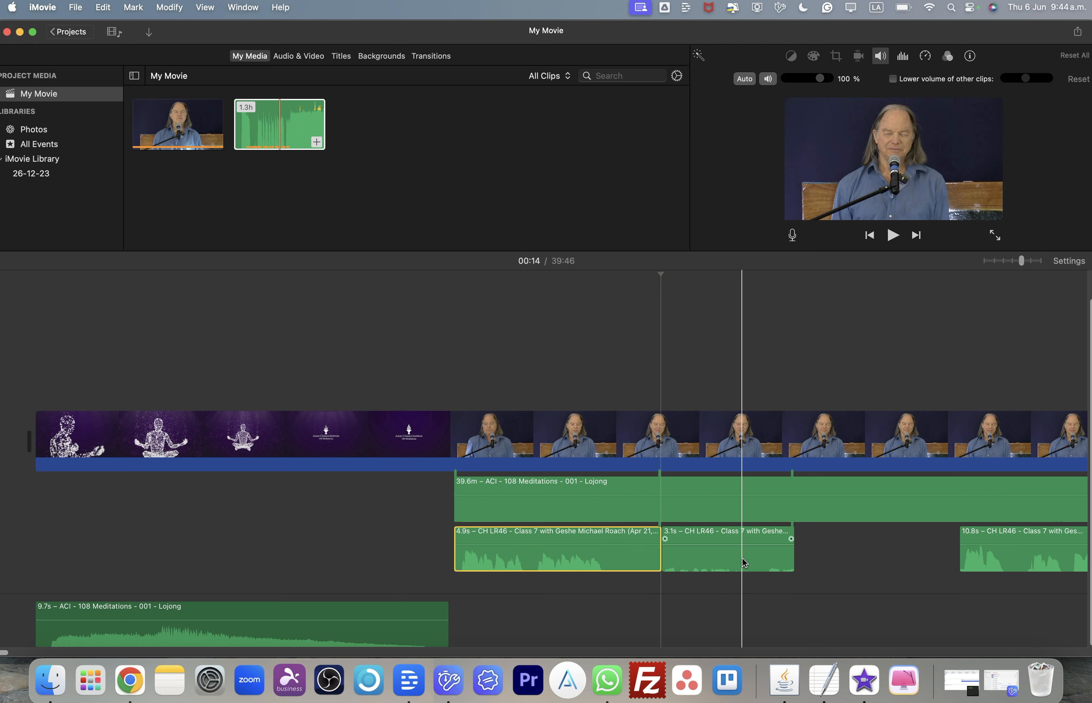
key(Delete)
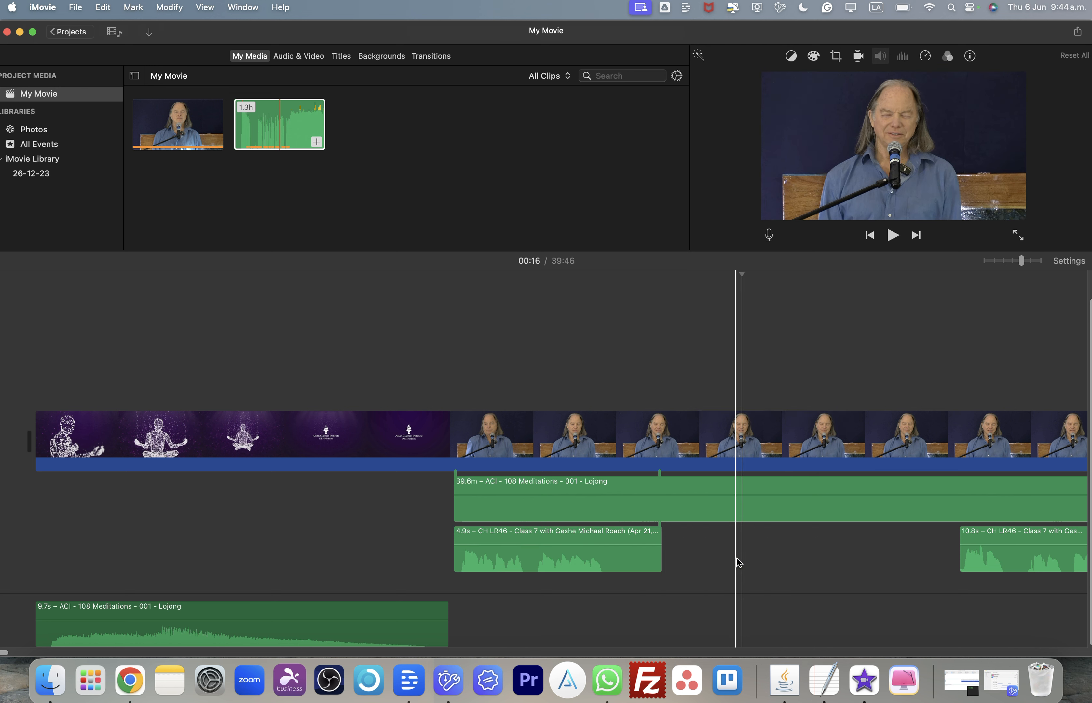
scroll(738, 559, down, 1)
scroll(736, 558, left, 1)
scroll(736, 558, right, 20)
scroll(736, 557, right, 5)
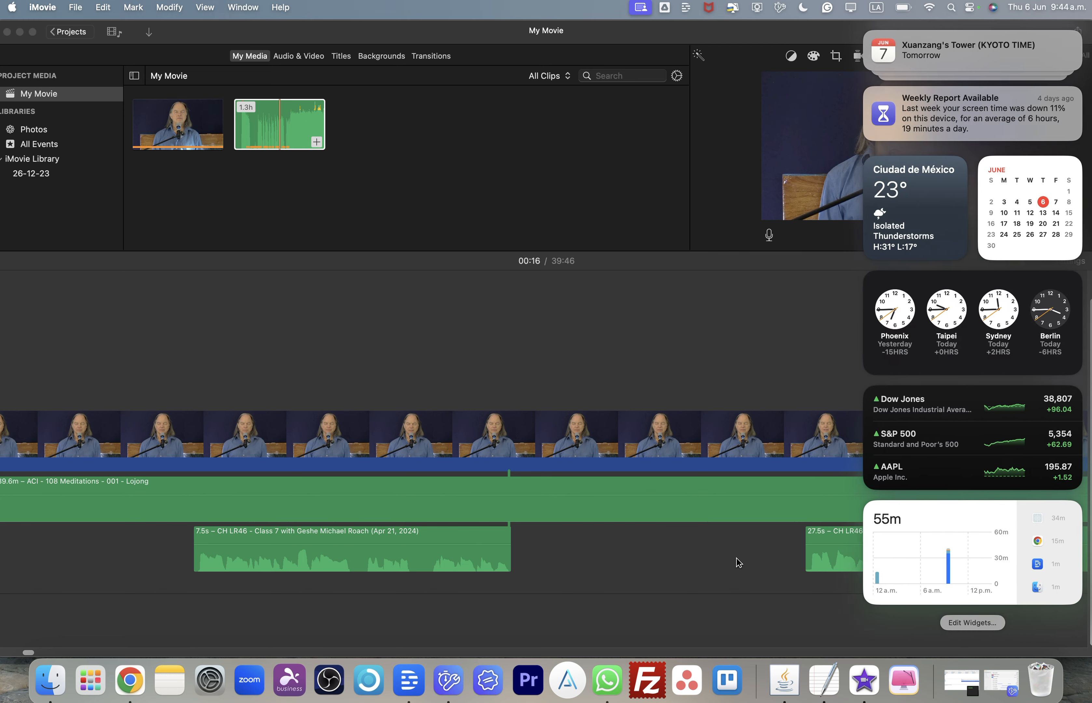
click(736, 558)
scroll(736, 558, right, 20)
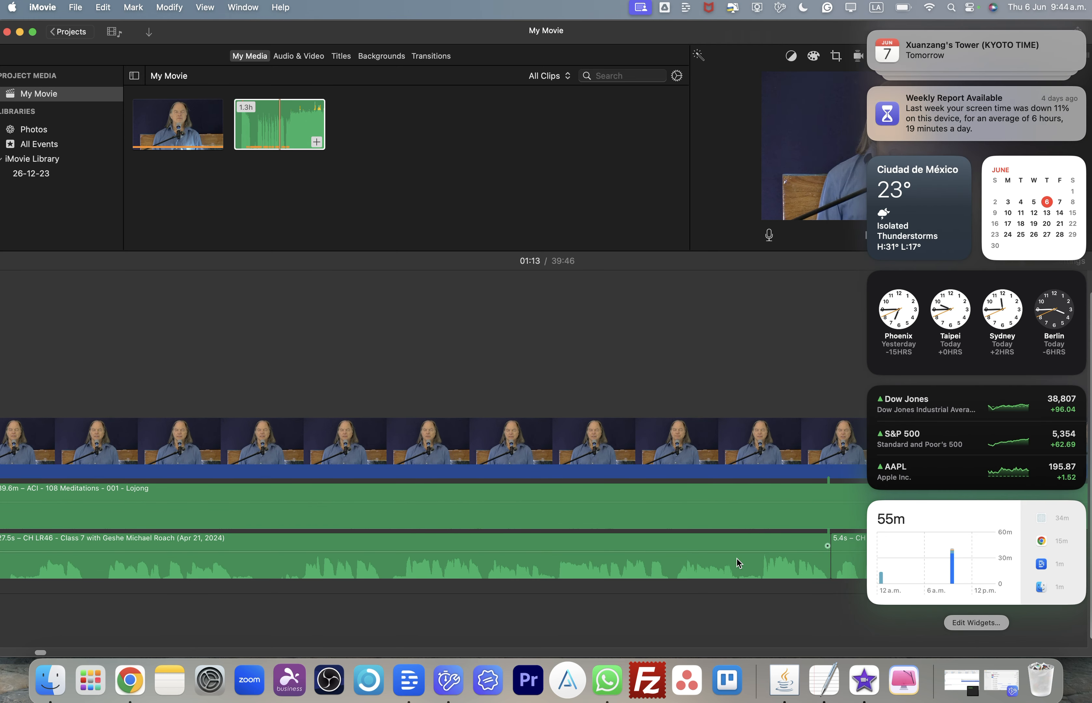
- Scroll along the timeline to examine the lecture audio waveform for places to cut
click(718, 612)
scroll(718, 611, right, 20)
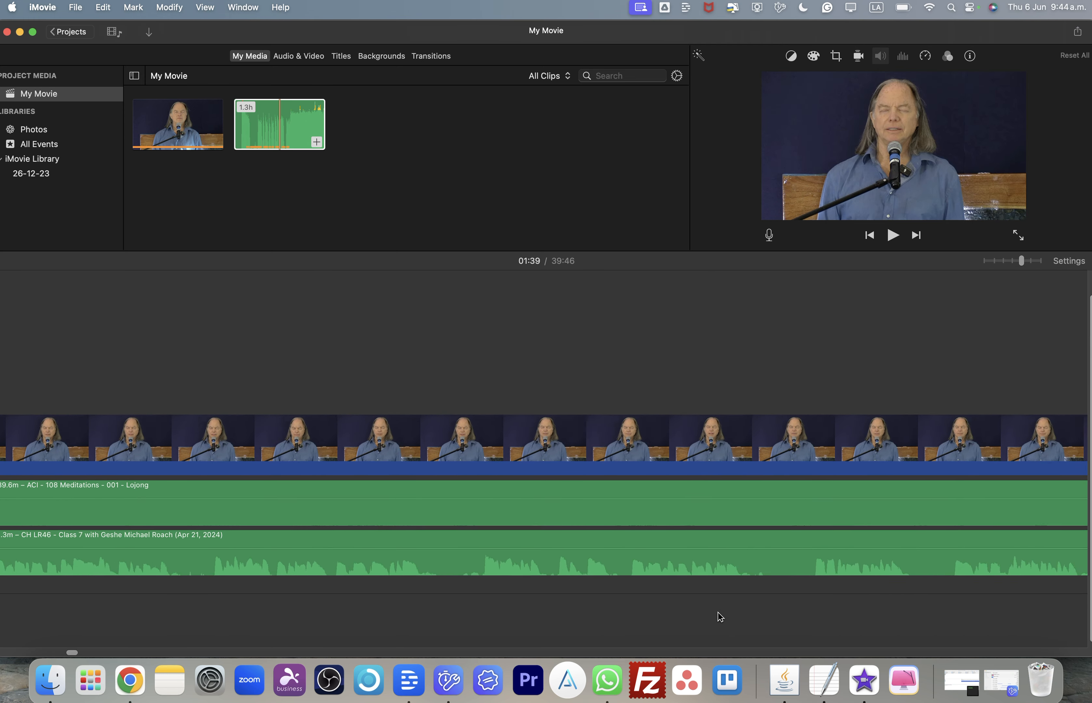
scroll(717, 611, right, 20)
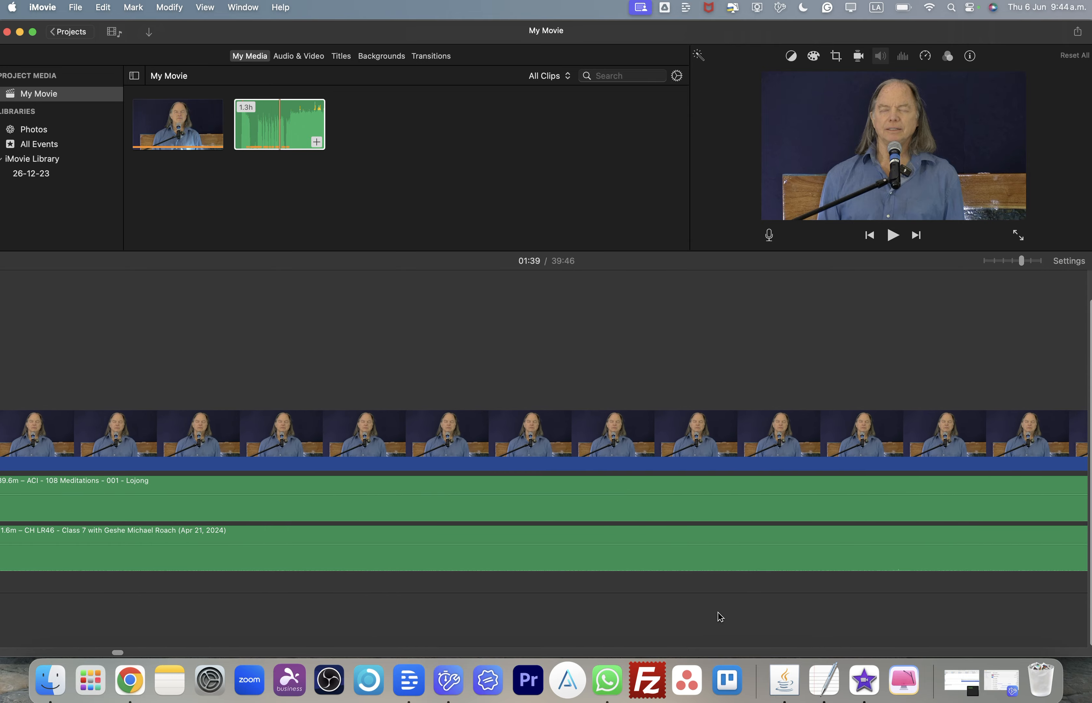
scroll(717, 611, right, 20)
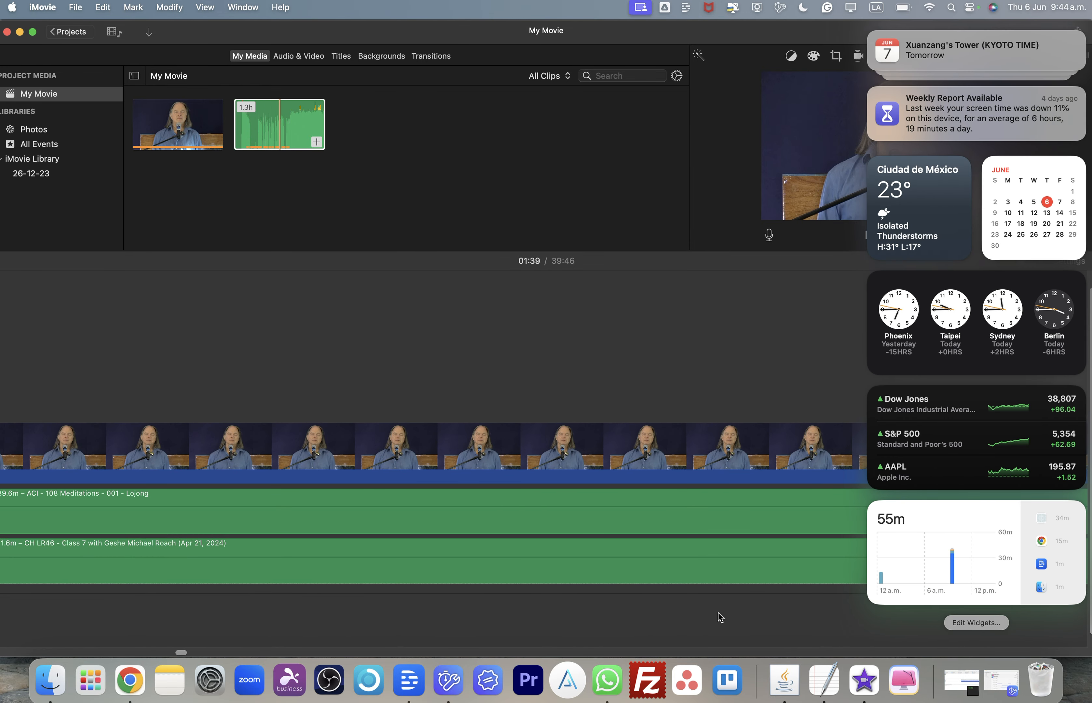
click(718, 613)
scroll(718, 613, right, 15)
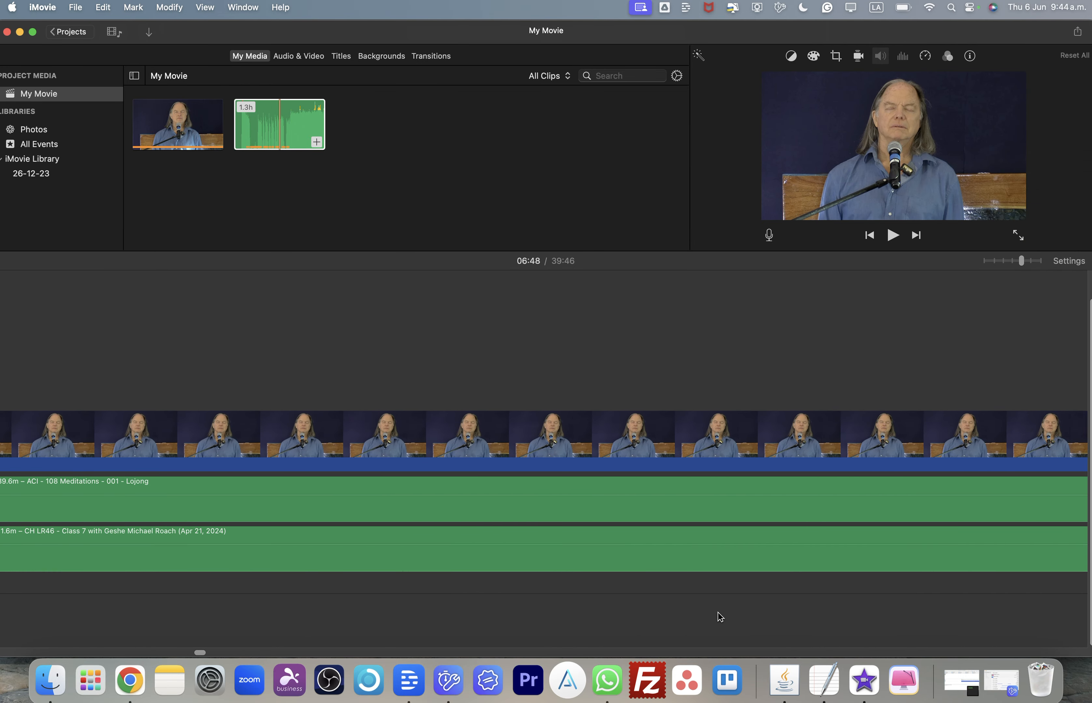
scroll(717, 612, right, 20)
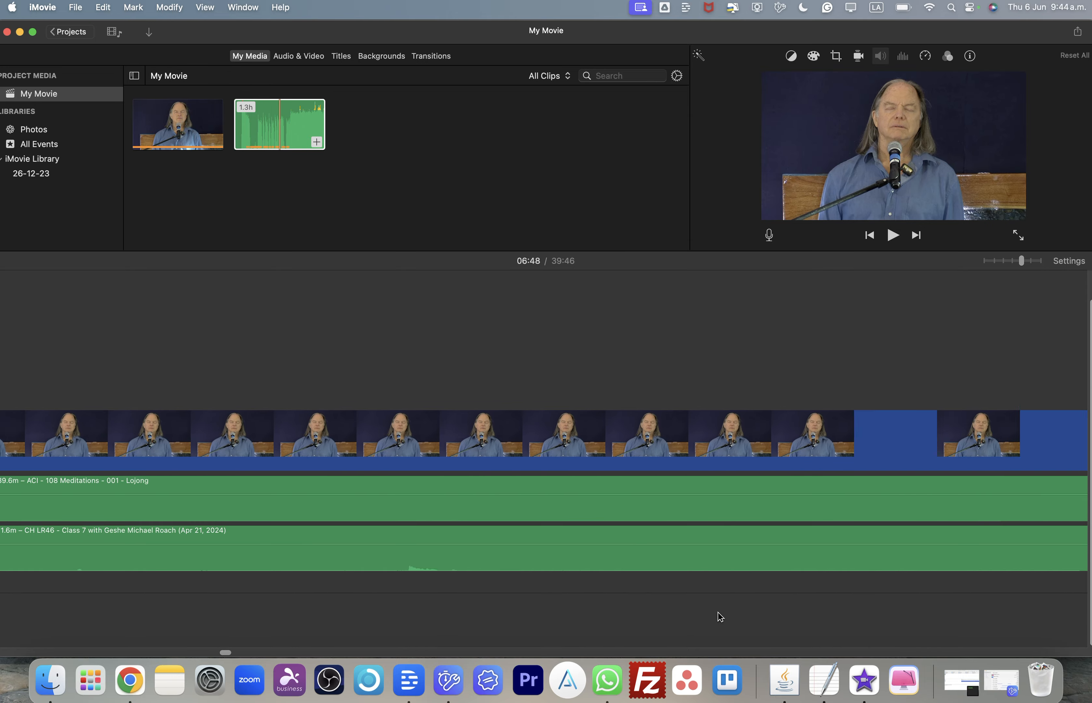
scroll(720, 617, right, 20)
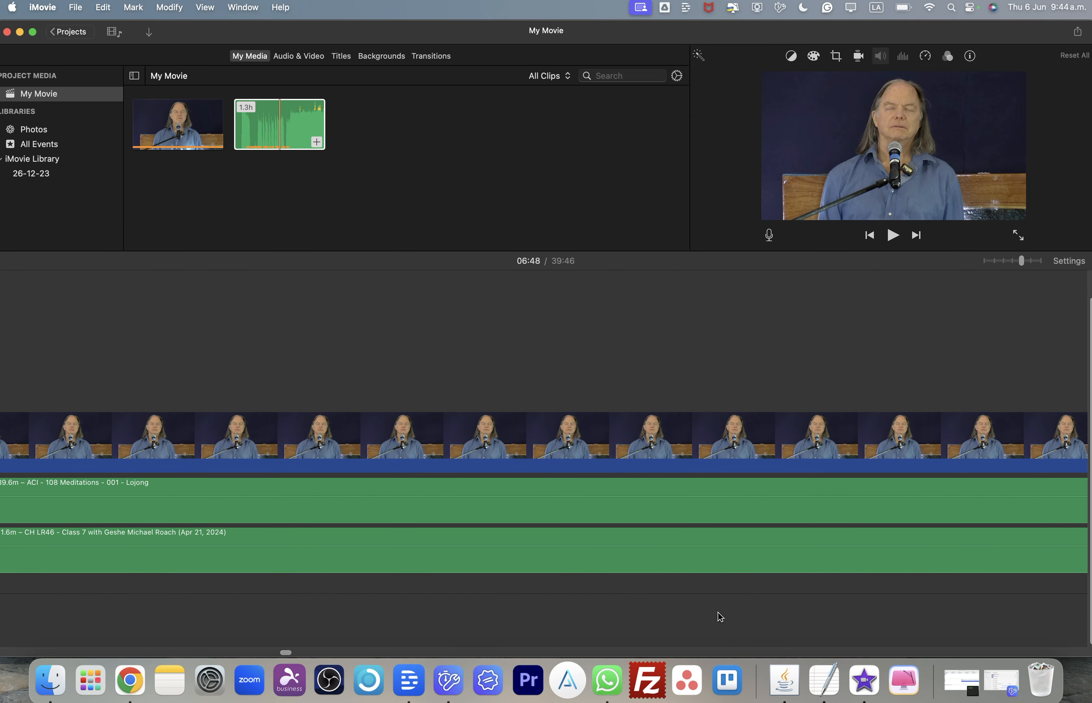
scroll(720, 617, right, 17)
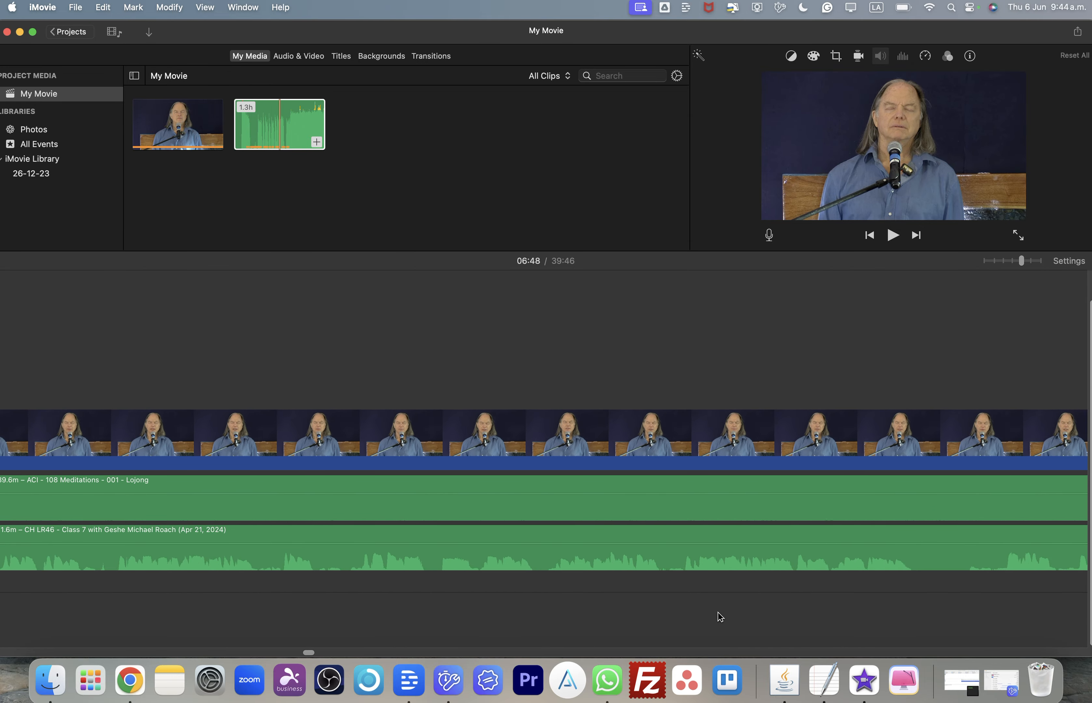
scroll(720, 617, right, 20)
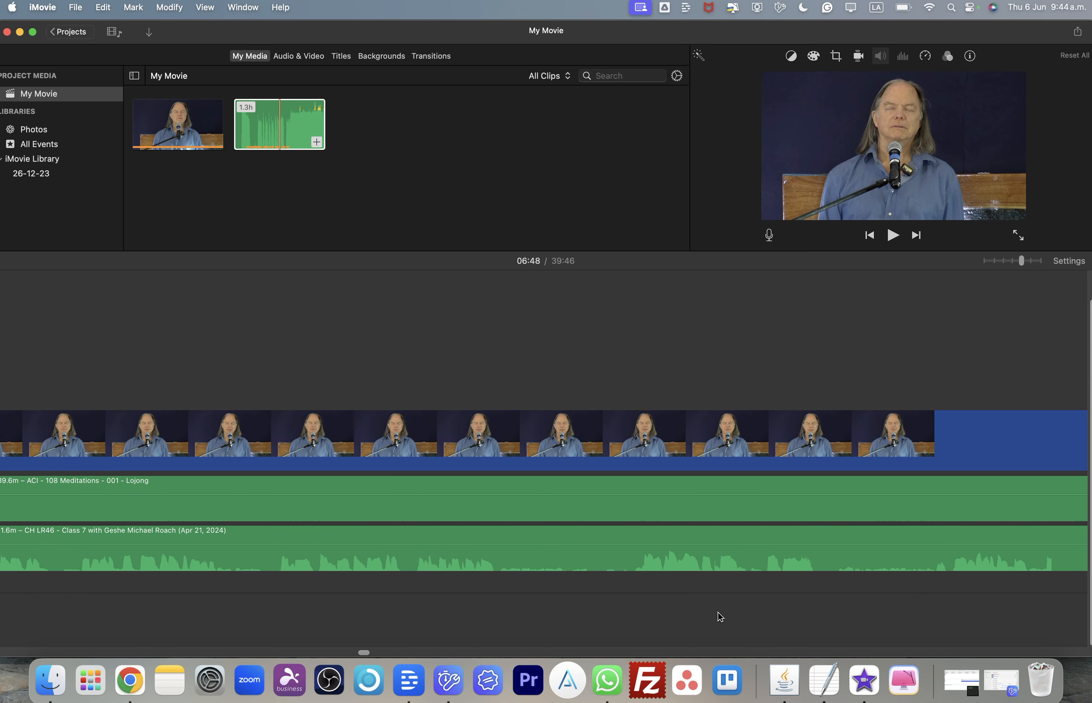
scroll(717, 612, left, 12)
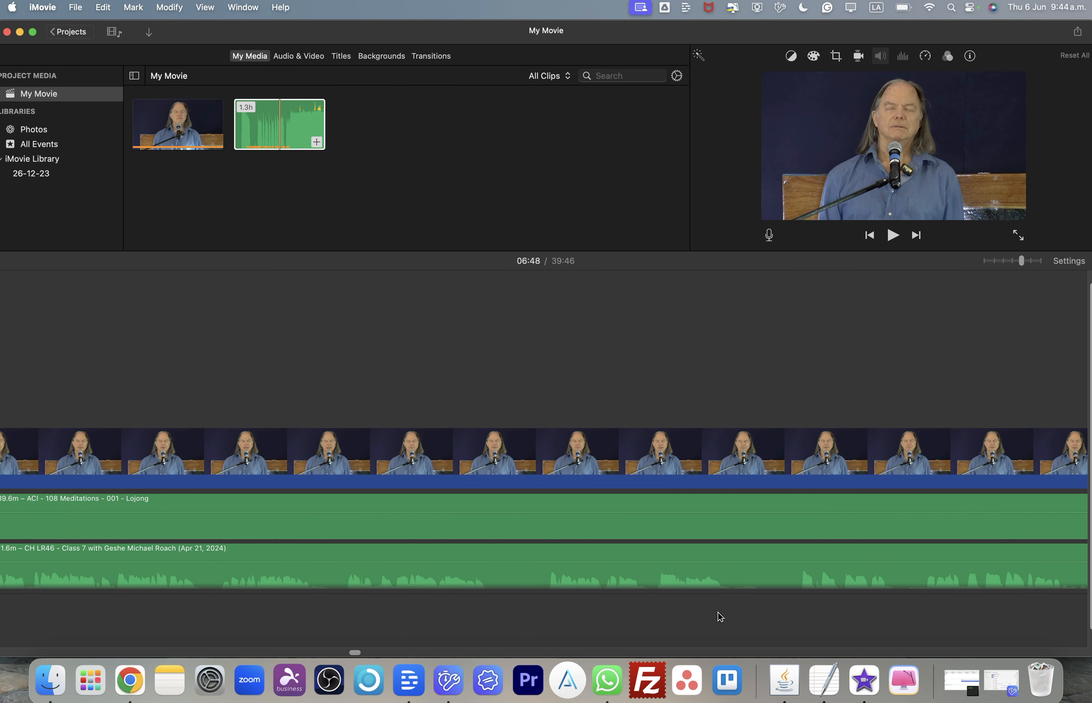
scroll(717, 612, up, 1)
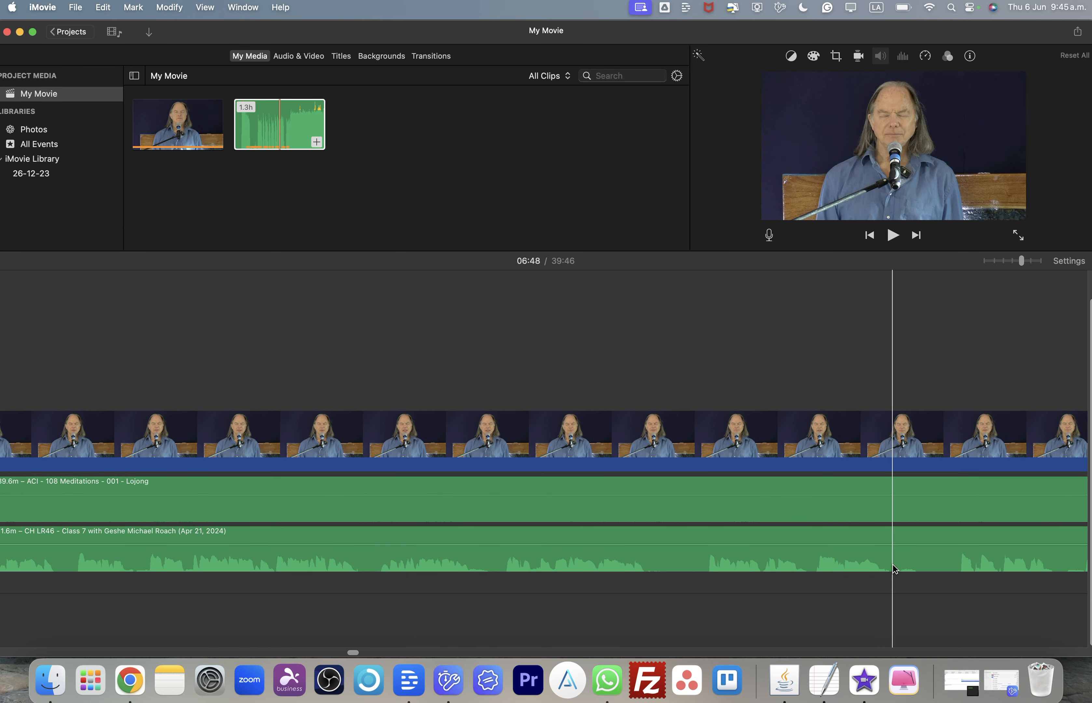
- Split the lecture audio clip at about 13:10 and again about a second later, and delete the short piece between
click(895, 568)
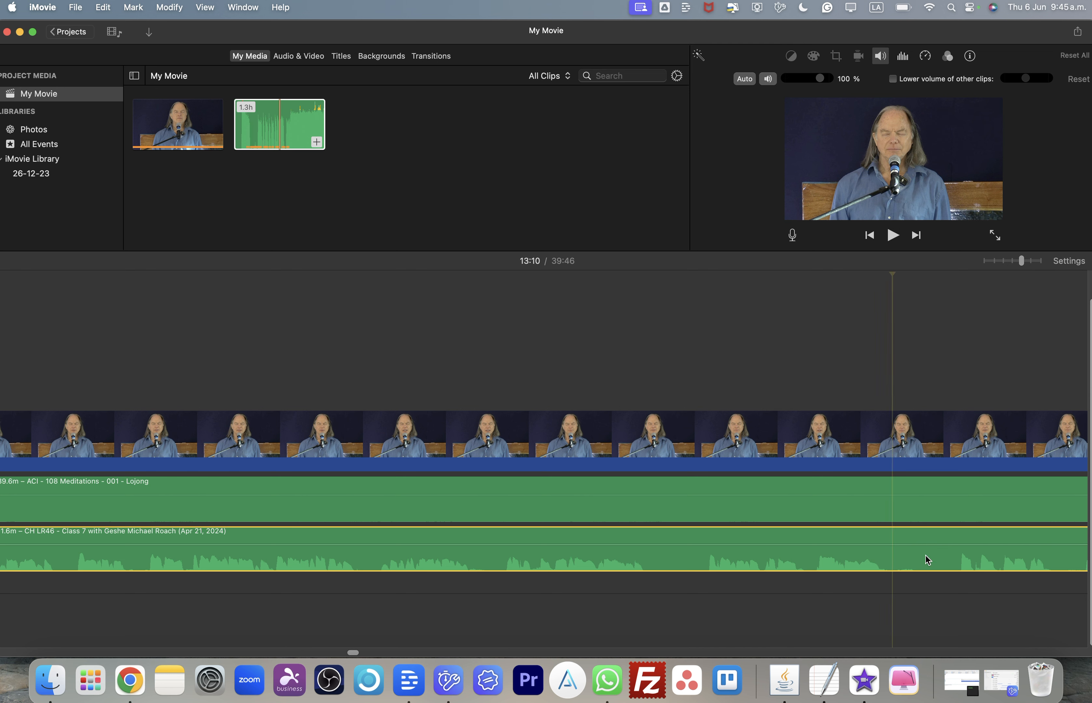
right_click(949, 507)
click(946, 502)
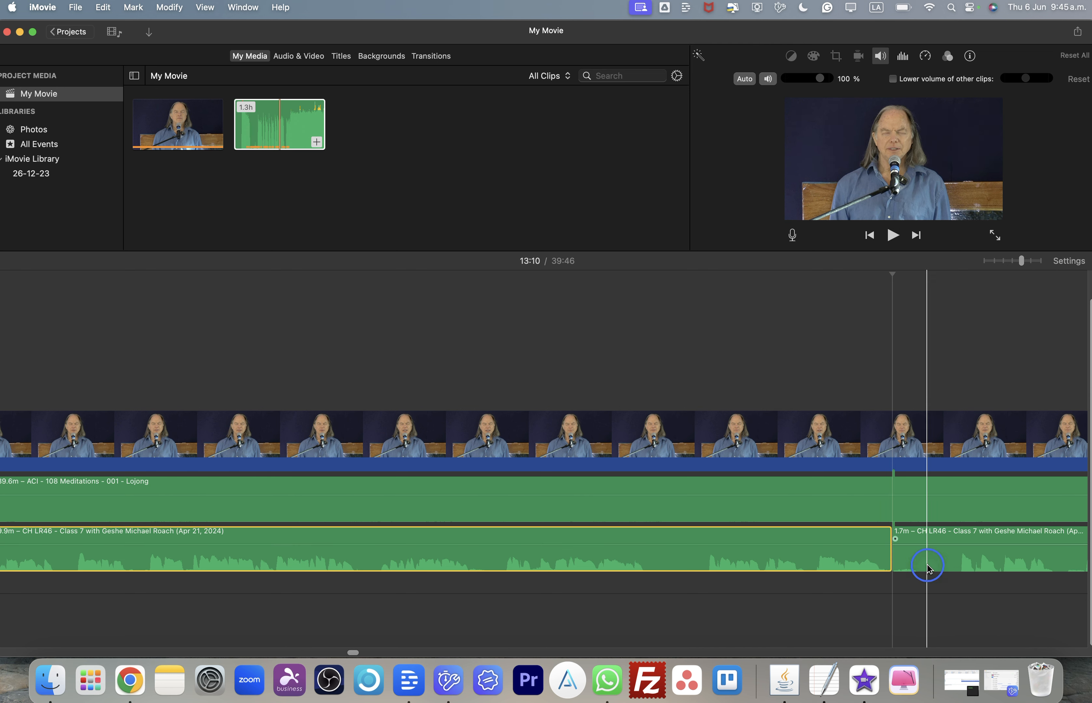
click(927, 568)
right_click(851, 504)
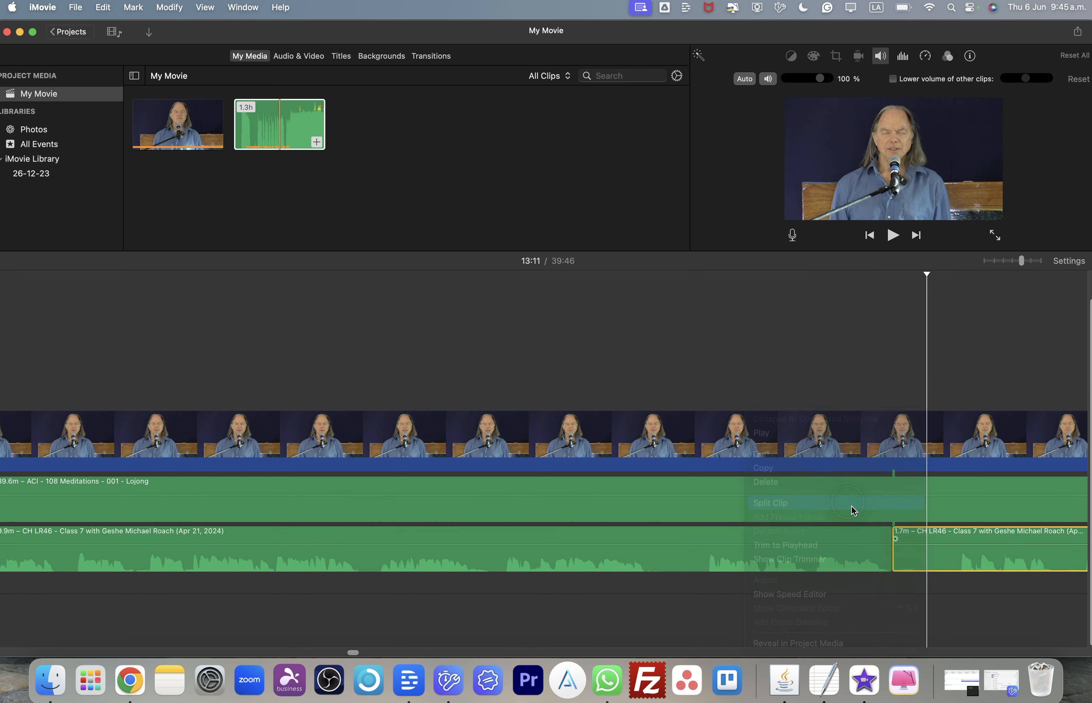
click(849, 510)
key(Delete)
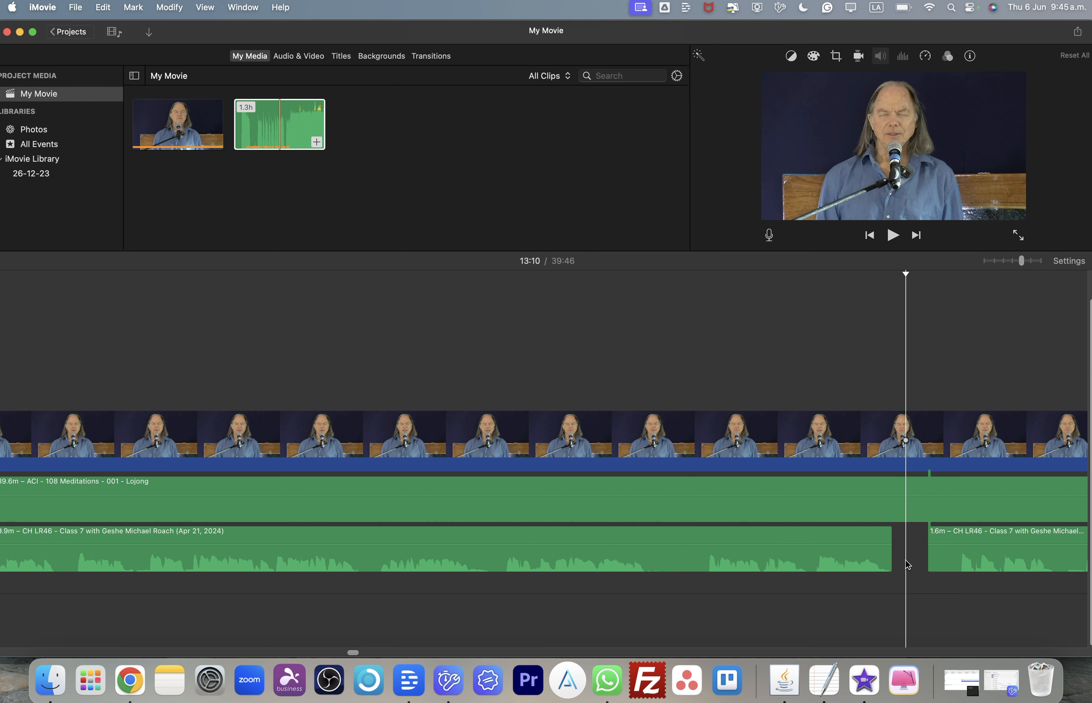
- Split the lecture audio at about 12:43 and 12:44 and delete the 1.5-second piece between the cuts
scroll(304, 573, left, 10)
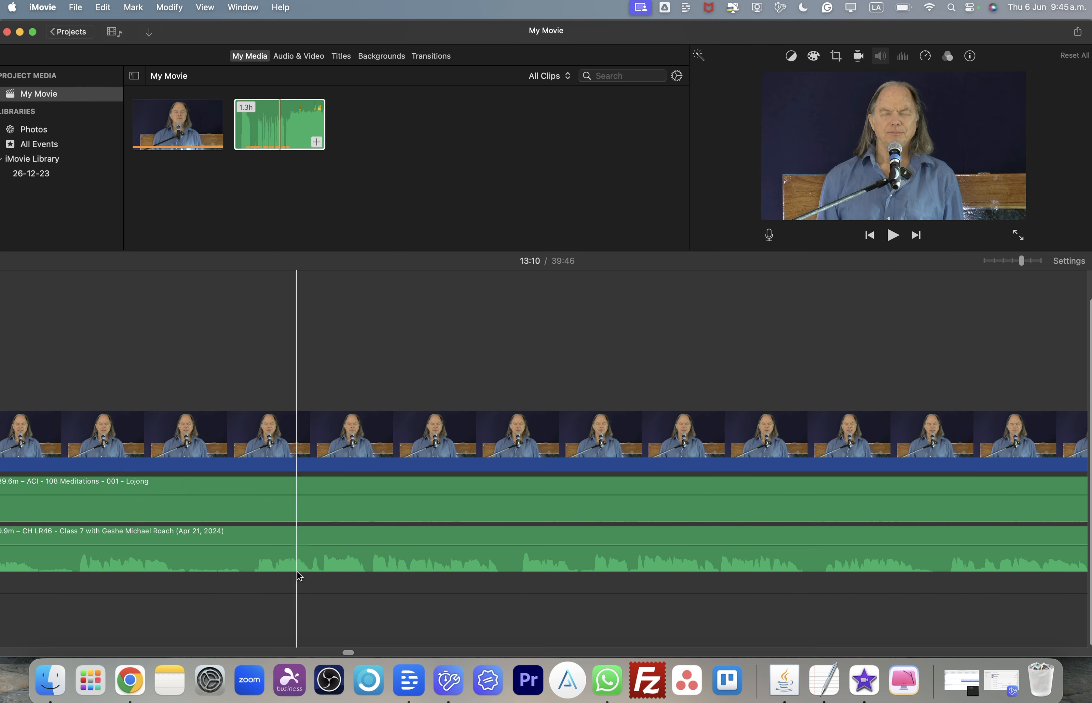
scroll(299, 577, left, 5)
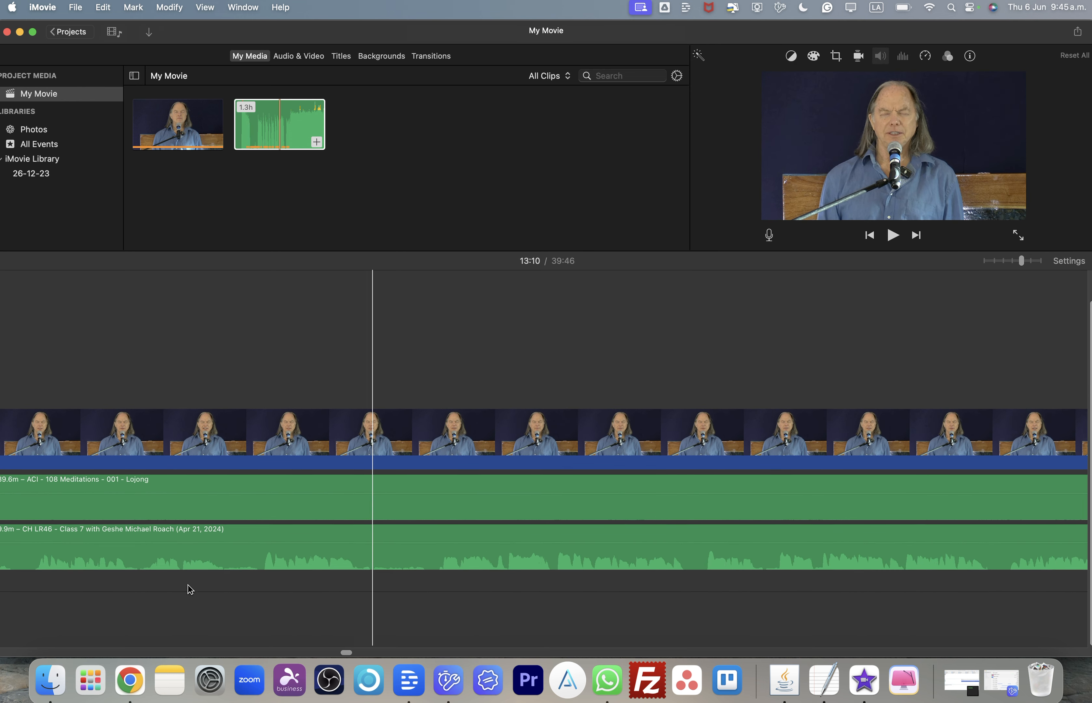
click(391, 567)
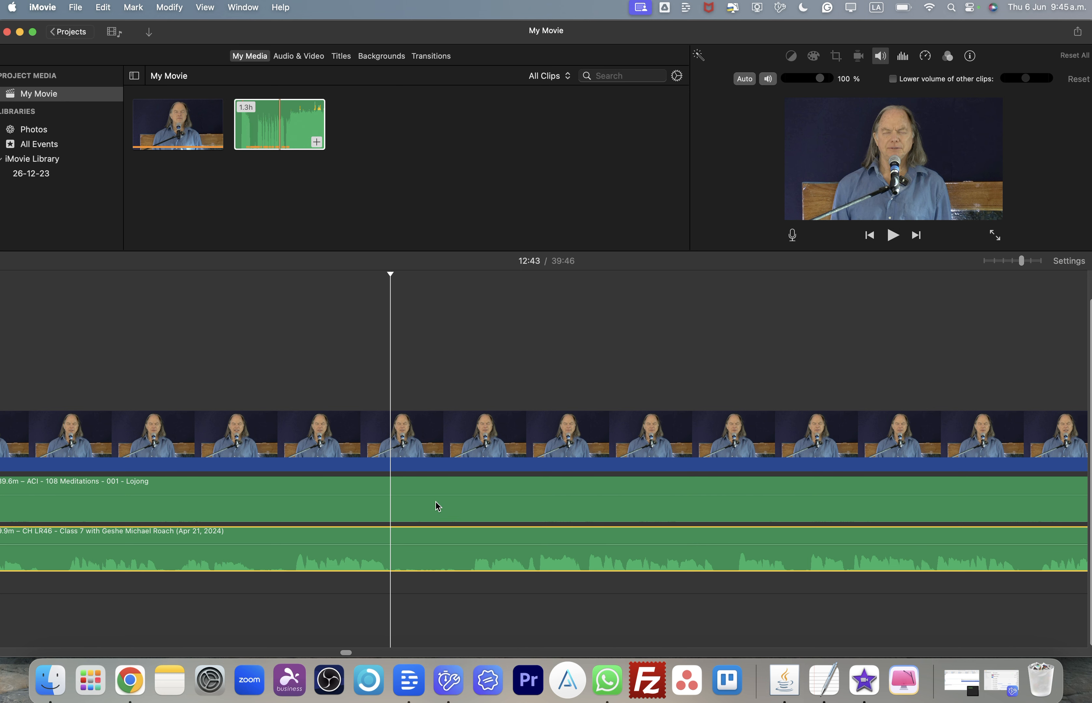
key(super+b)
click(459, 570)
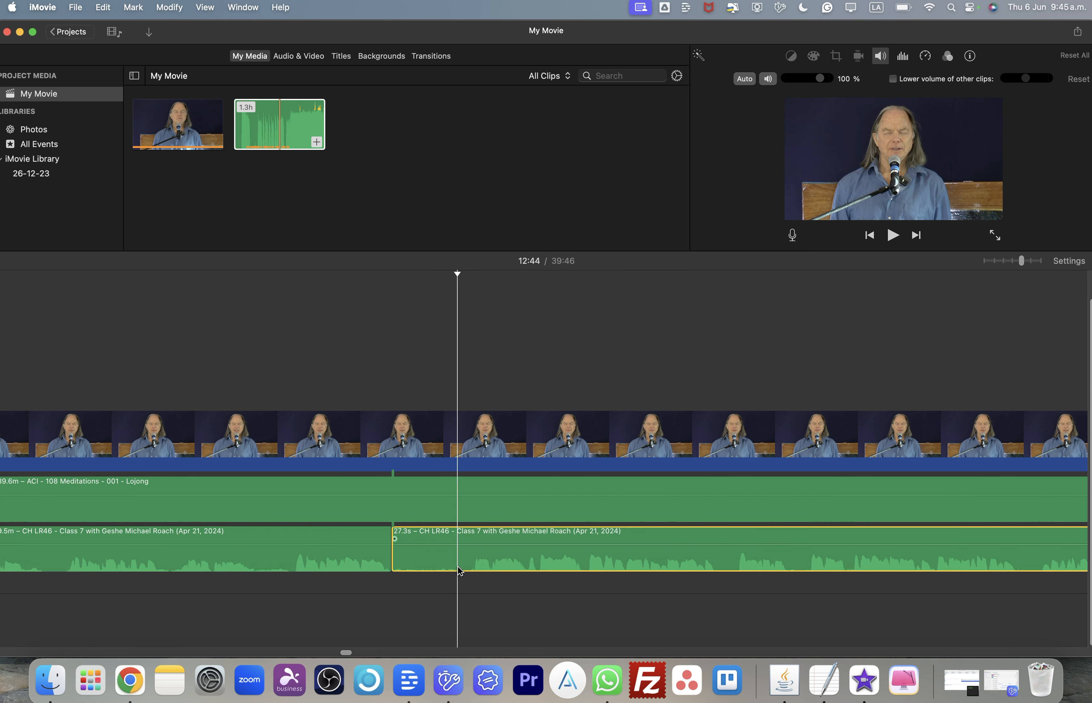
key(super+b)
click(435, 563)
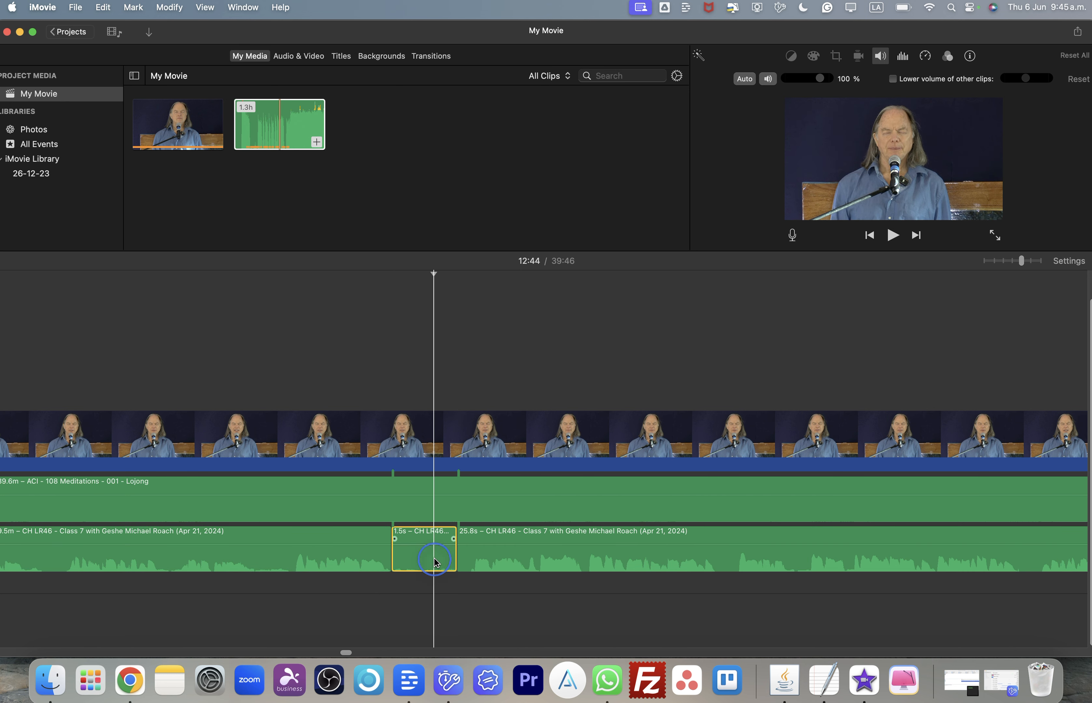
key(Delete)
- Scroll through the rest of the timeline to check the lecture audio clips up to the movie's end
scroll(435, 563, left, 5)
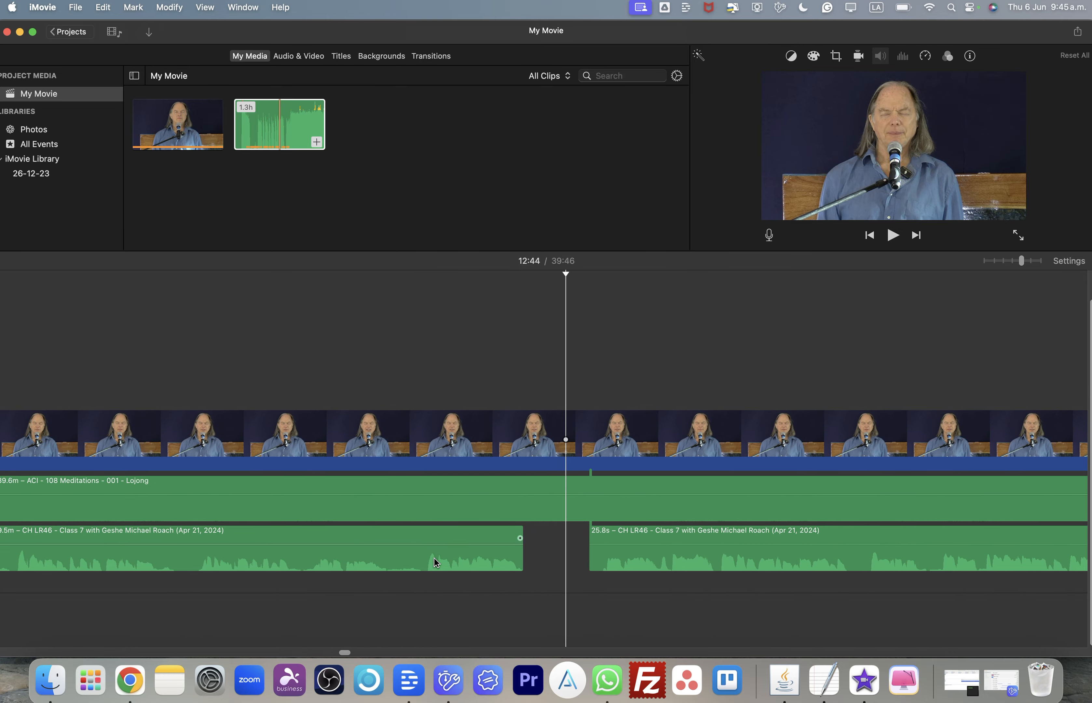
scroll(436, 563, right, 10)
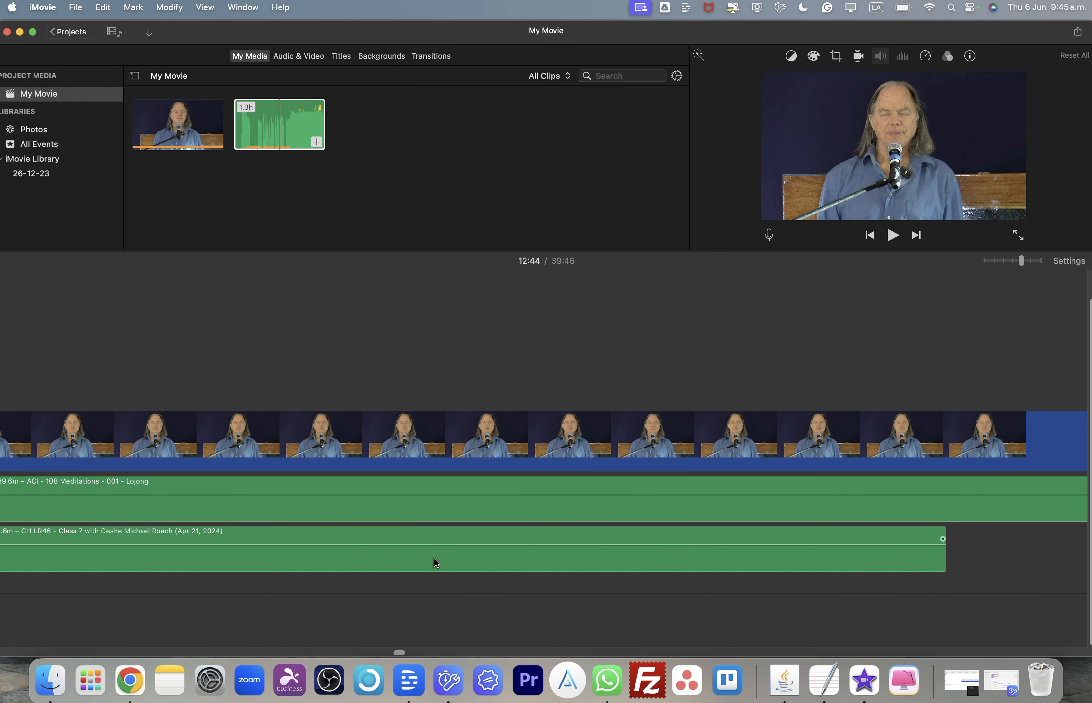
scroll(435, 563, right, 10)
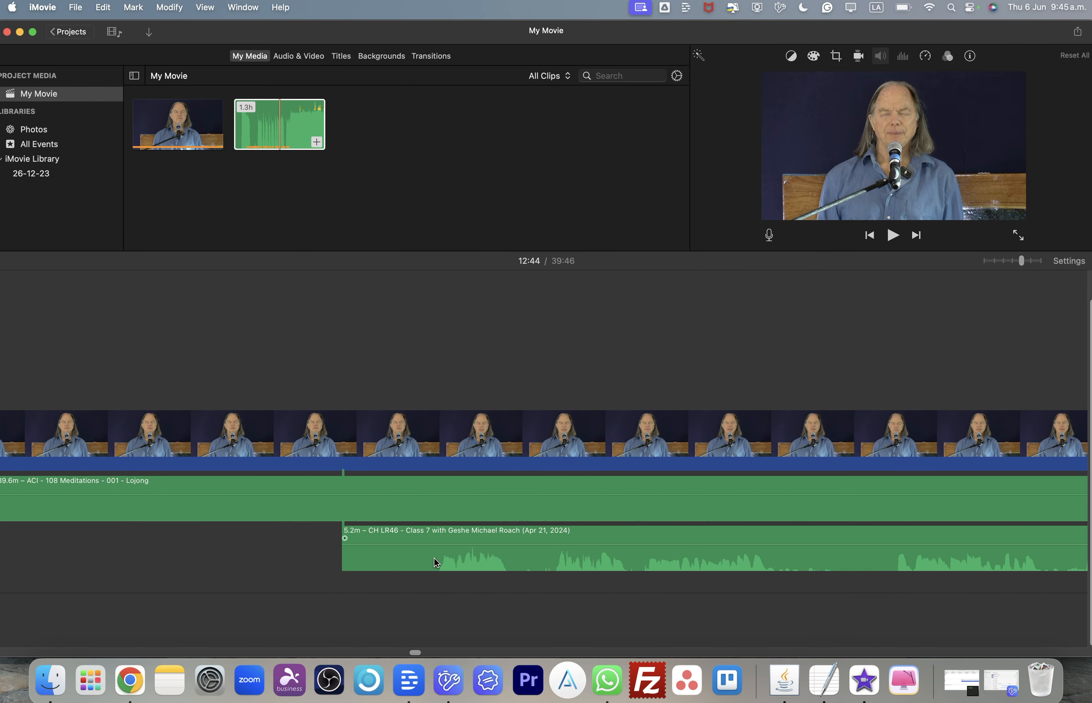
scroll(436, 563, right, 10)
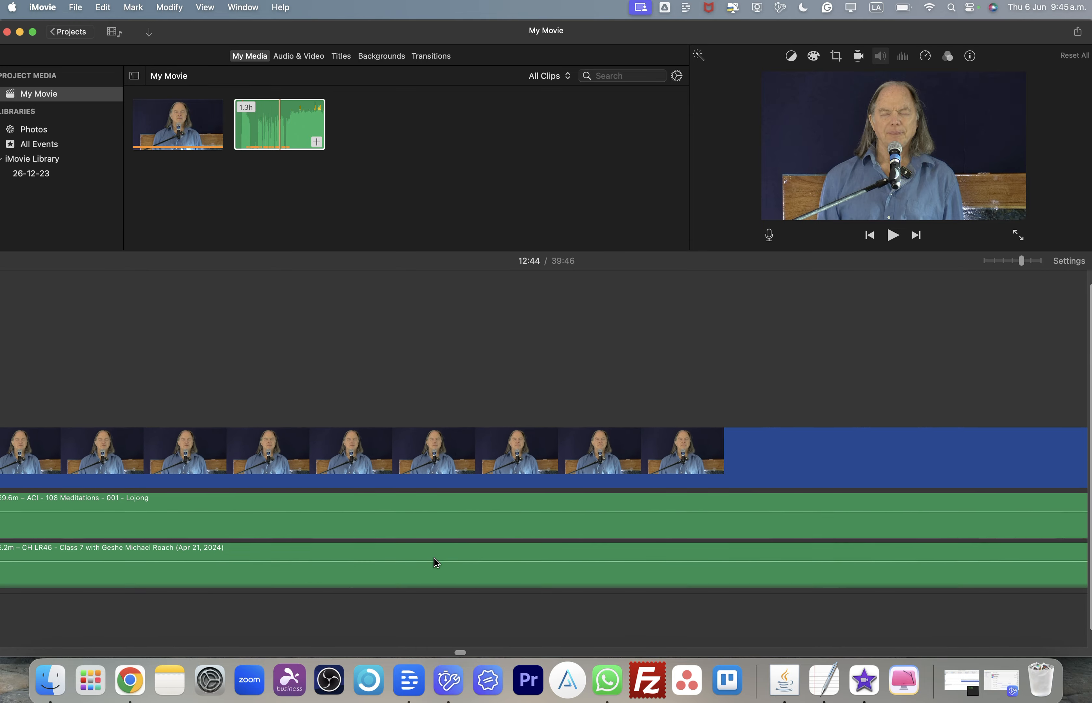
scroll(436, 563, right, 6)
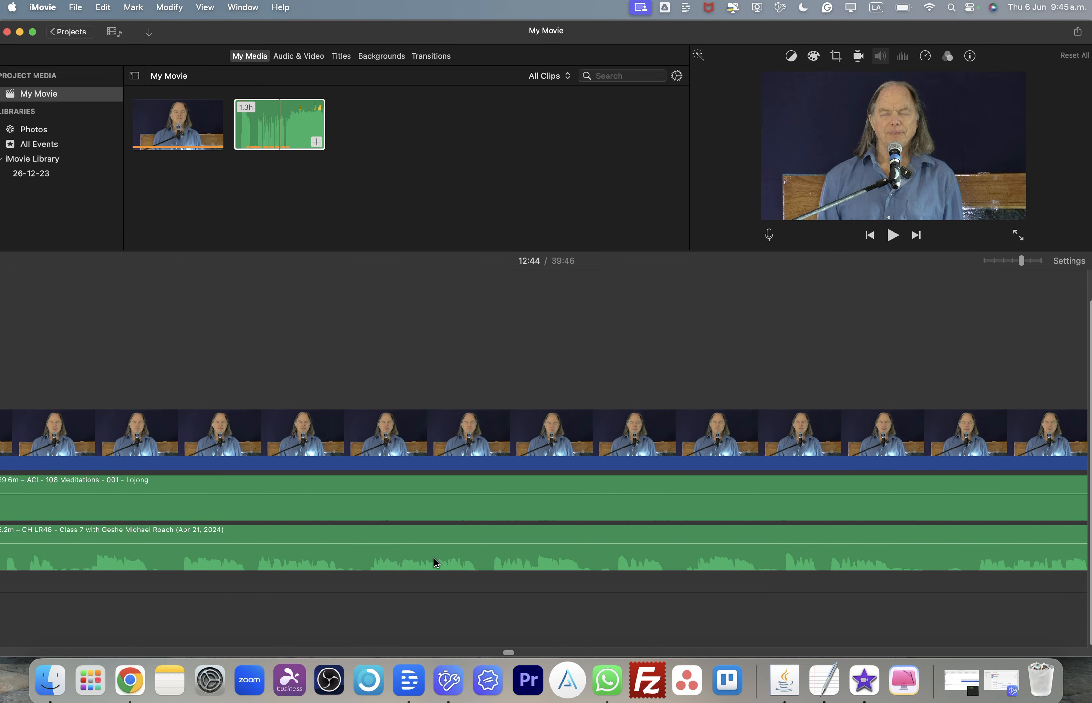
scroll(436, 563, right, 15)
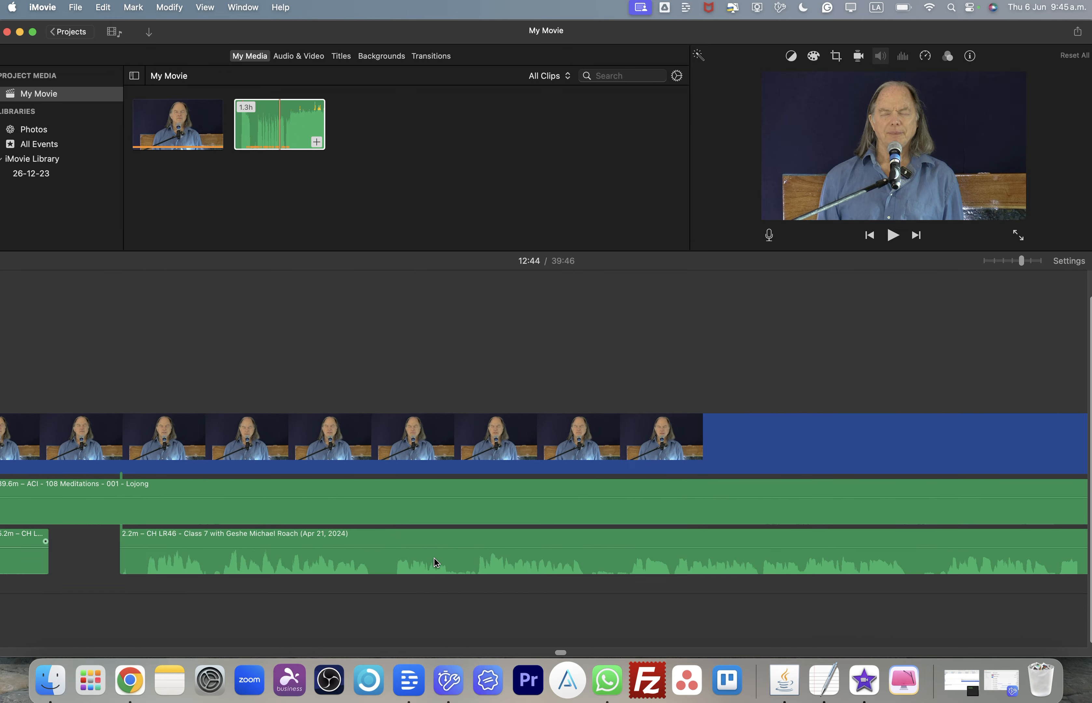
scroll(435, 562, right, 15)
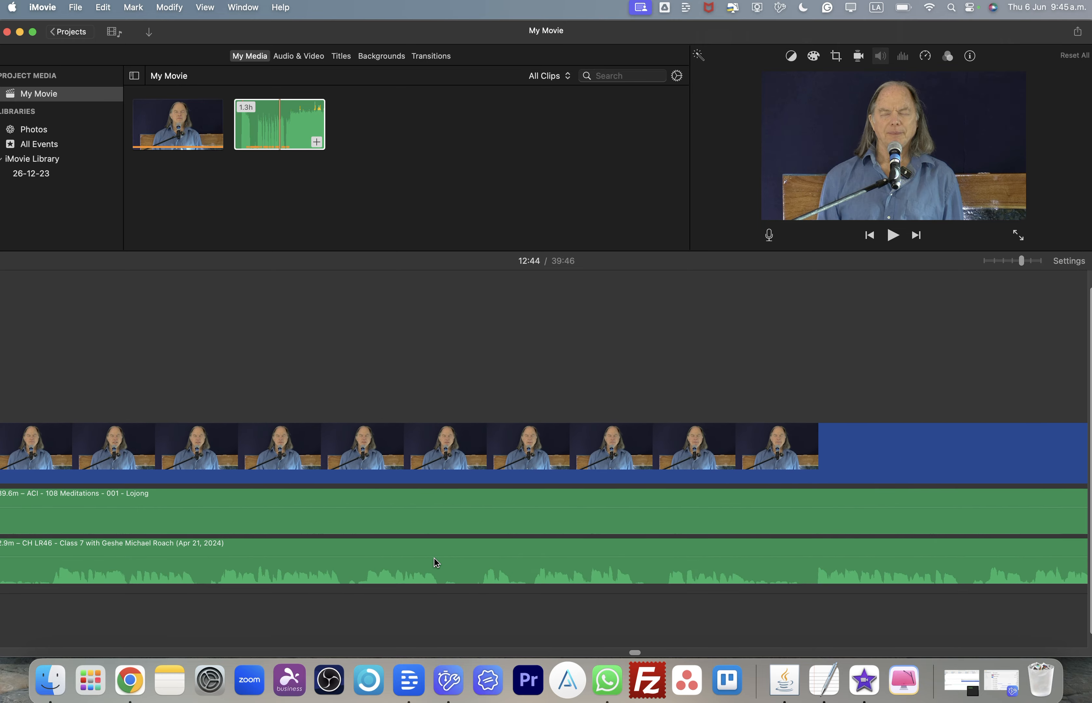
scroll(436, 563, right, 15)
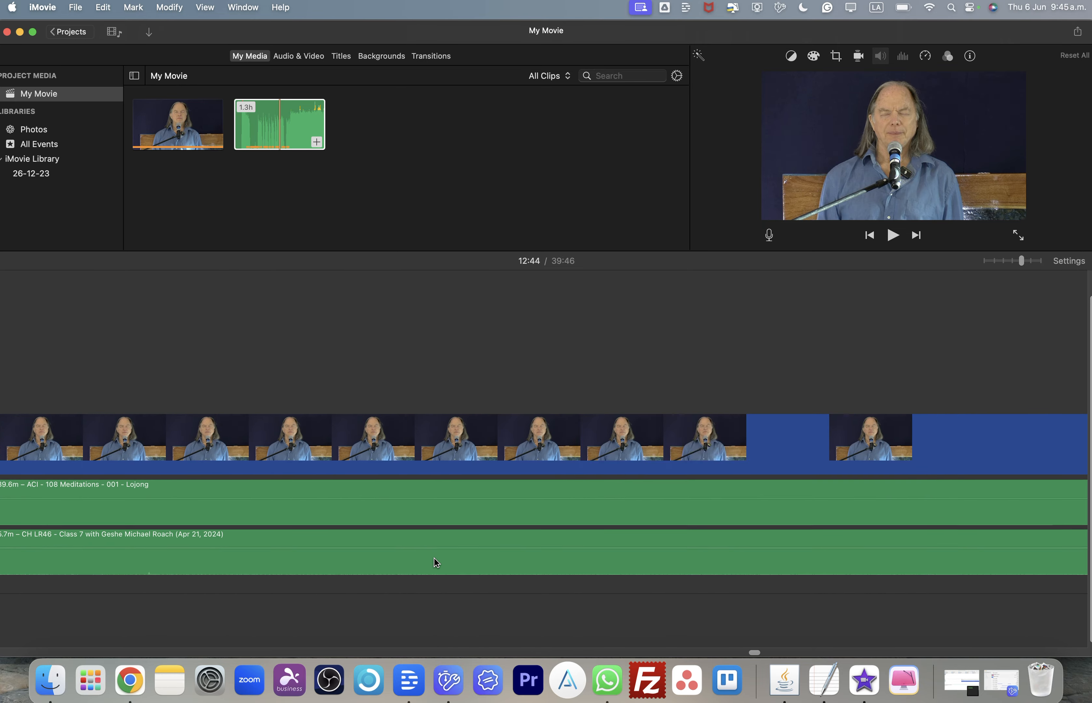
scroll(436, 563, right, 15)
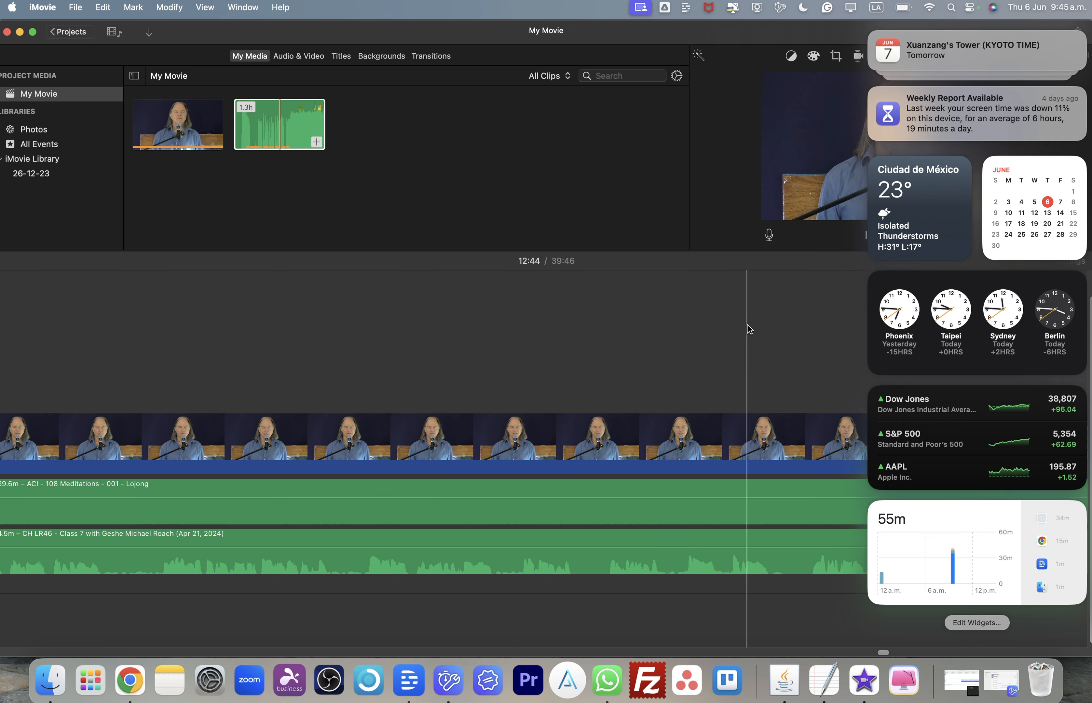
click(749, 329)
scroll(748, 329, right, 10)
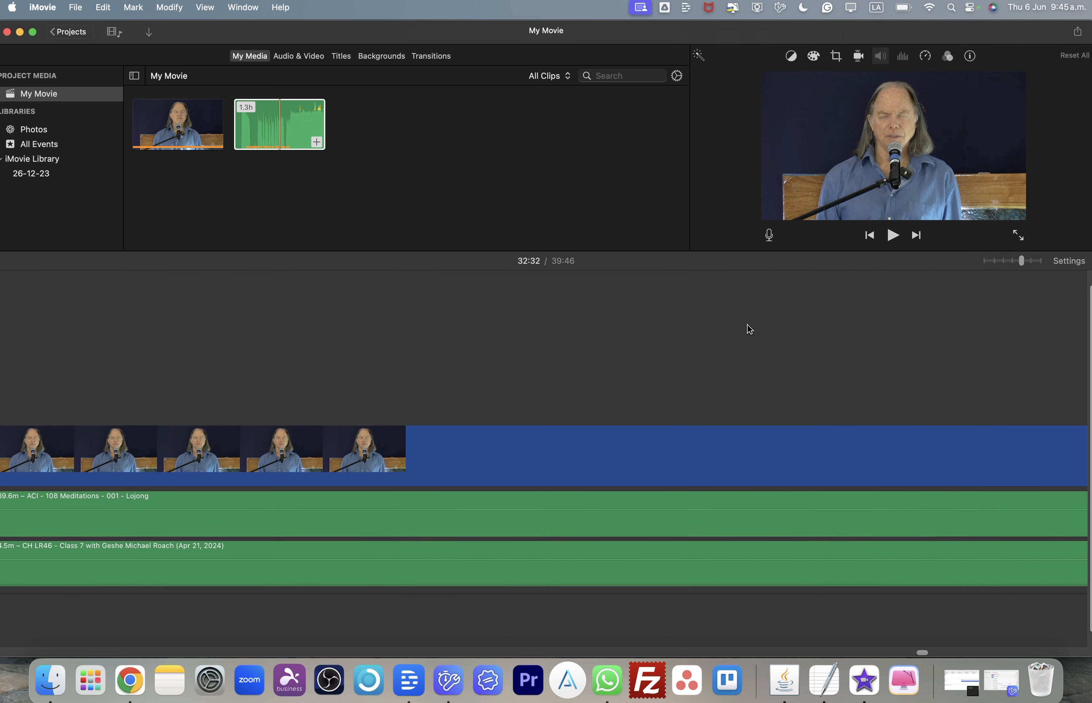
scroll(748, 329, right, 5)
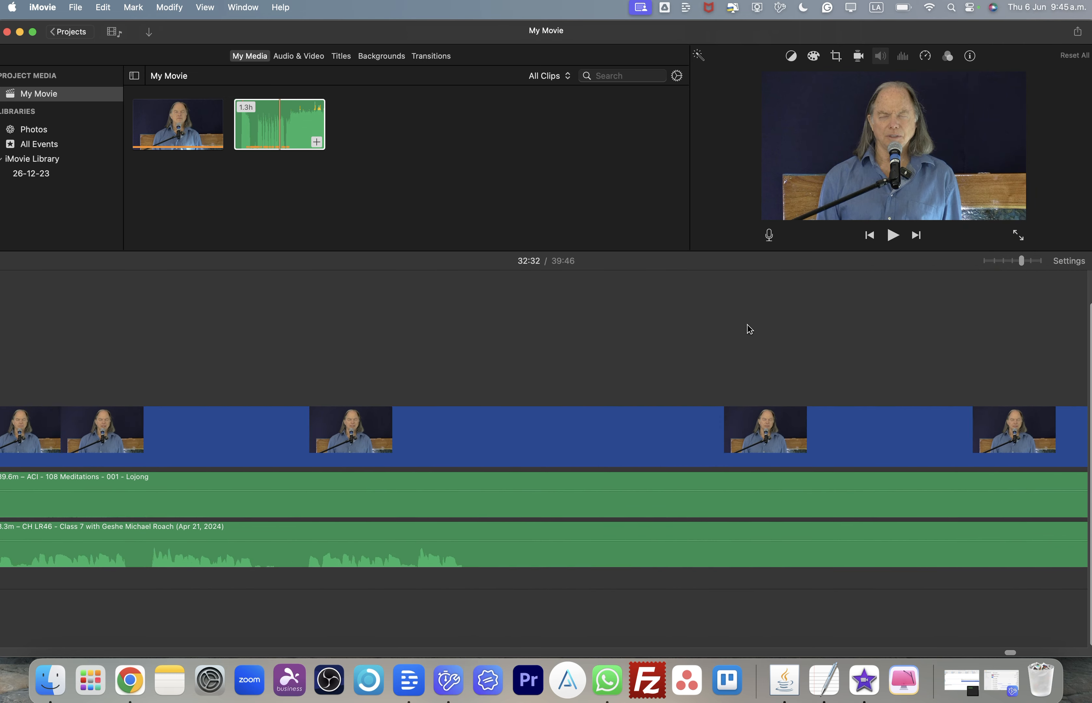
scroll(749, 329, right, 3)
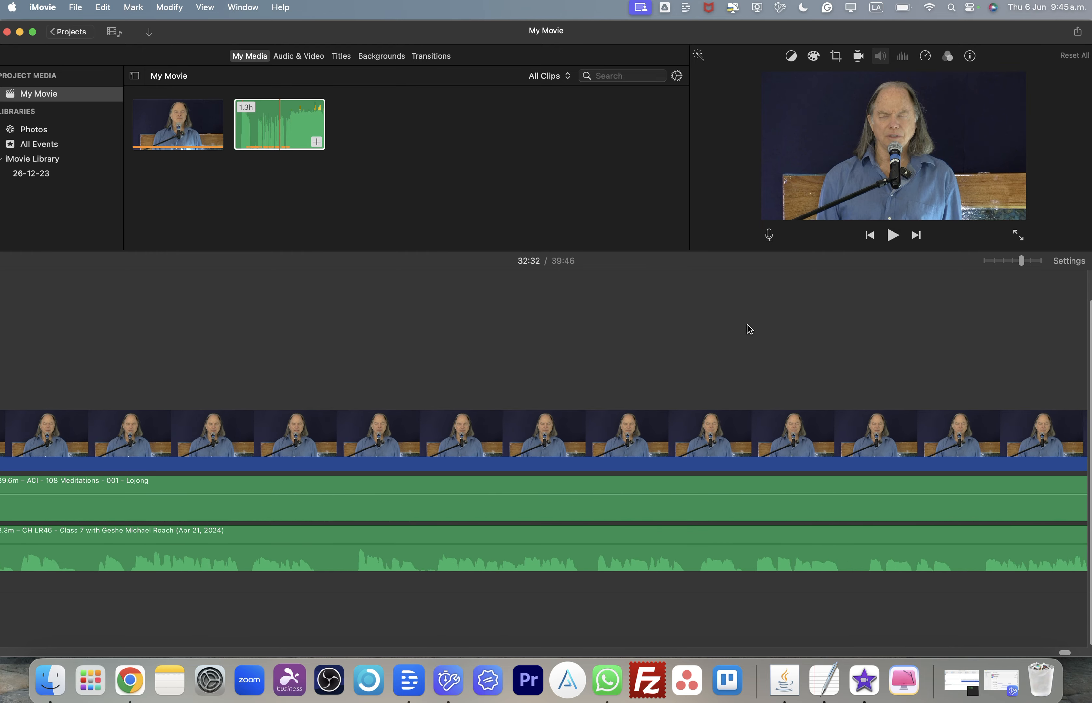
scroll(748, 330, right, 8)
scroll(749, 329, left, 6)
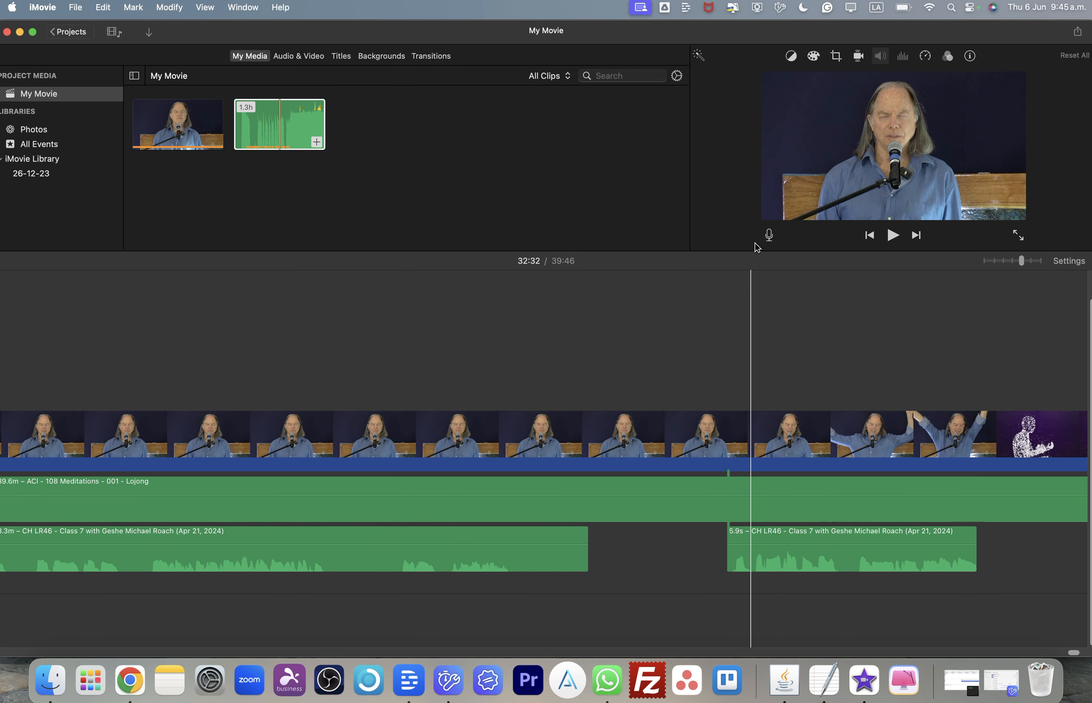
- Open the volume settings of the long Lojong audio clip to check its mute state
click(878, 59)
click(736, 485)
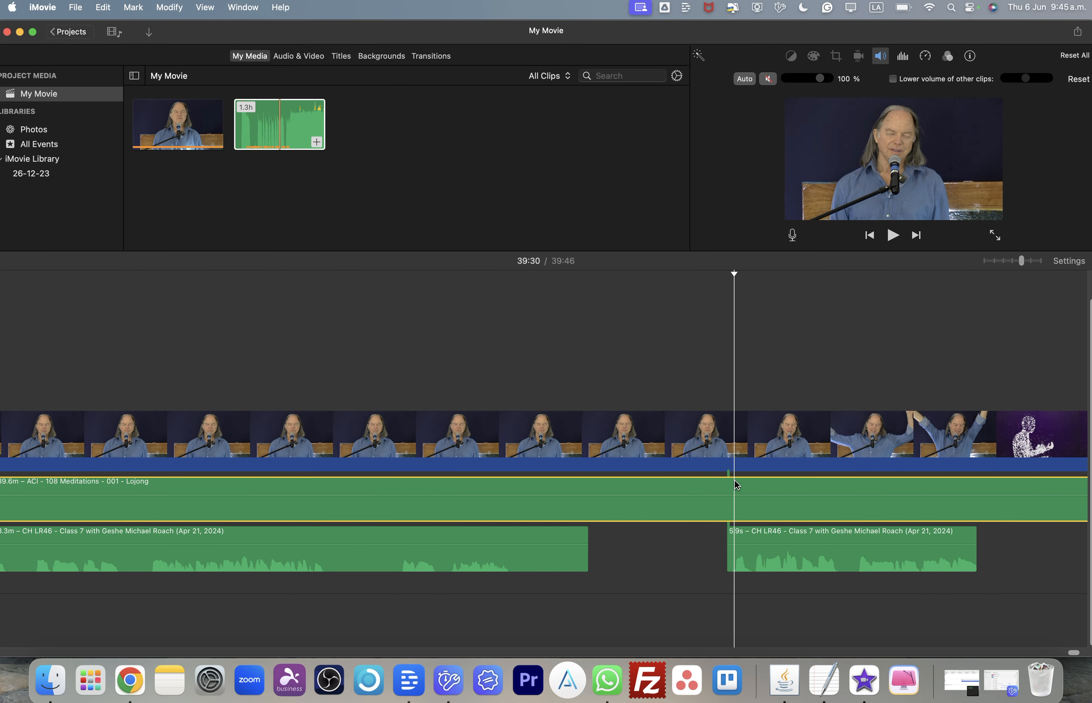
click(880, 63)
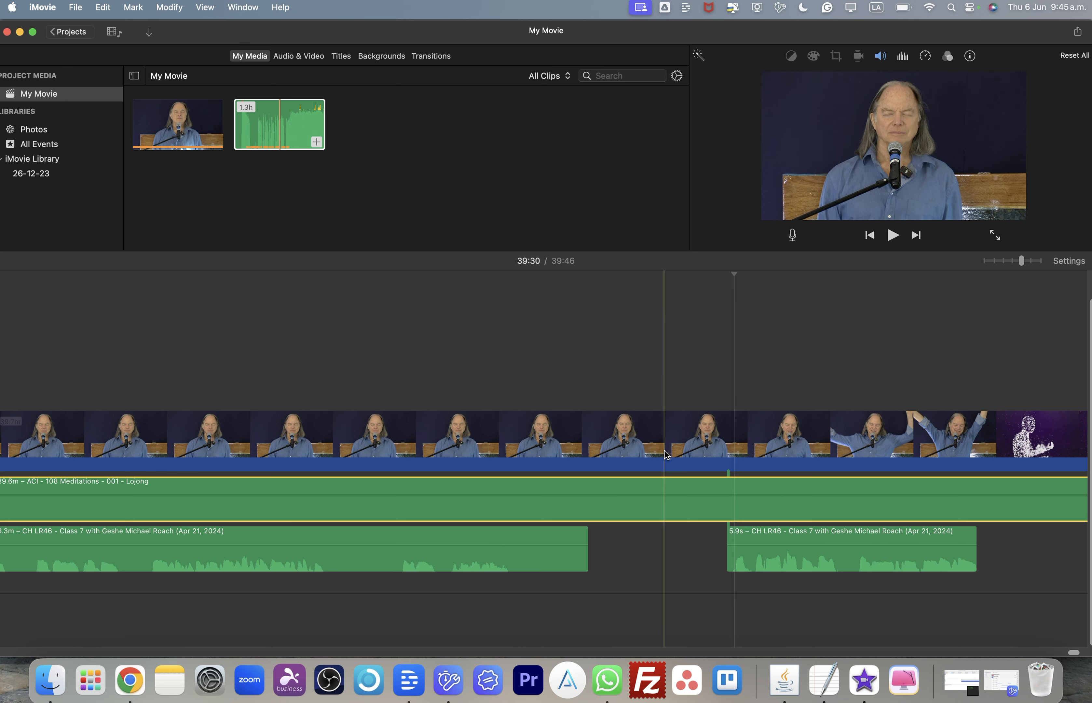
click(666, 570)
scroll(666, 570, right, 5)
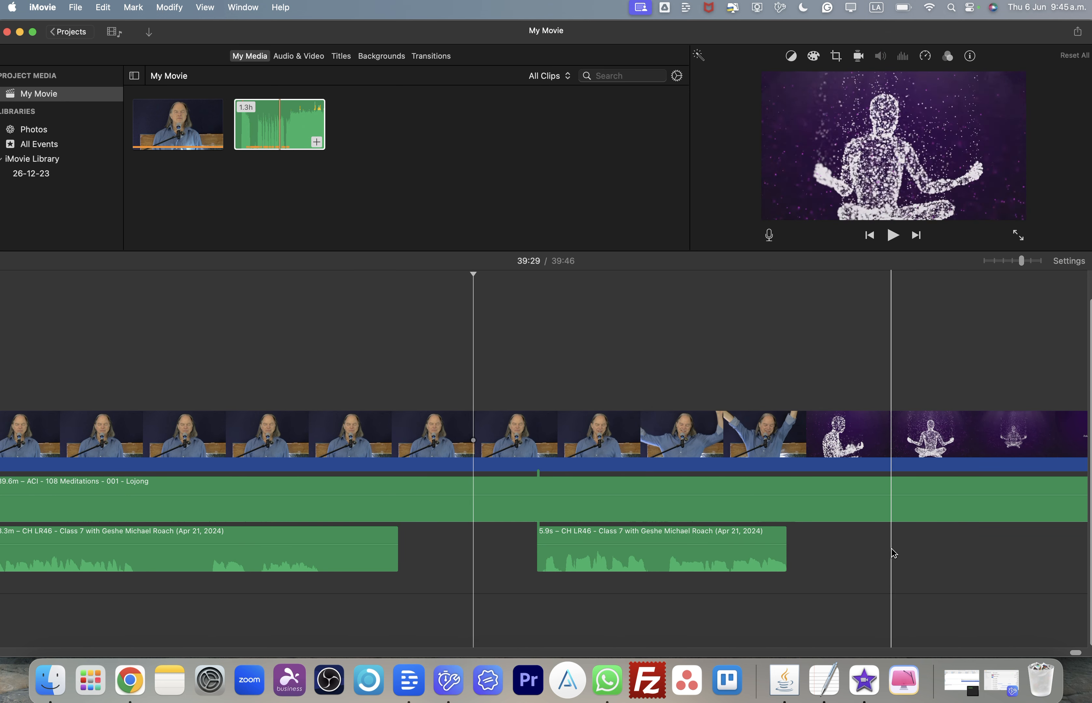
- Split the Lojong audio clip at about 39:37 and move the end piece down to a separate track
click(823, 514)
scroll(823, 514, right, 5)
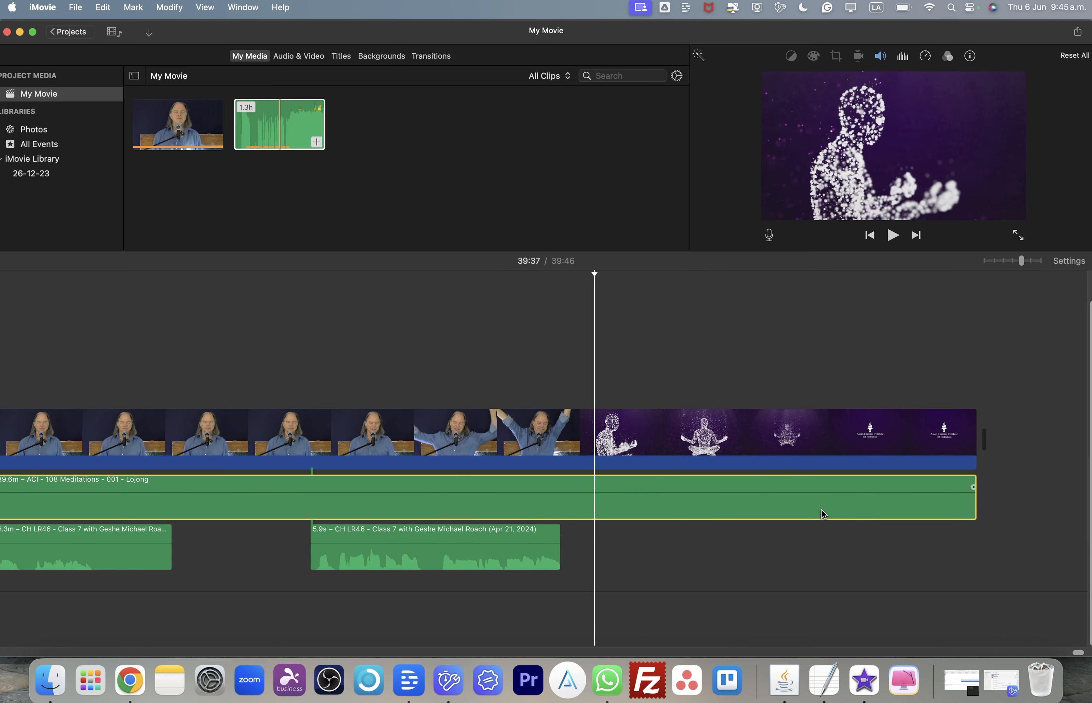
click(637, 280)
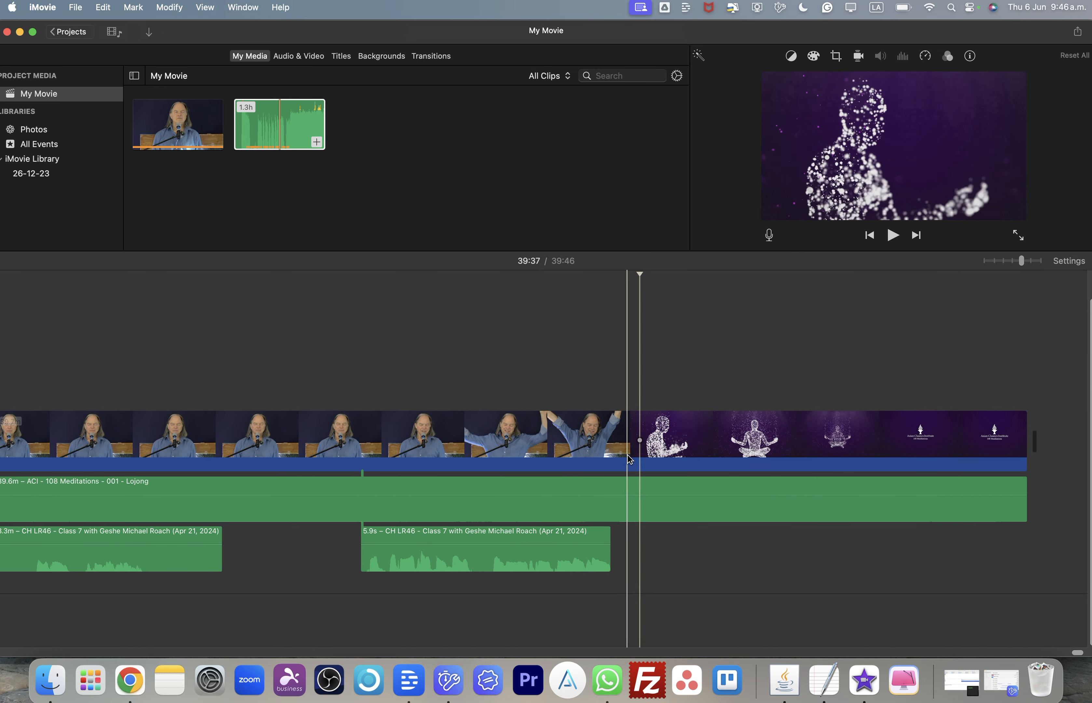
click(633, 503)
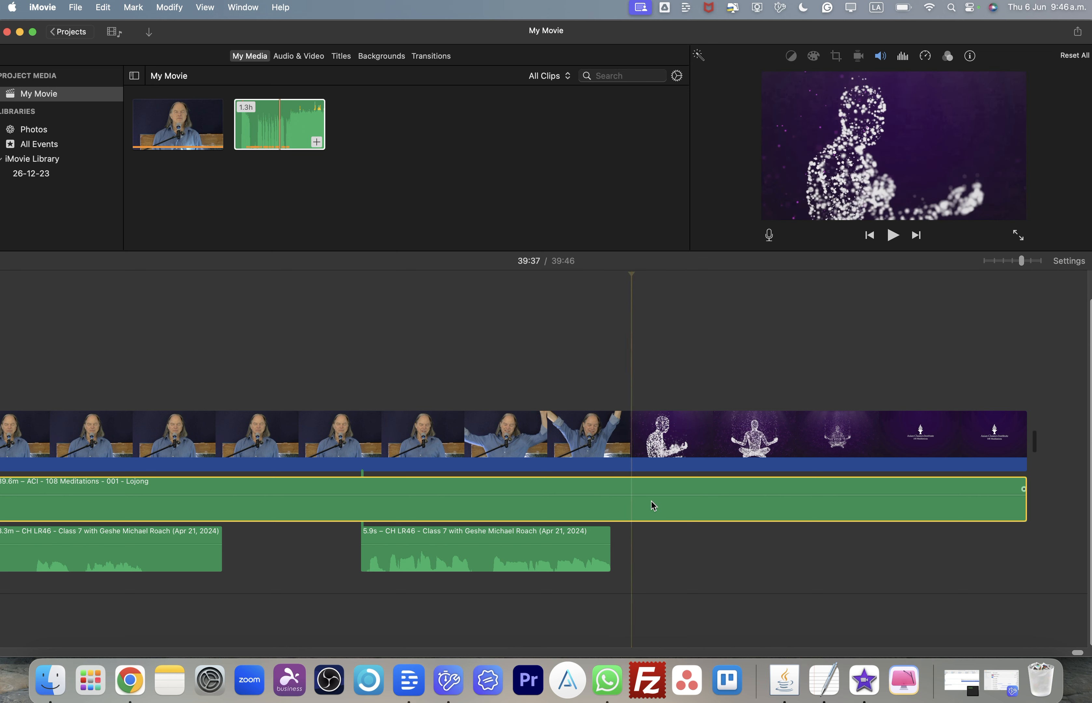
key(super+b)
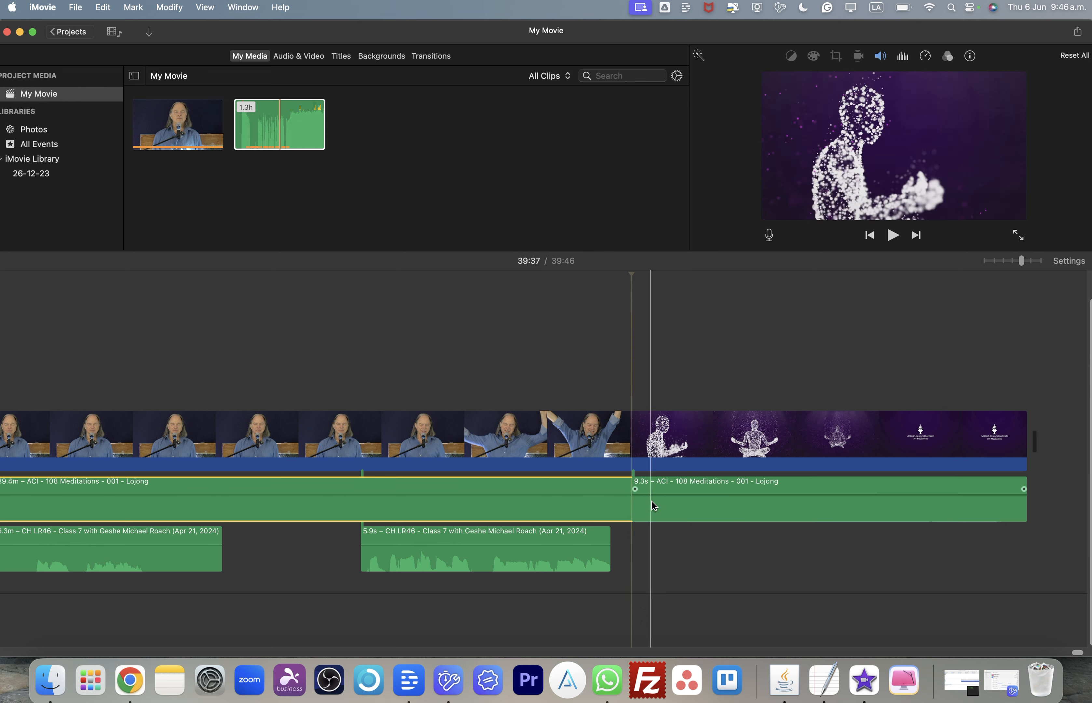
click(713, 566)
drag(728, 518, 711, 629)
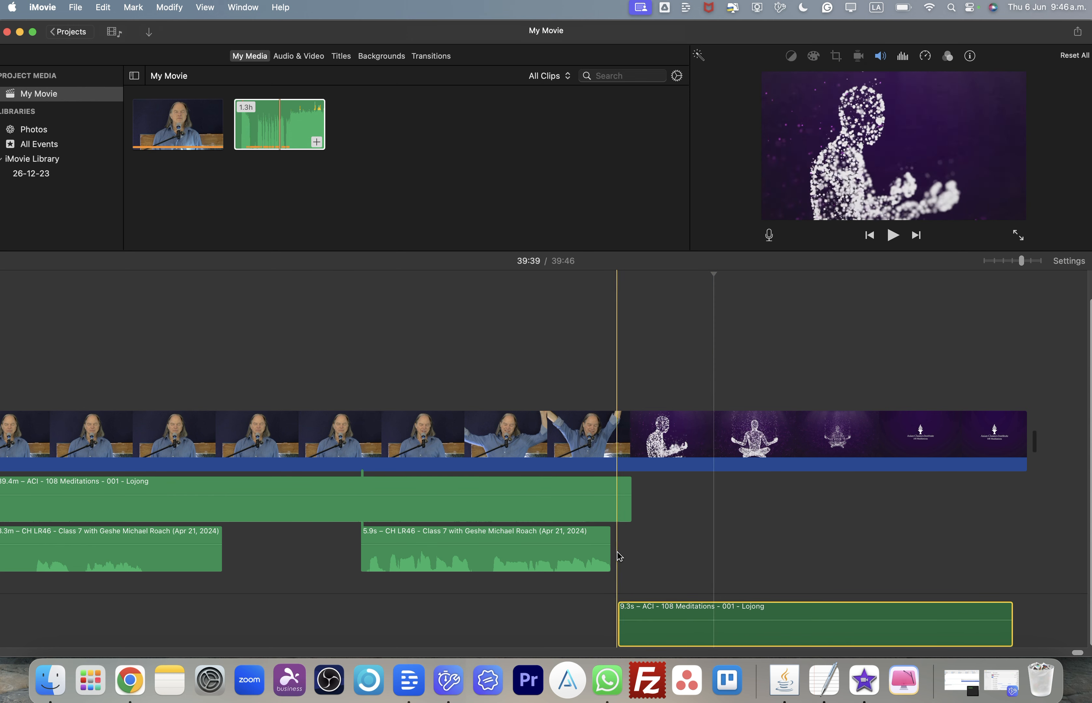
- Unmute the long Lojong audio clip and the detached end piece
scroll(617, 504, left, 5)
click(431, 265)
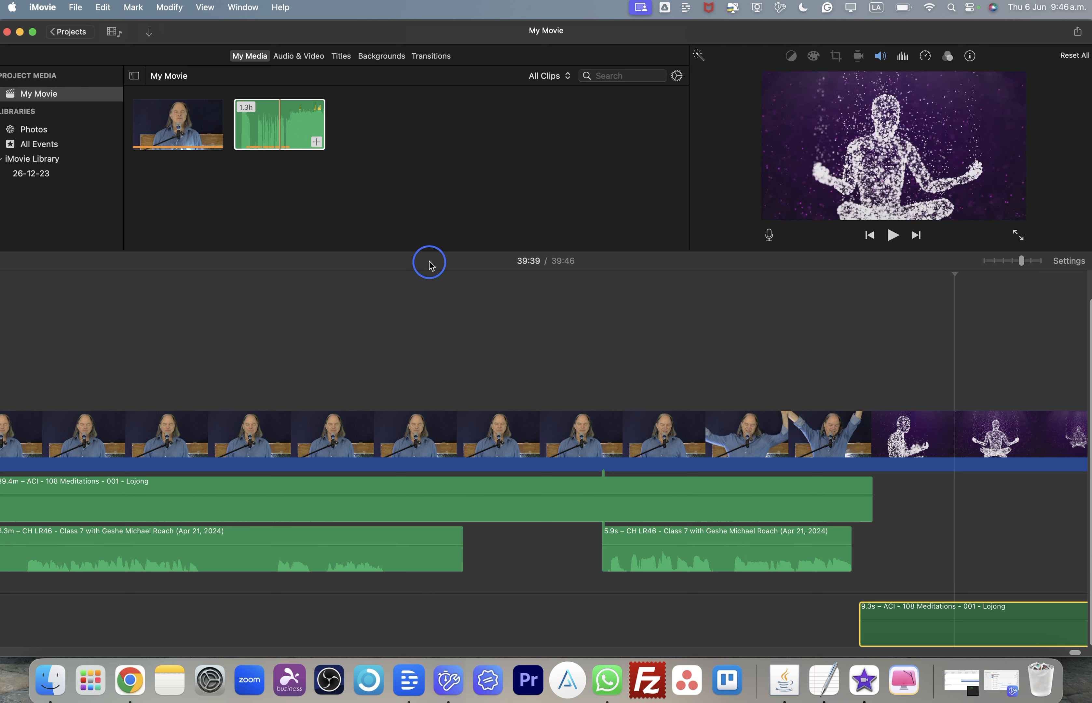
click(424, 275)
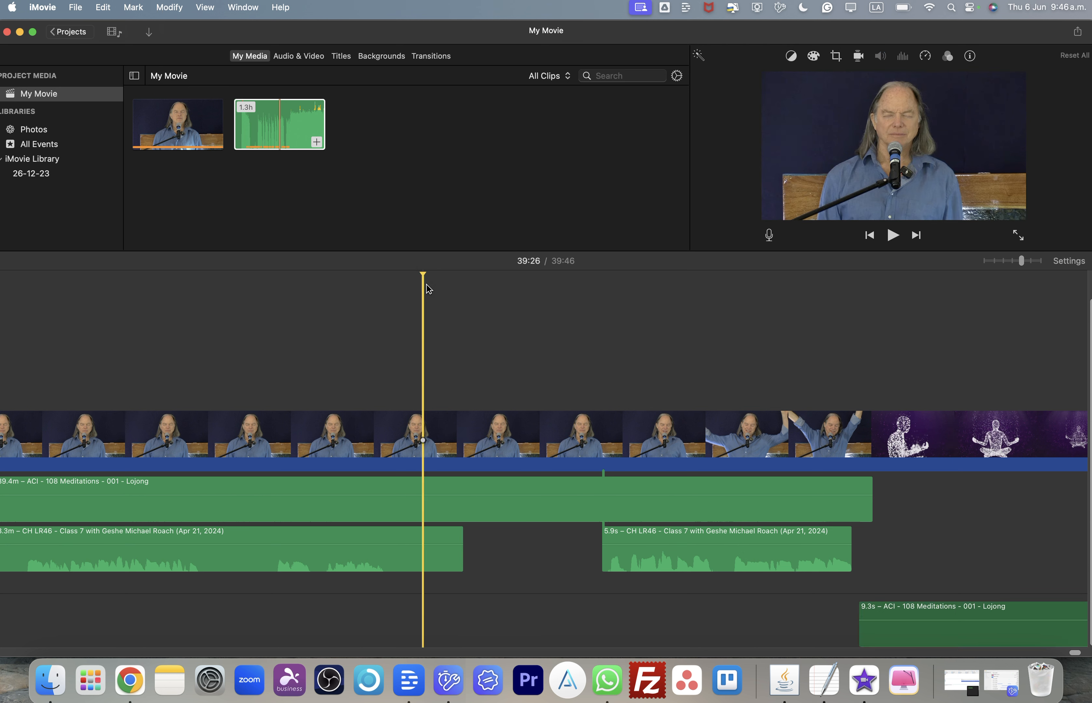
click(520, 509)
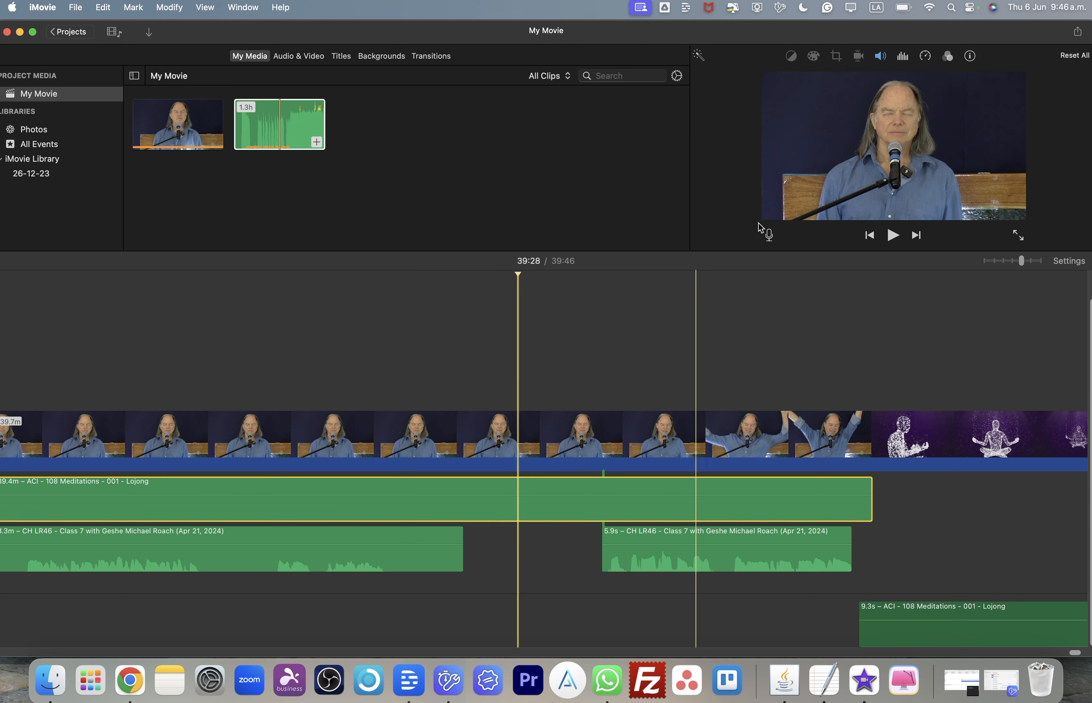
click(879, 56)
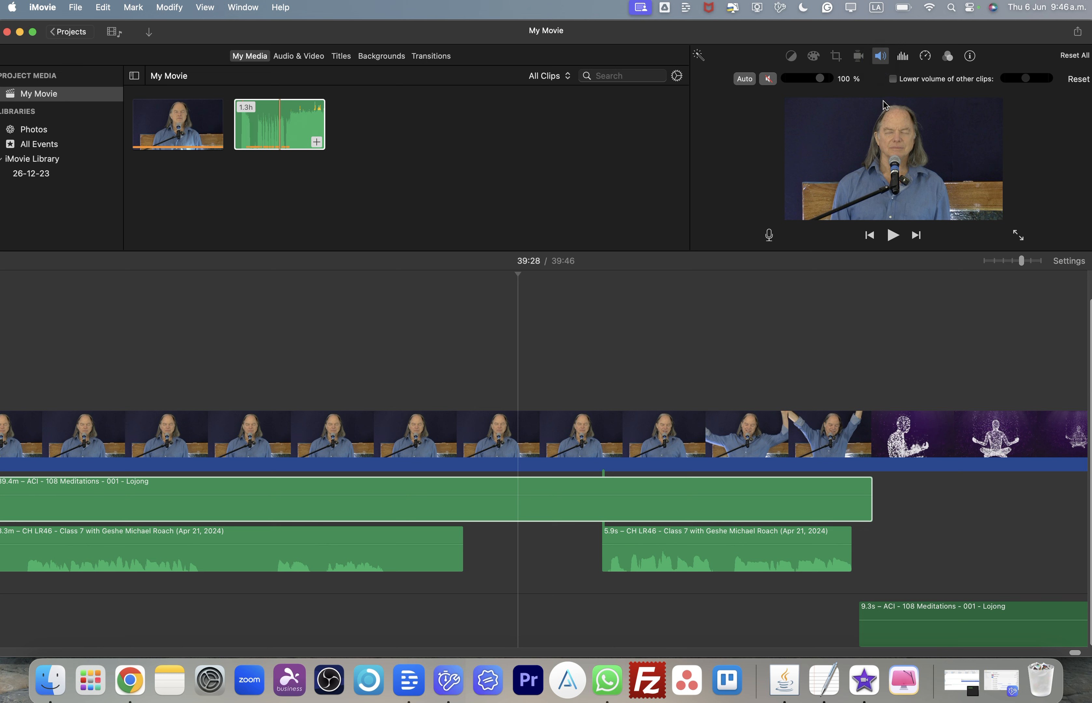
click(767, 81)
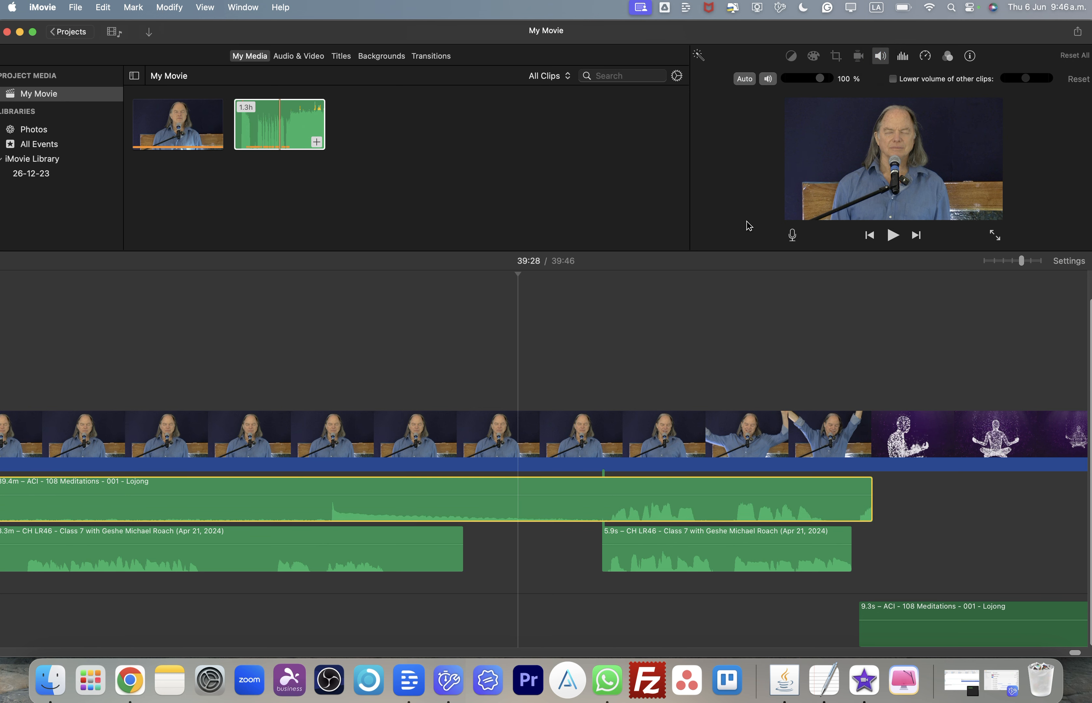
click(917, 641)
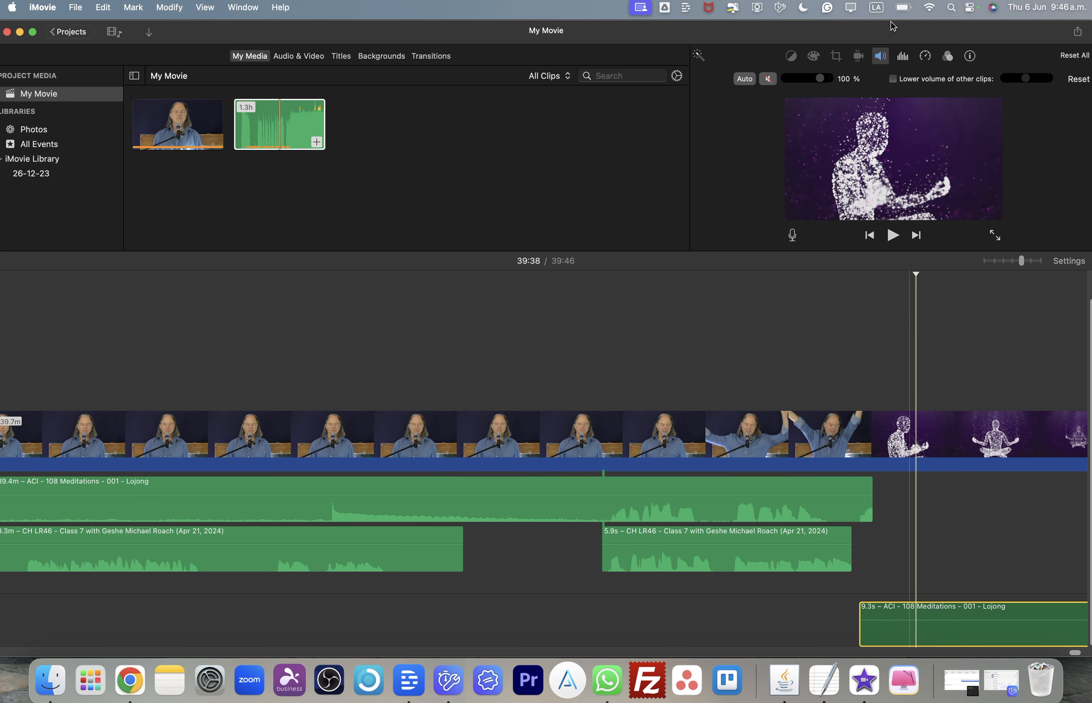
click(774, 81)
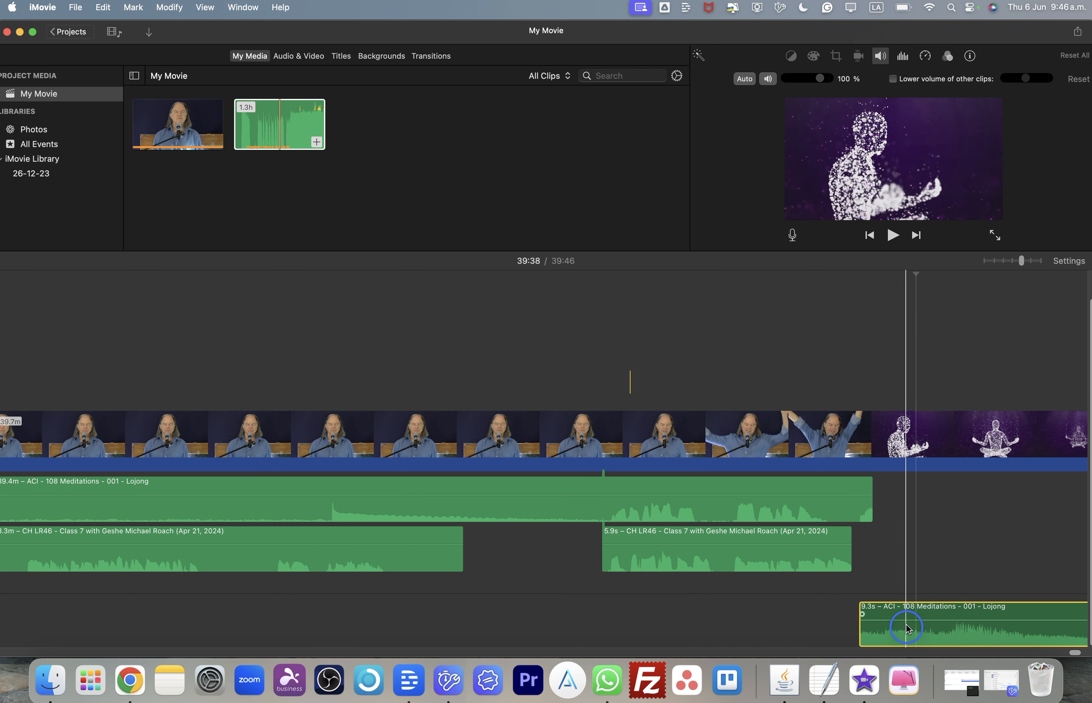
- Try to move the end piece back up, and undo the last four changes
drag(908, 628, 924, 514)
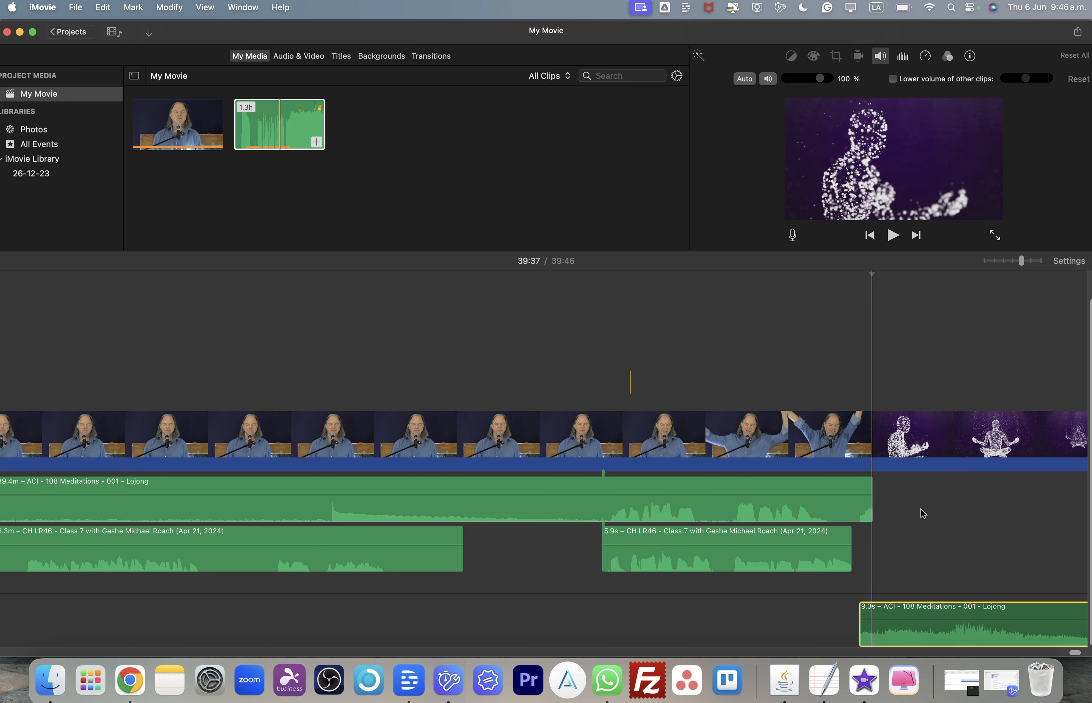
key(super+z)
key(super+z)
key(super+z)
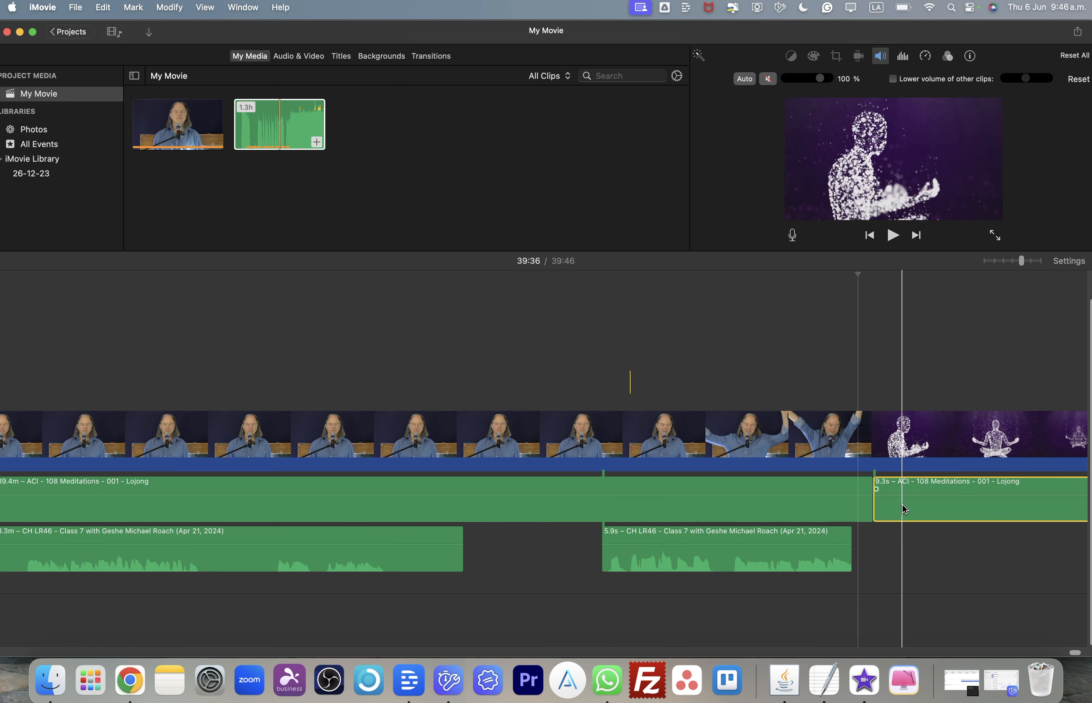
key(super+z)
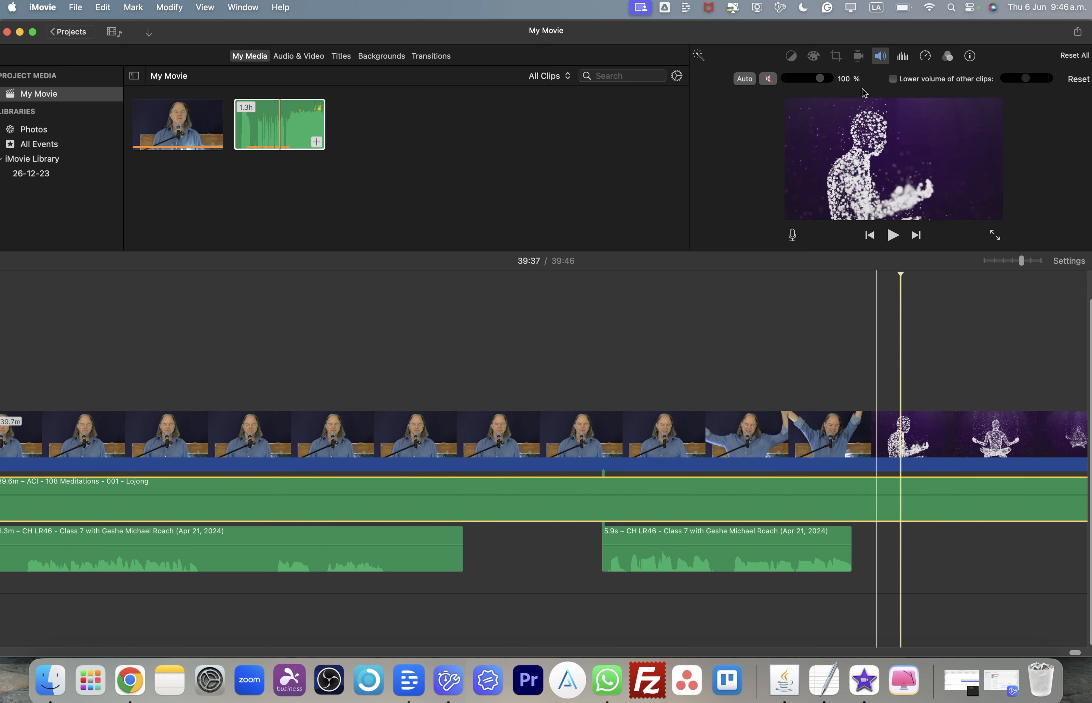
- Unmute the long Lojong clip, split it at about 39:36, and move the end piece to its own lower track
click(767, 79)
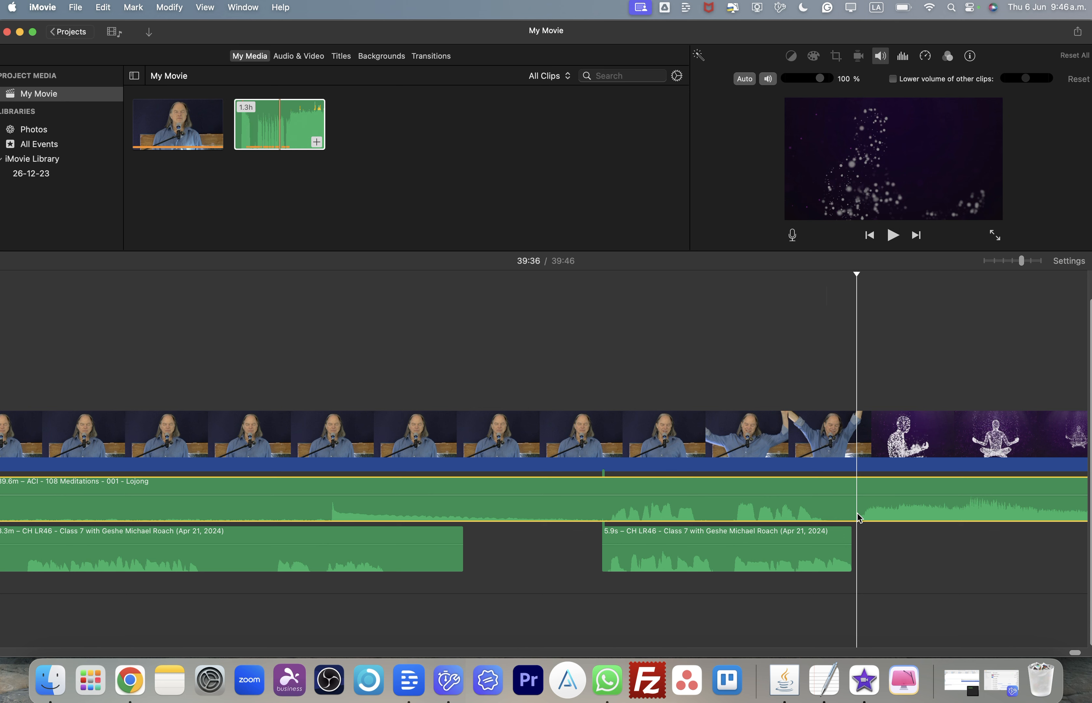
key(super+b)
drag(891, 504, 918, 625)
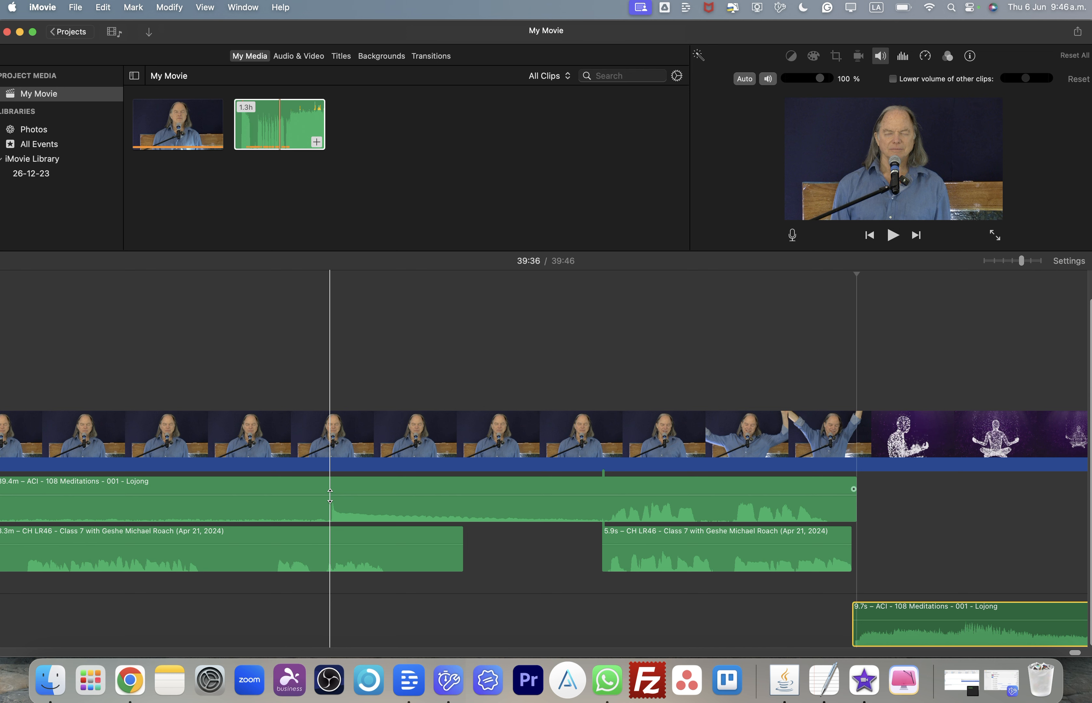
- Split the Lojong audio clip at about 39:24
click(330, 514)
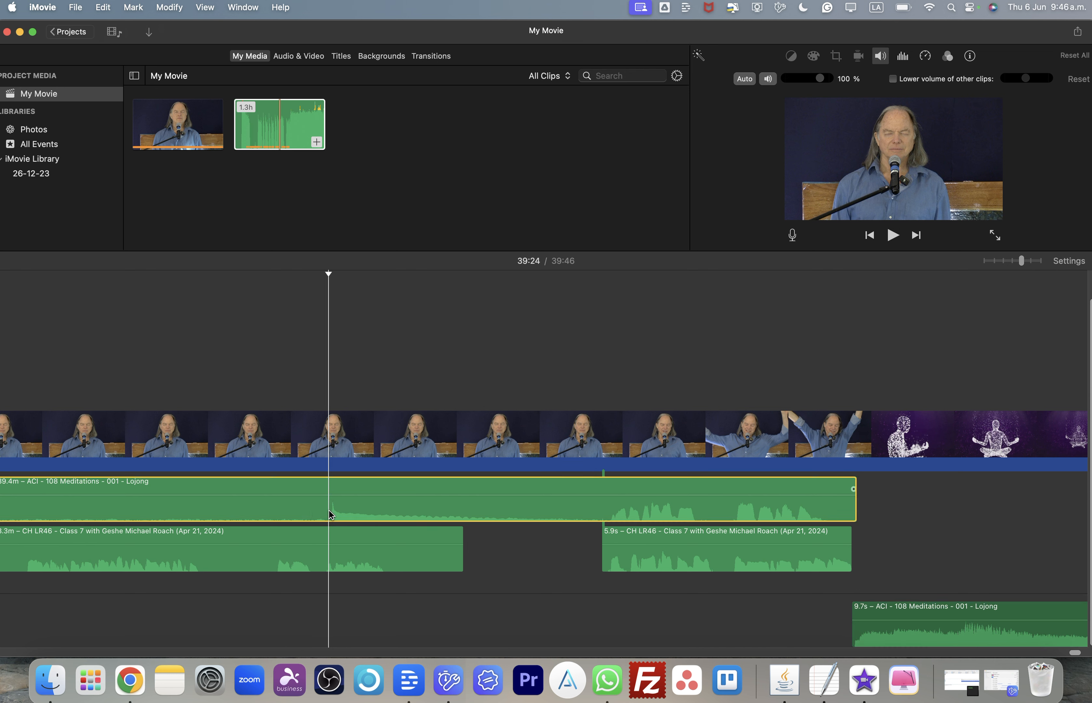
right_click(361, 503)
click(361, 500)
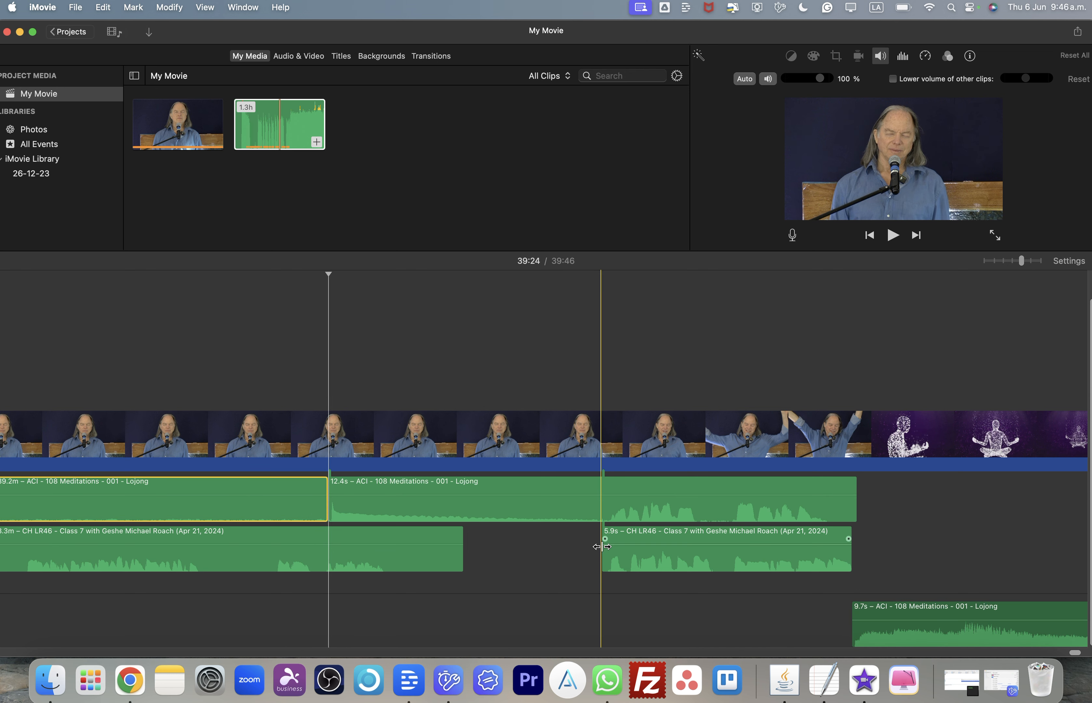
click(604, 514)
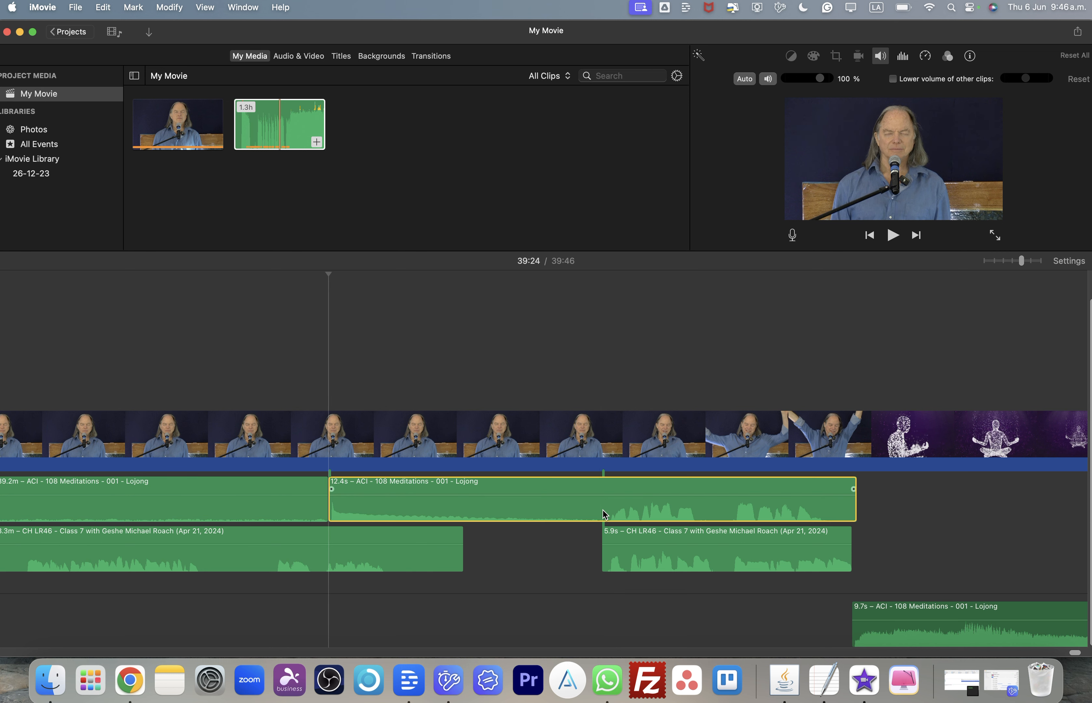
right_click(604, 514)
key(Escape)
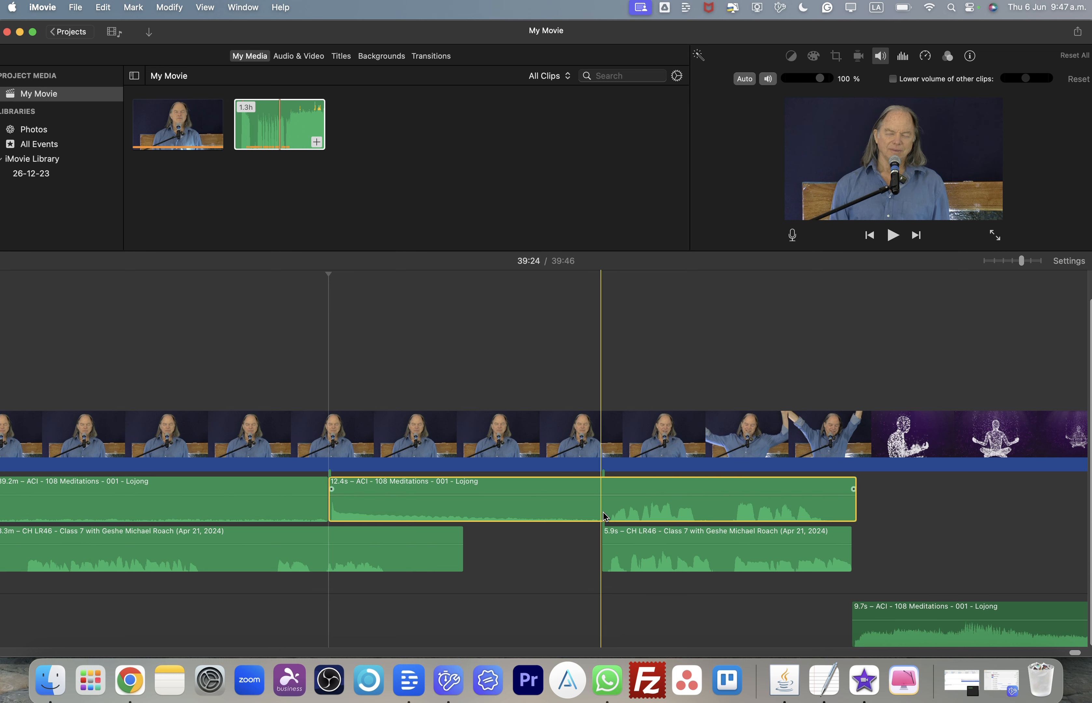
- Split the Lojong audio again at about 39:30 and move the 6.5-second piece between the cuts to the lower track
click(605, 511)
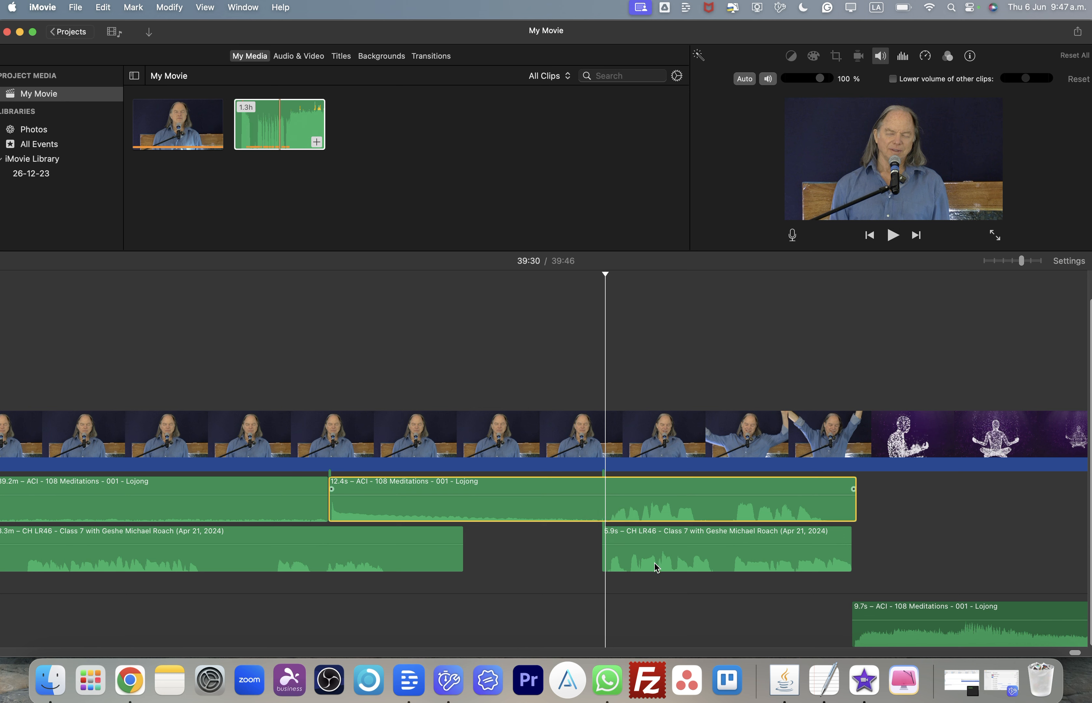
click(638, 503)
key(super+b)
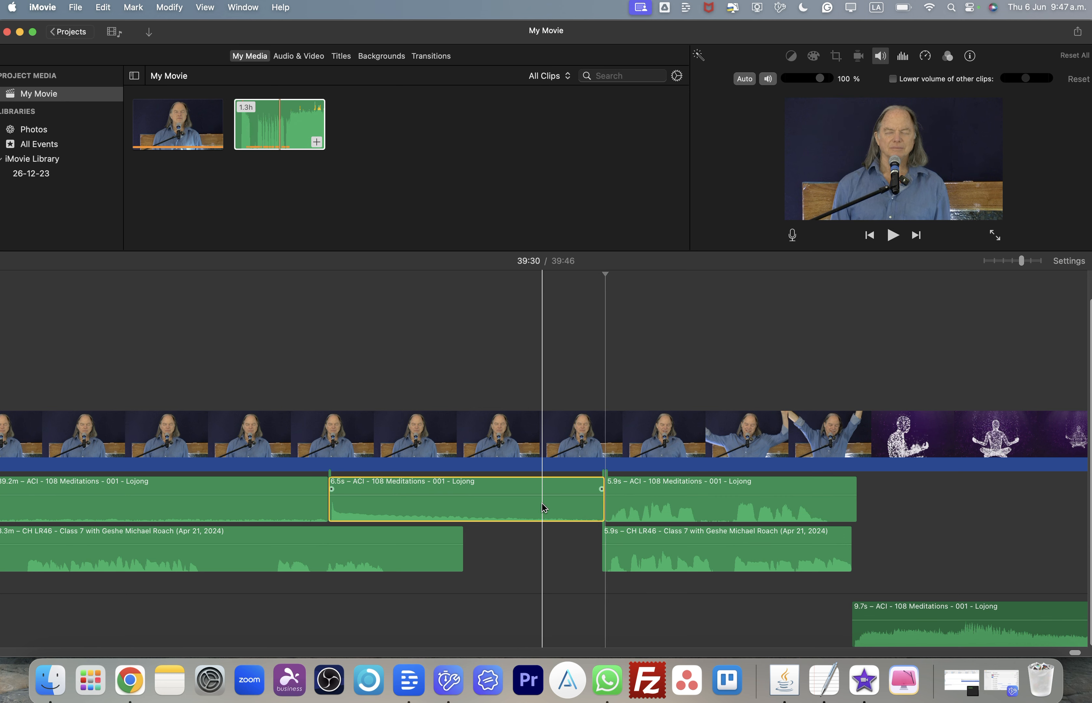
drag(542, 506, 549, 633)
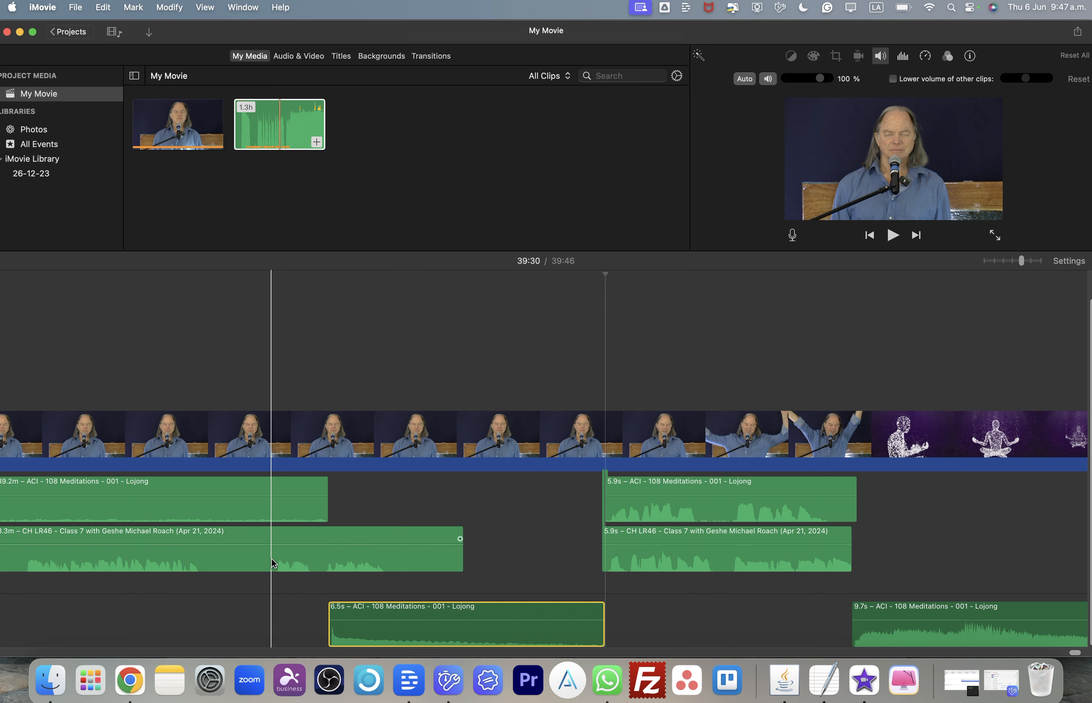
- Cut out a 1.5-second piece of lecture audio at about 39:21–39:22 and slide the following piece left to close the gap
click(274, 568)
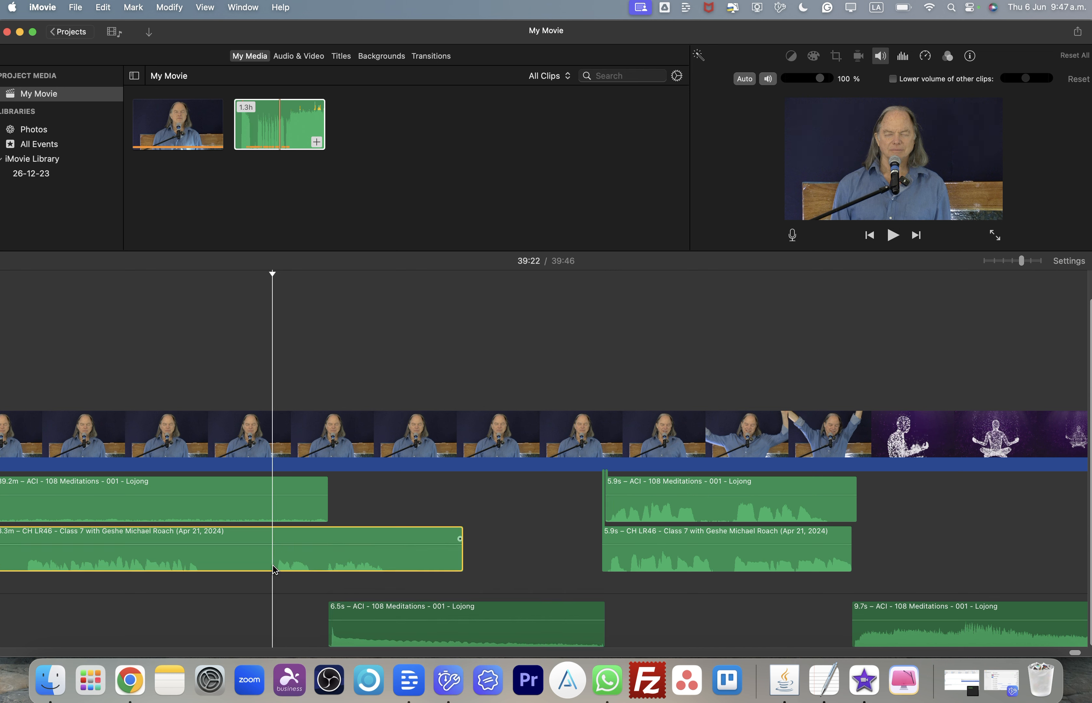
key(super+b)
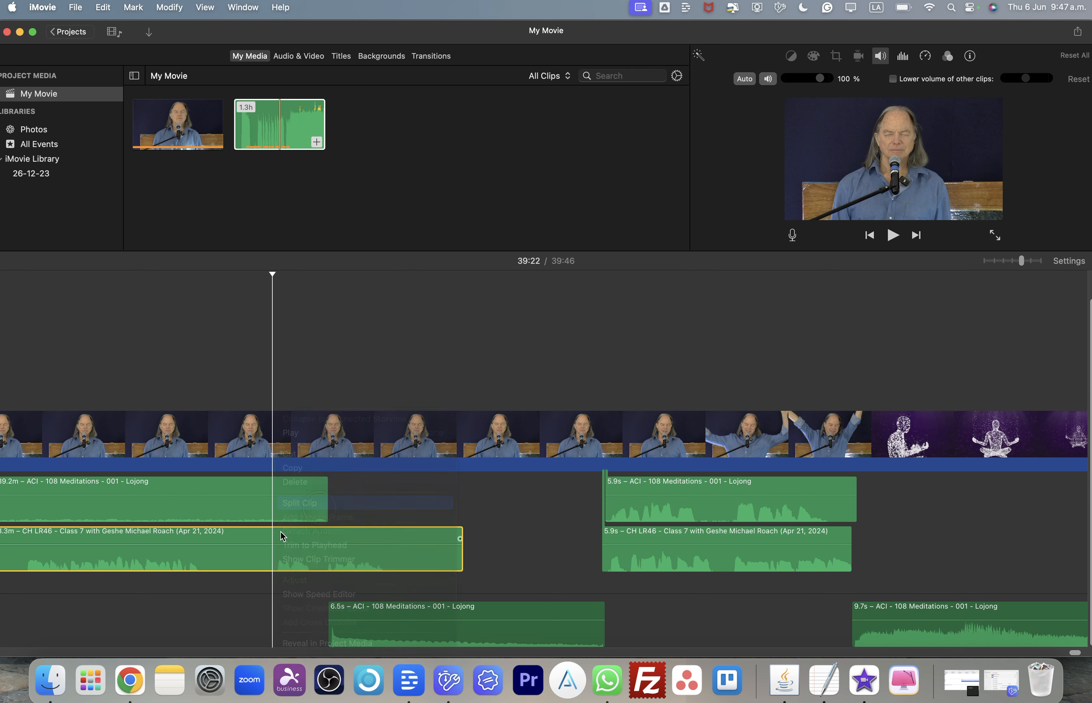
click(212, 569)
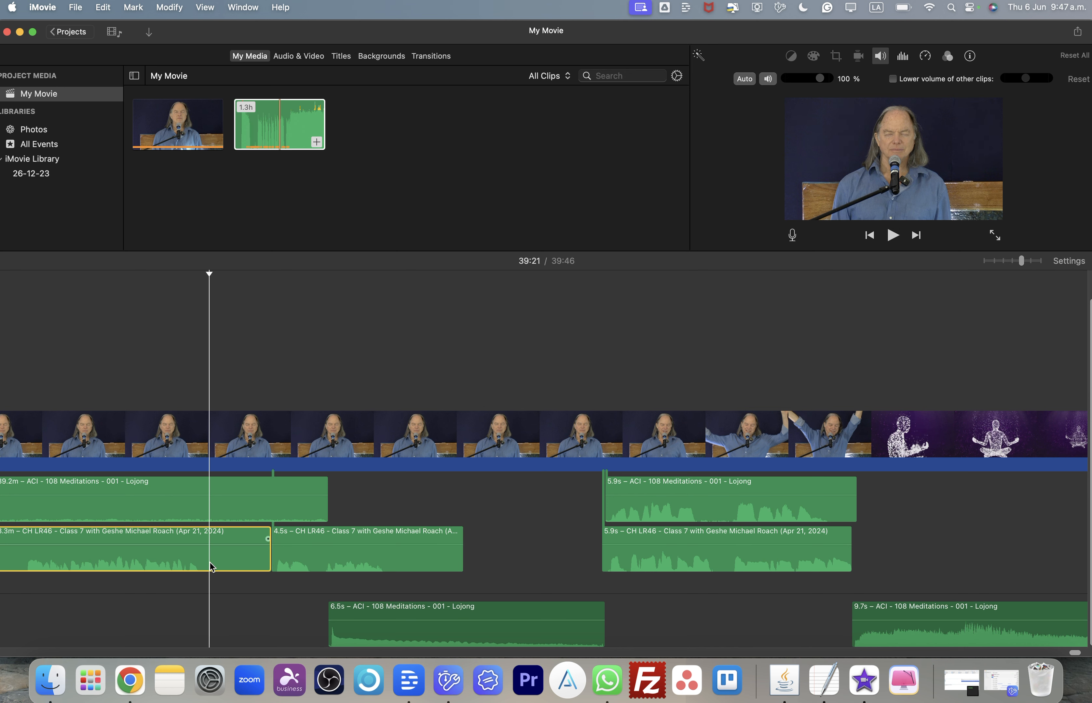
right_click(212, 568)
click(232, 500)
click(242, 564)
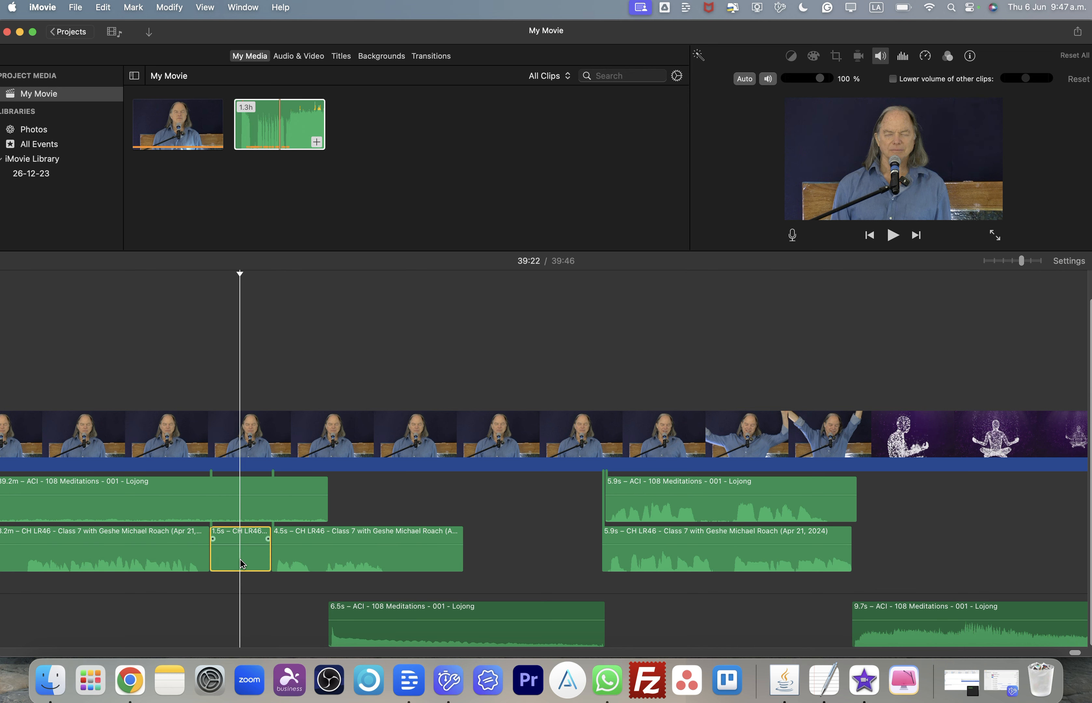
key(Delete)
drag(341, 560, 278, 558)
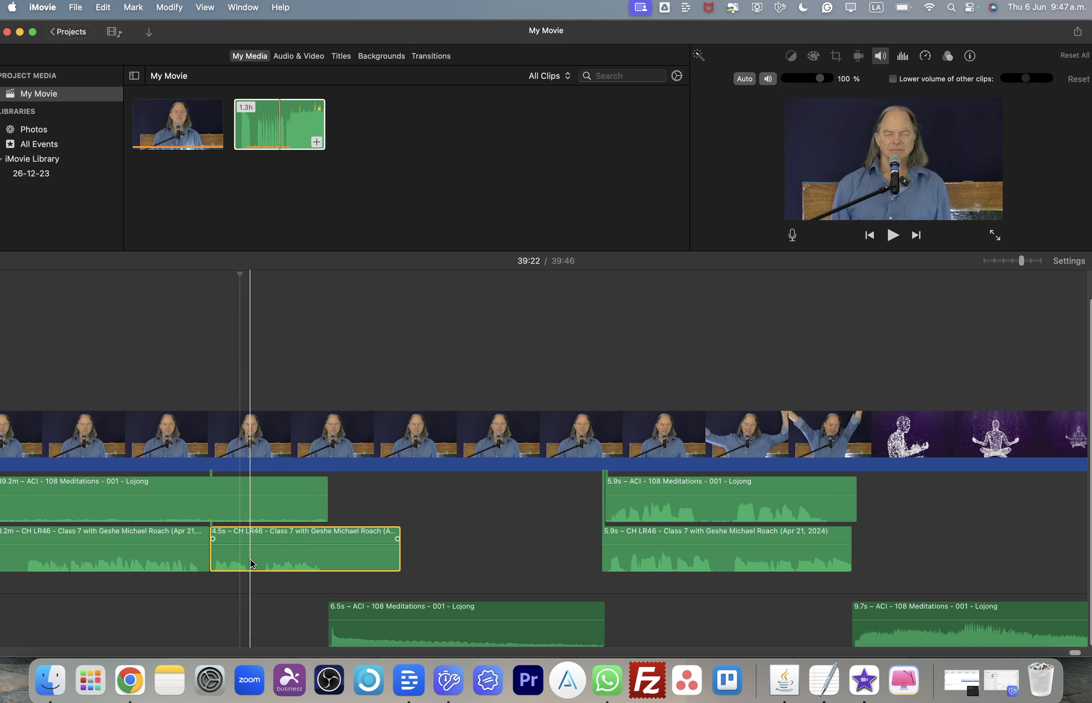
- Scroll back and zoom out along the timeline to review the edited audio tracks
scroll(254, 564, left, 5)
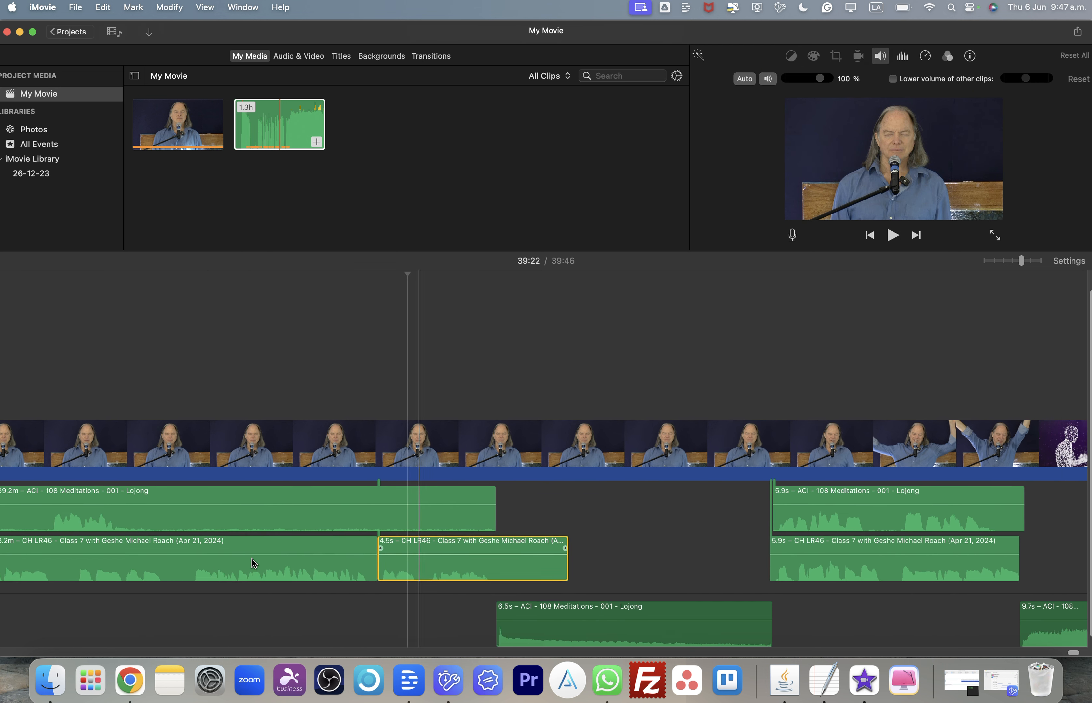
scroll(254, 563, left, 4)
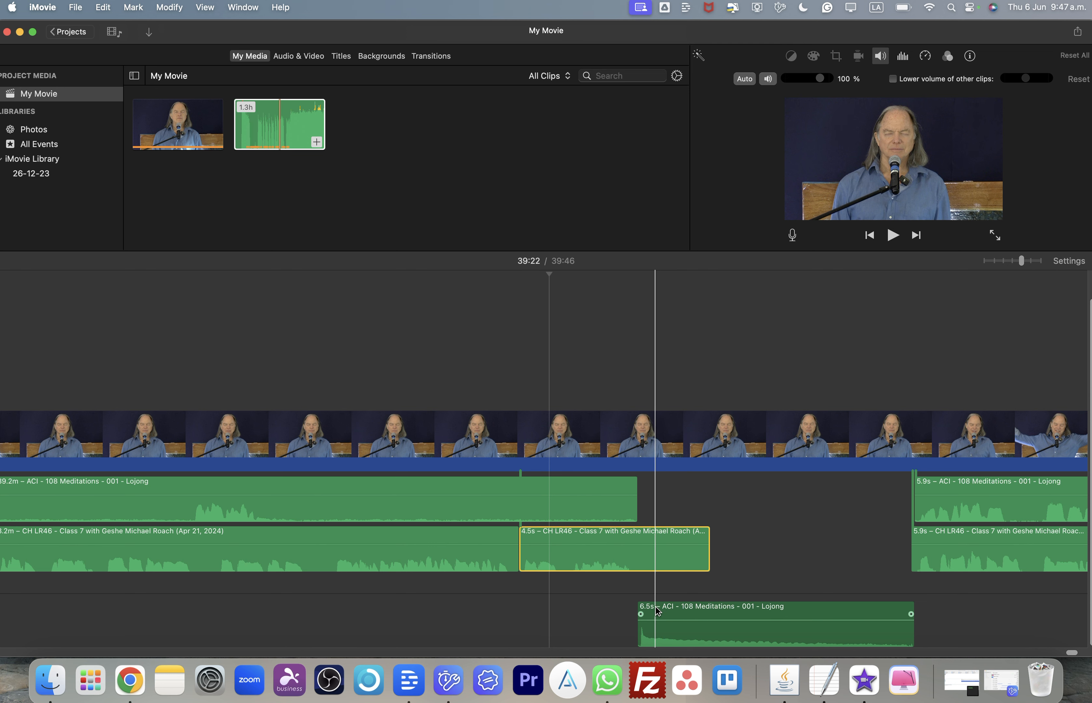
scroll(548, 586, left, 8)
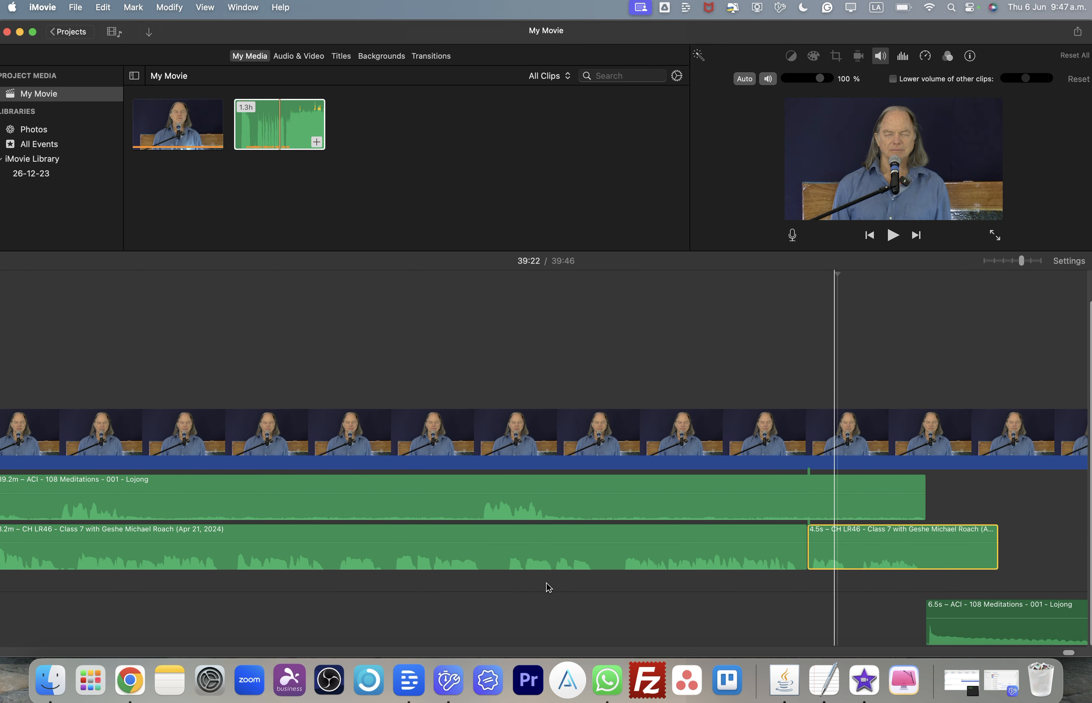
scroll(548, 586, left, 7)
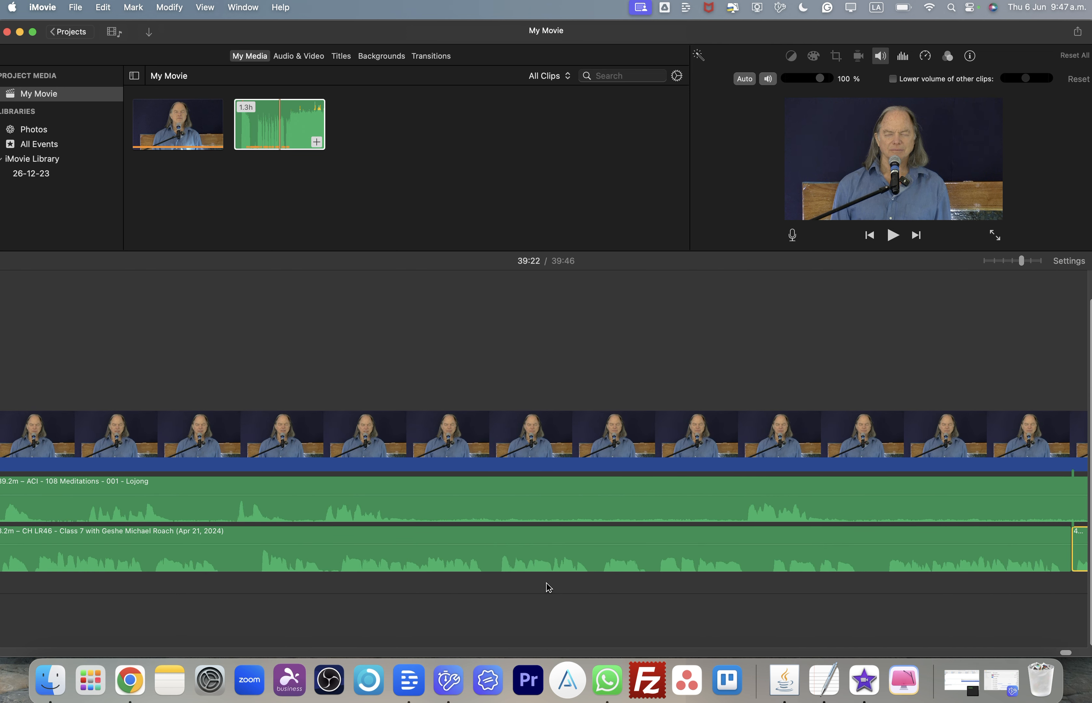
key(super+minus)
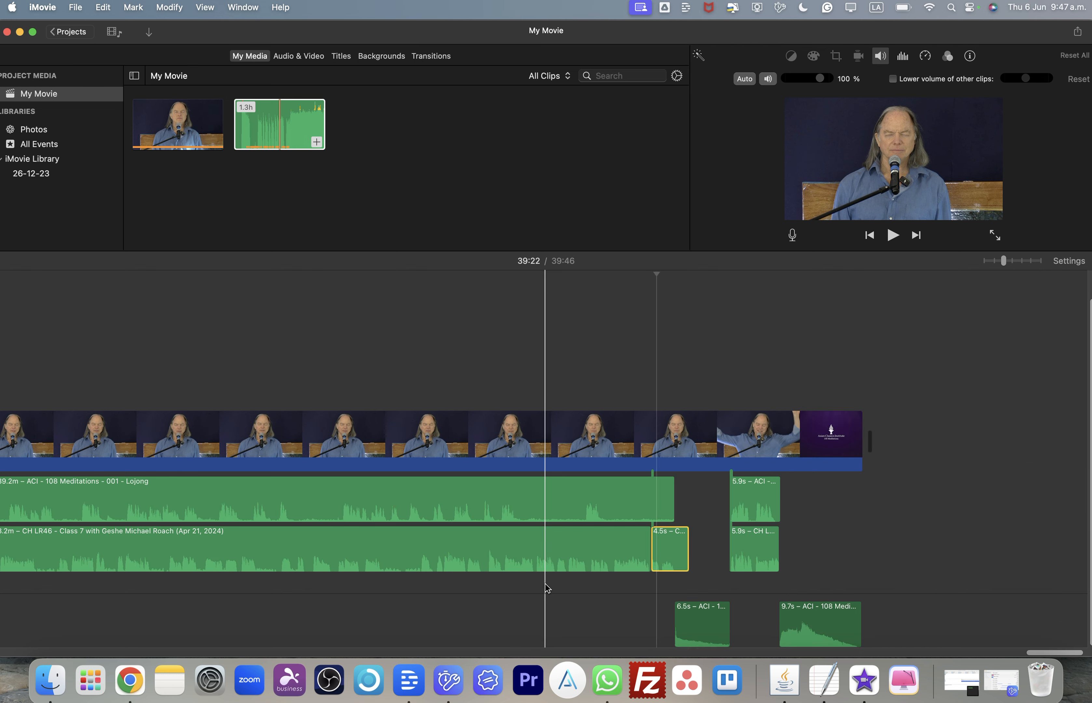
scroll(547, 588, left, 8)
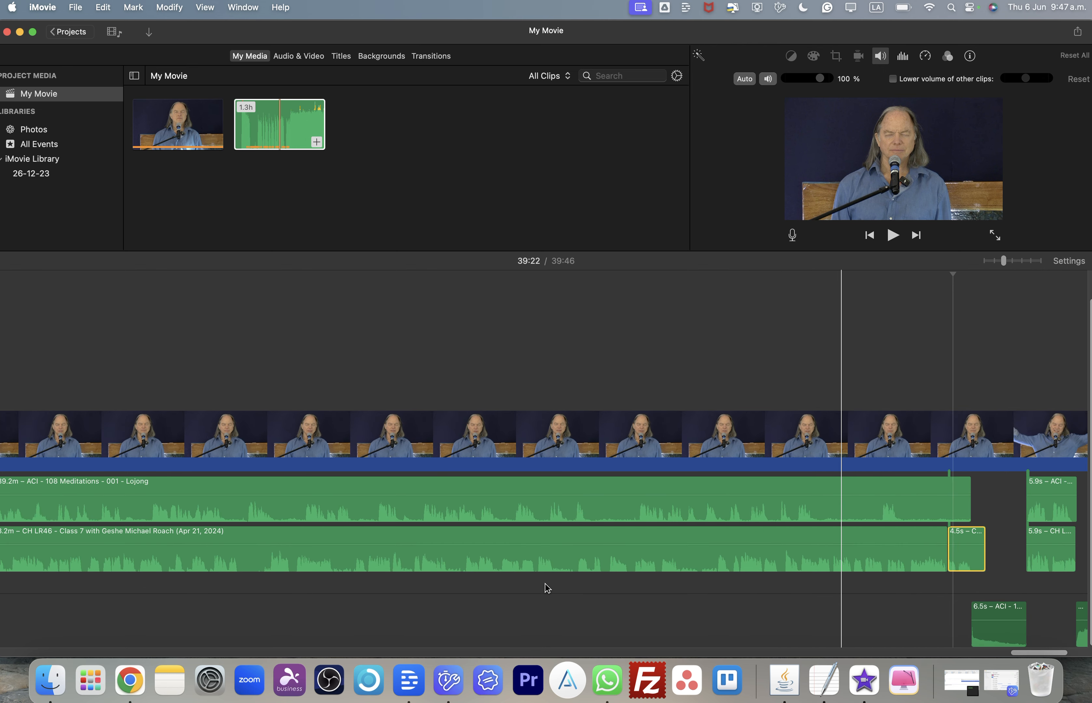
- Split the selected lecture audio clip at the playhead, about 38:49
click(678, 573)
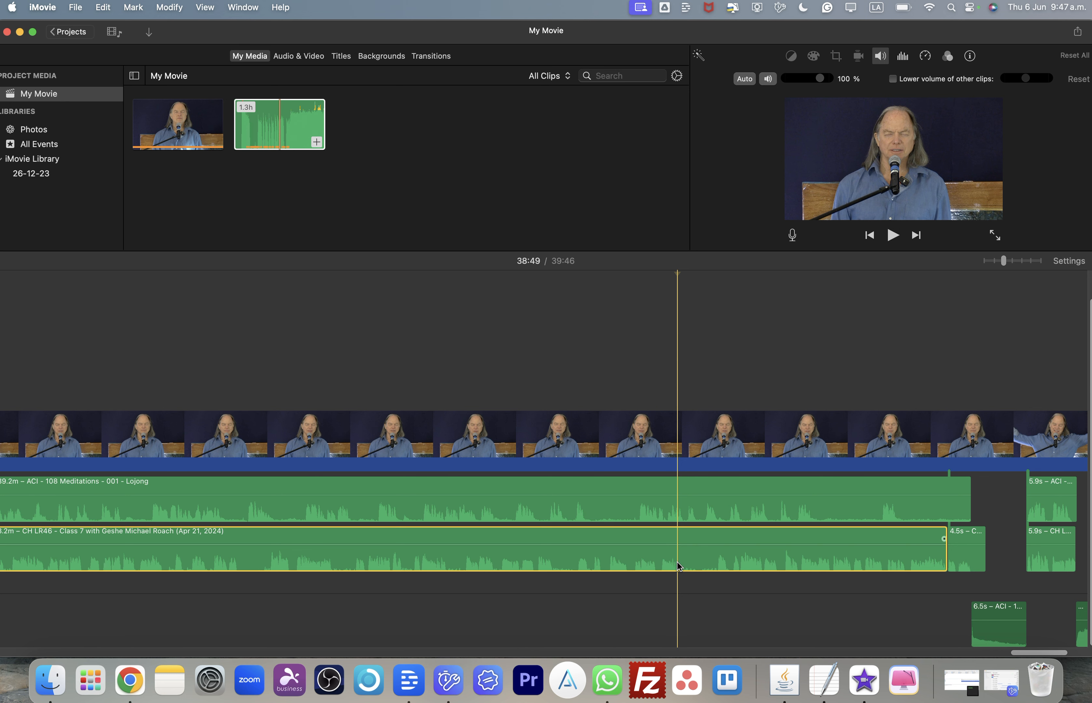
key(super+b)
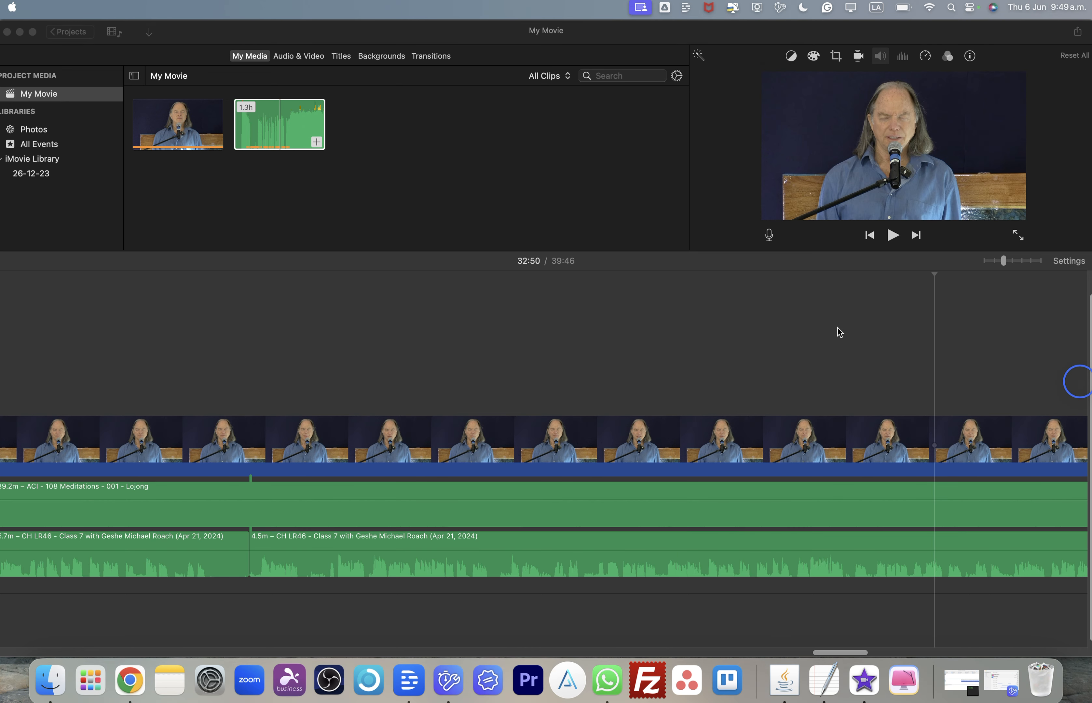
- Deselect all clips and open the Export File share option for the whole movie
scroll(686, 351, left, 5)
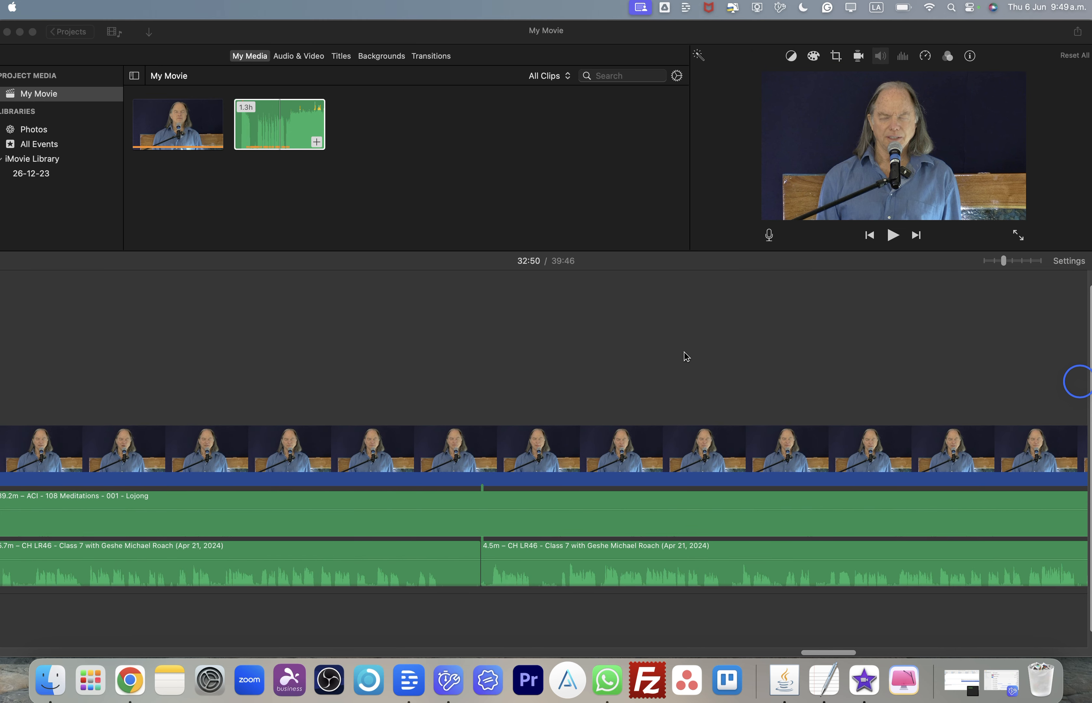
scroll(686, 356, right, 10)
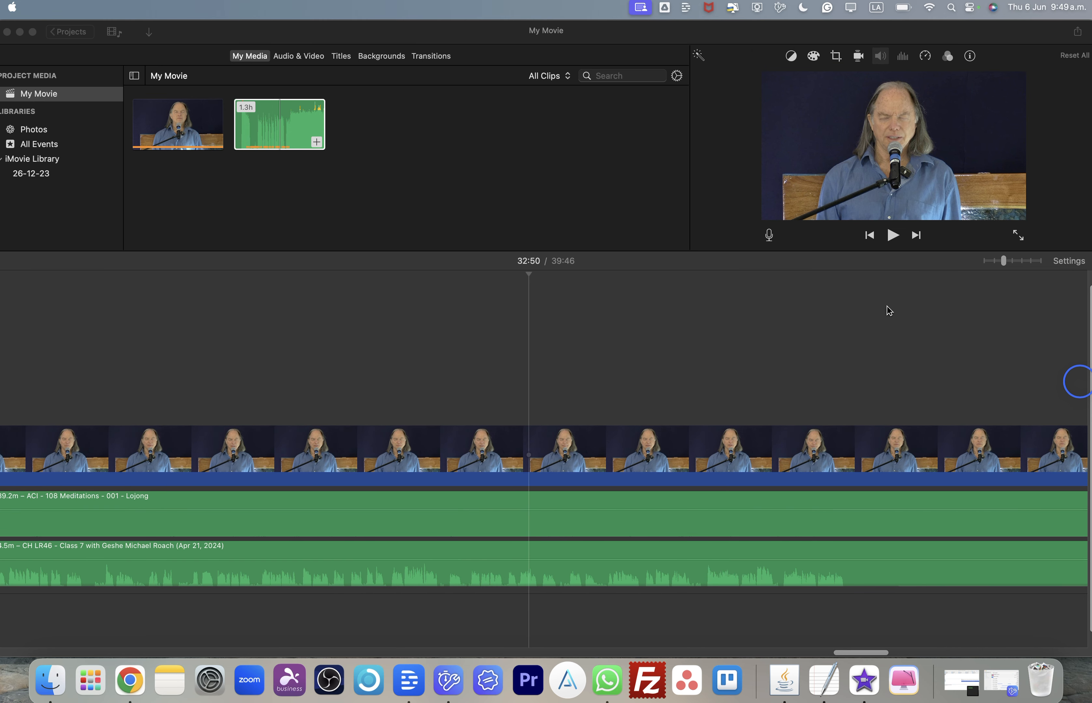
click(796, 312)
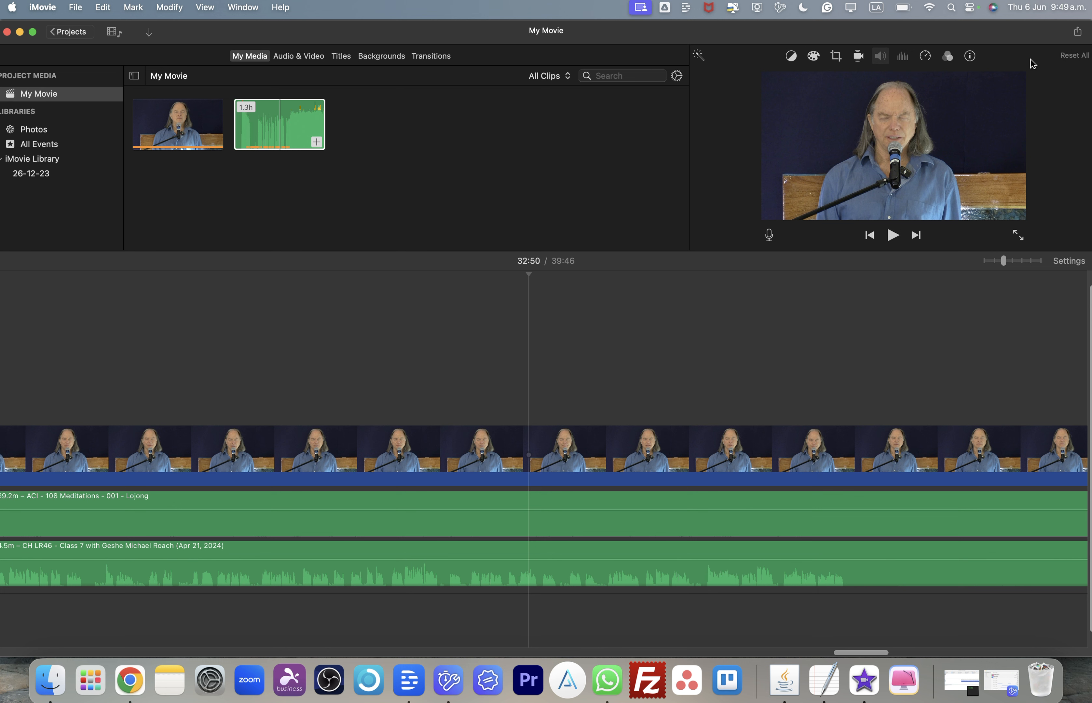
click(1079, 37)
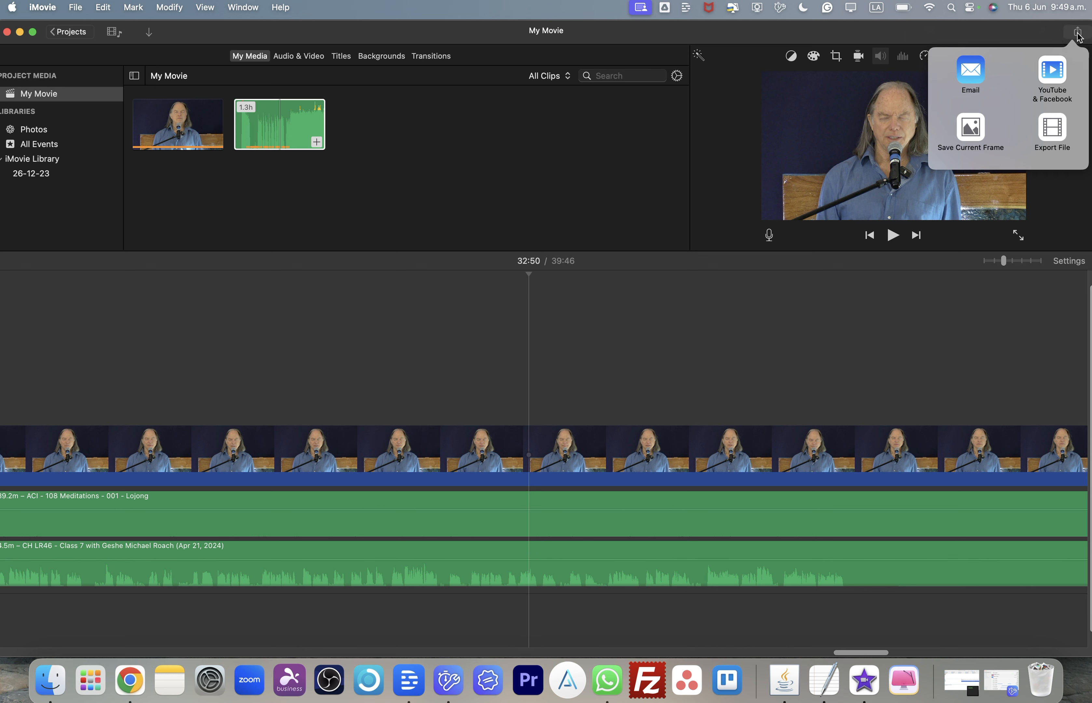
click(1054, 136)
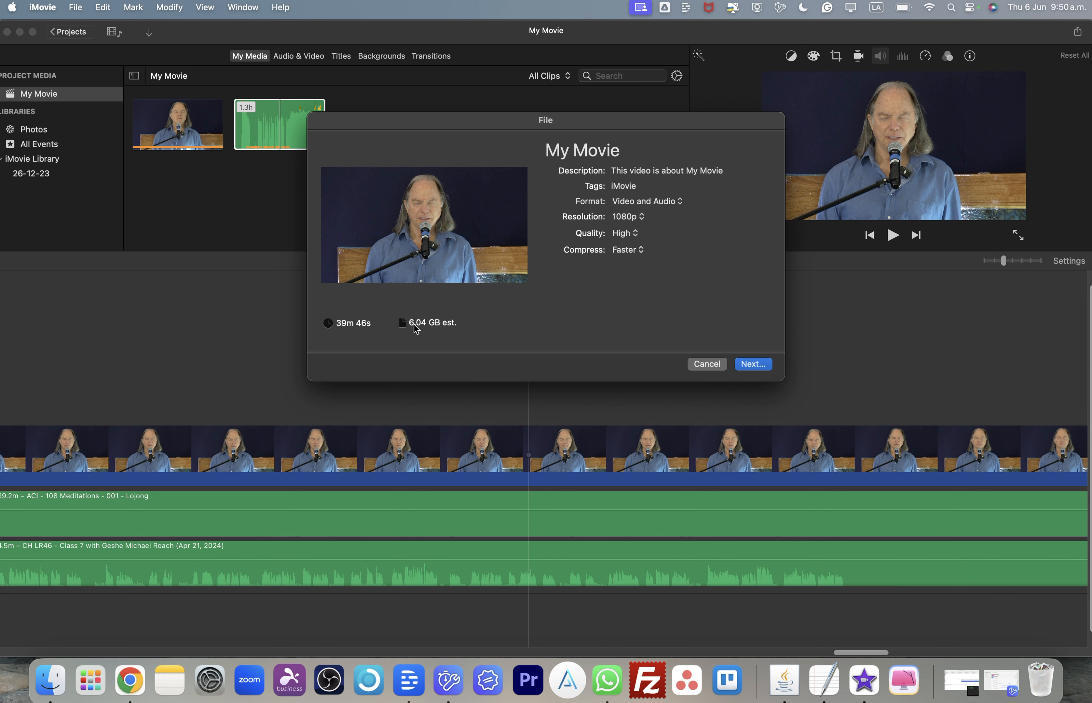
- Set the export description to "CN - ACI - 108 Meditations - 001 - Lojong"
click(618, 186)
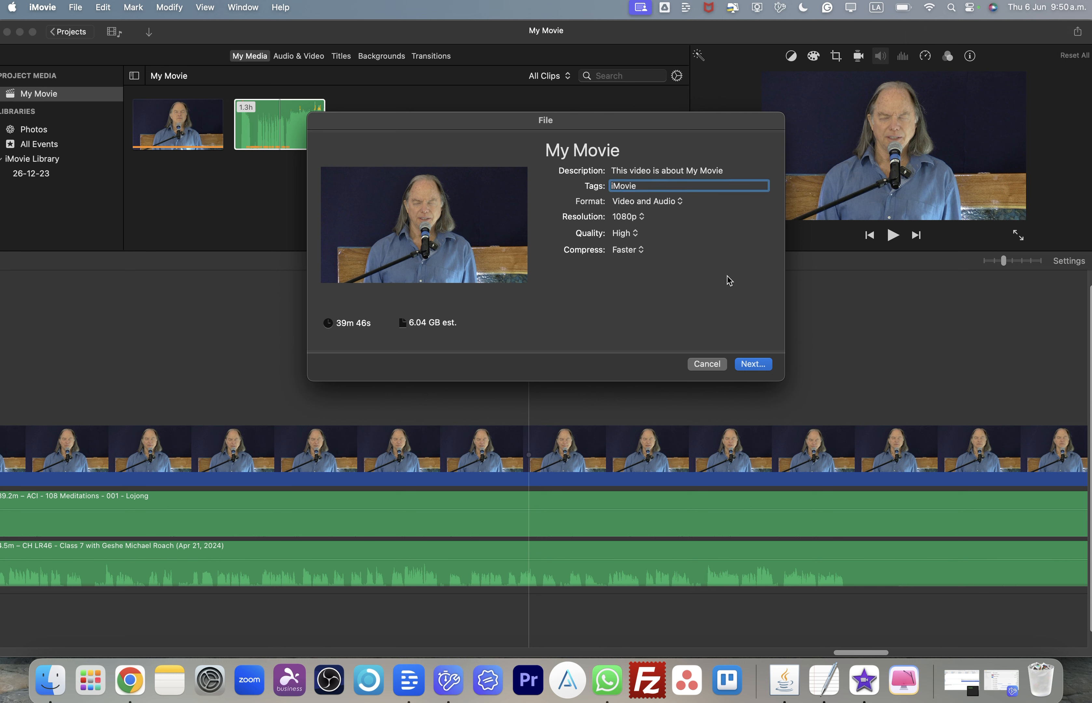
click(671, 170)
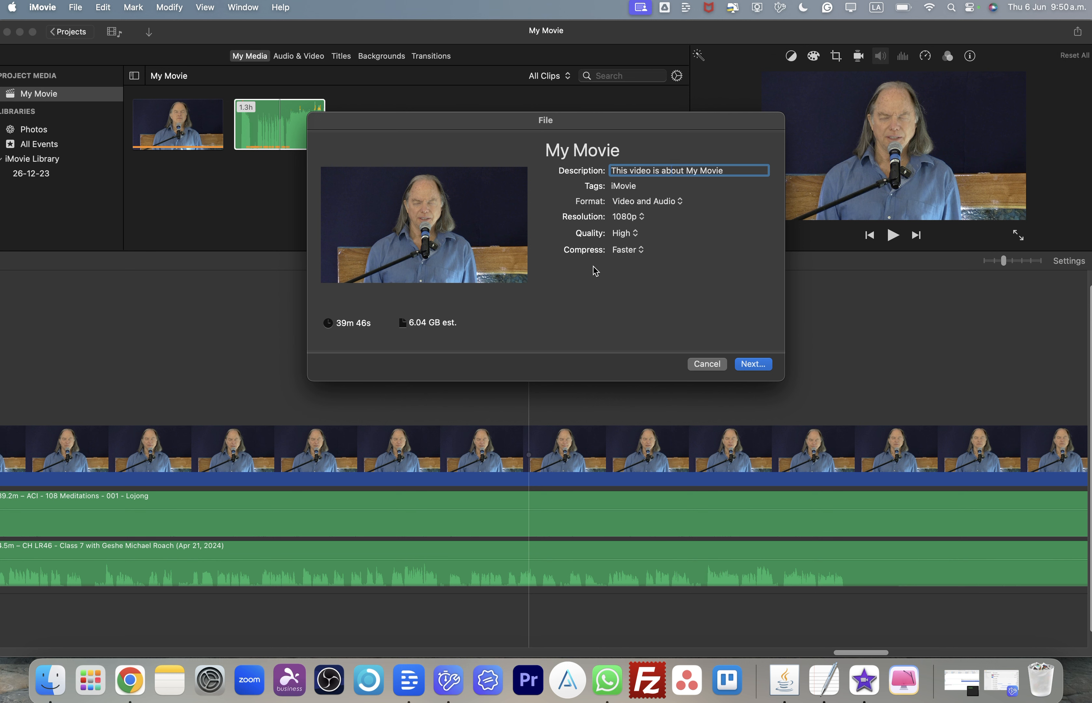
triple_click(648, 171)
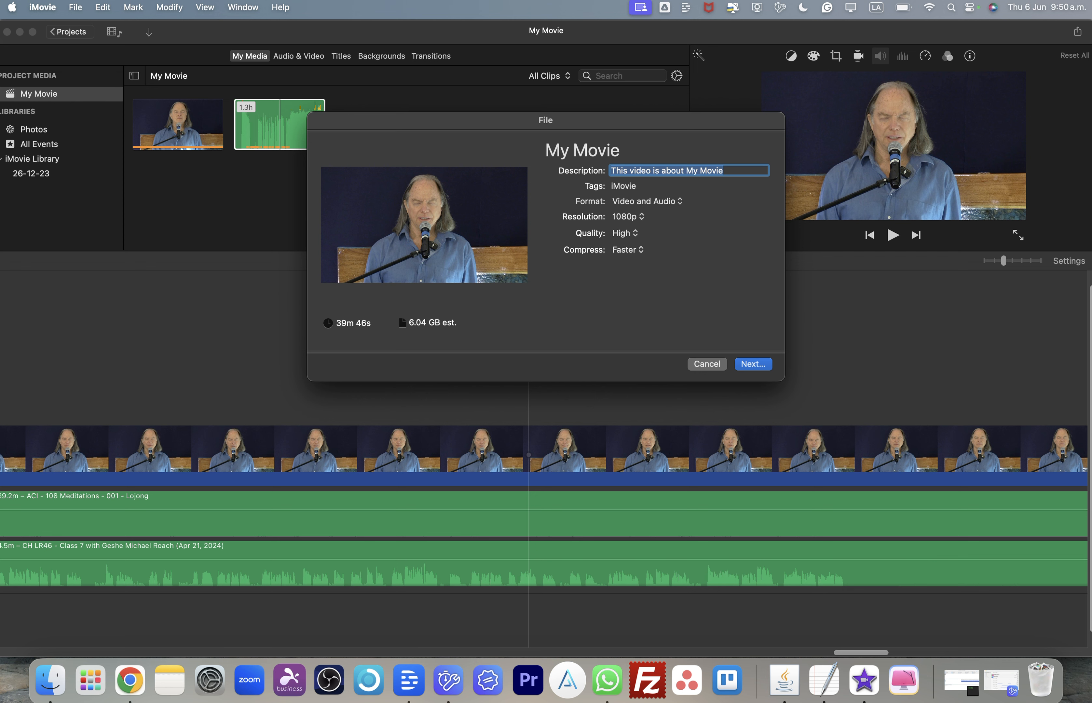
text(ACI)
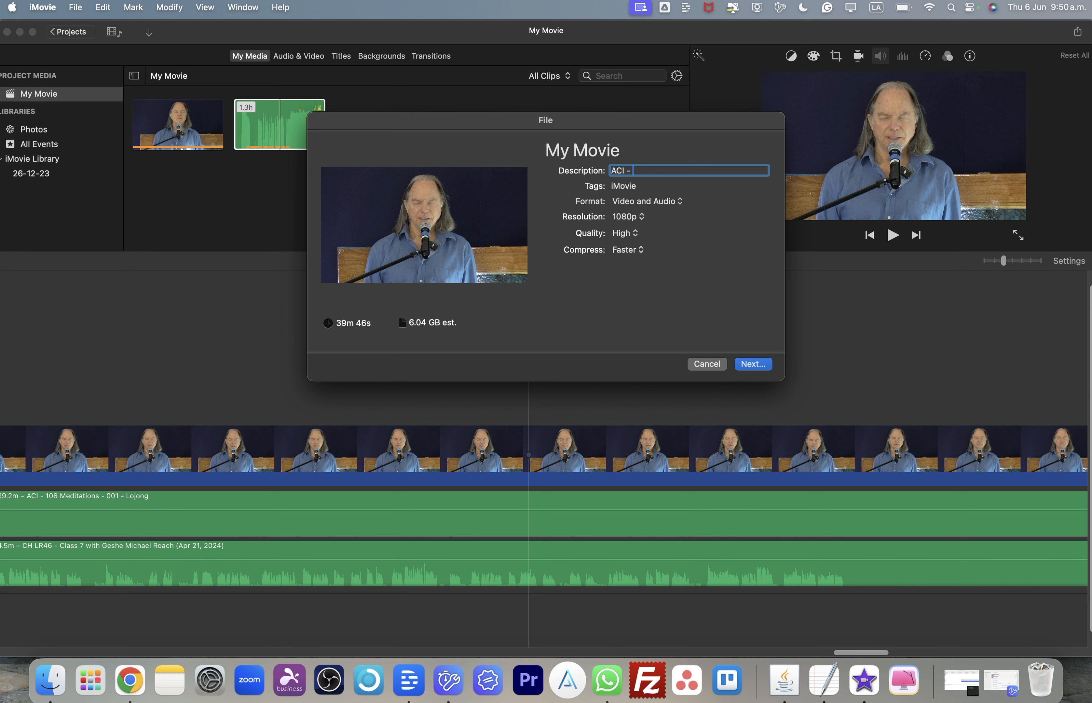
text( - 108 Meditation)
text(jon)
text(CN)
text( - 001 -)
key(Caps_Lock)
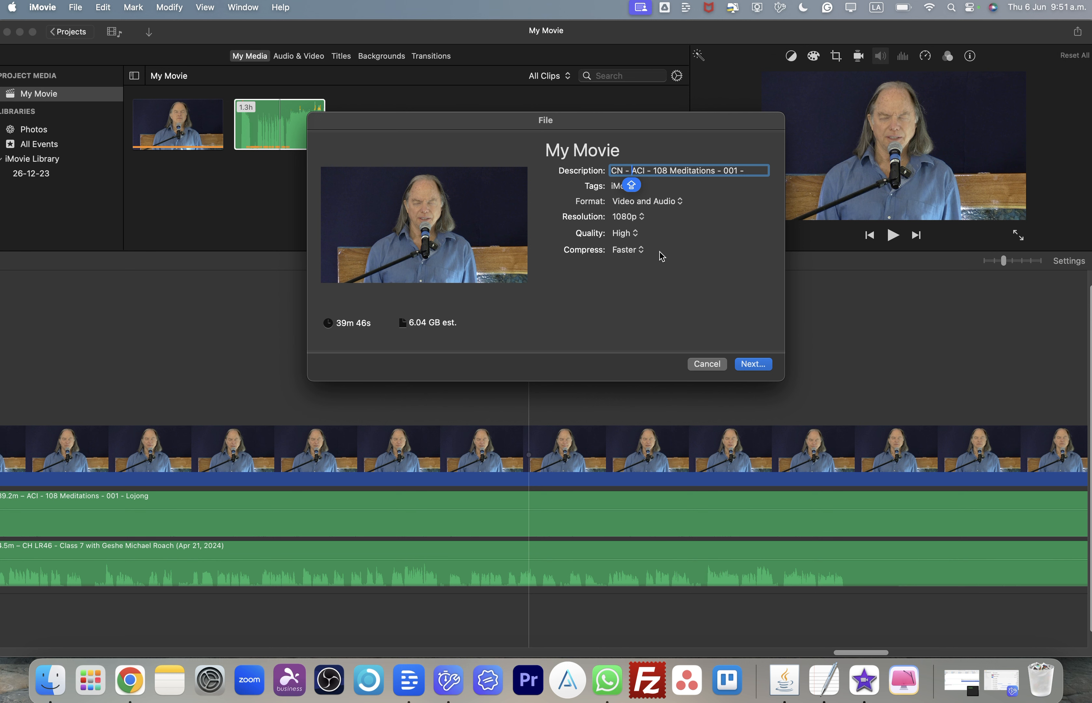
- Try out resolution and quality options, including Custom quality bitrates between about 3.3 and 15 Mbps
click(647, 233)
click(628, 218)
click(644, 227)
click(642, 218)
click(645, 250)
click(649, 269)
click(636, 250)
click(639, 239)
click(631, 253)
click(632, 258)
click(629, 246)
click(630, 239)
key(Caps_Lock)
click(632, 233)
click(626, 218)
click(626, 233)
click(625, 263)
click(635, 217)
click(685, 283)
click(625, 233)
click(626, 201)
click(625, 234)
click(642, 296)
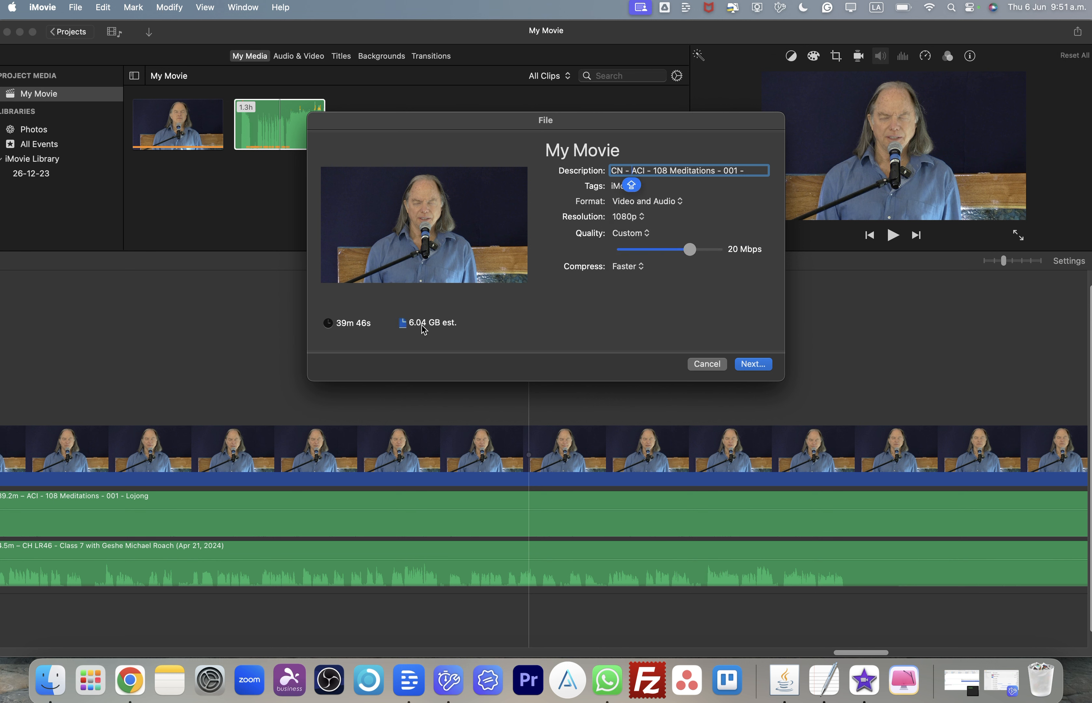
drag(689, 249, 621, 253)
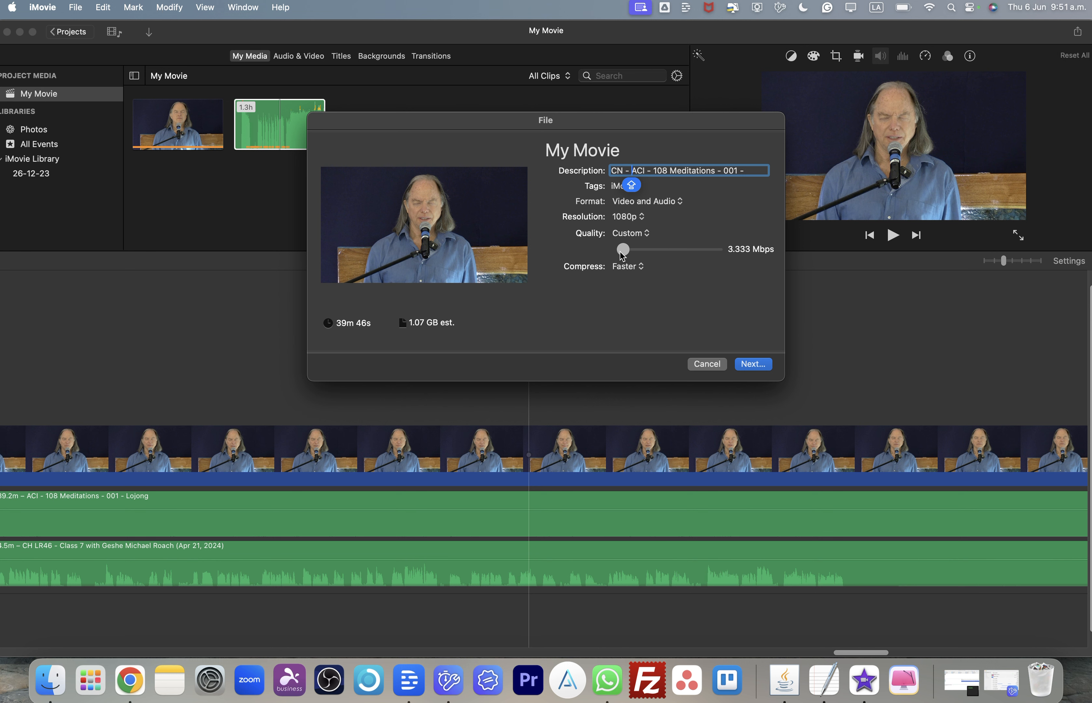
drag(620, 251, 673, 295)
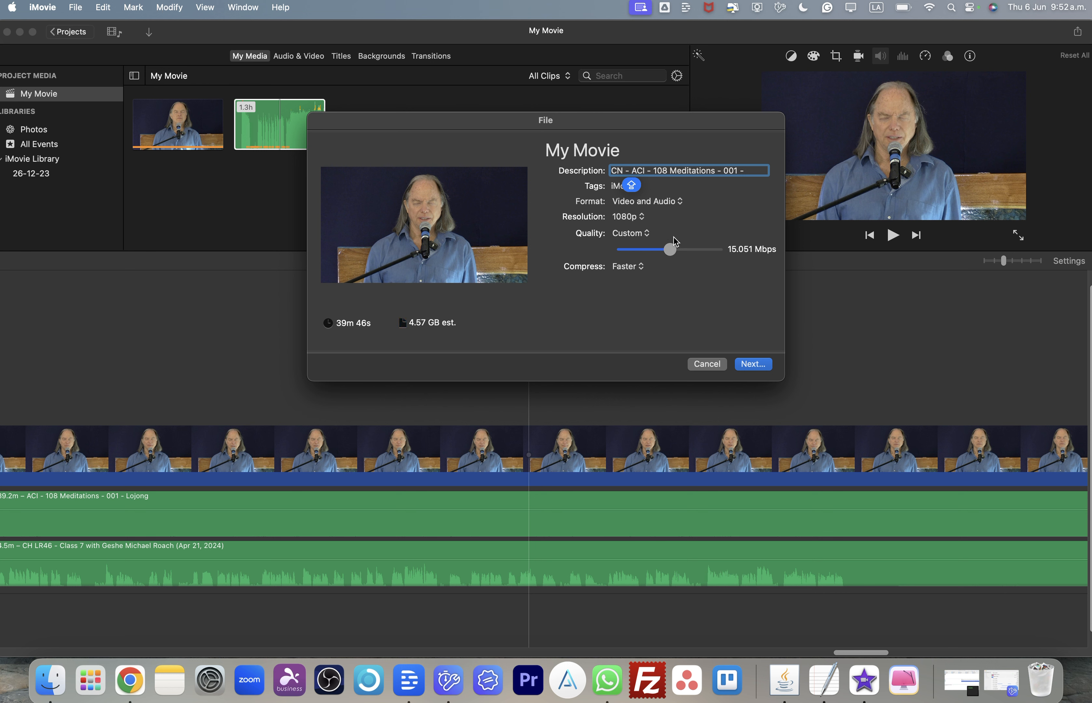
- Set the export quality to Low, keeping 1080p resolution and Faster compression
click(632, 214)
click(677, 296)
click(642, 235)
click(628, 181)
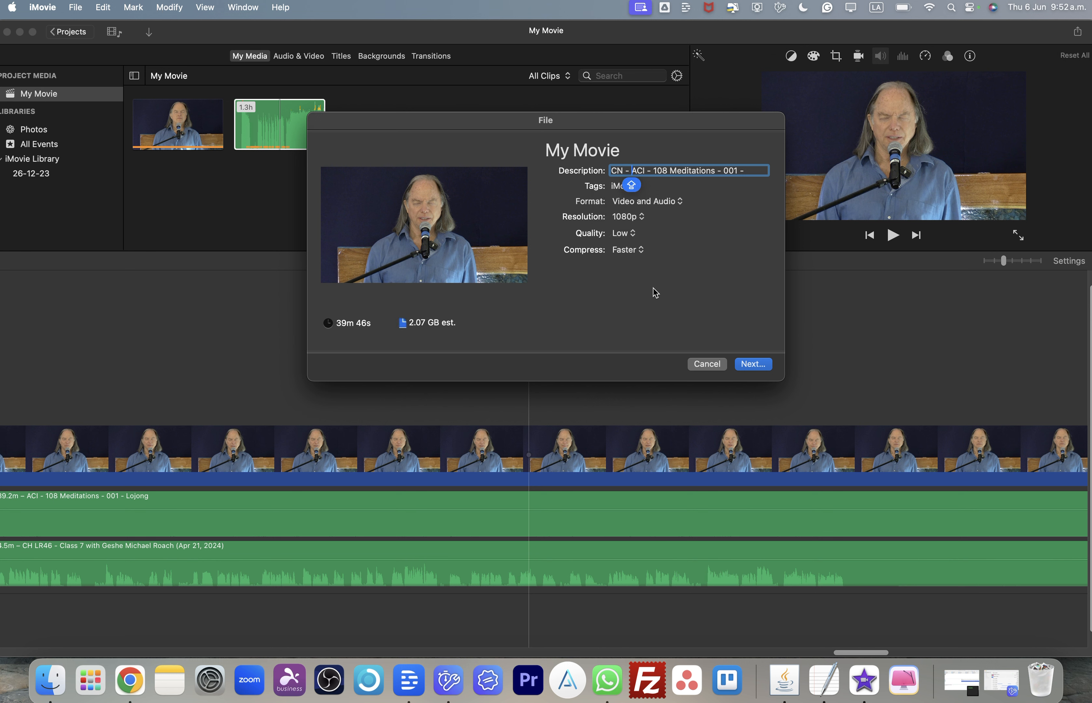
- Save the export, named with the description text, into the Meditation 01 folder
click(751, 364)
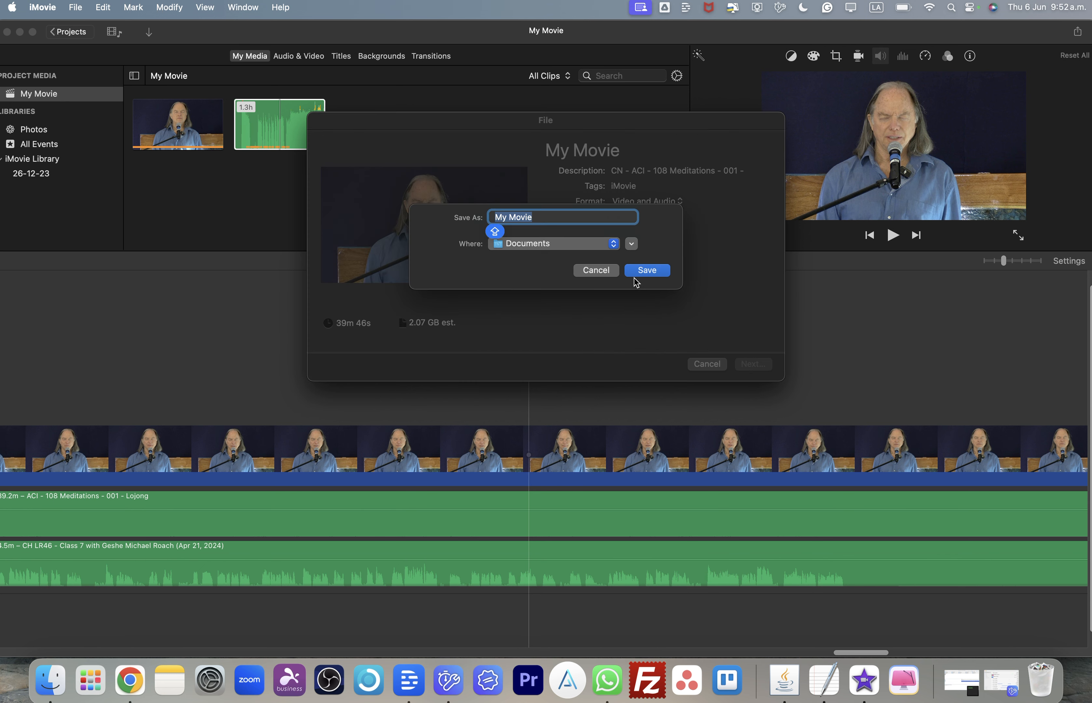
click(596, 271)
triple_click(668, 176)
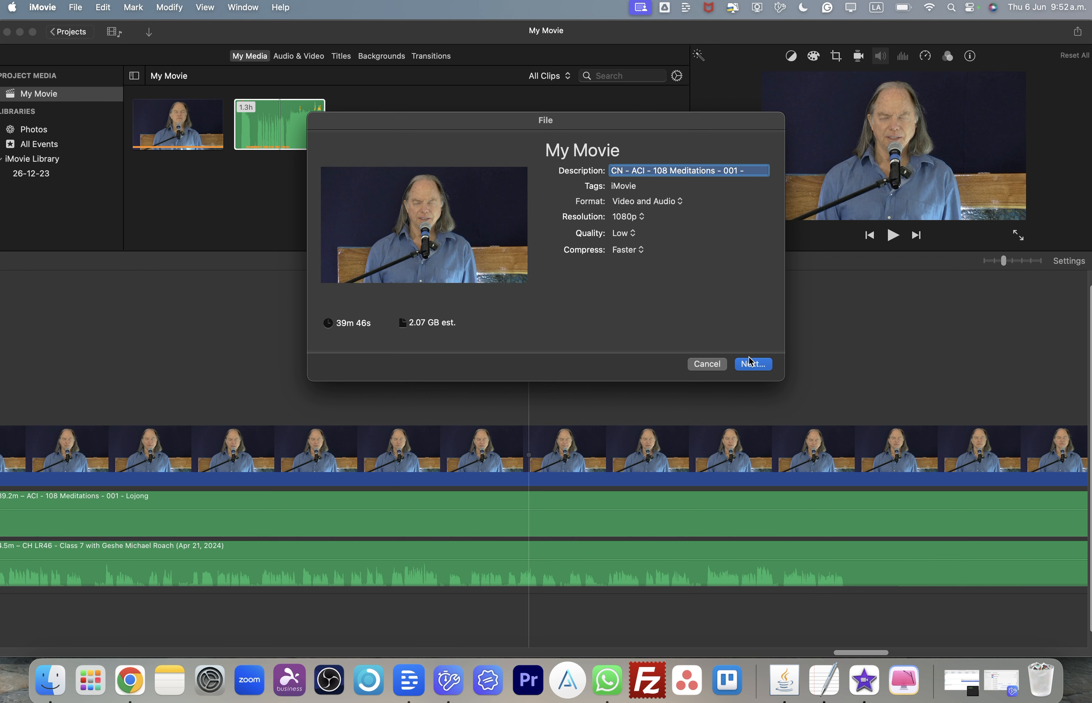
click(756, 366)
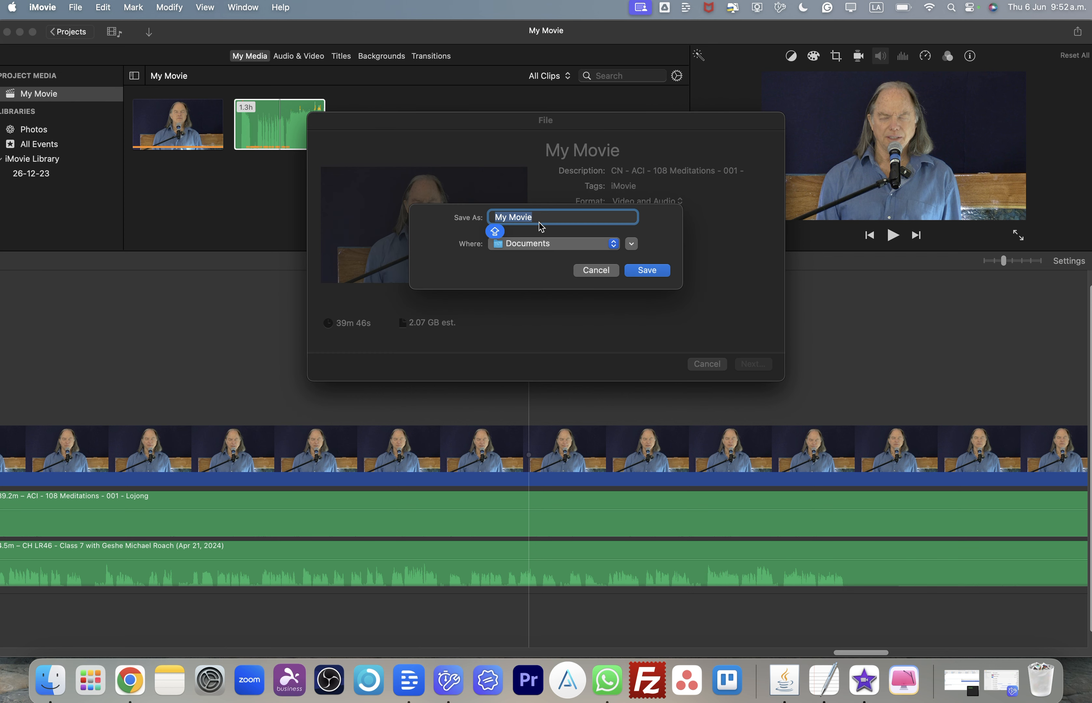
key(super+v)
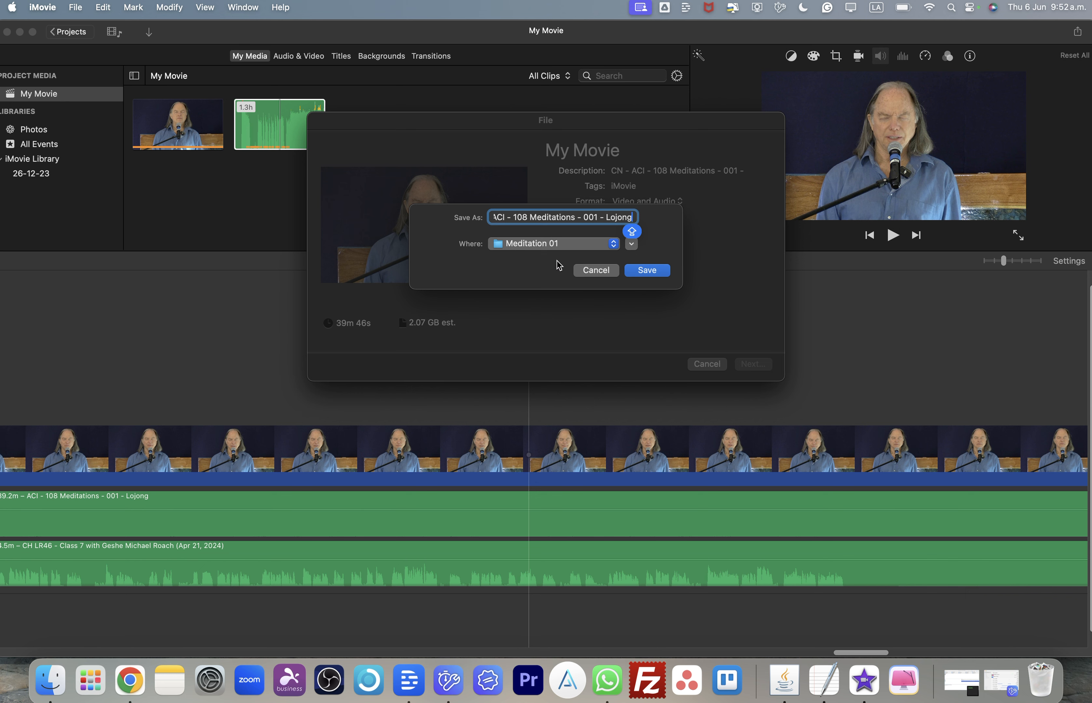
click(639, 272)
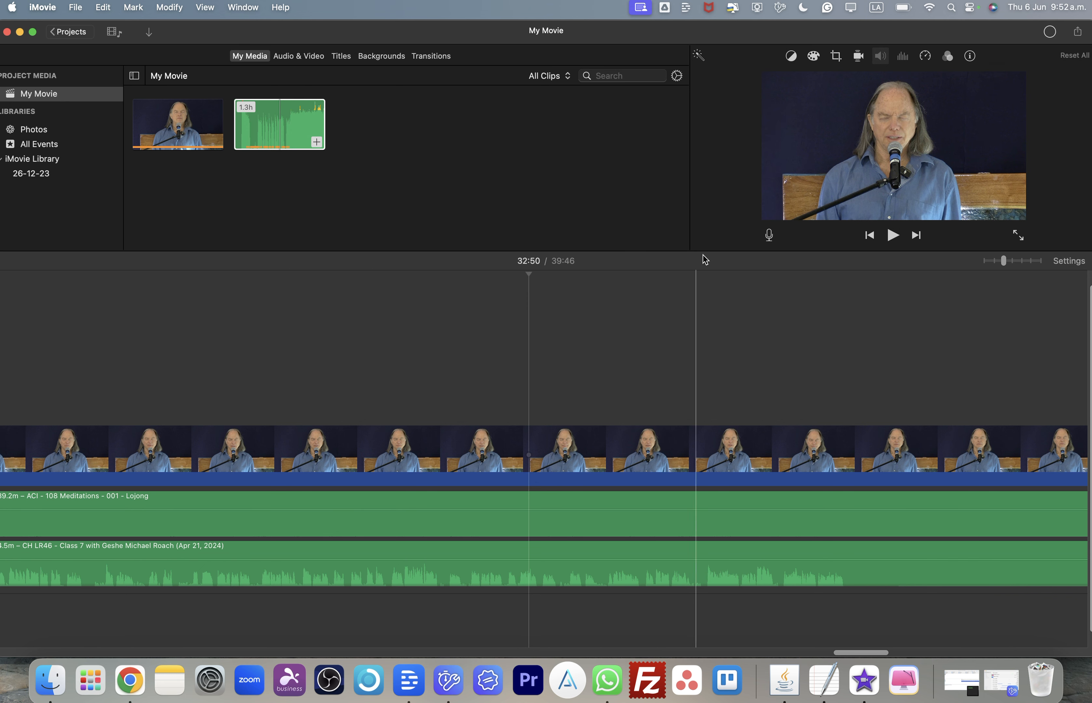